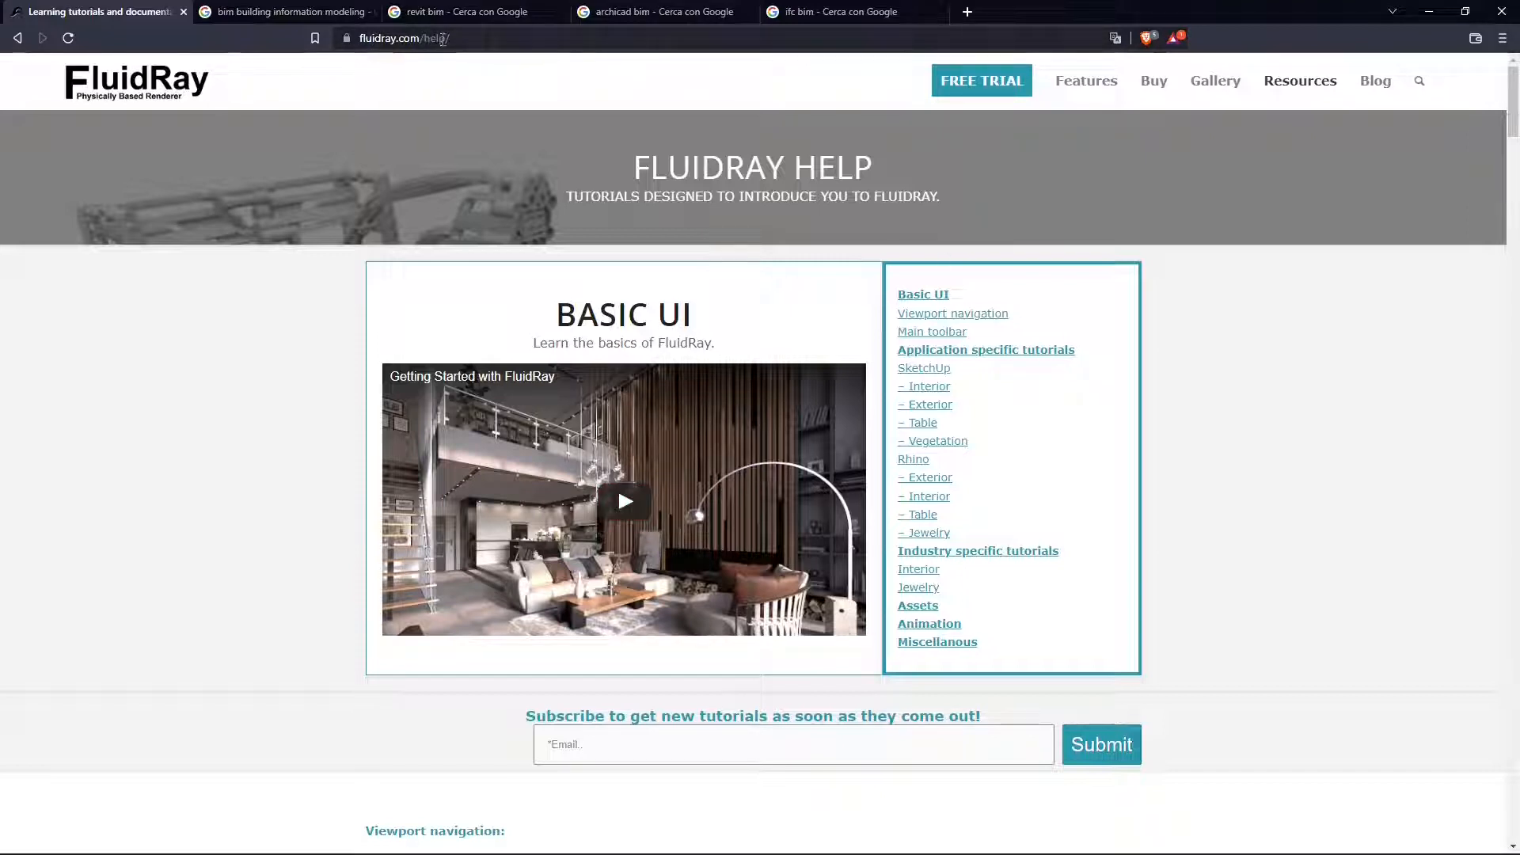
- Examine the viewport navigation shortcuts on the FluidRay help page, including the one that reduces navigation speed
mouse_move(1307, 88)
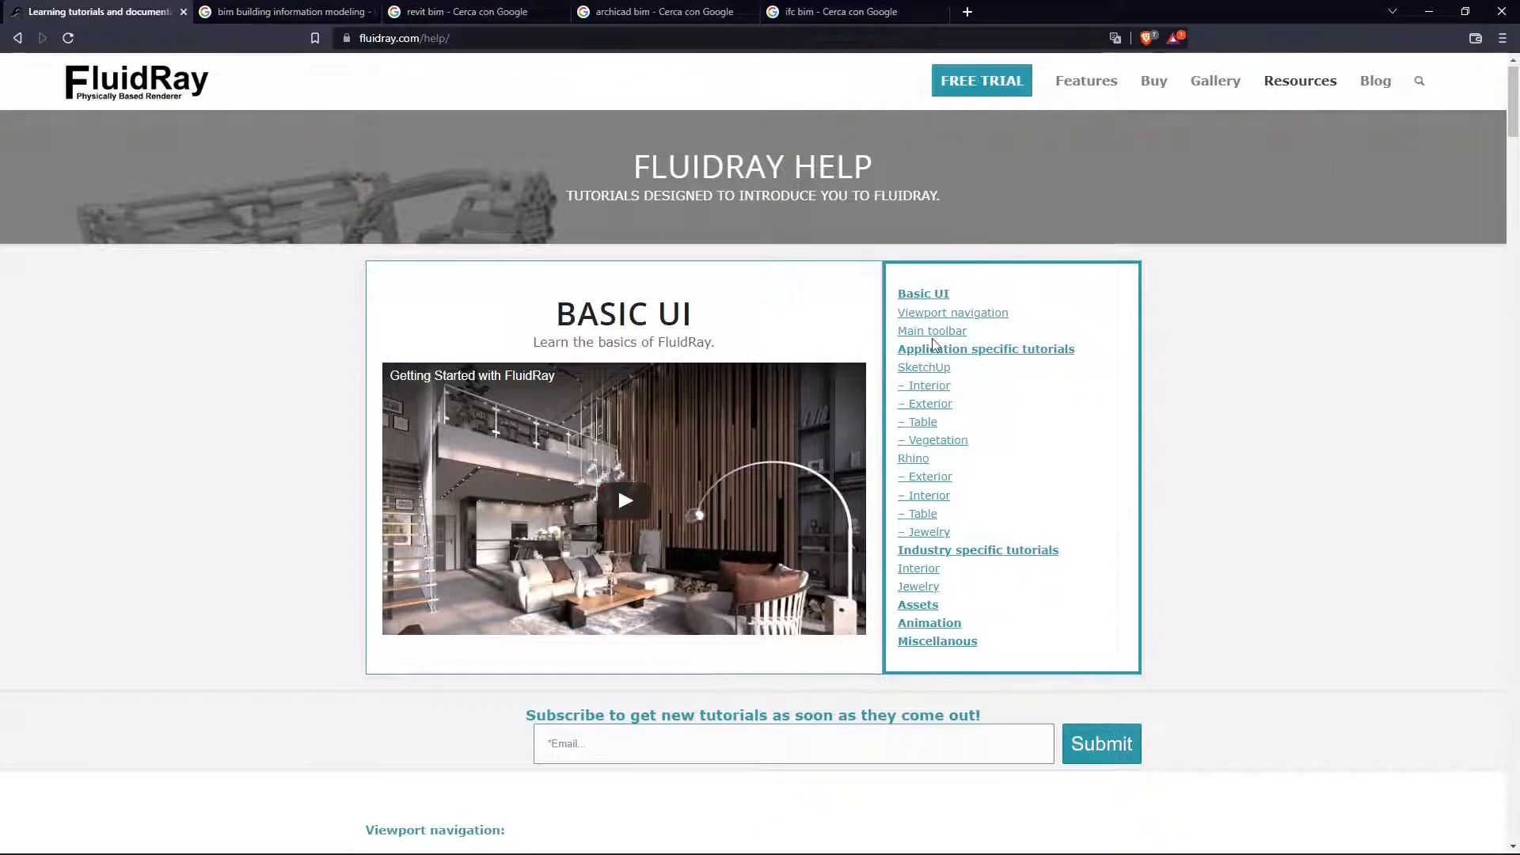
scroll(933, 352, "down", 5)
scroll(934, 349, "down", 6)
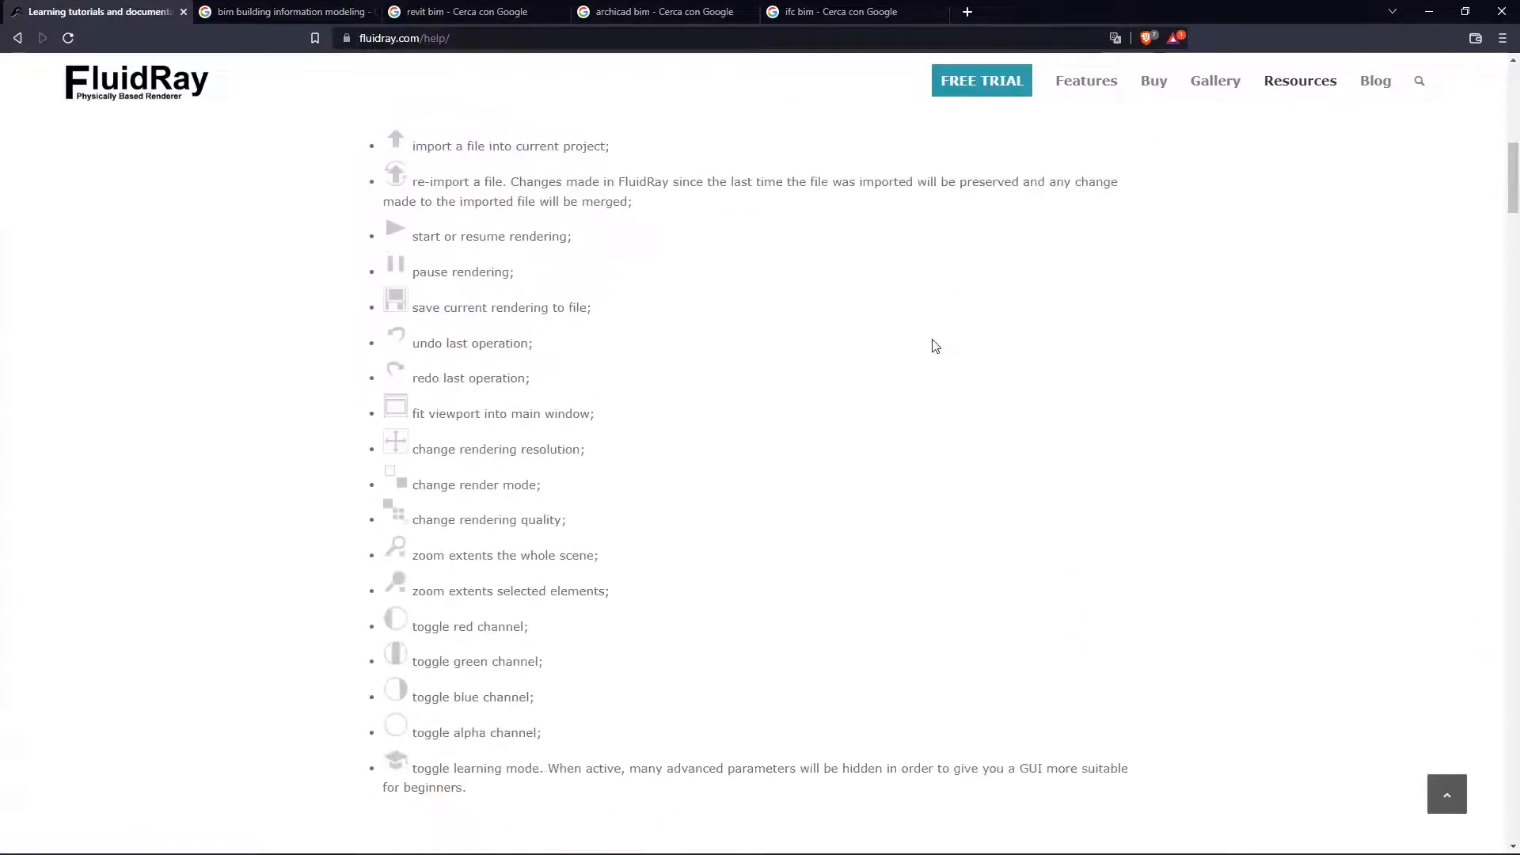
scroll(923, 336, "up", 2)
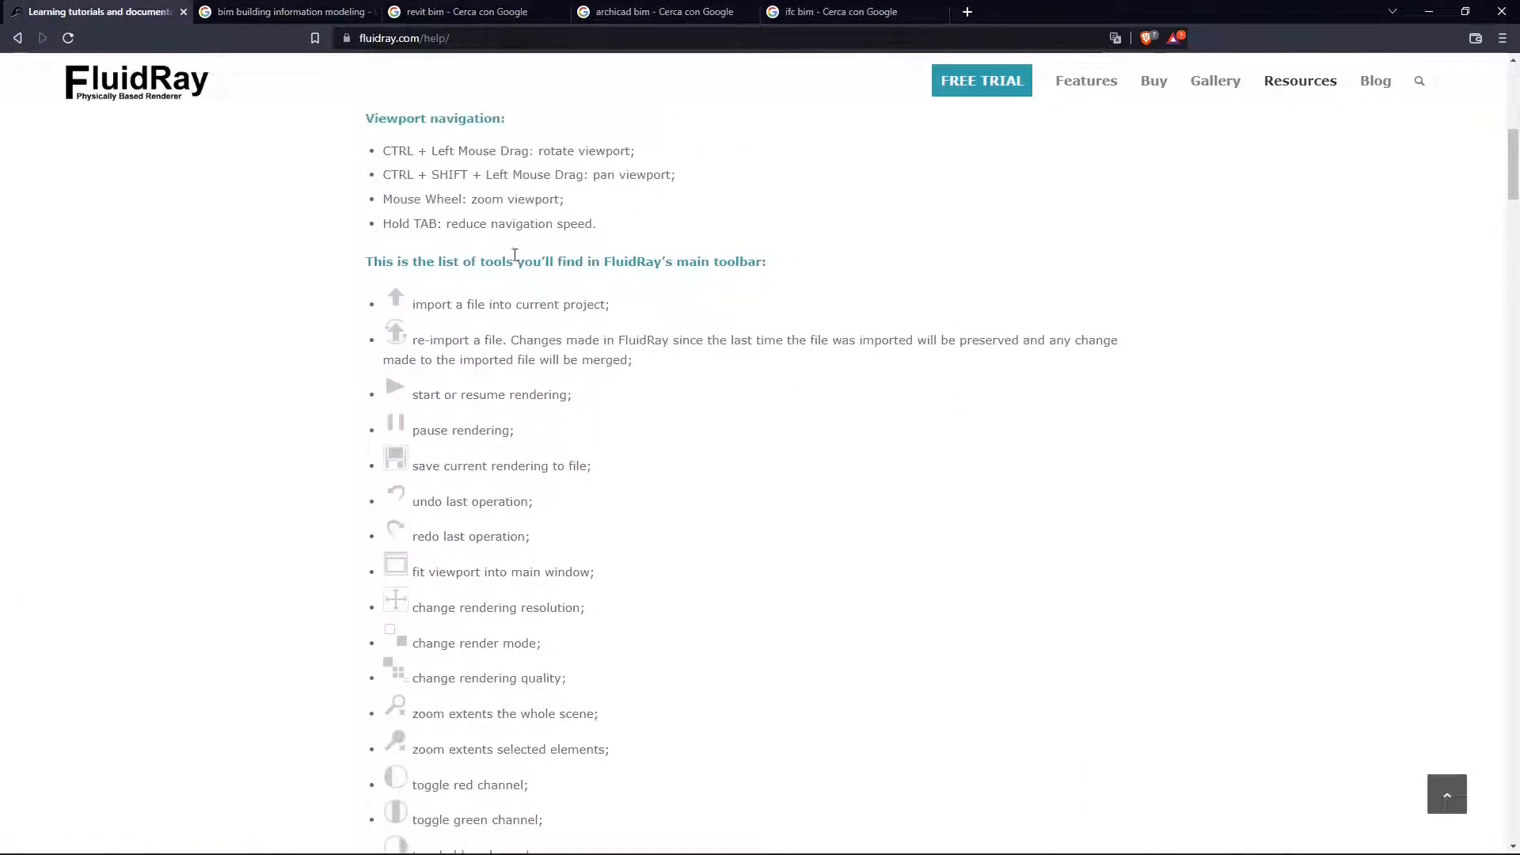
scroll(450, 177, "up", 1)
left_click_drag(365, 198, 598, 304)
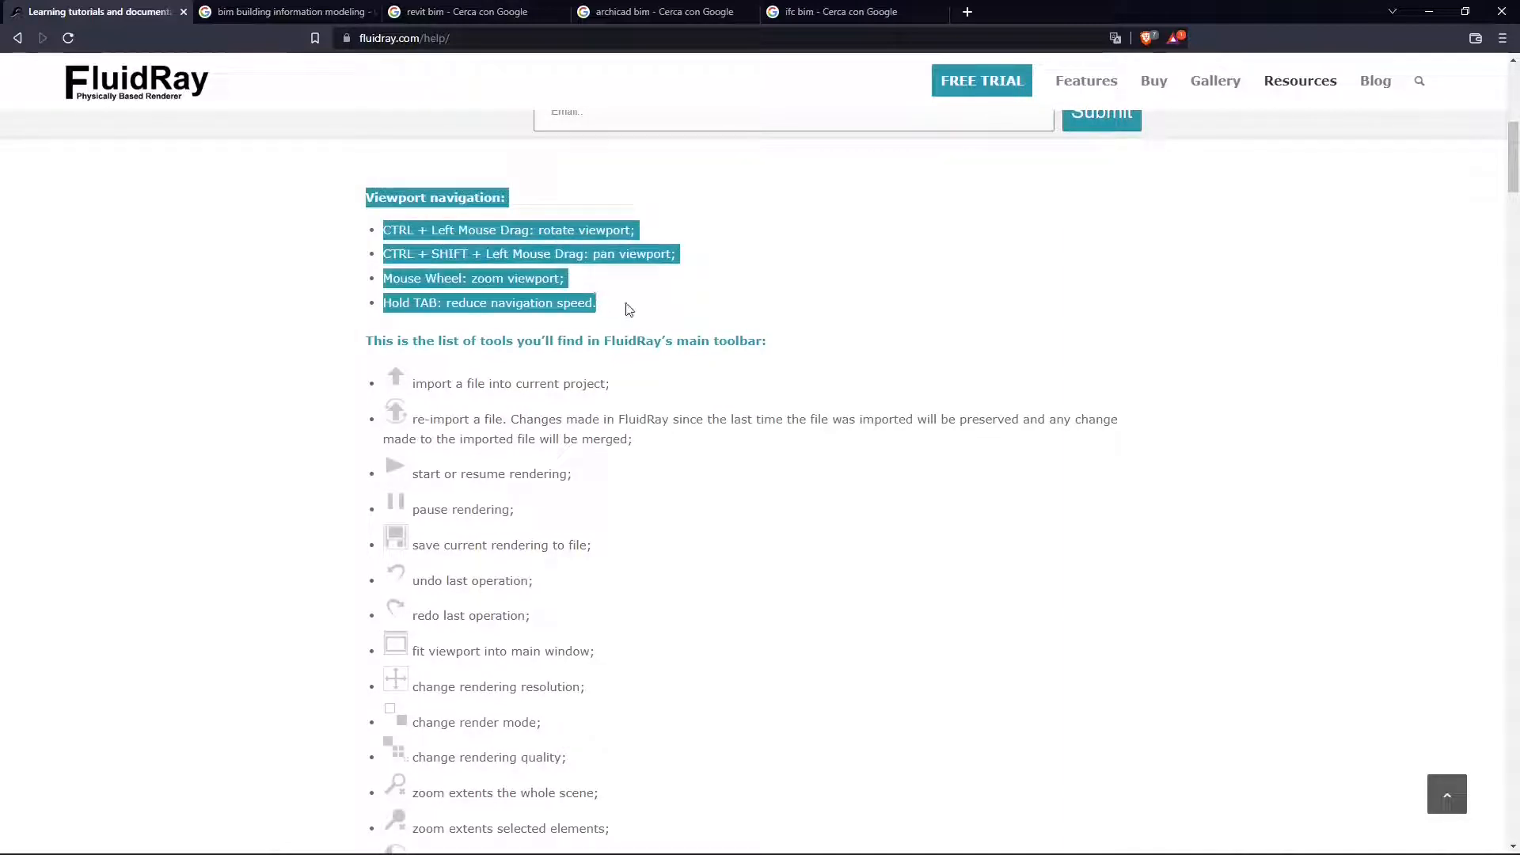
left_click(626, 304)
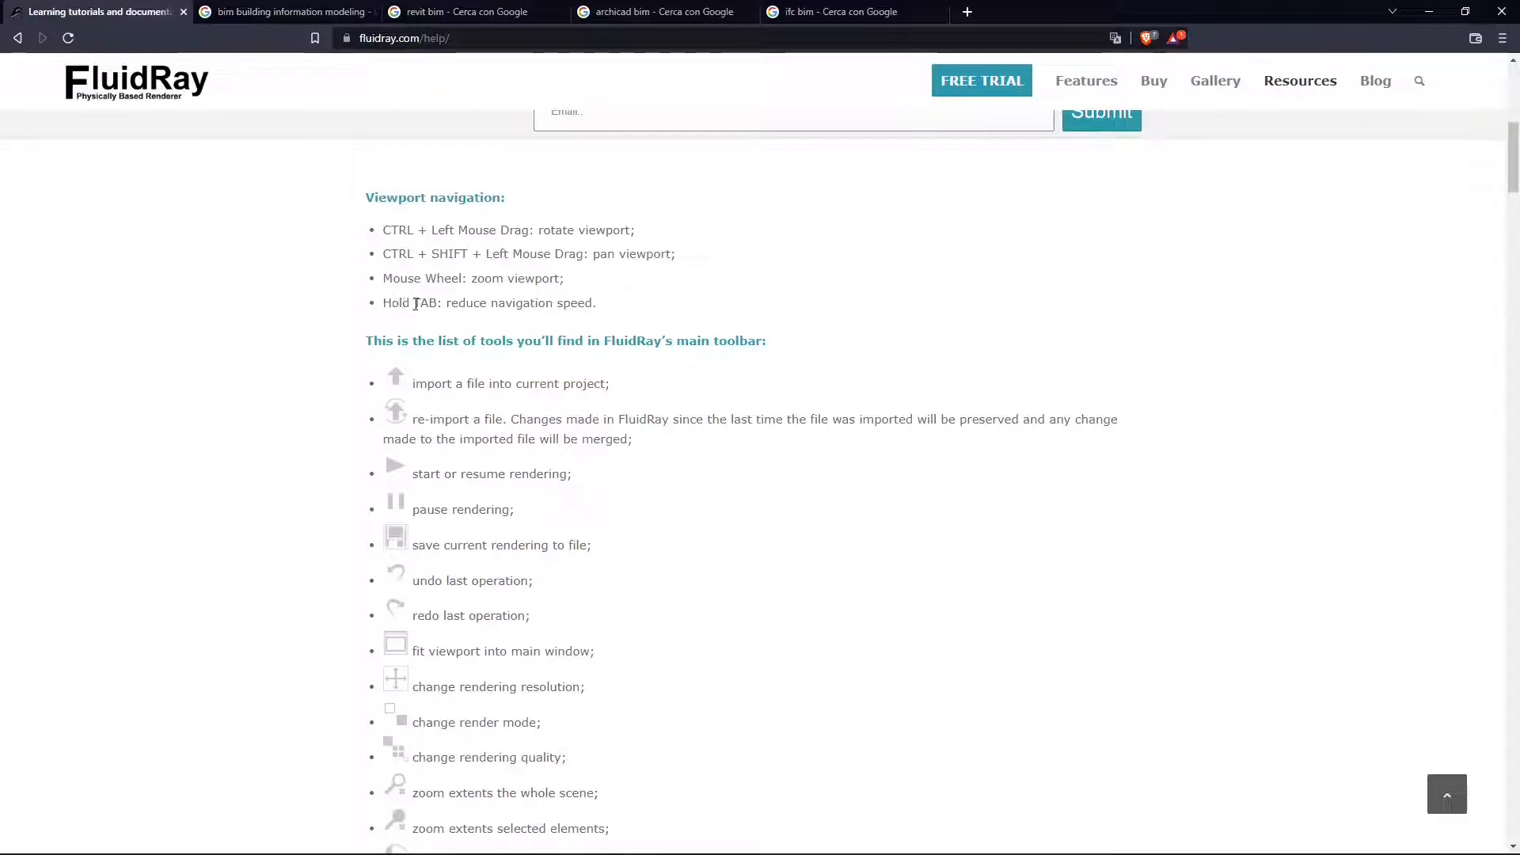
left_click_drag(414, 304, 613, 317)
left_click(616, 319)
- Review the list of FluidRay's main toolbar tools, from importing a file to toggling learning mode
scroll(716, 377, "down", 2)
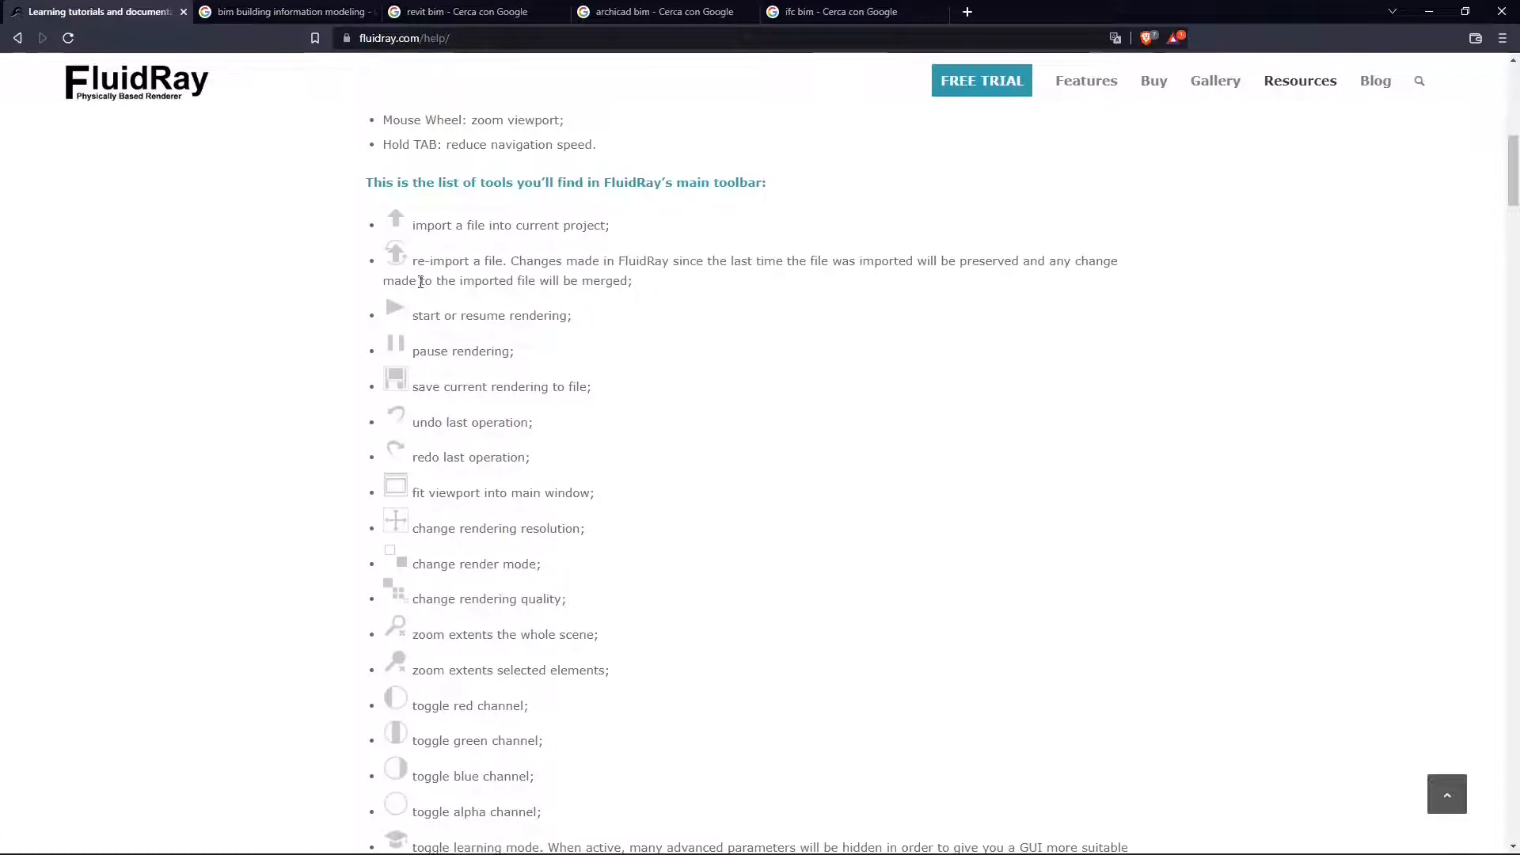
scroll(421, 289, "down", 1)
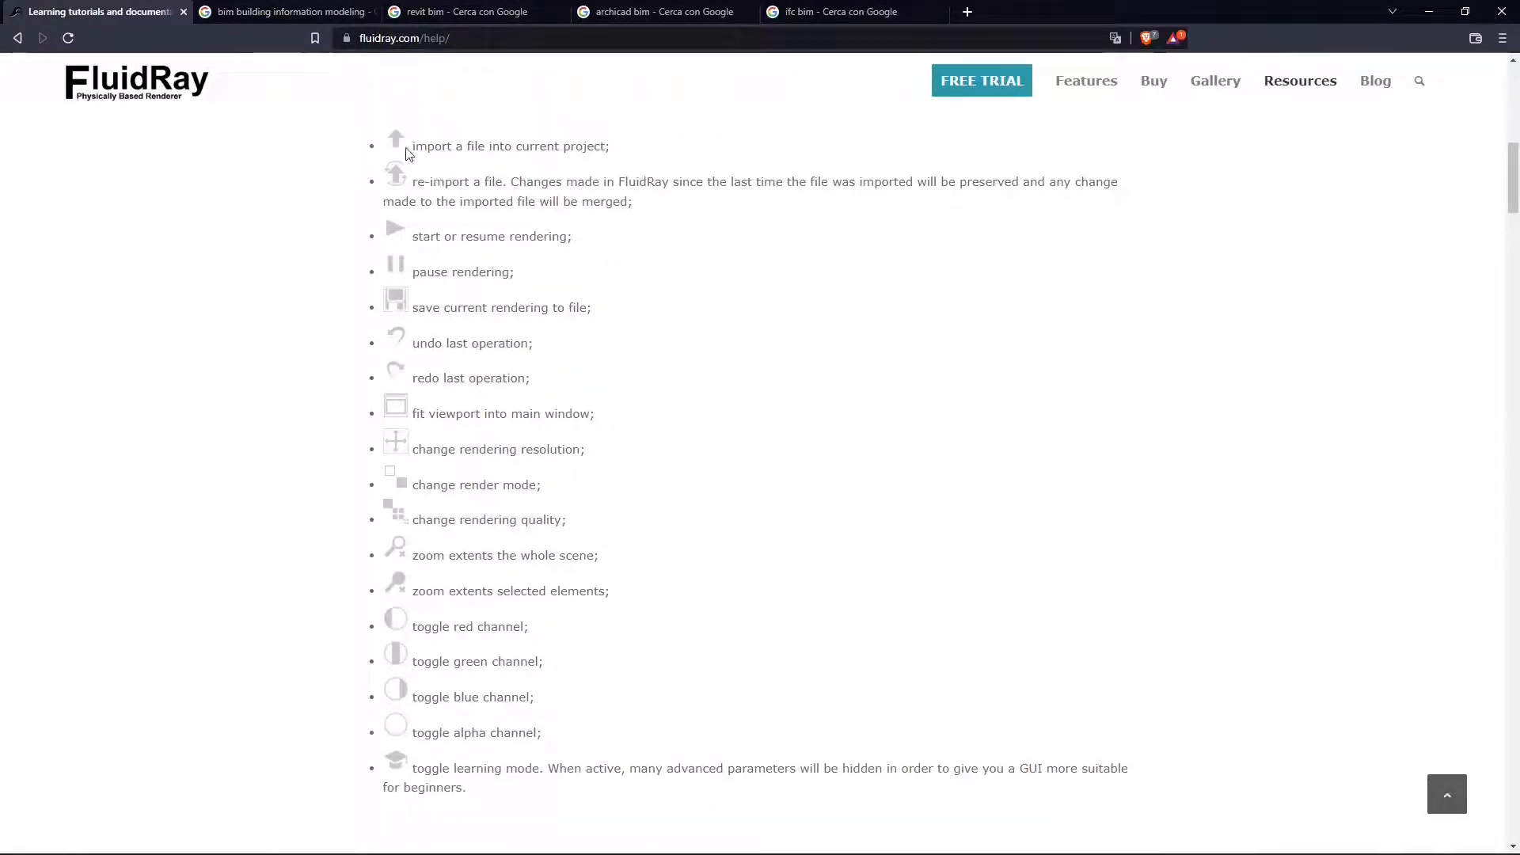
left_click_drag(421, 145, 668, 675)
left_click(804, 329)
scroll(804, 329, "down", 5)
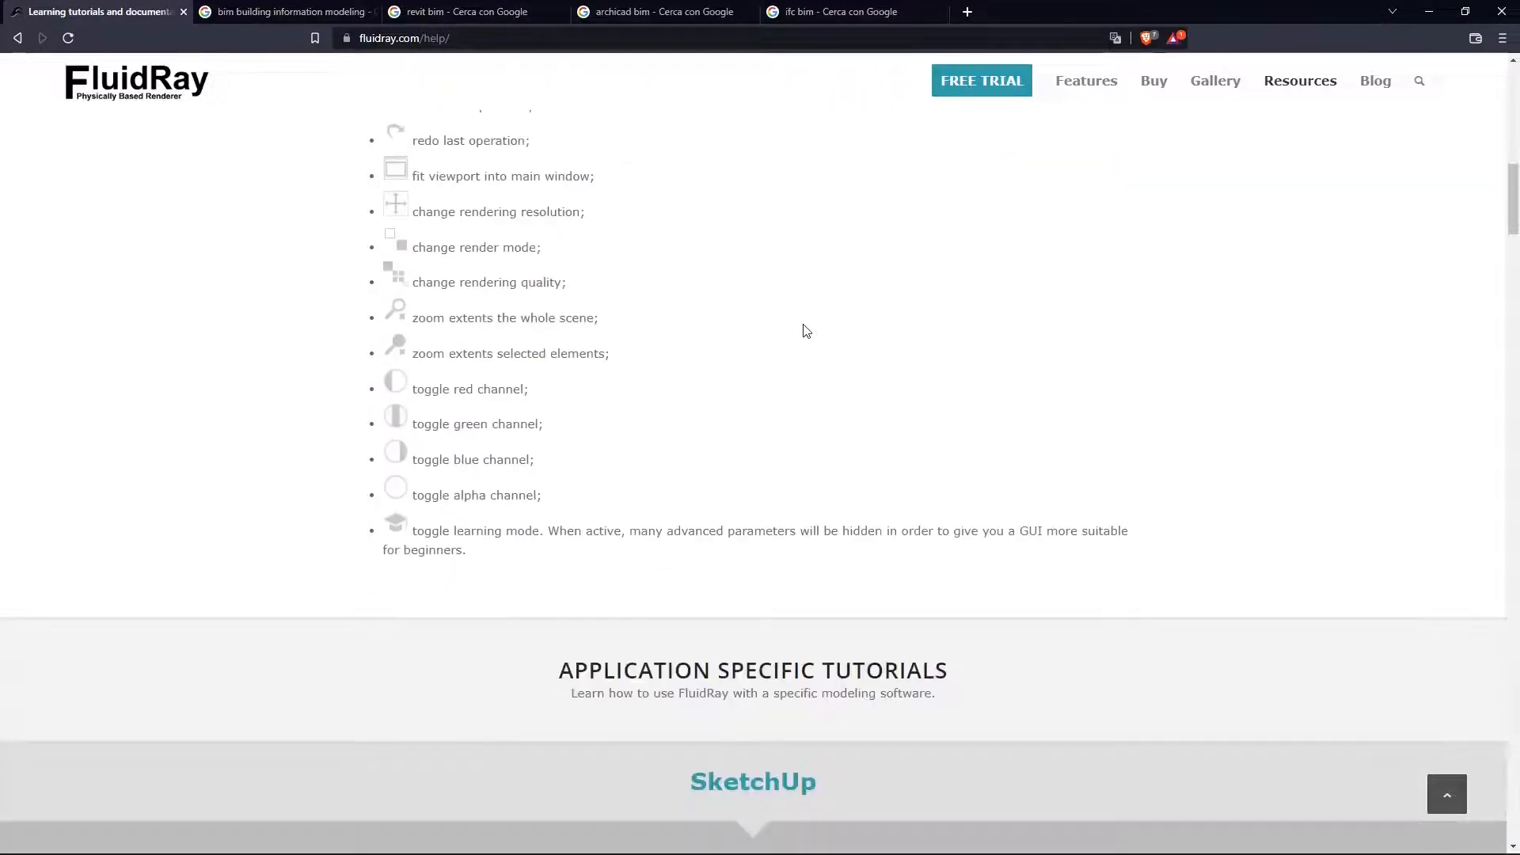
scroll(805, 330, "down", 2)
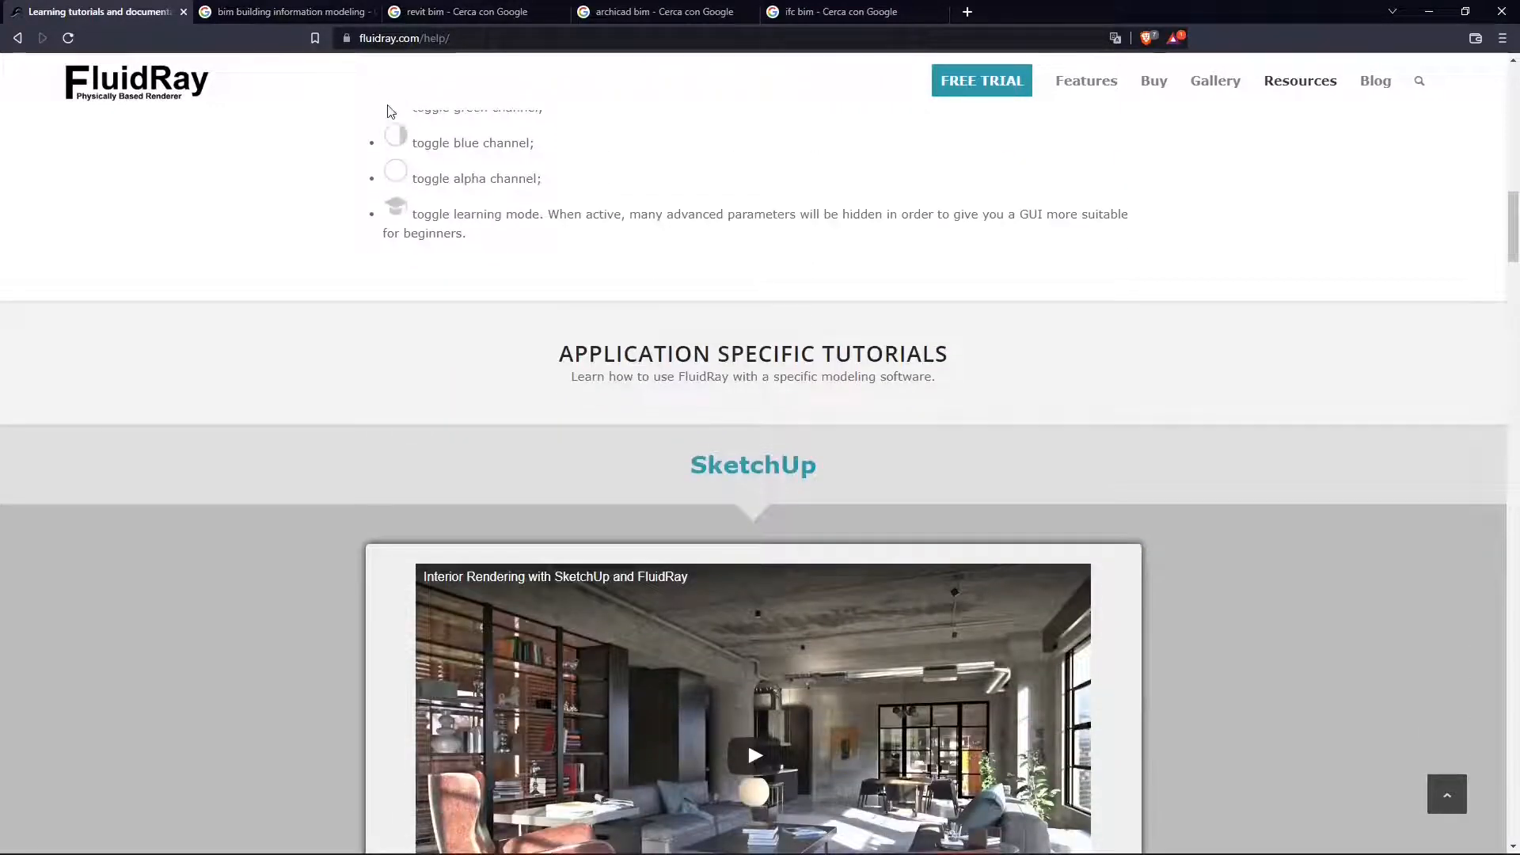
scroll(494, 218, "up", 2)
scroll(689, 298, "down", 6)
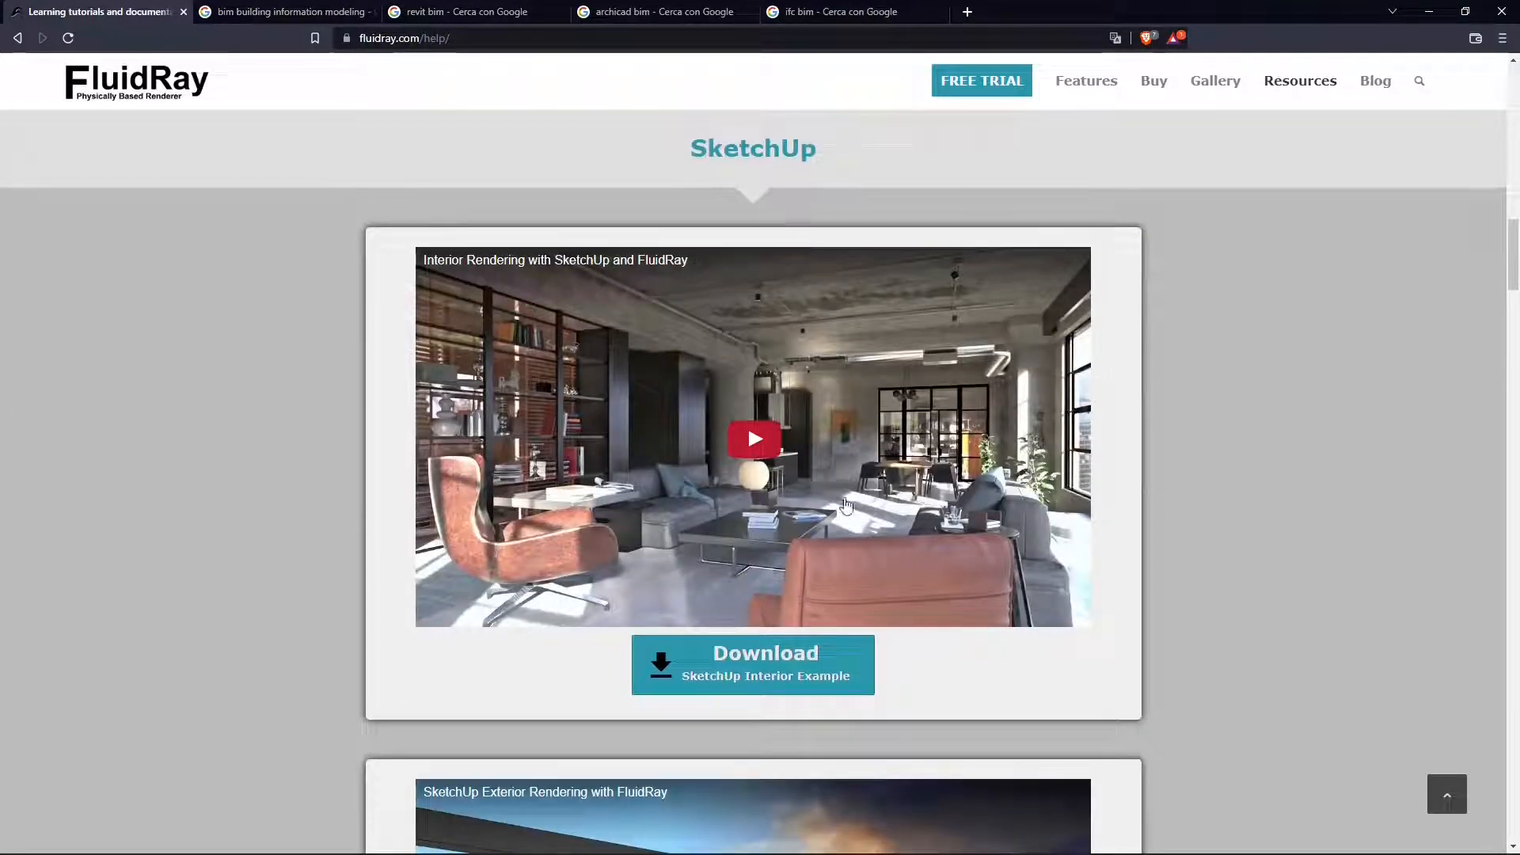
scroll(625, 549, "down", 1)
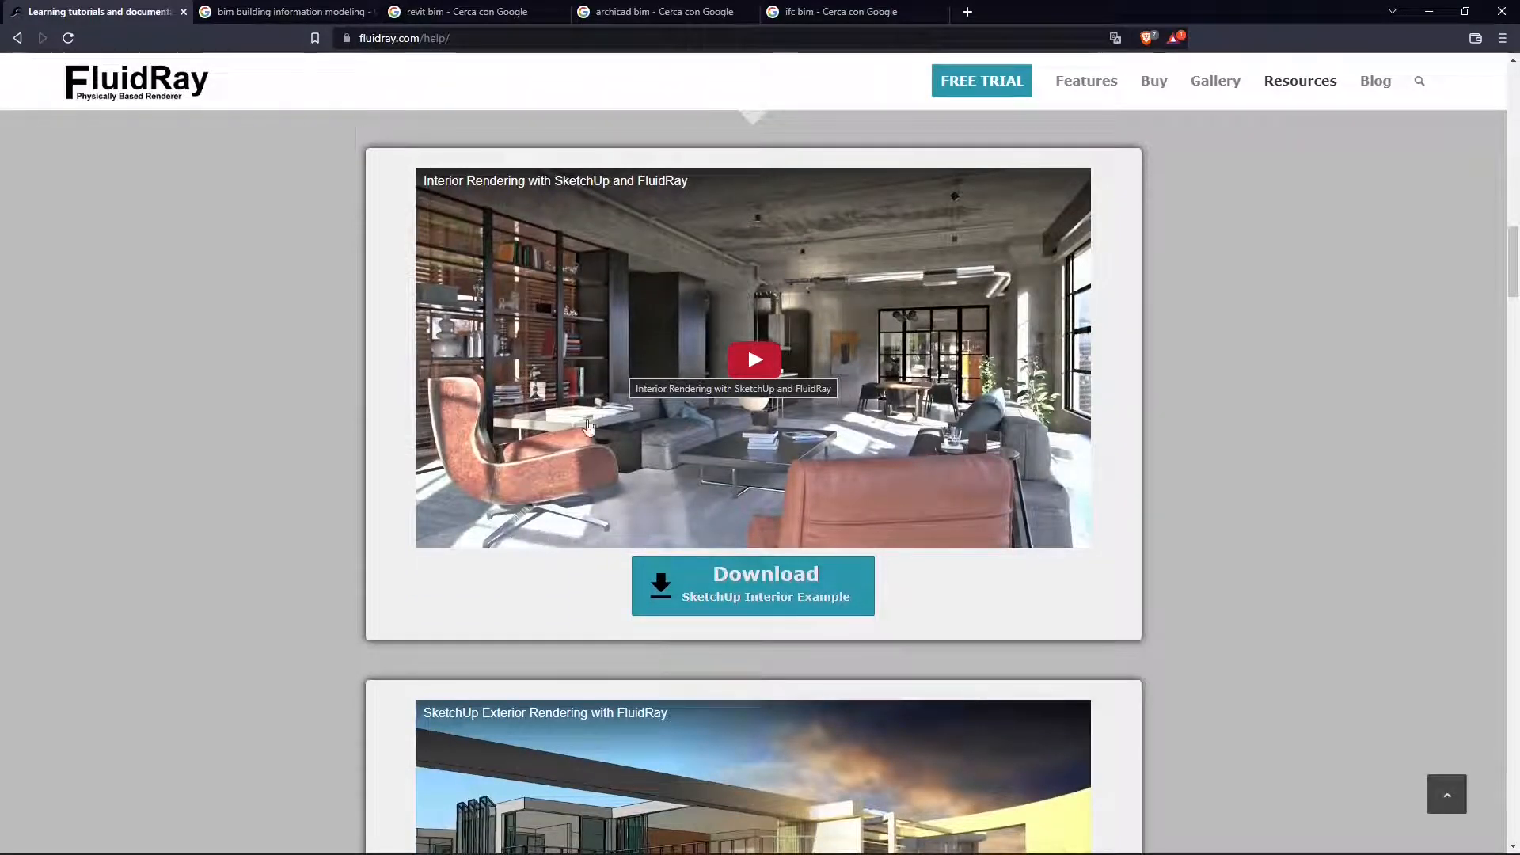
scroll(758, 545, "down", 2)
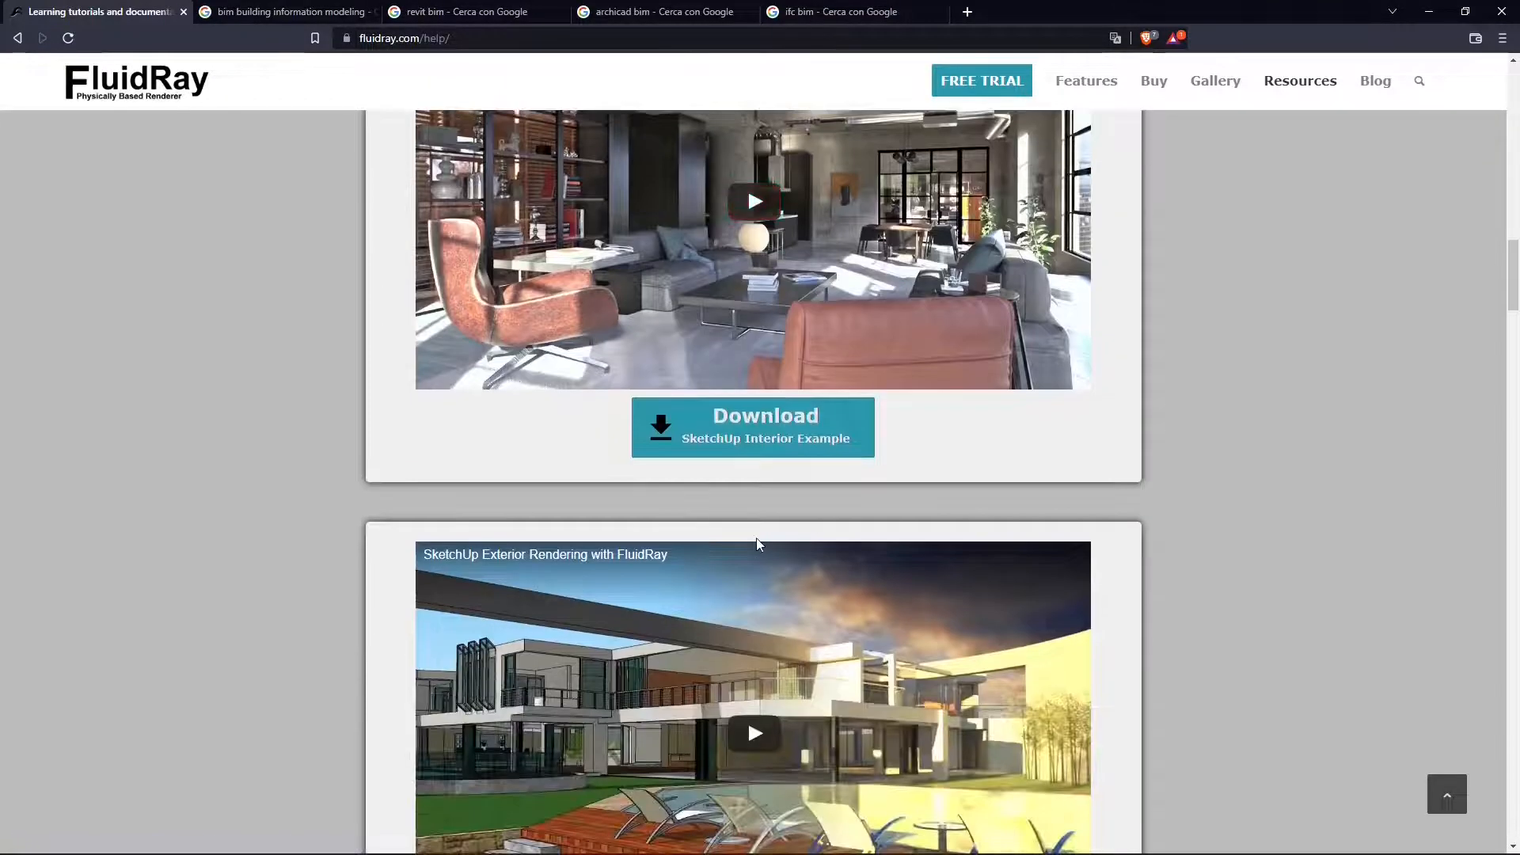
left_click(748, 443)
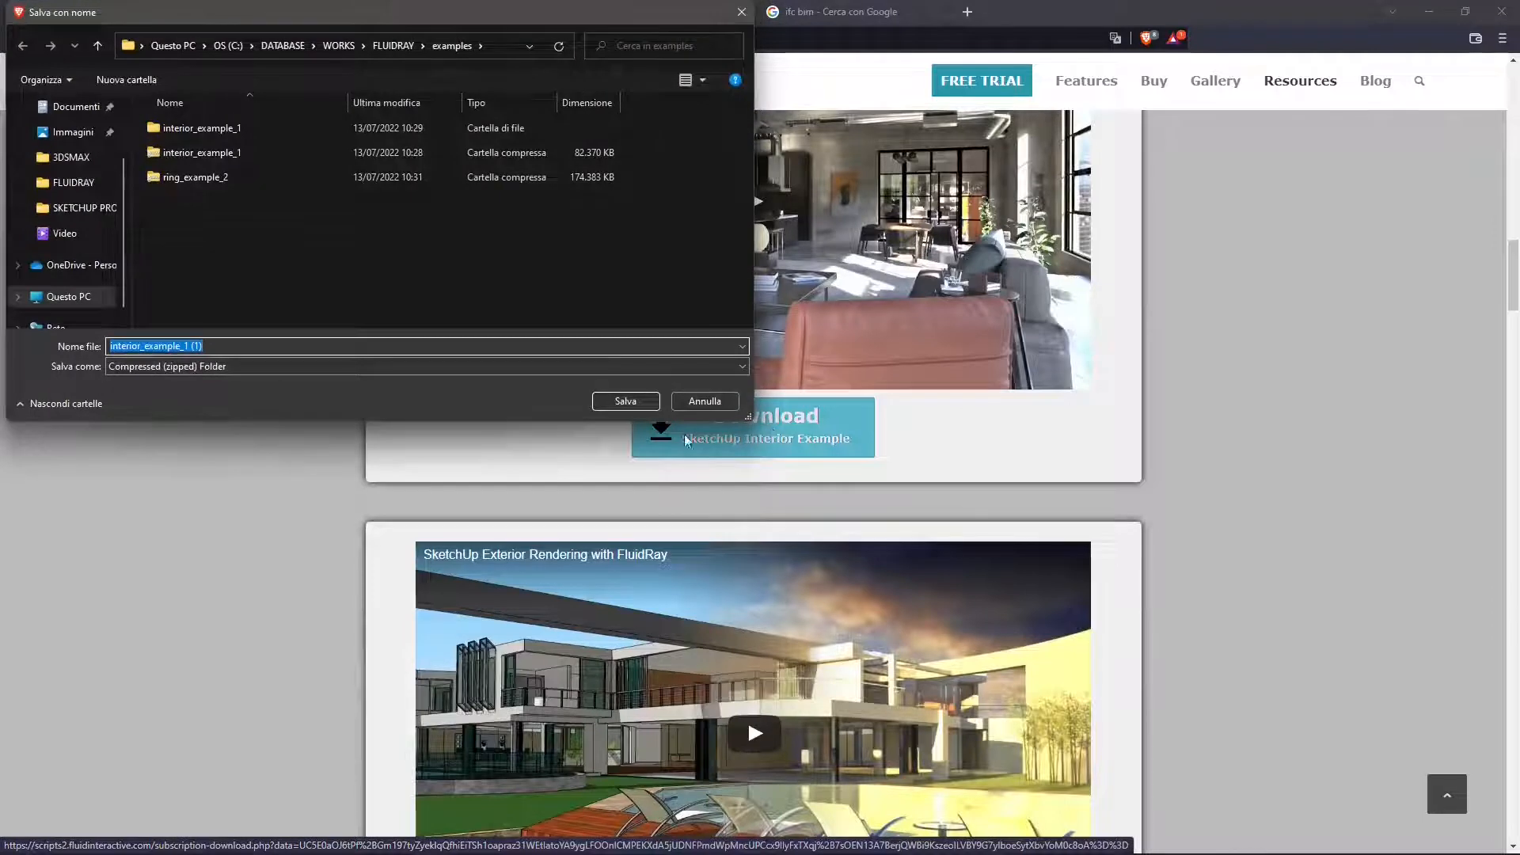
left_click(203, 346)
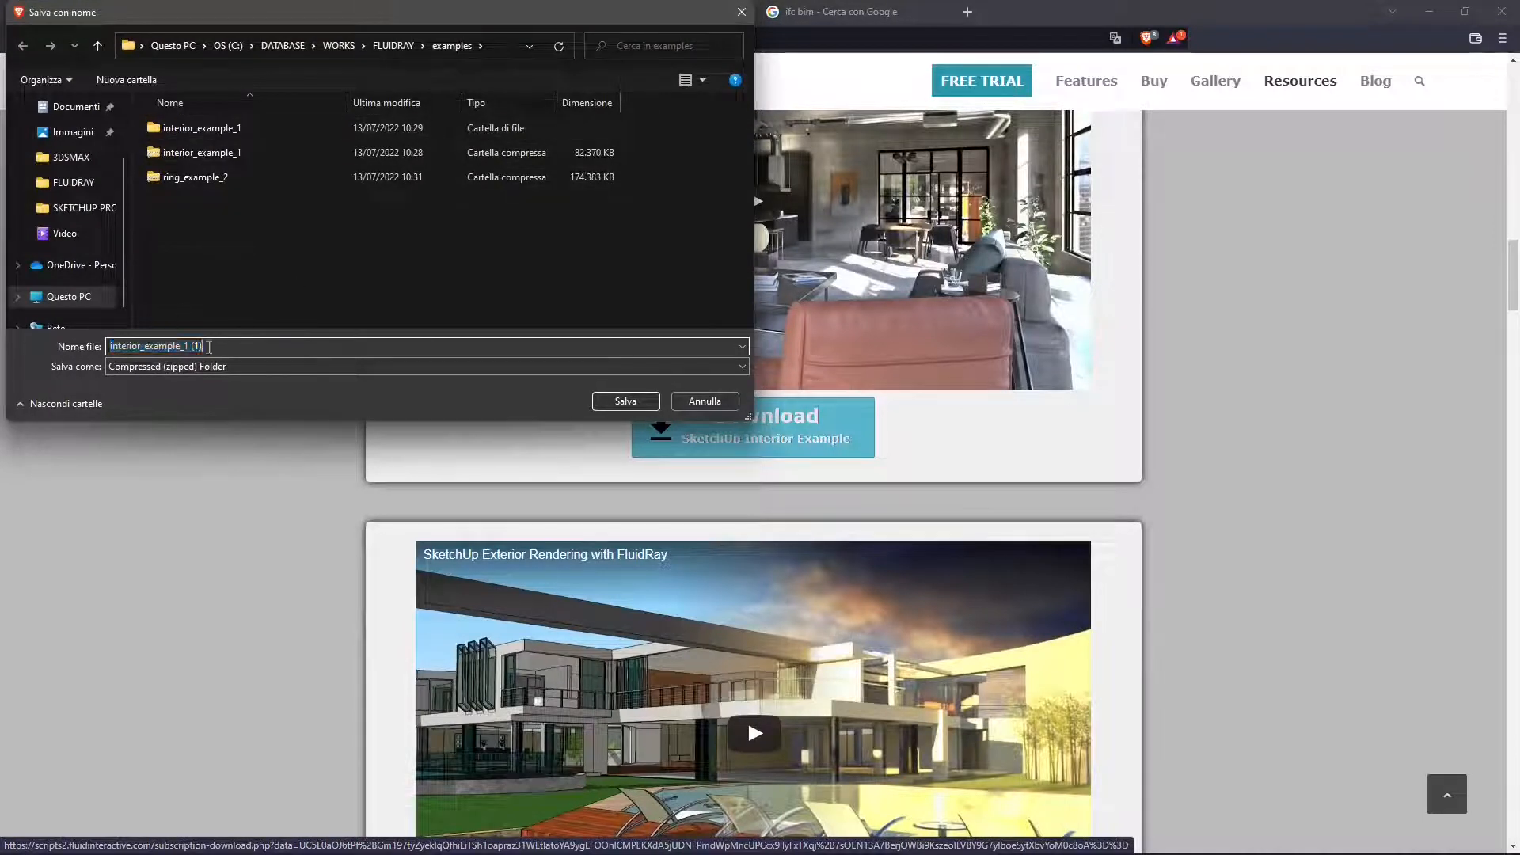
left_click_drag(204, 346, 193, 346)
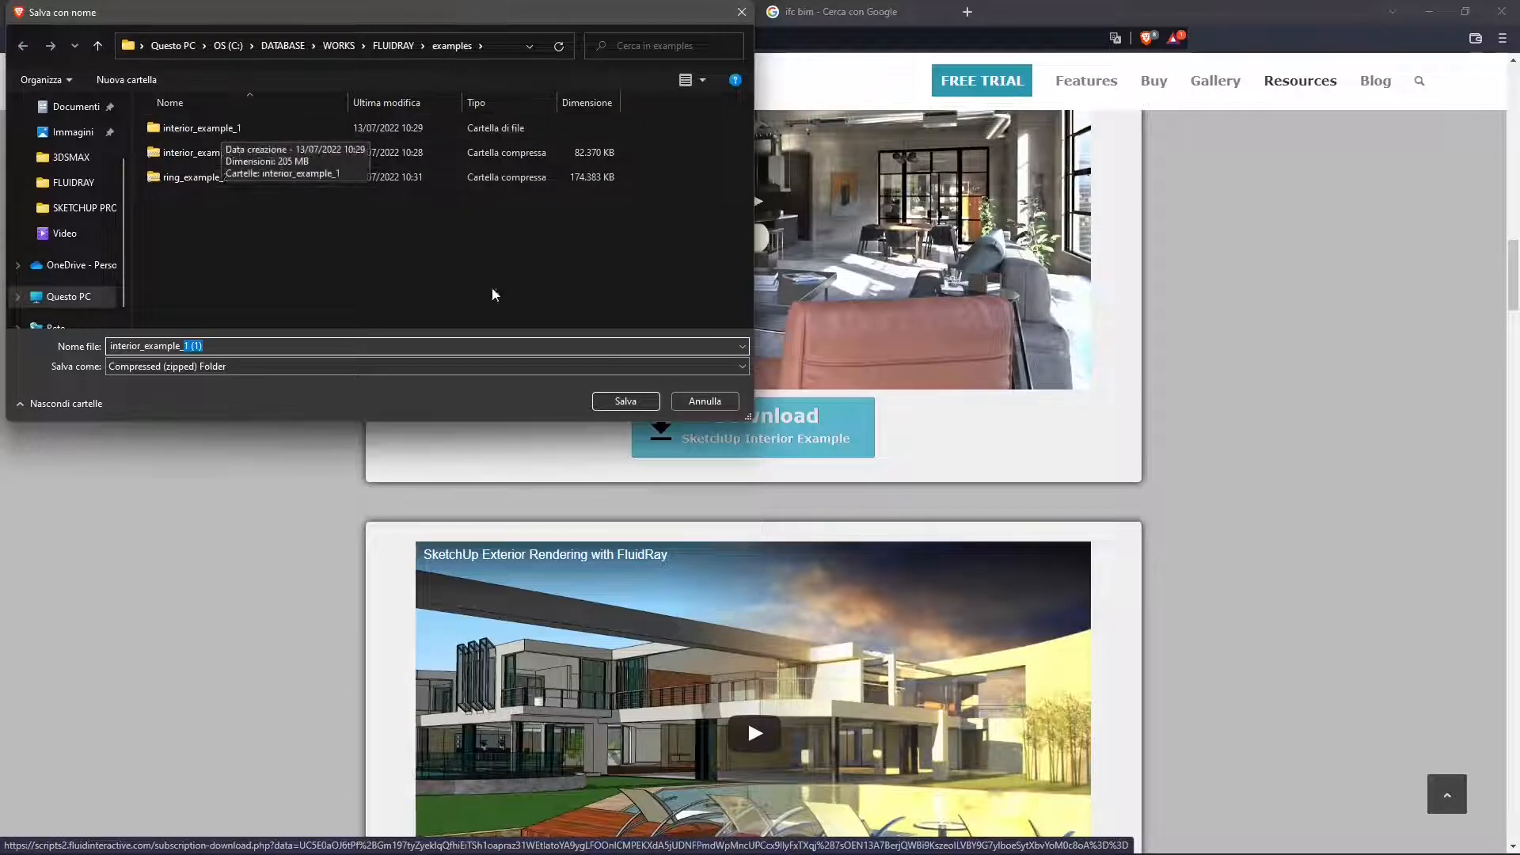
left_click(700, 402)
- Download the SketchUp Table Example and save it as table_example_1 in the examples folder
scroll(774, 567, "down", 9)
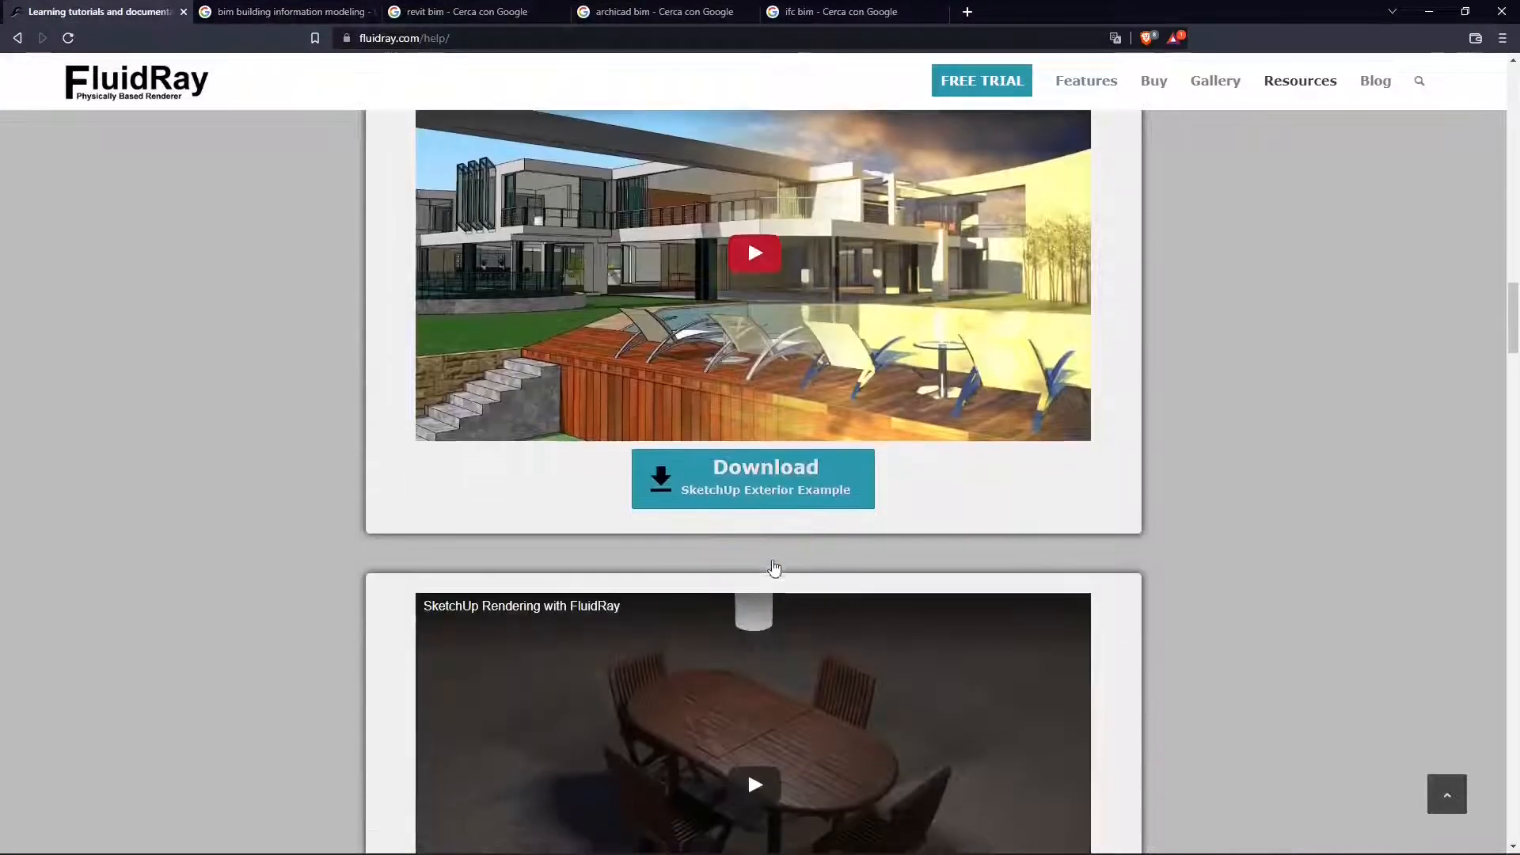
scroll(752, 443, "down", 1)
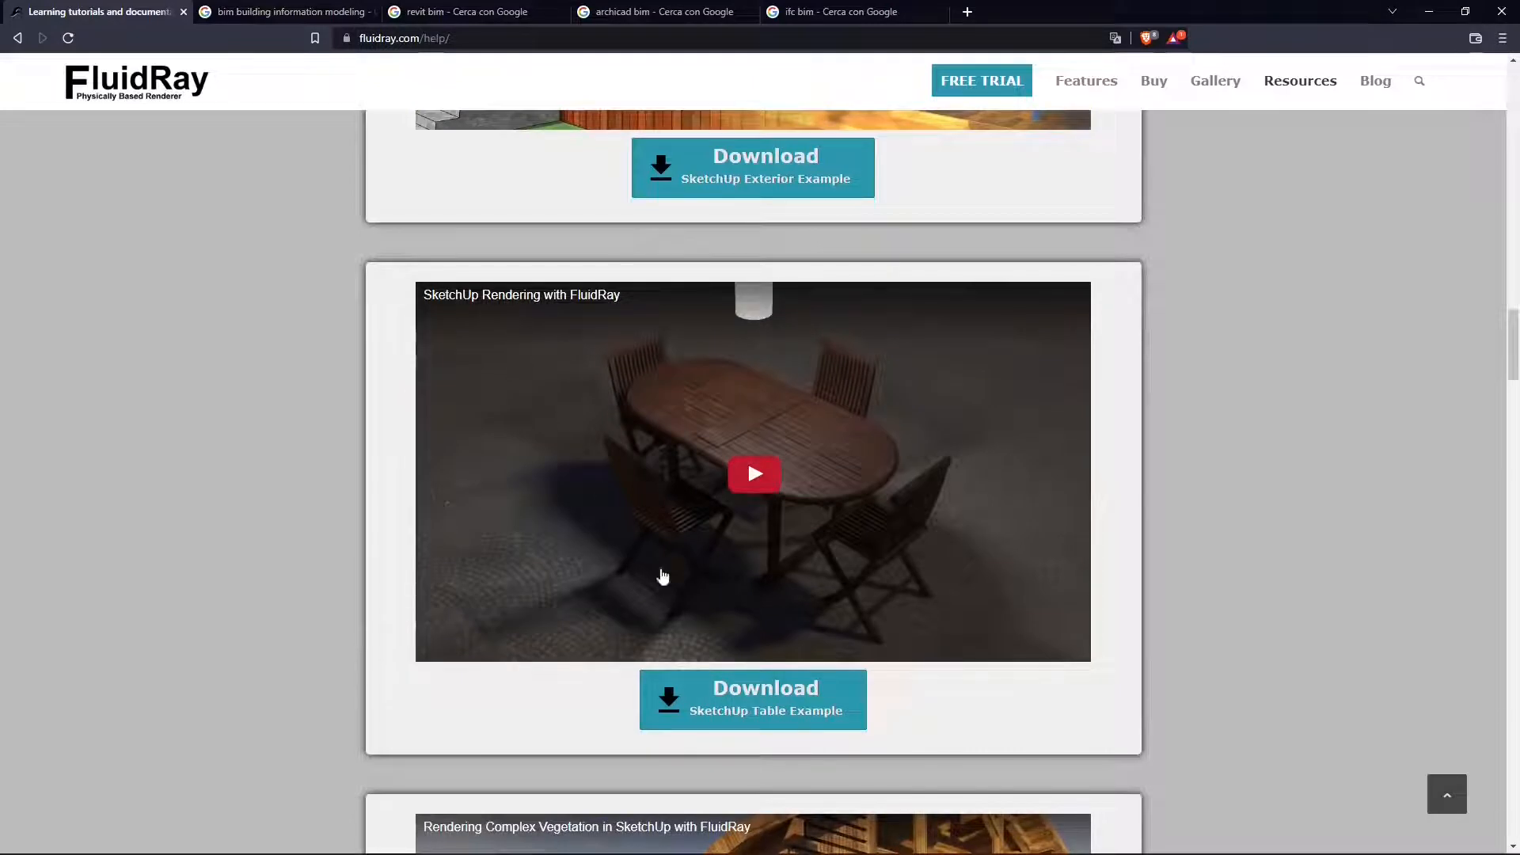
left_click(754, 712)
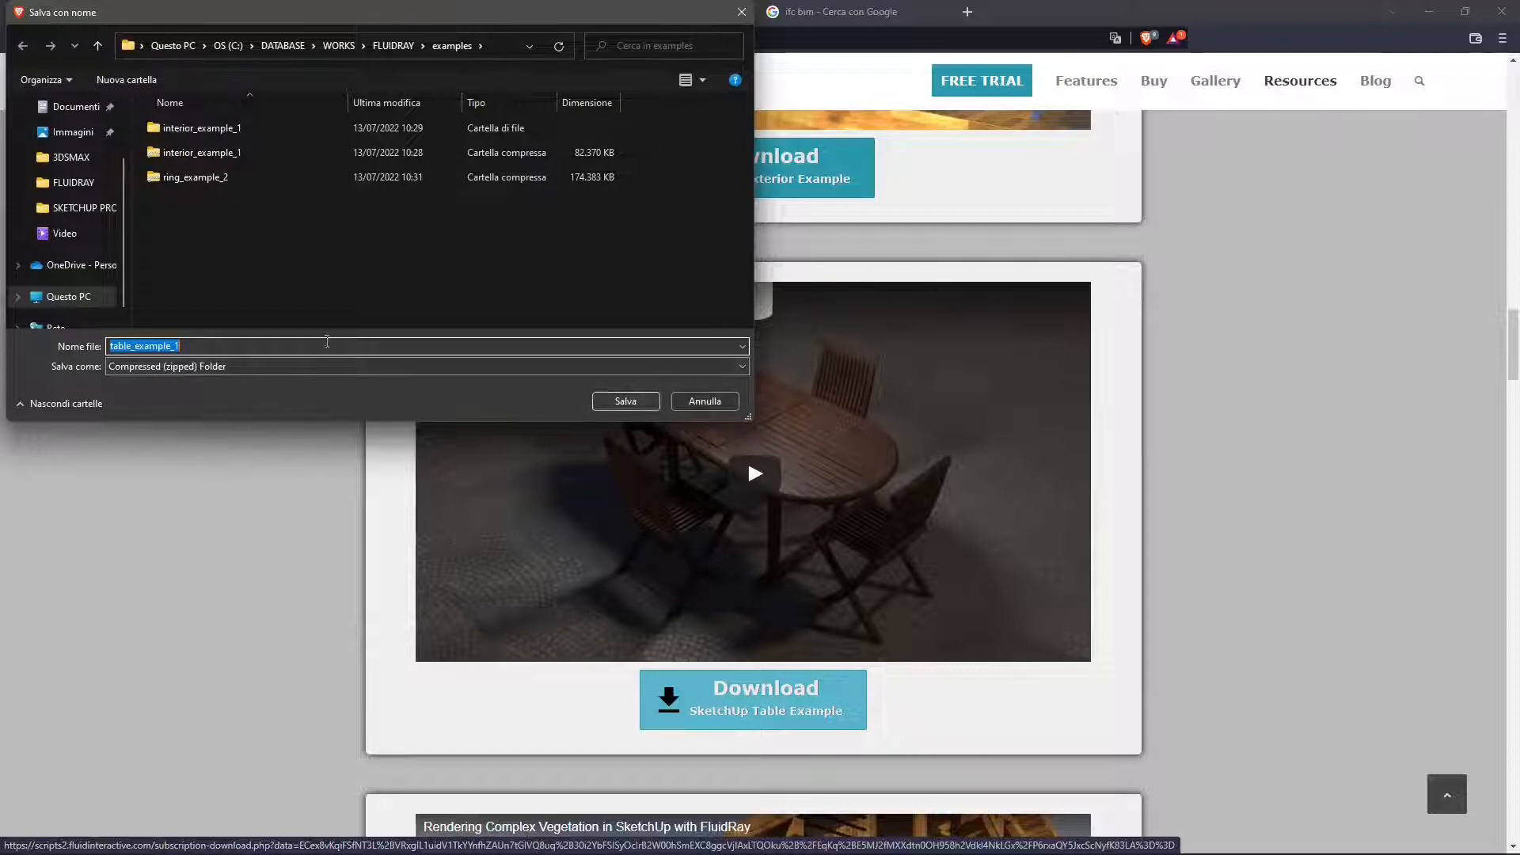
left_click(627, 401)
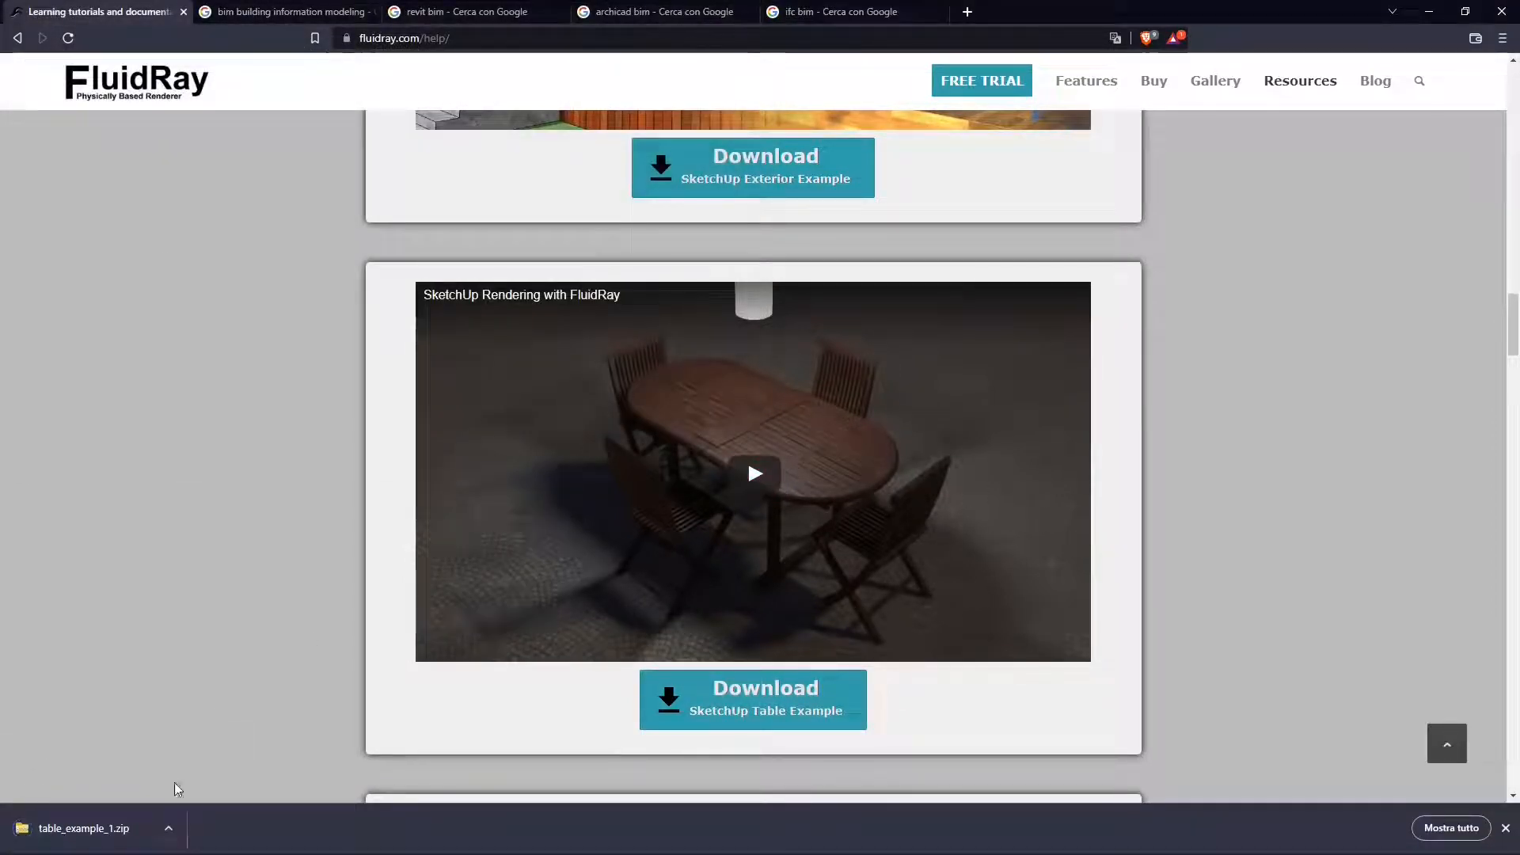
- Go to the examples folder of the downloaded archive and extract table_example_1 into a table_example_1 subfolder there
left_click(172, 833)
left_click(209, 722)
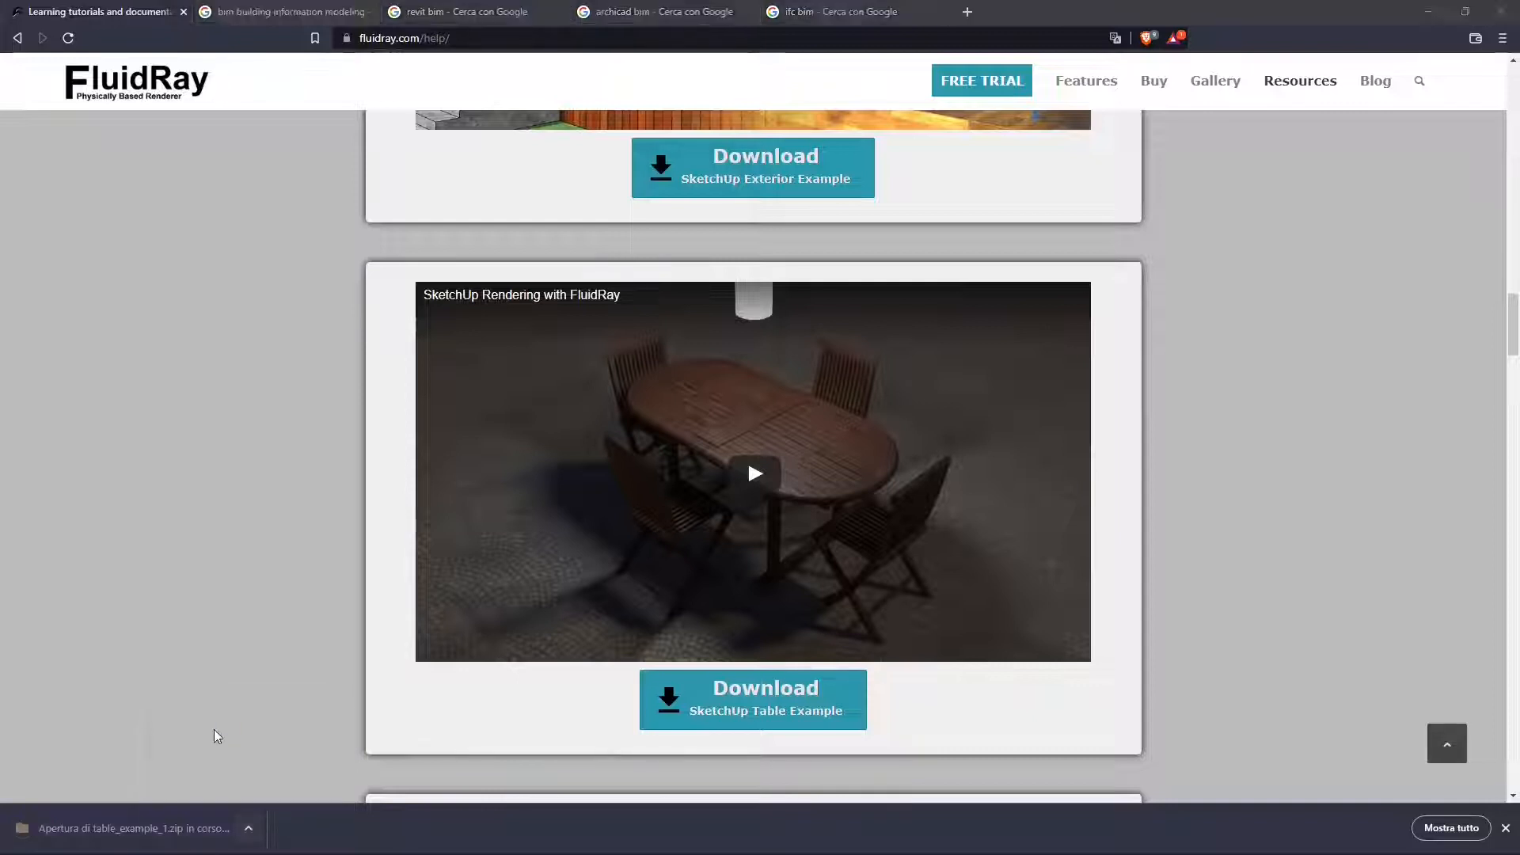
left_click_drag(427, 51, 428, 189)
left_click(289, 266)
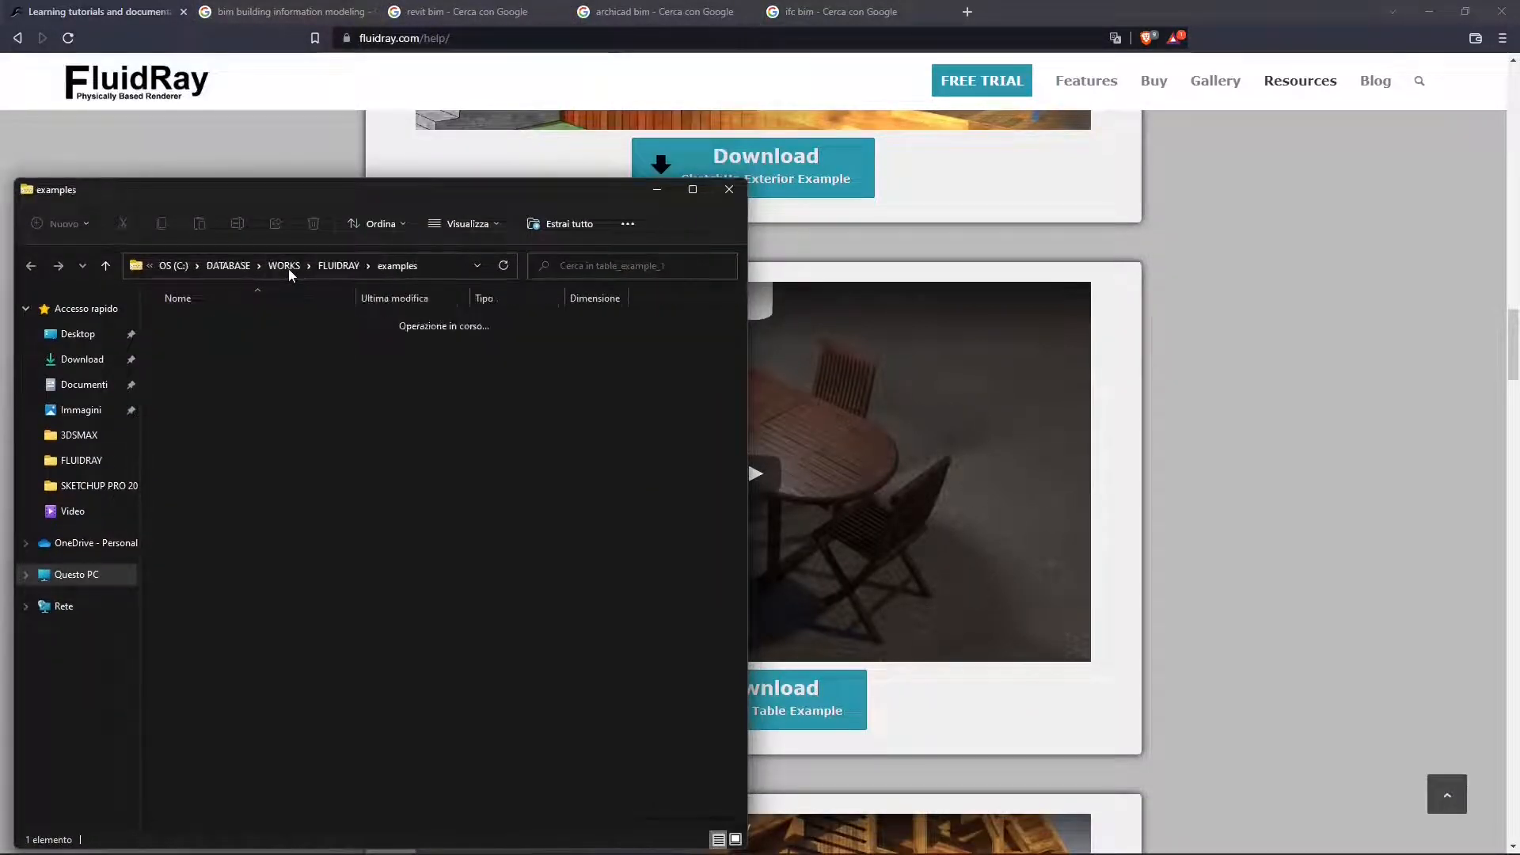
right_click(194, 402)
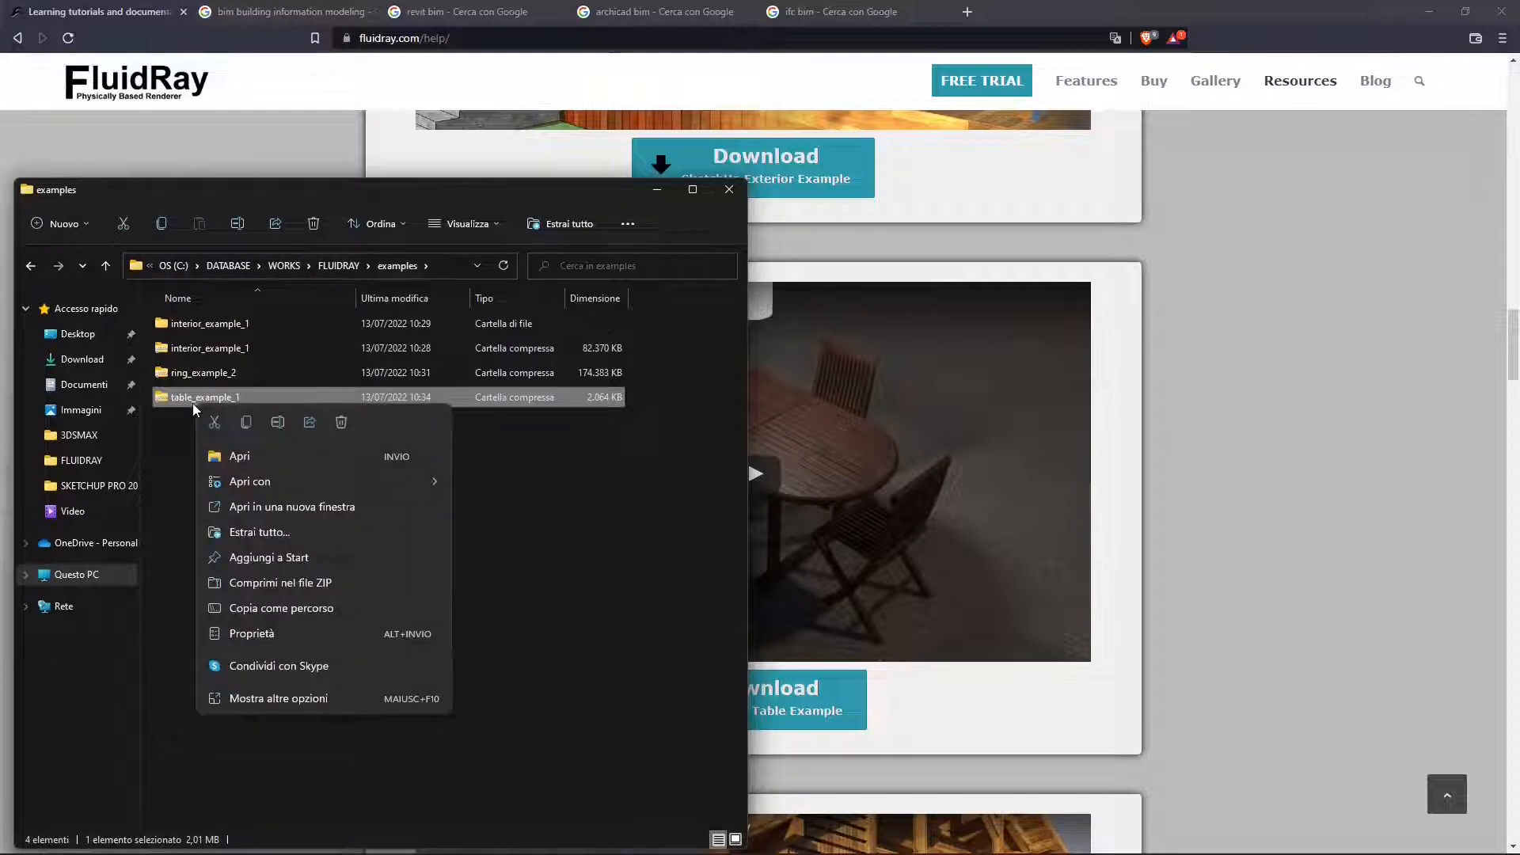
left_click(259, 532)
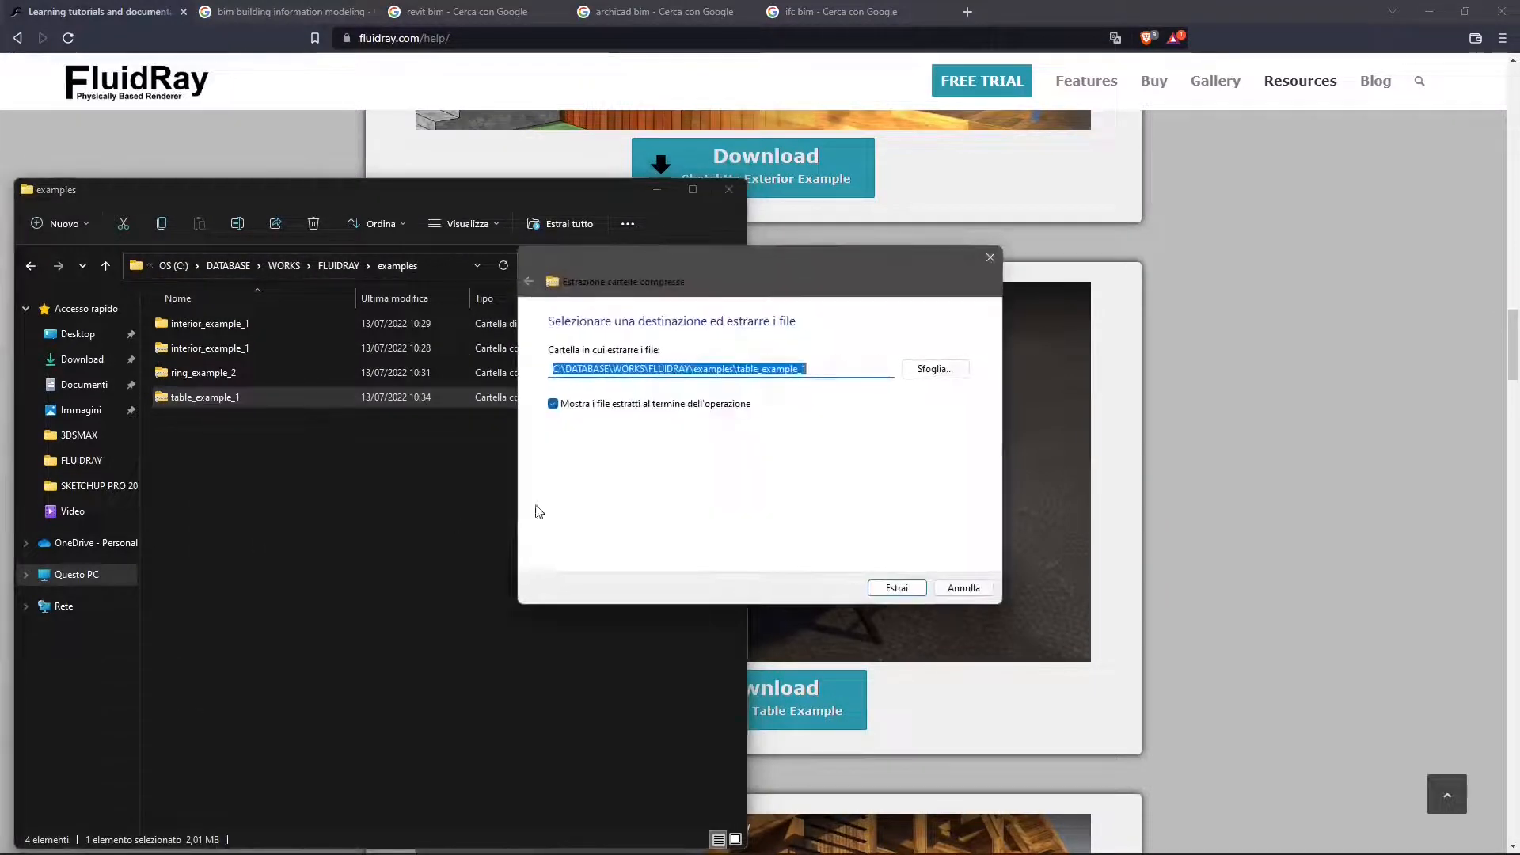
left_click(898, 588)
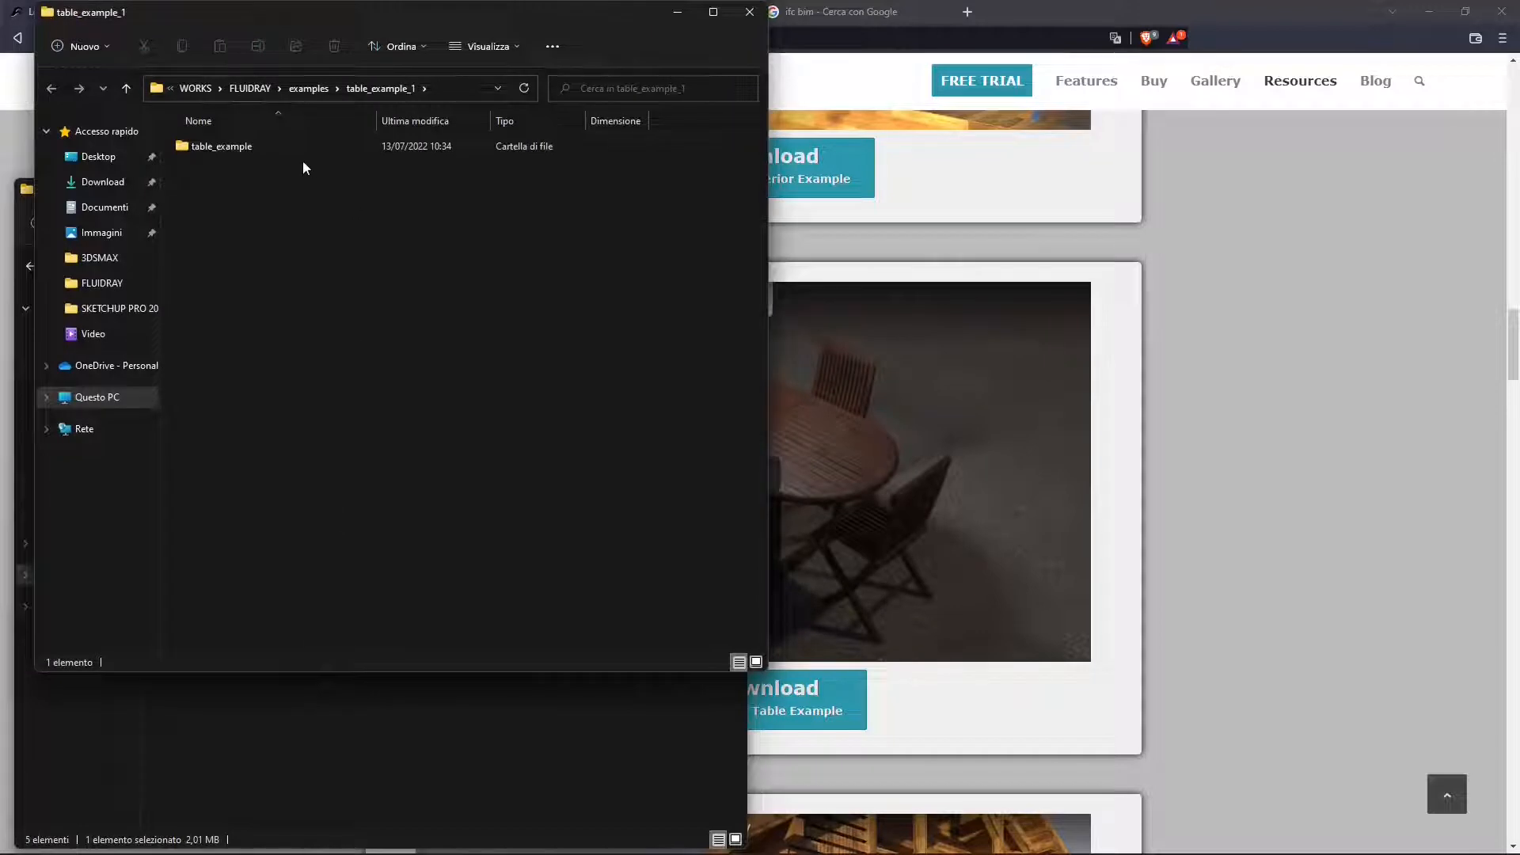
- Check the FluidRay and SketchUp files inside the extracted table_example folder, and close both File Explorer windows
double_click(227, 147)
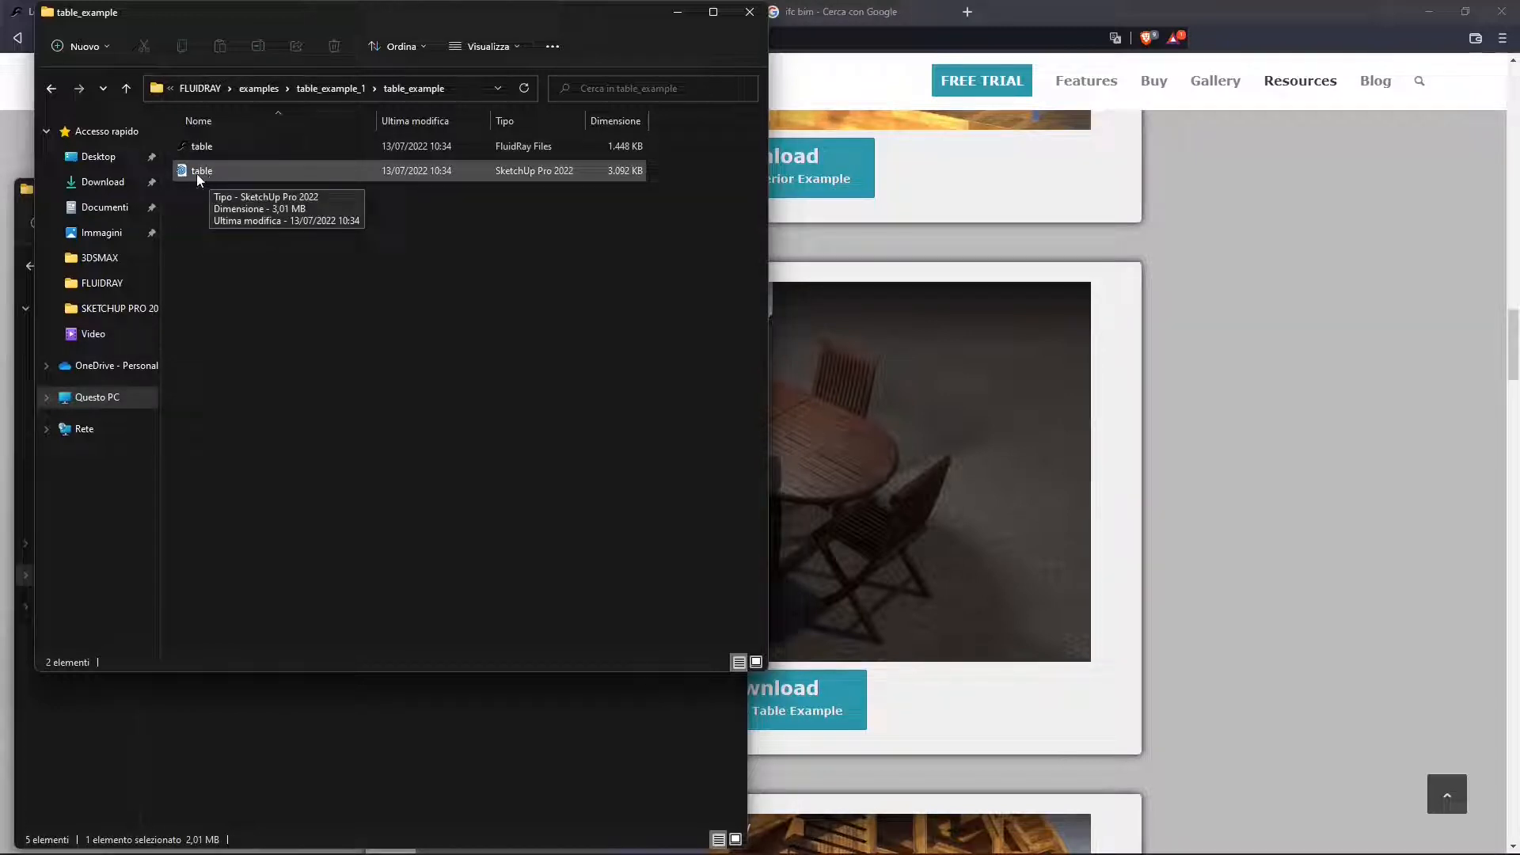
left_click(749, 14)
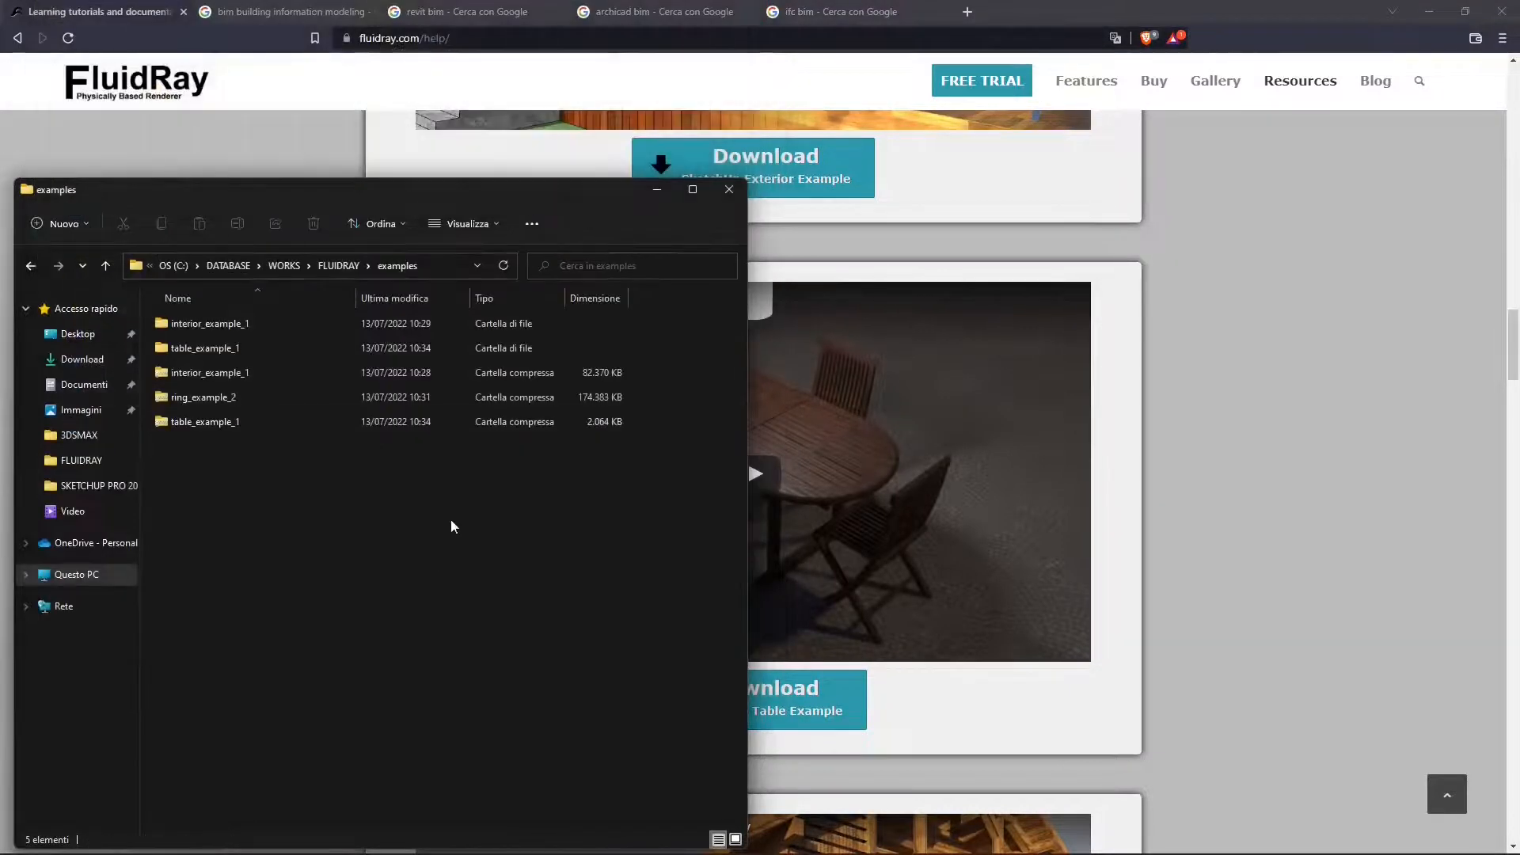
left_click(742, 200)
- Browse the SketchUp vegetation example and the first Rhino tutorials on the FluidRay help page
scroll(689, 459, "down", 5)
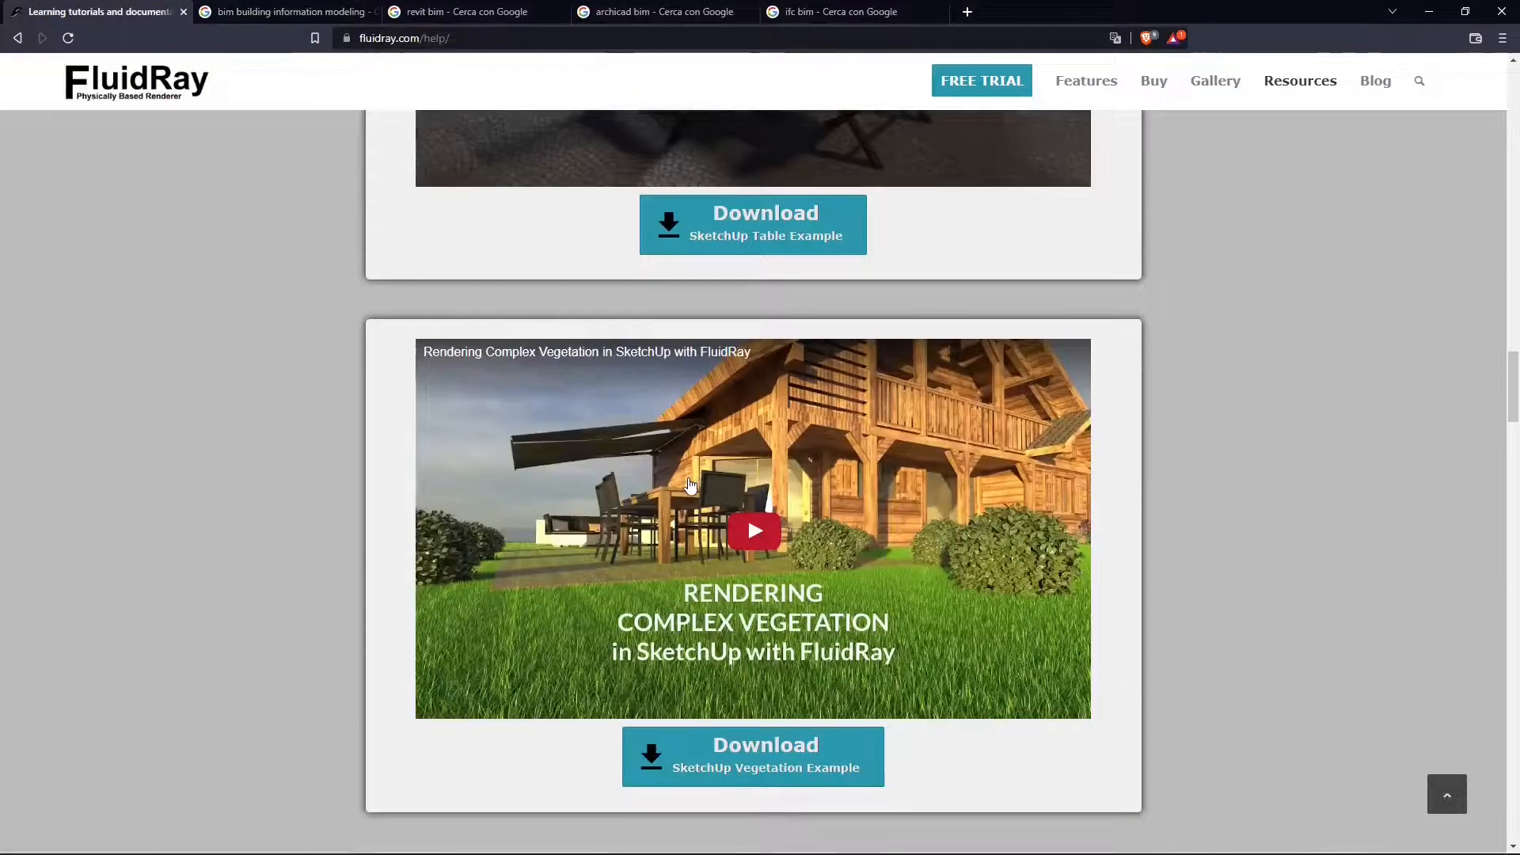
scroll(690, 484, "down", 4)
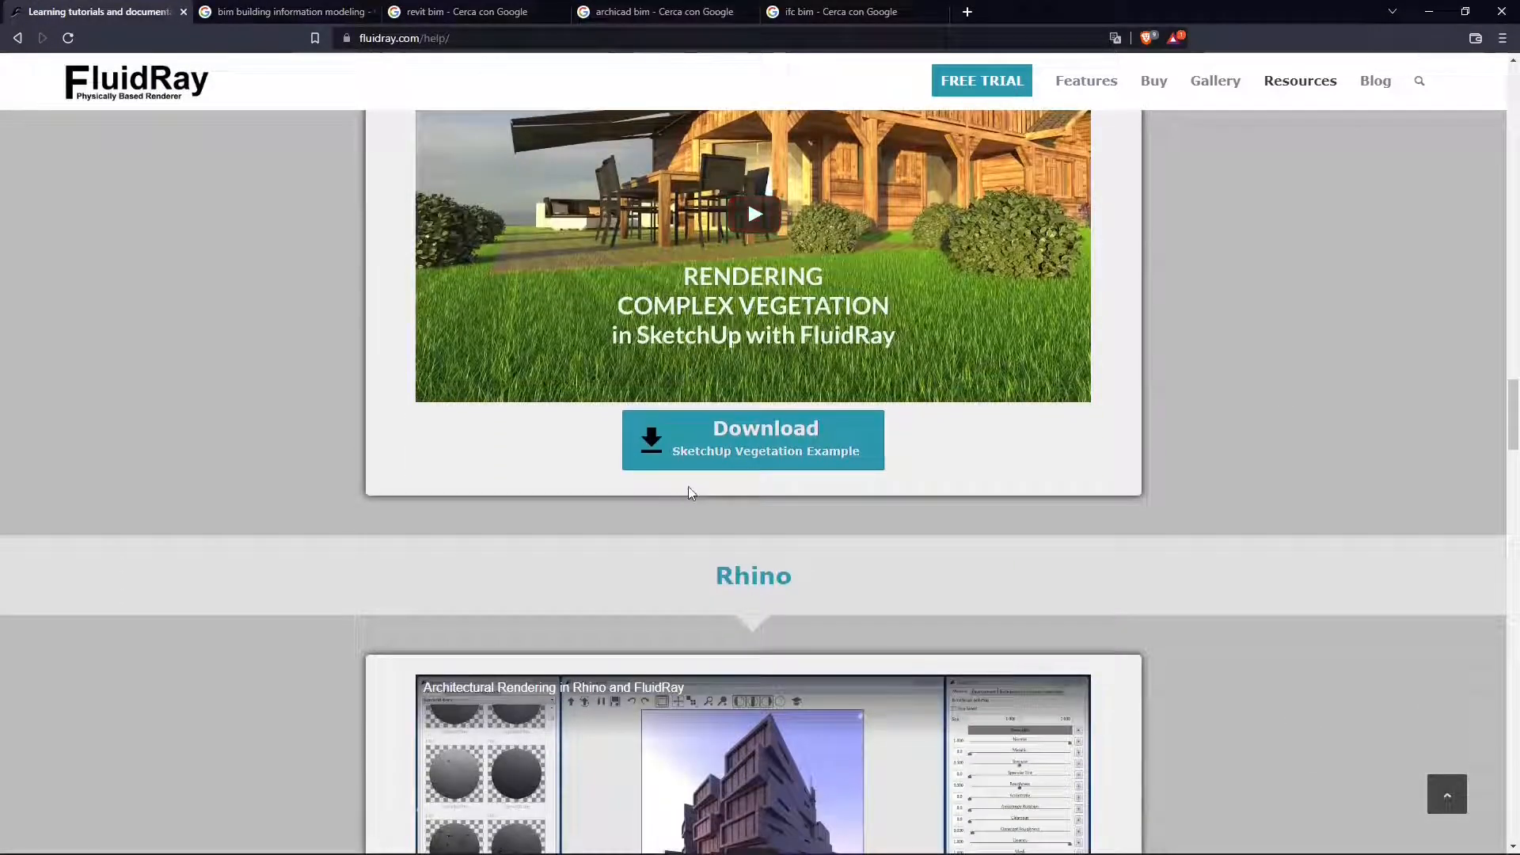
scroll(679, 401, "down", 1)
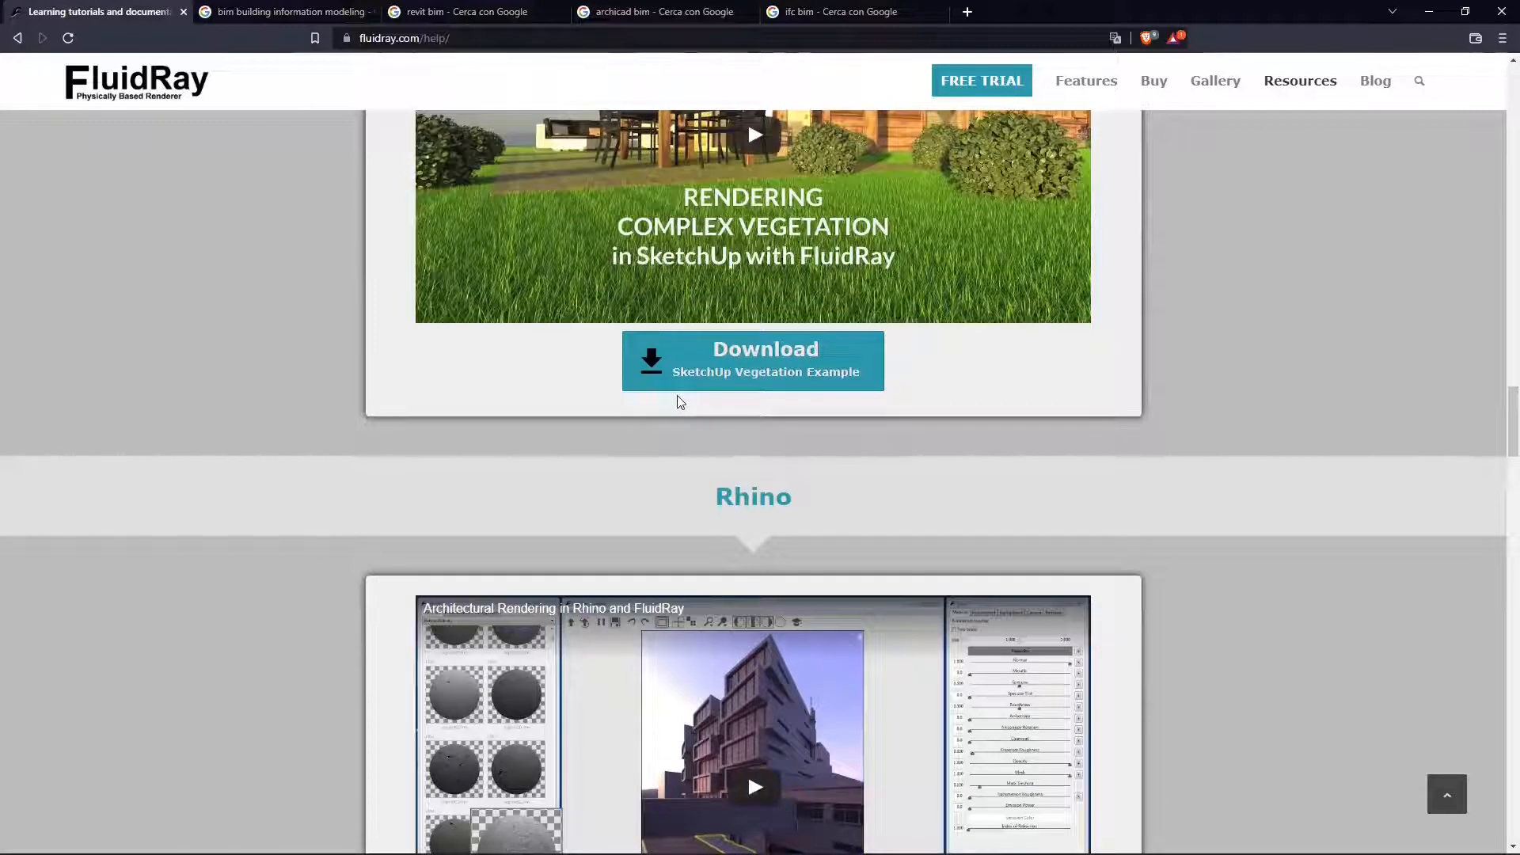
scroll(677, 401, "down", 3)
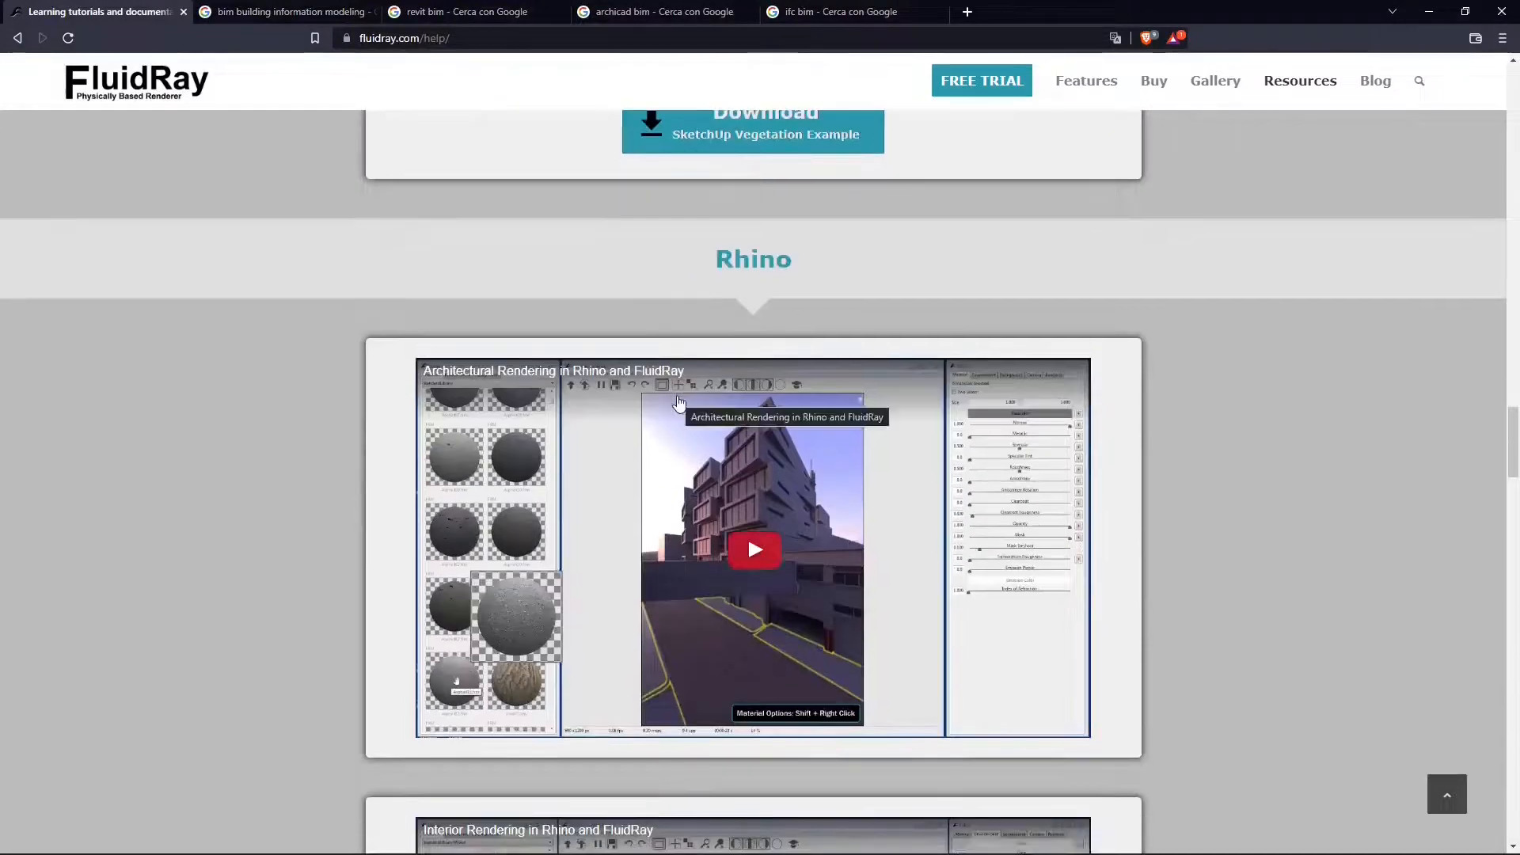
scroll(678, 402, "up", 2)
scroll(679, 402, "down", 1)
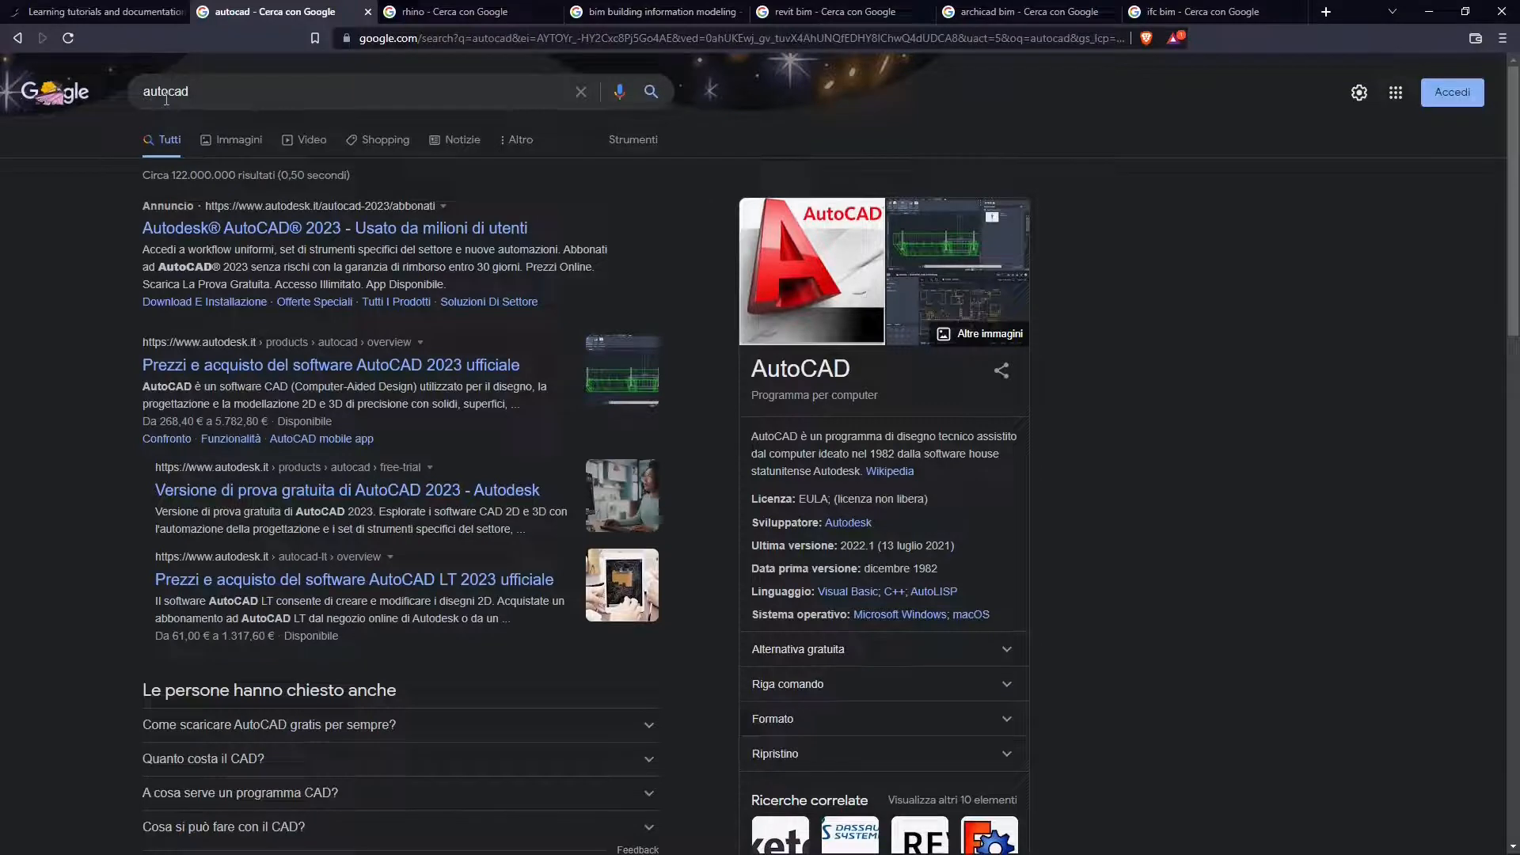
- Look through the Google search results for AutoCAD, Rhino and BIM building information modeling
double_click(166, 93)
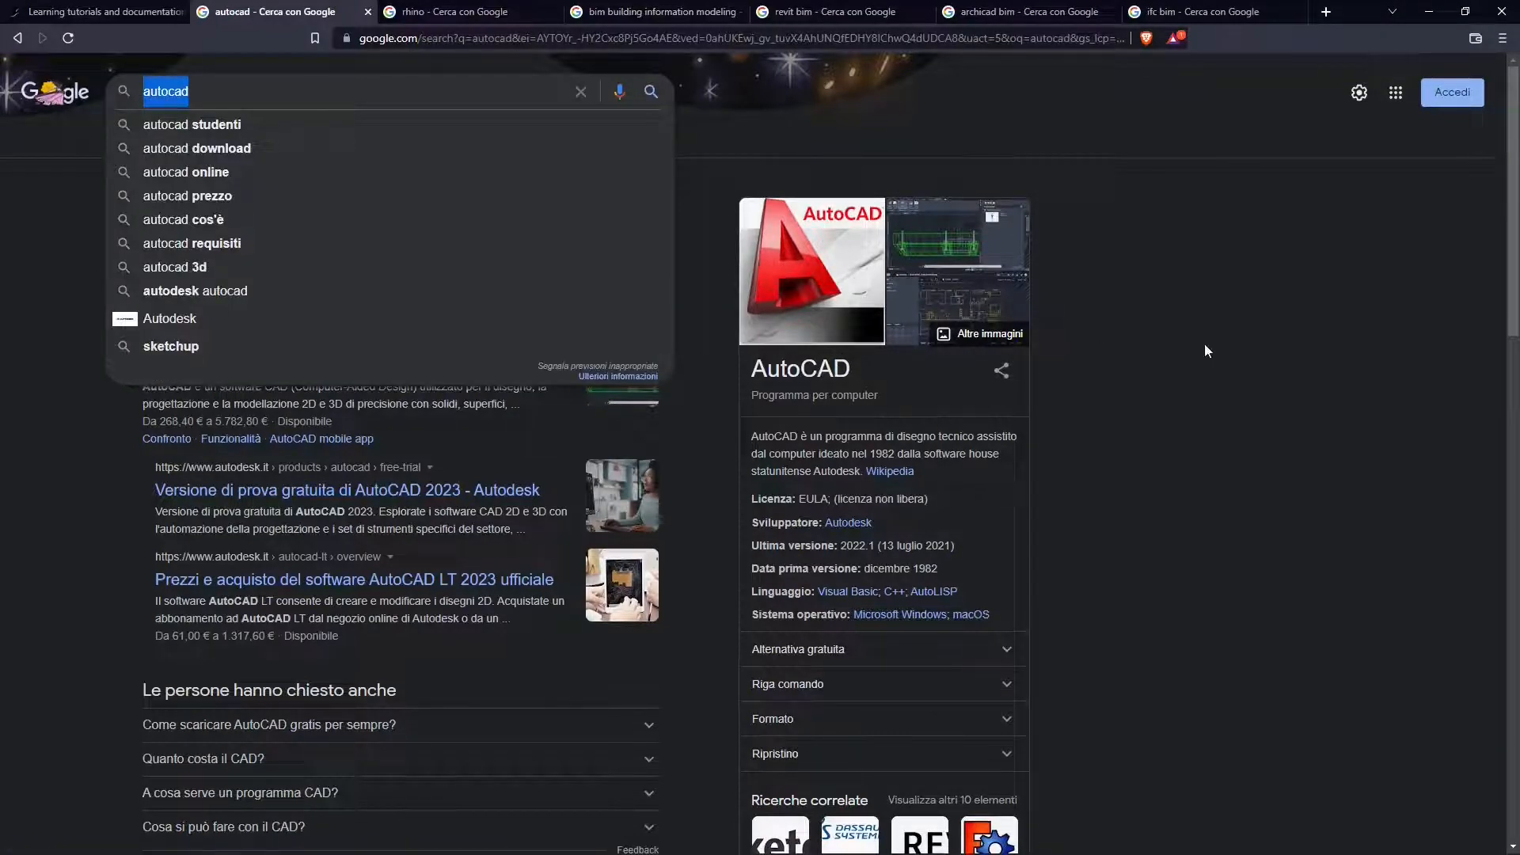
left_click(457, 11)
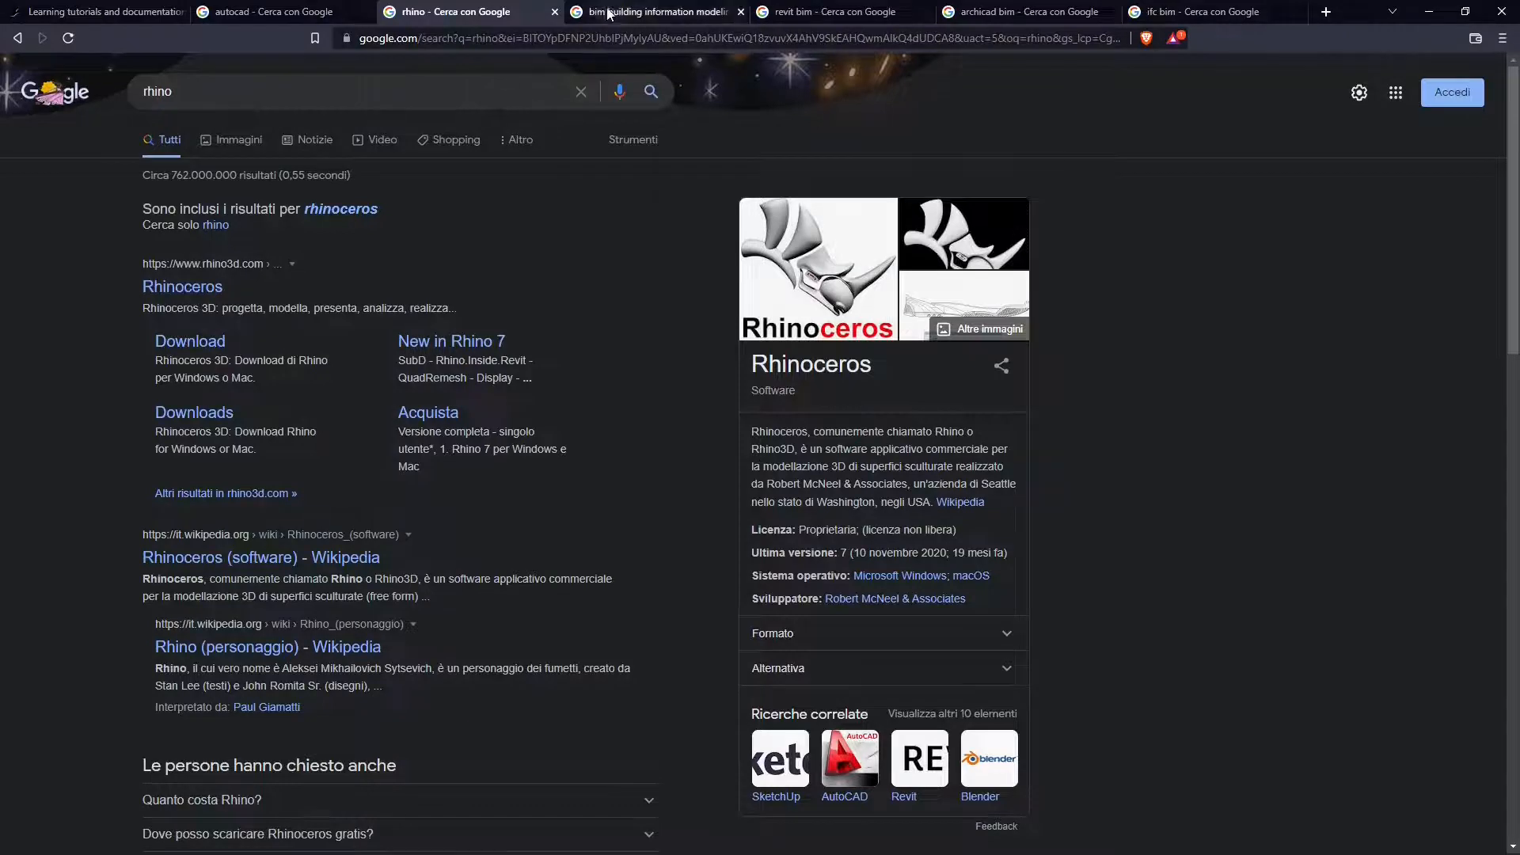
left_click(649, 12)
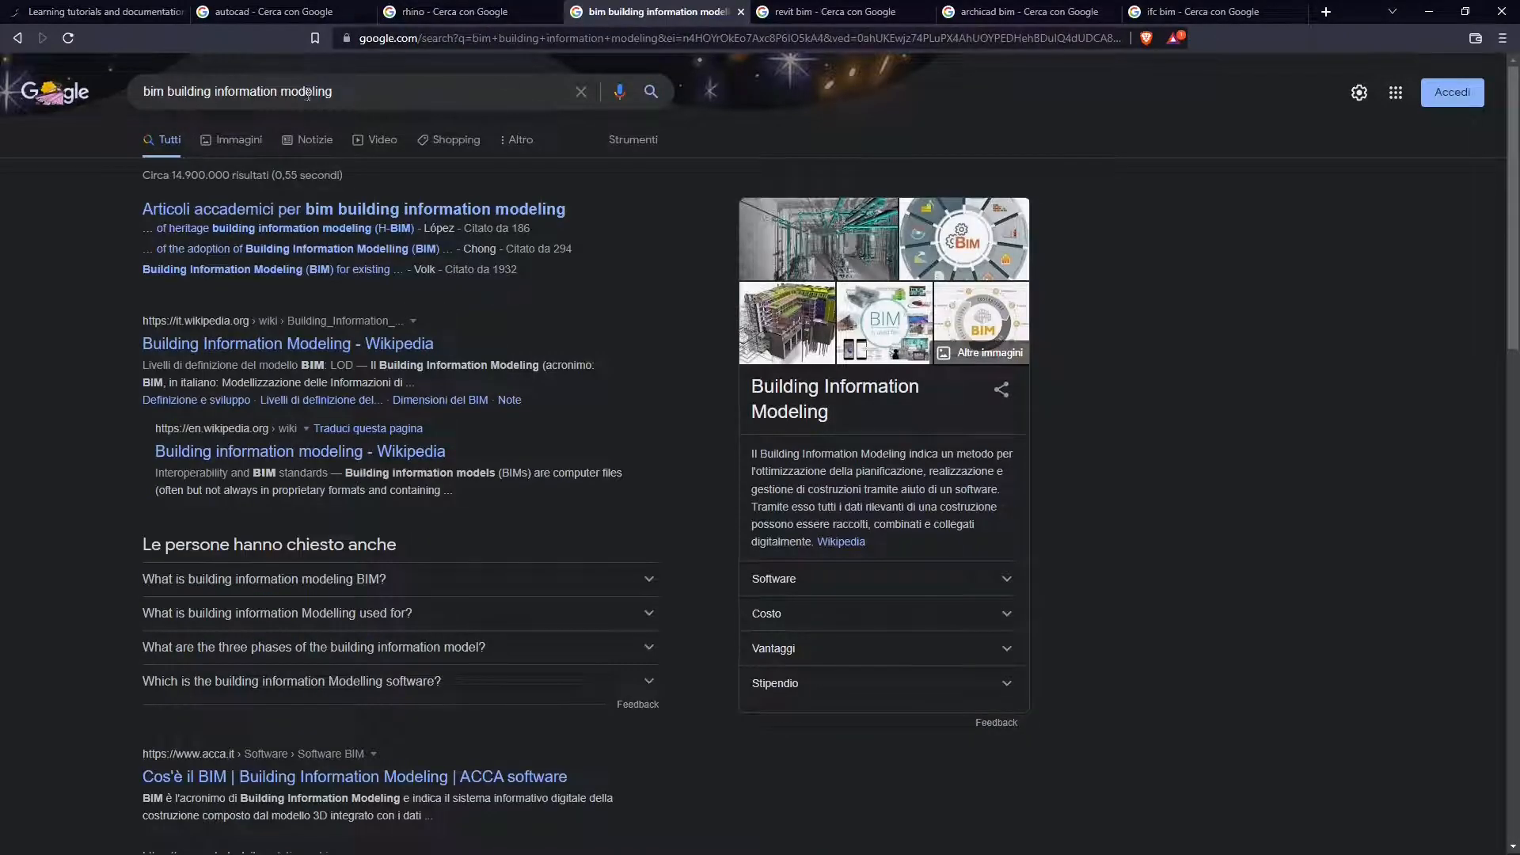
double_click(148, 92)
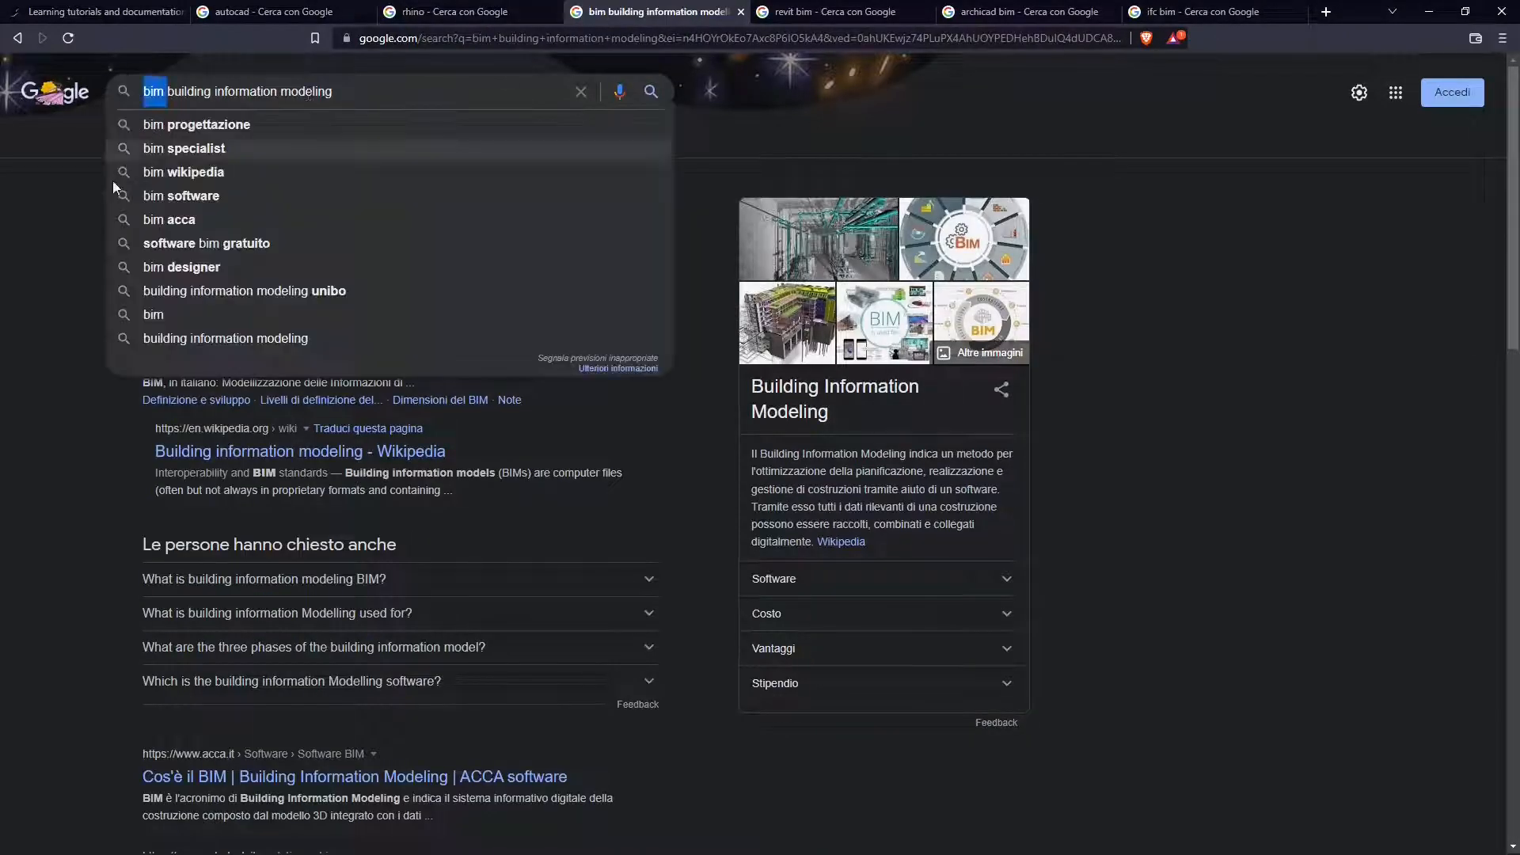
- Look through the Google search results for Revit BIM and ArchiCAD BIM, and minimize the browser to return to FluidRay
left_click(39, 378)
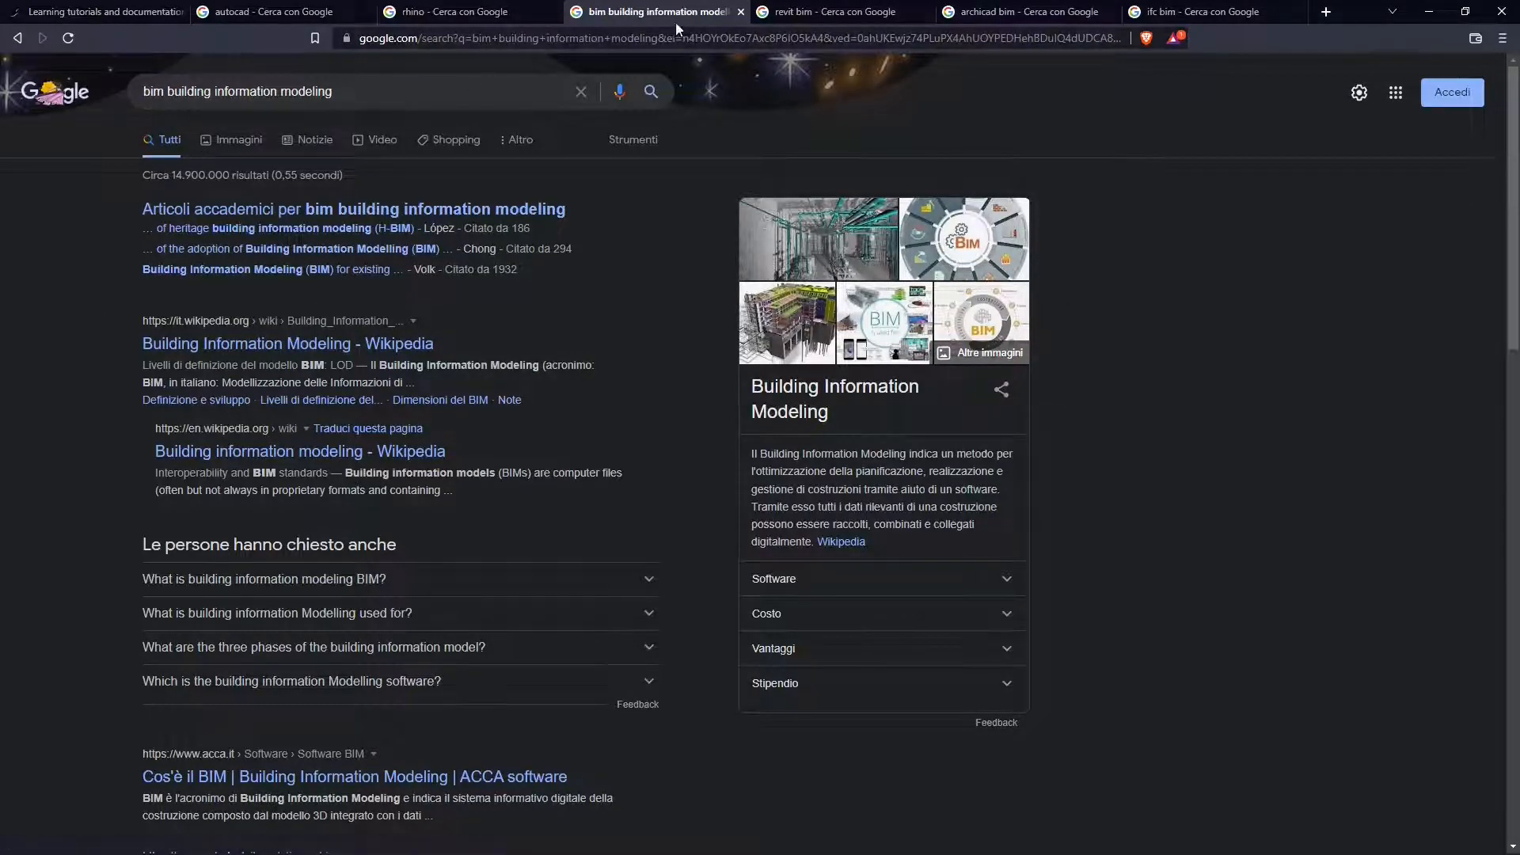
left_click(801, 13)
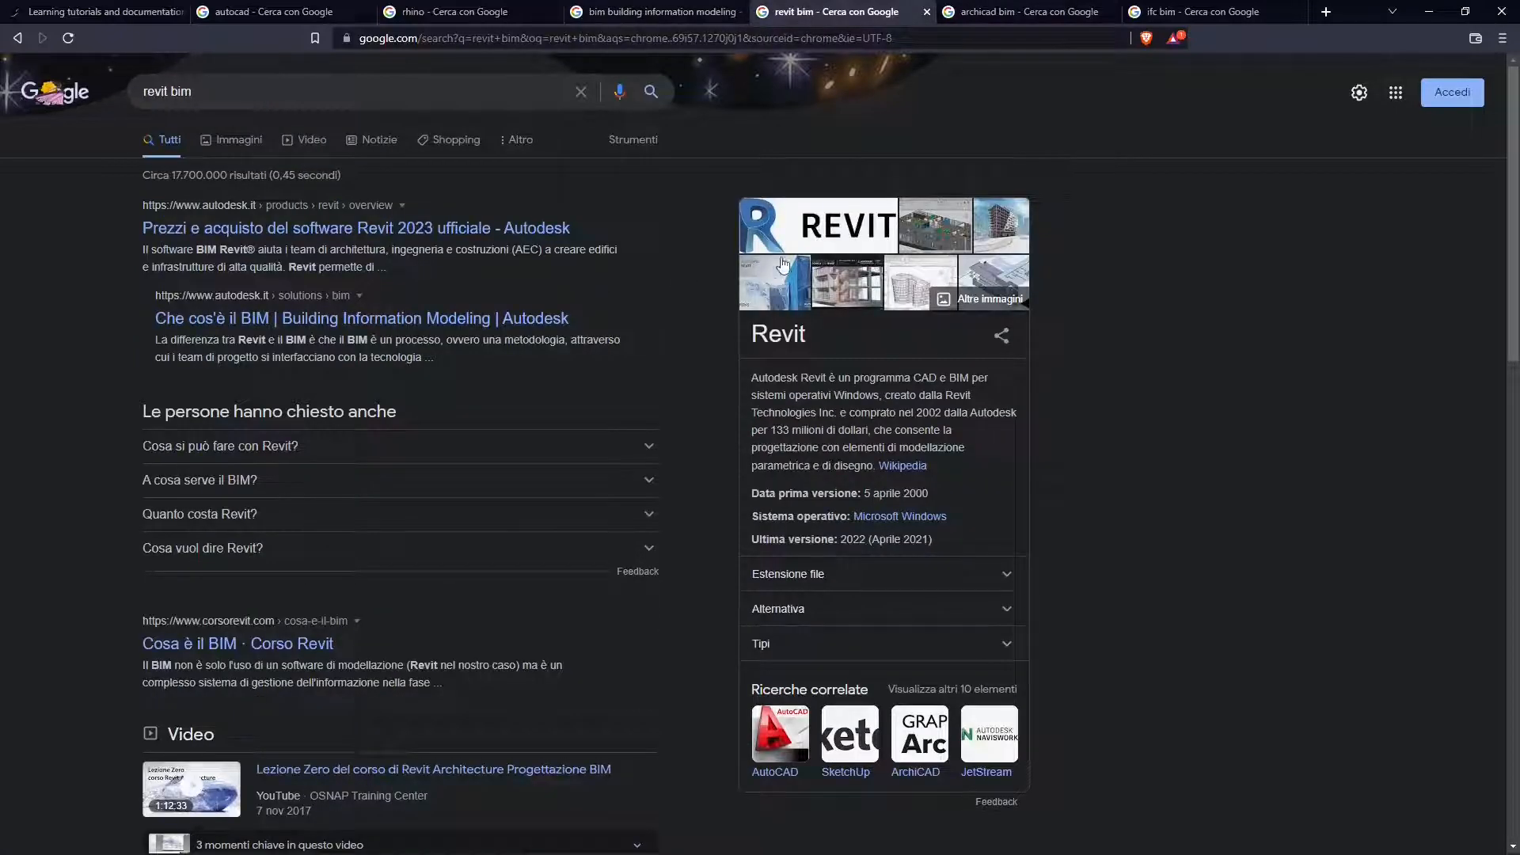
left_click(1021, 12)
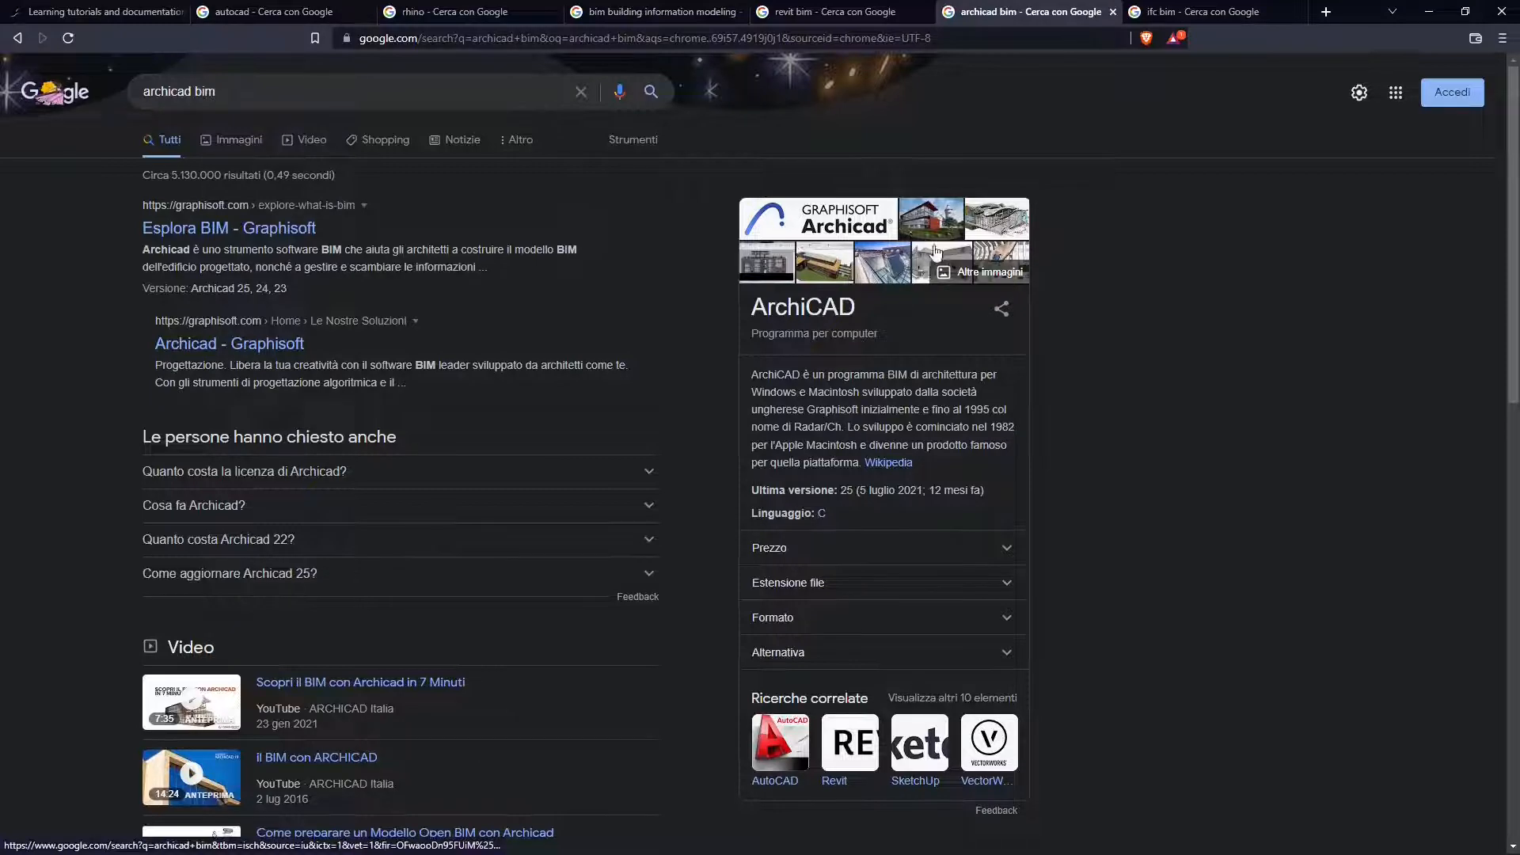
left_click(1429, 12)
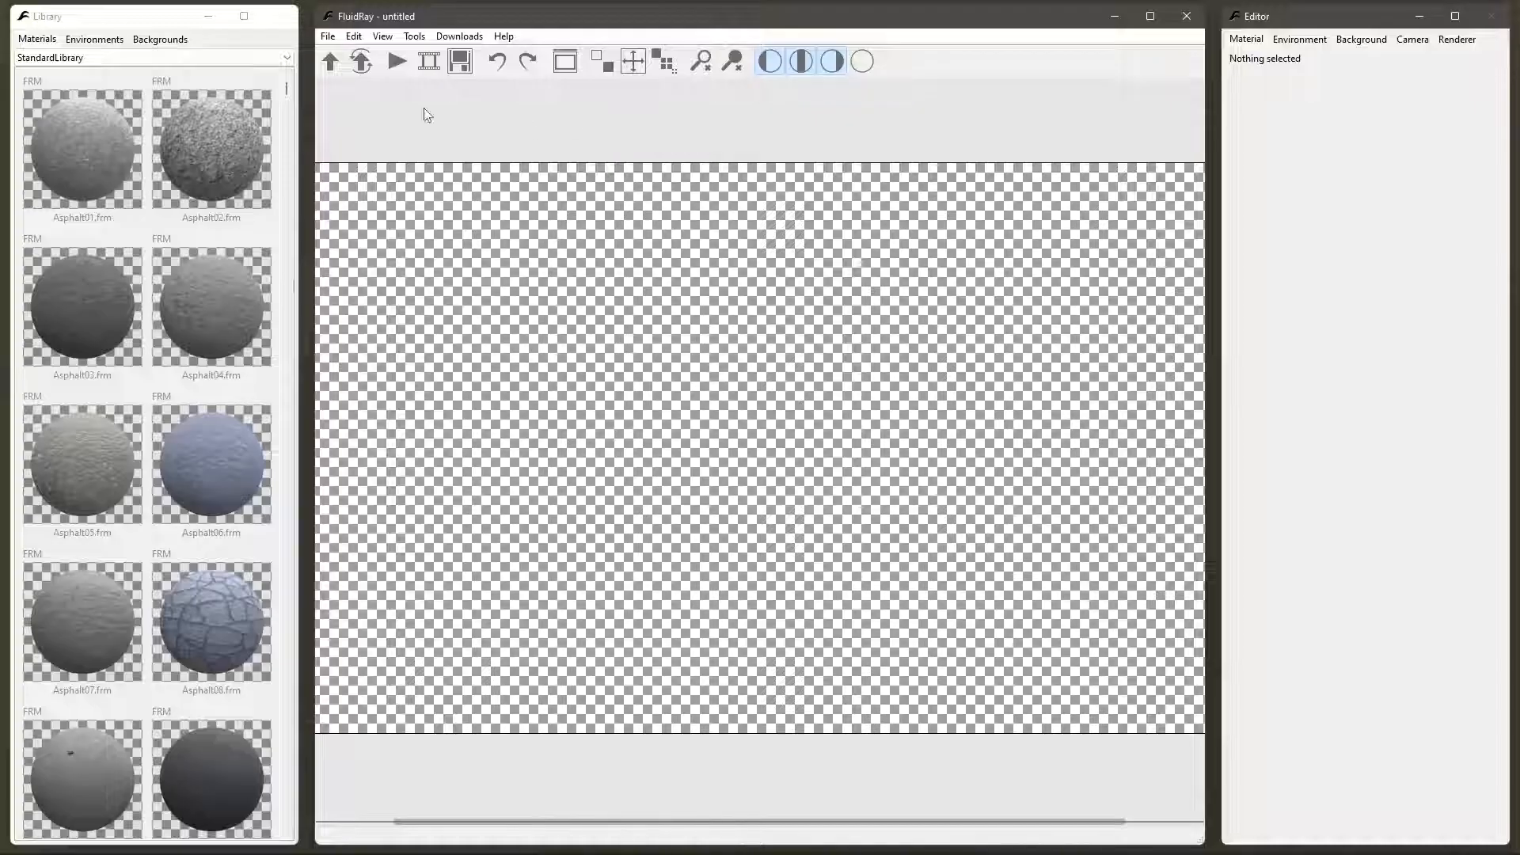
- Open the table project from the table_example folder inside FLUIDRAY, examples, table_example_1
left_click(329, 38)
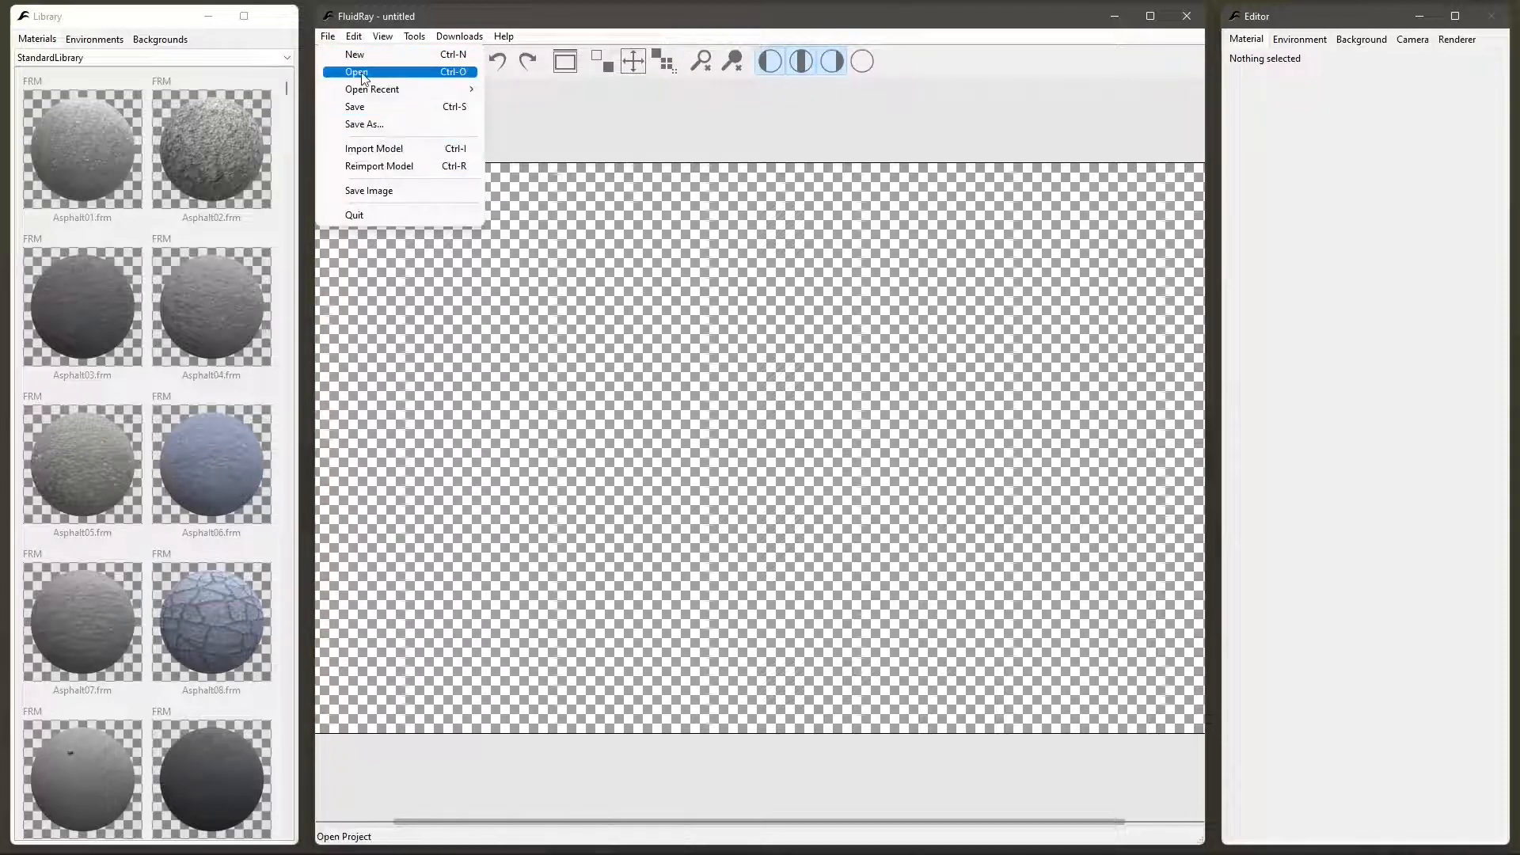
left_click(466, 73)
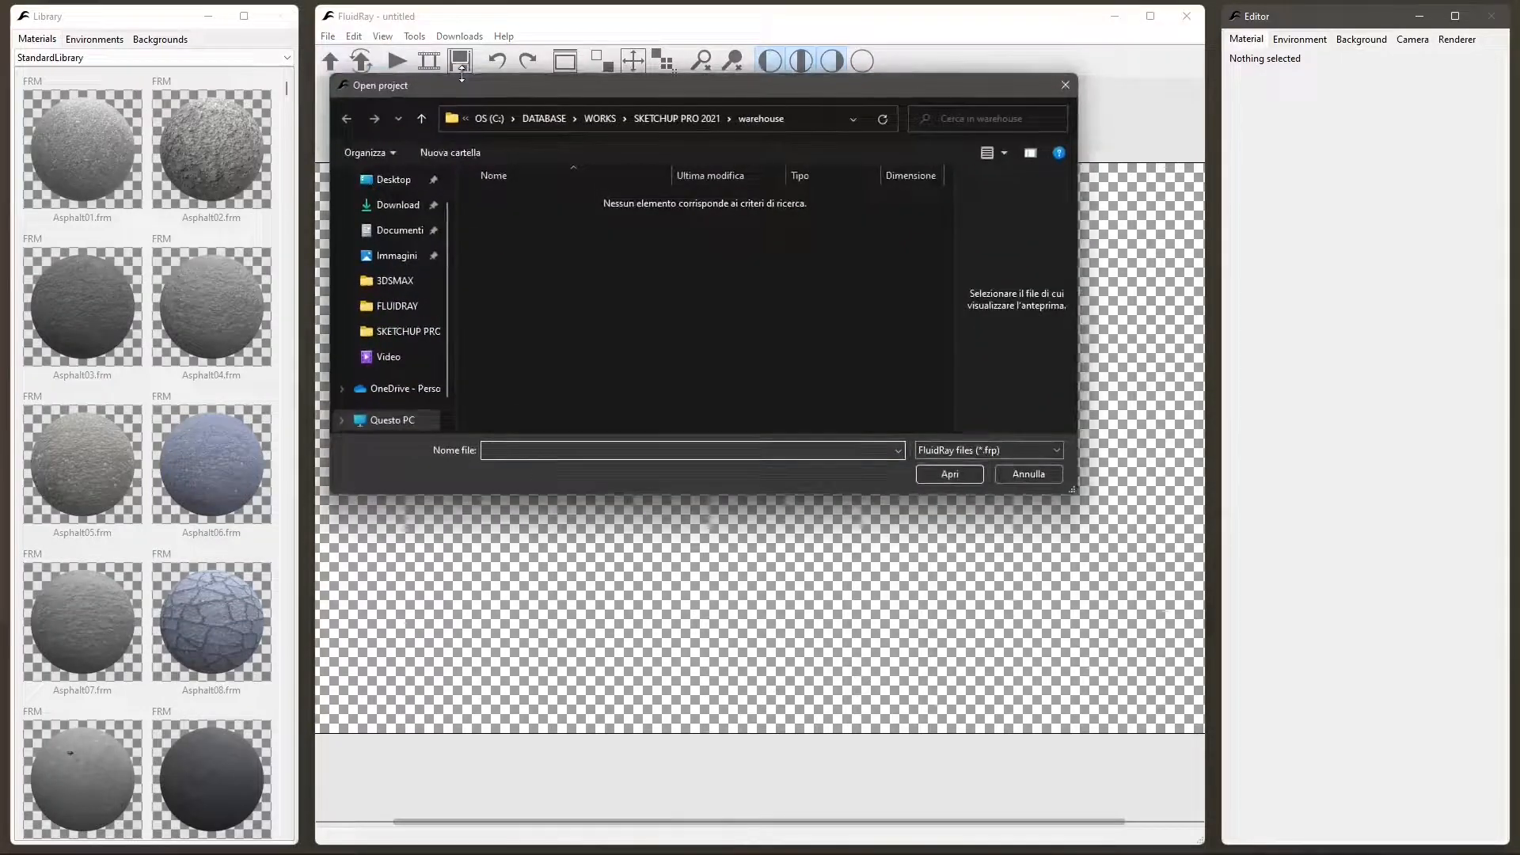
left_click(606, 125)
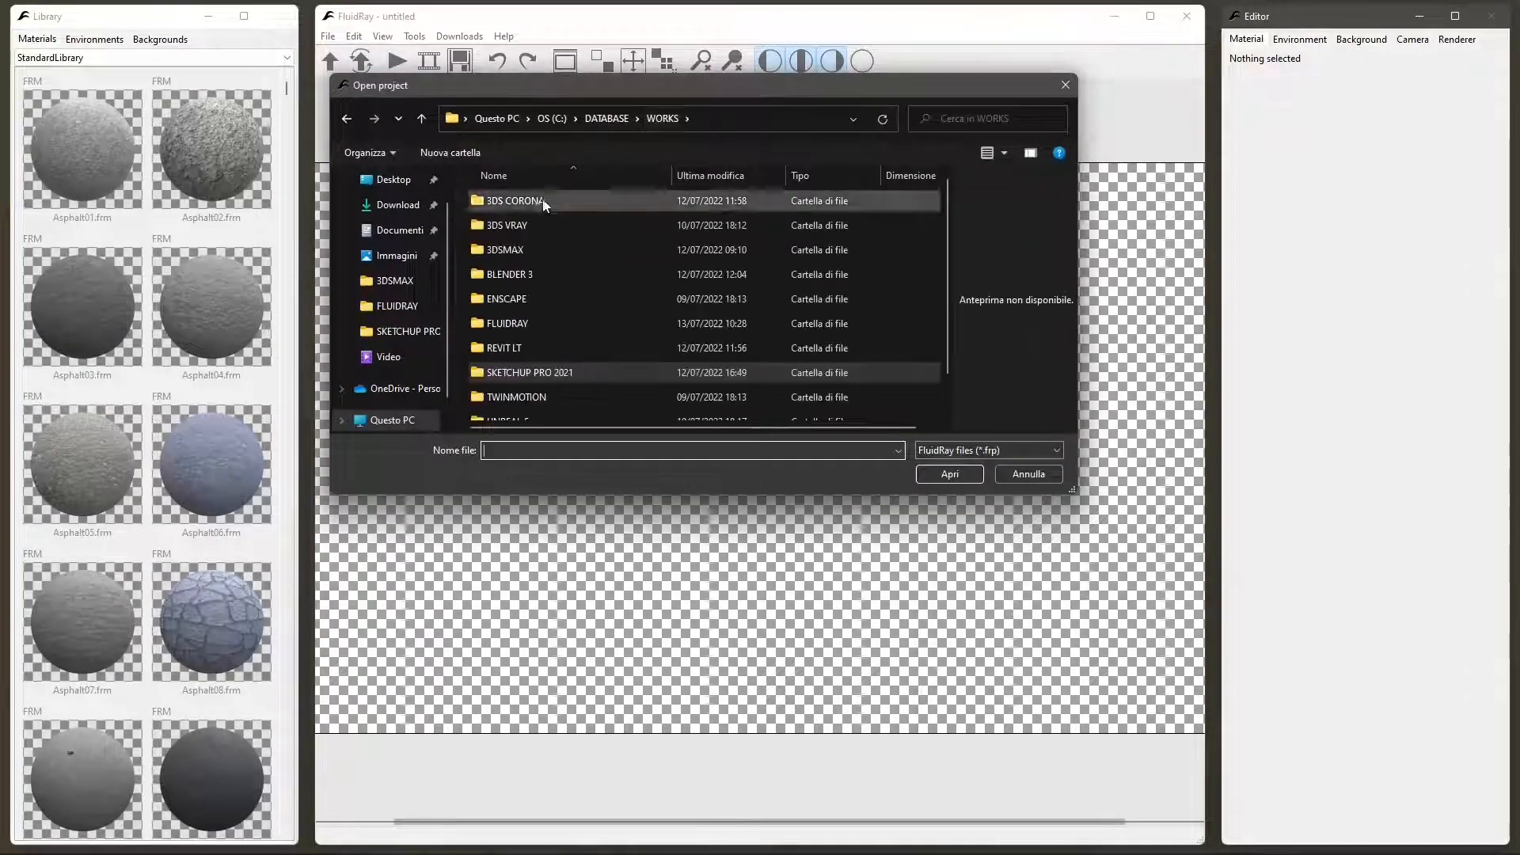
double_click(514, 324)
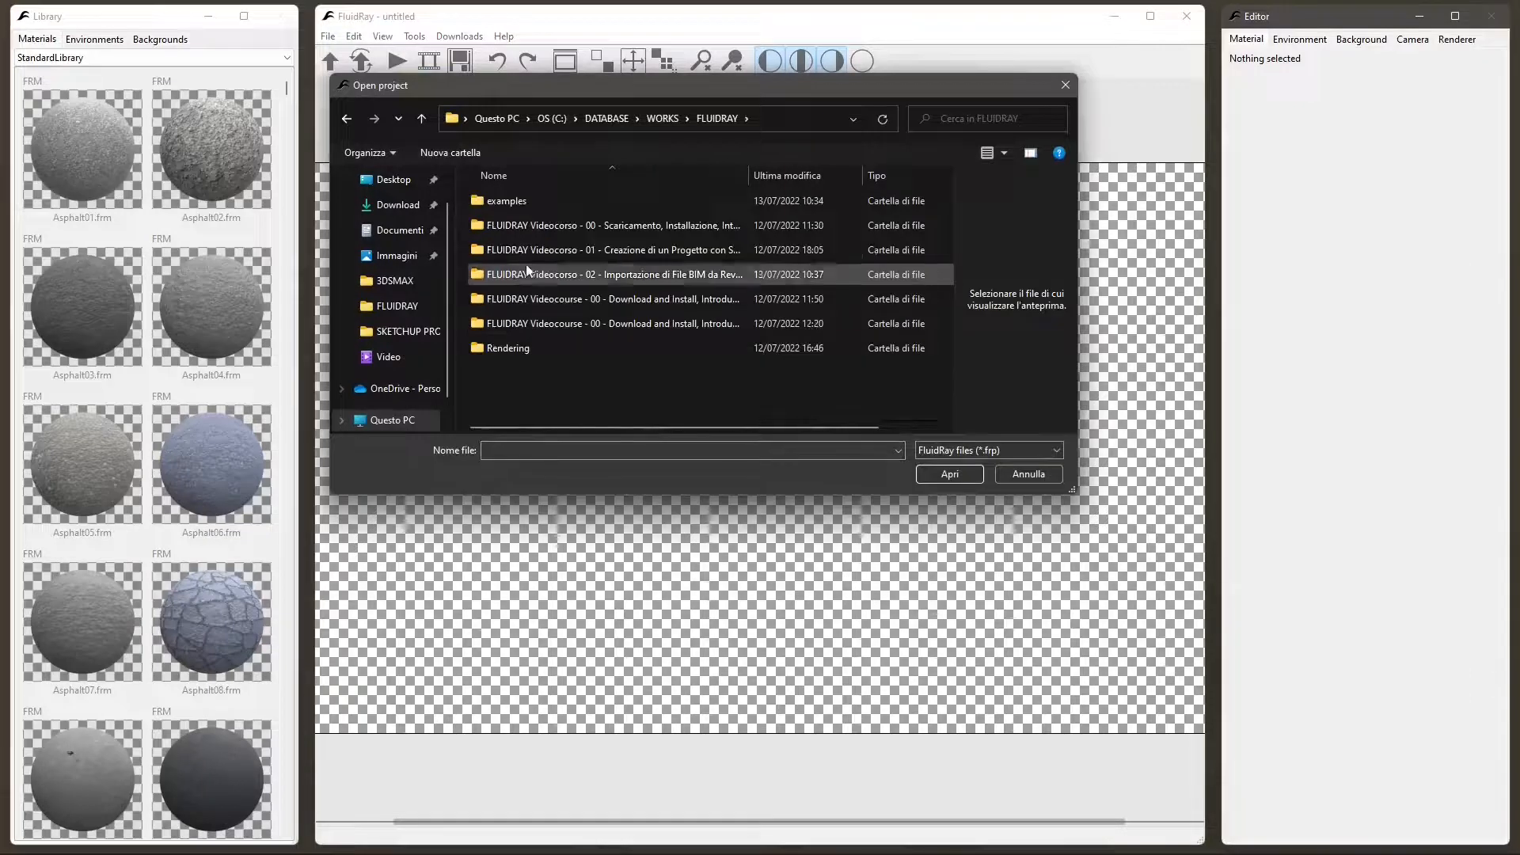
double_click(513, 203)
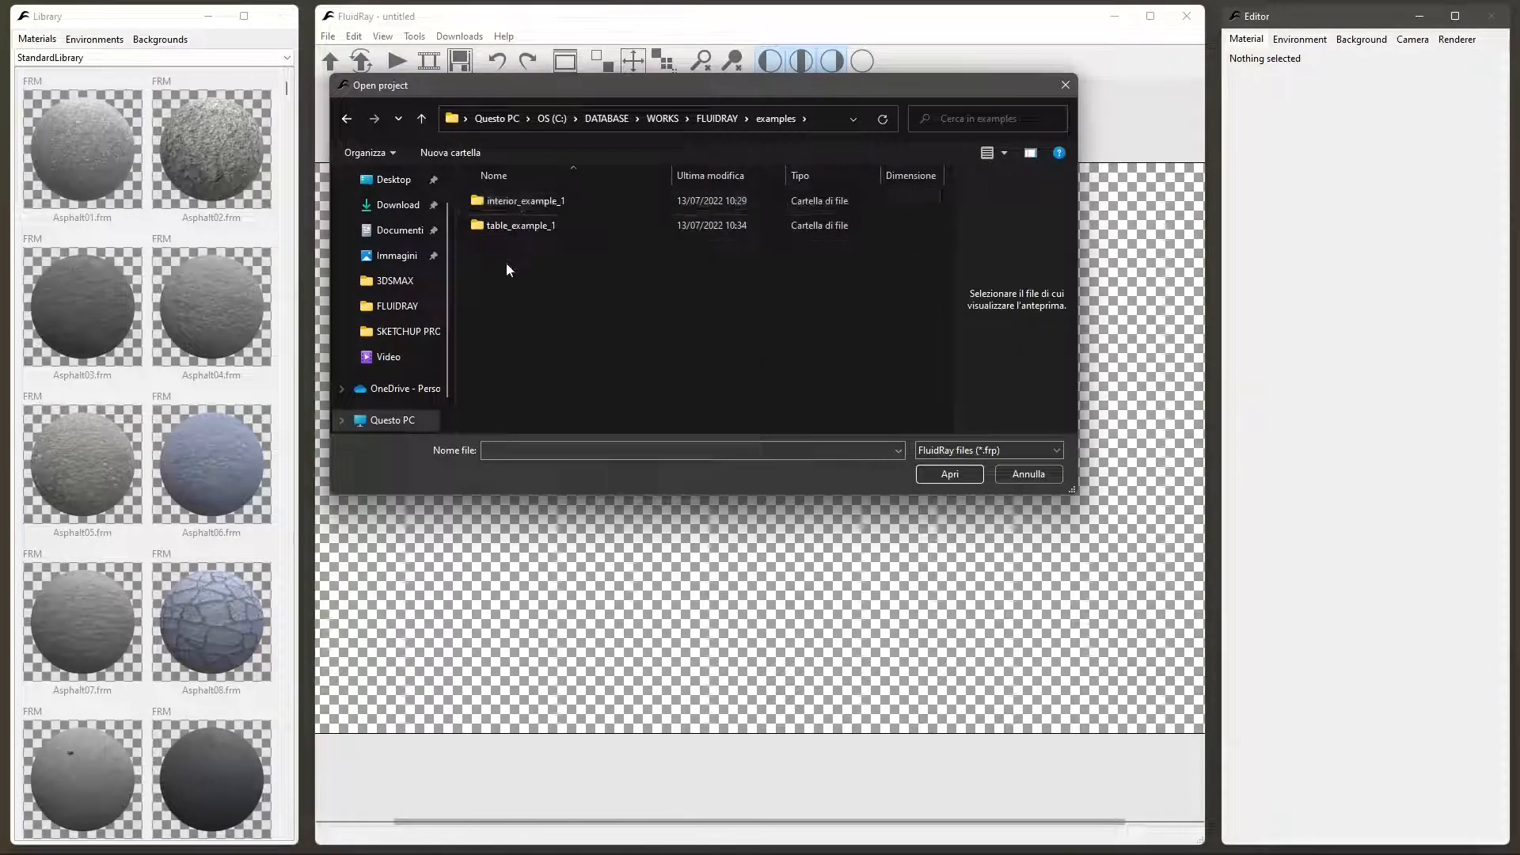
double_click(505, 227)
double_click(502, 209)
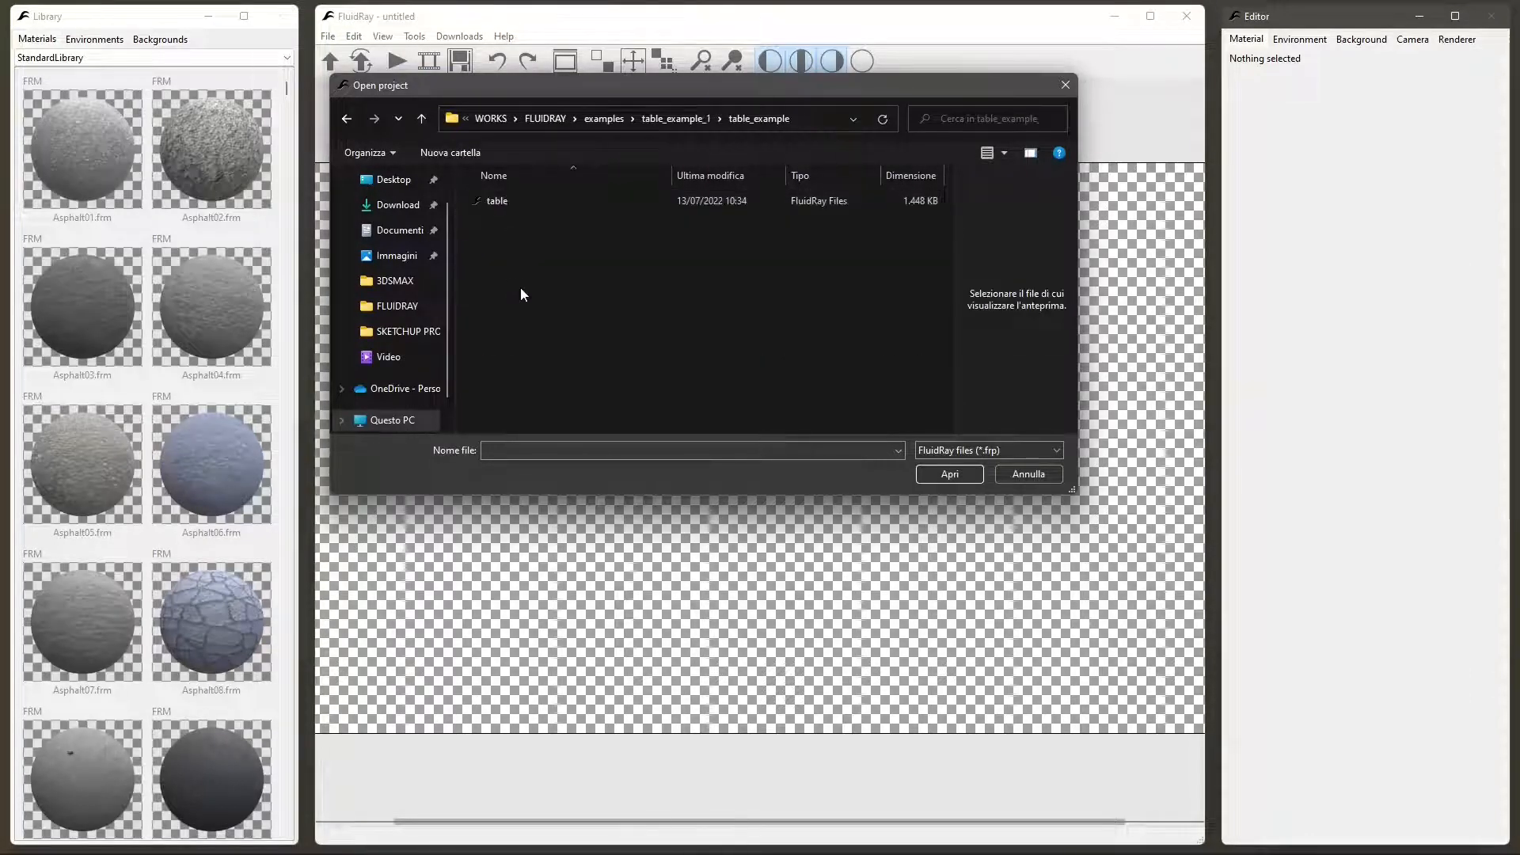
left_click(508, 214)
left_click(942, 474)
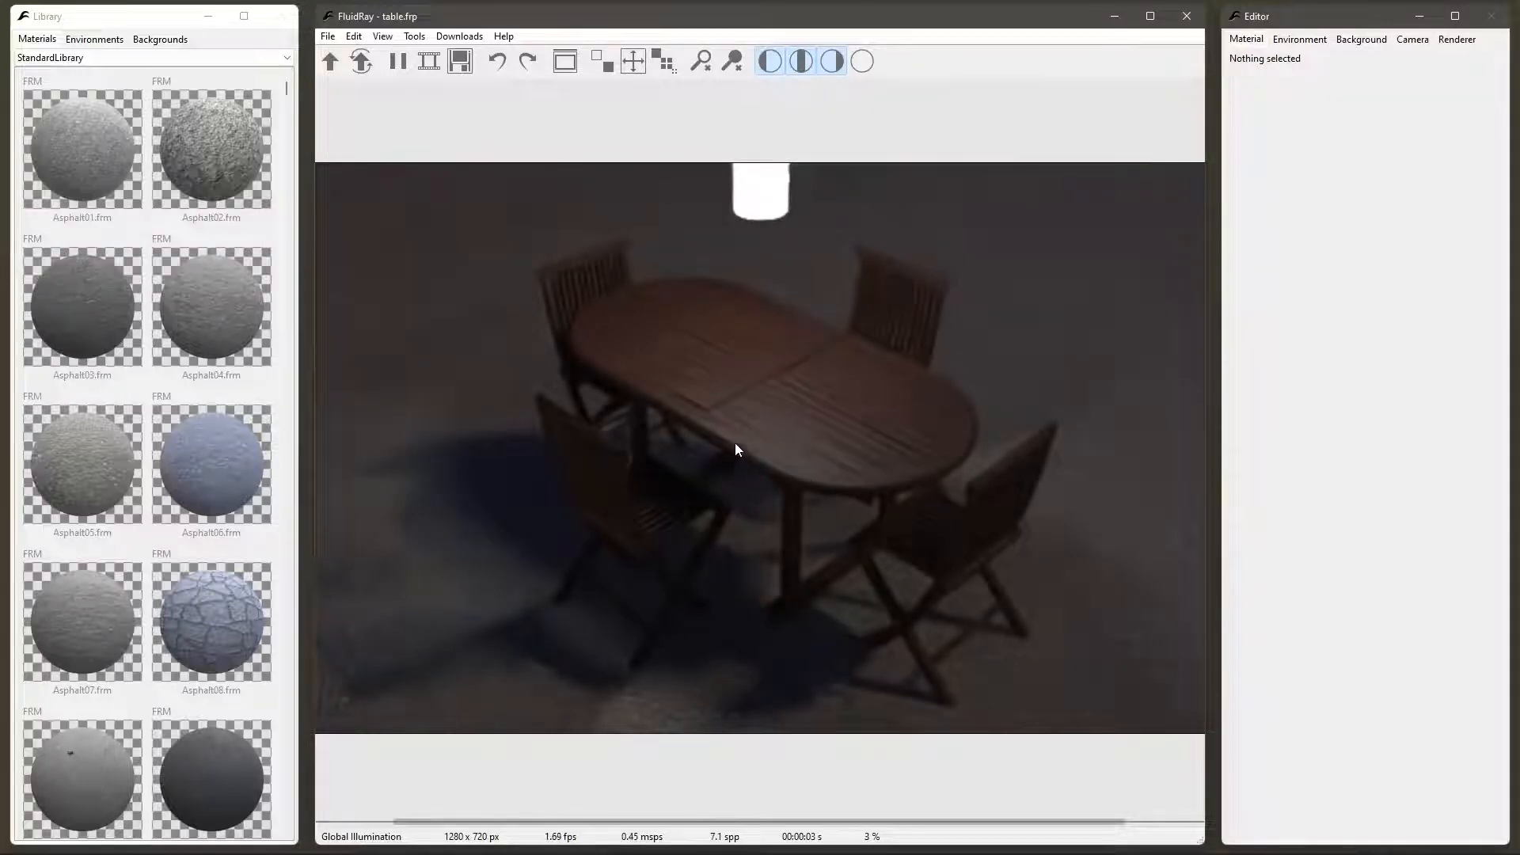
- Select the table's material, dismiss the assistant tip, and orbit and zoom around the table and chairs
left_click(733, 416)
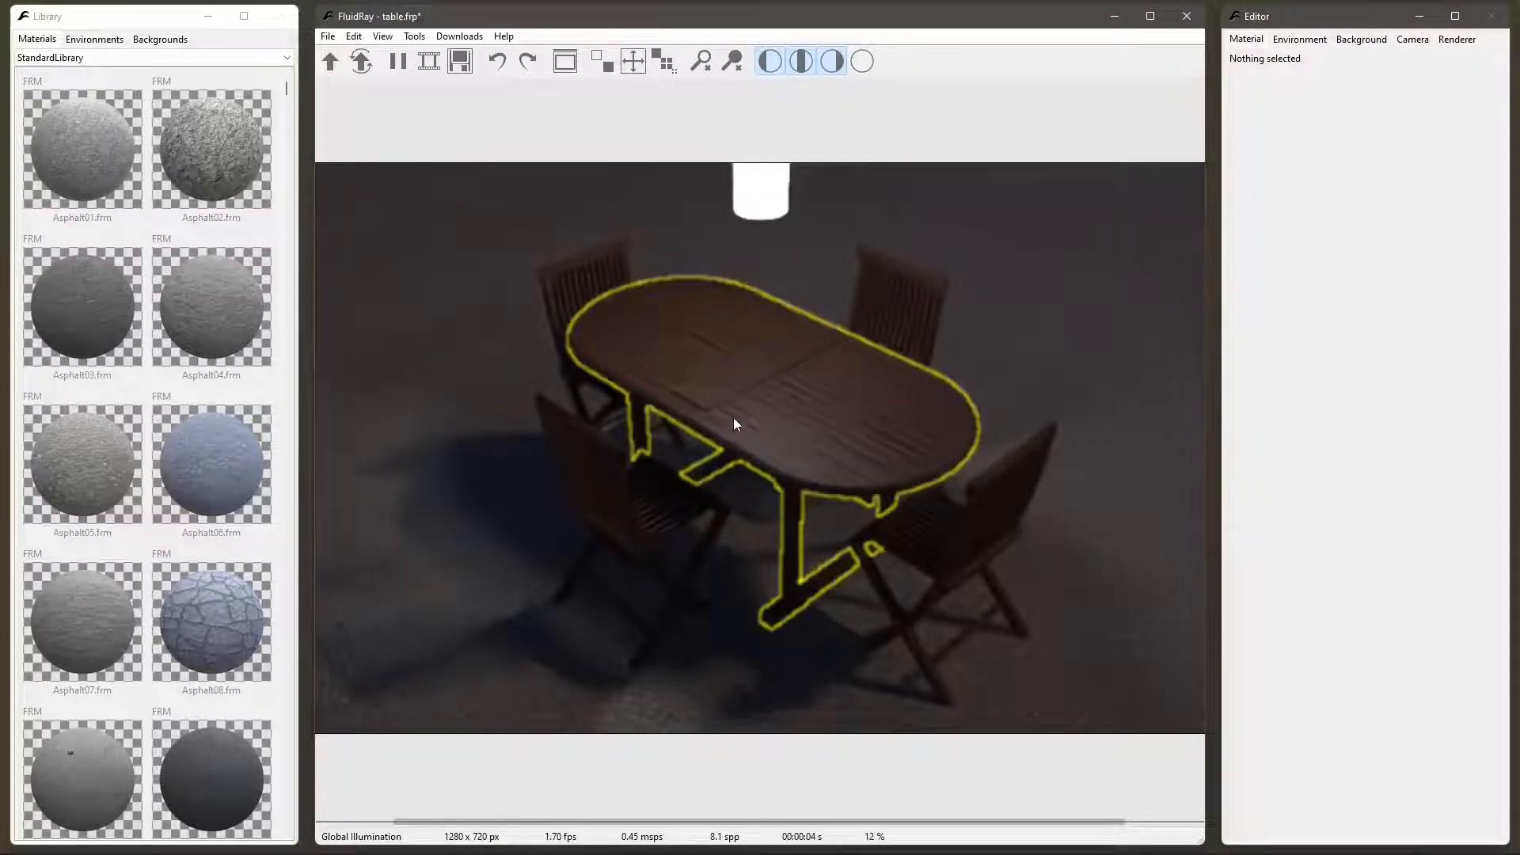
left_click_drag(752, 423, 776, 386)
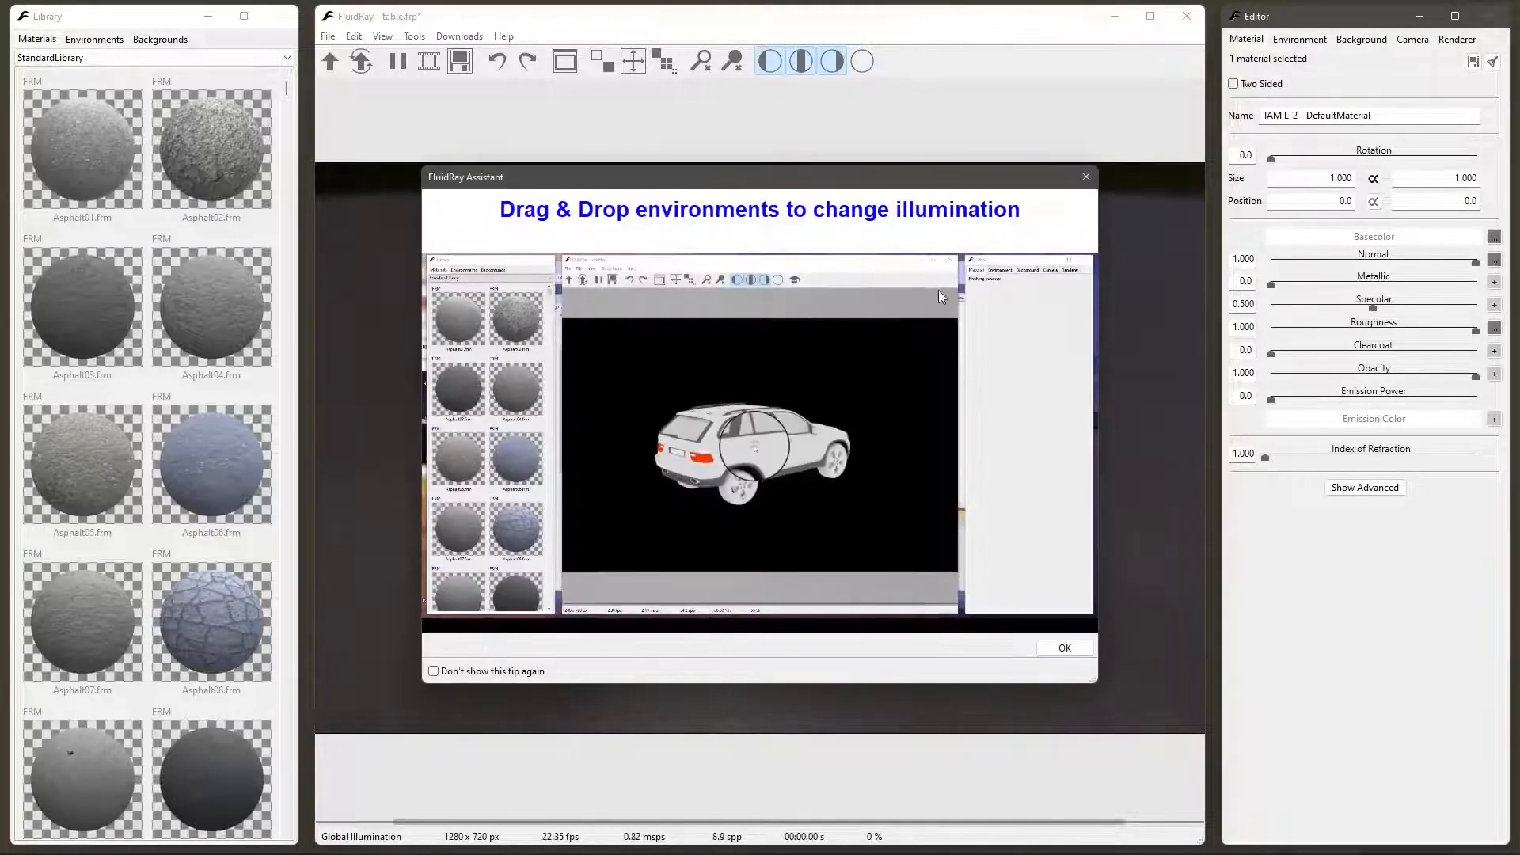
left_click(1086, 177)
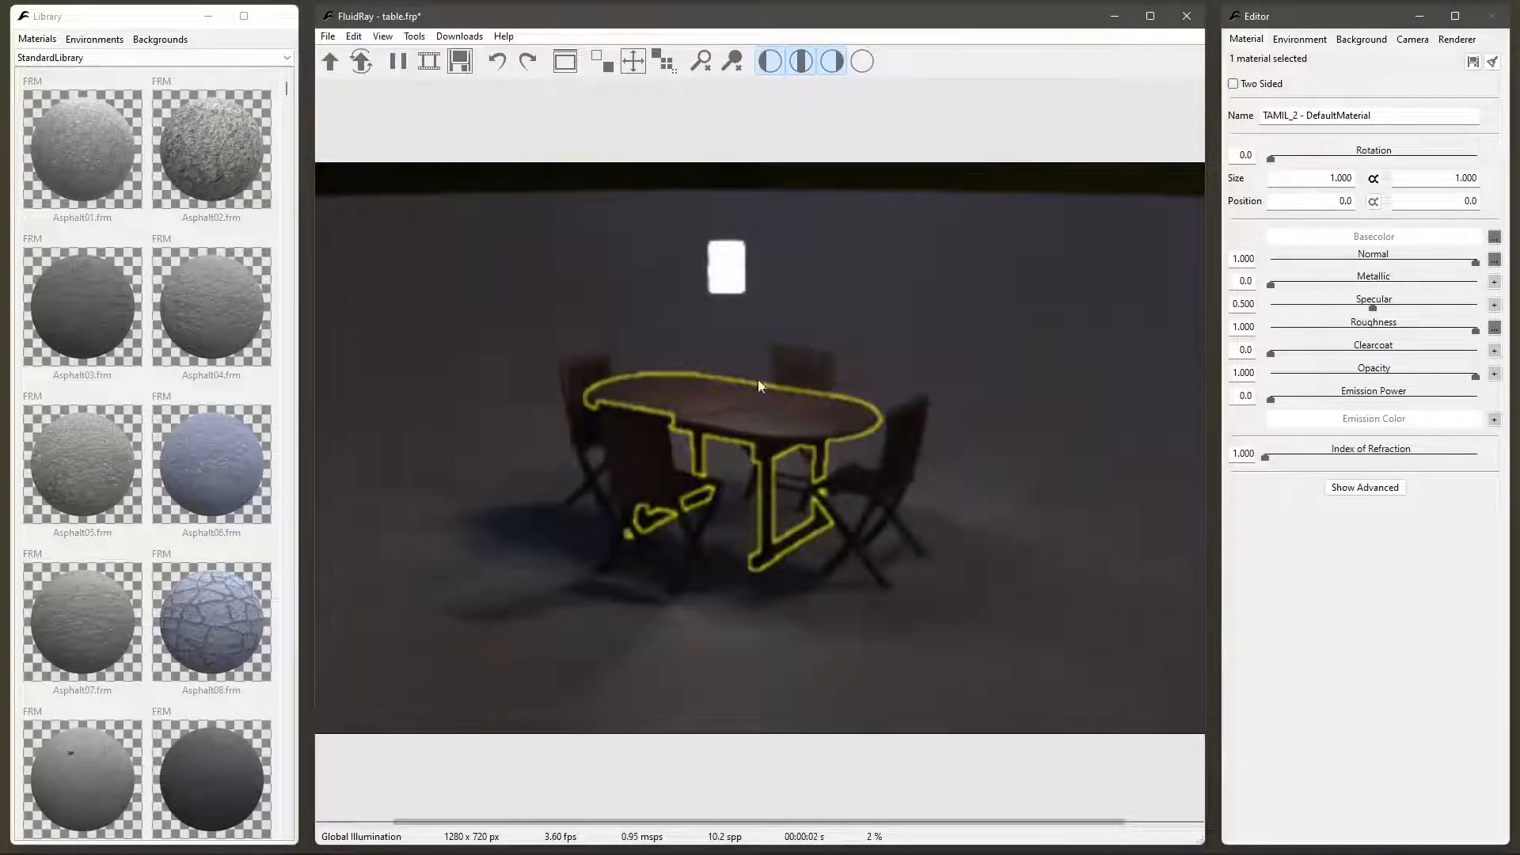
left_click_drag(758, 379, 560, 476)
left_click(797, 382)
scroll(709, 360, "down", 4)
scroll(559, 472, "up", 2)
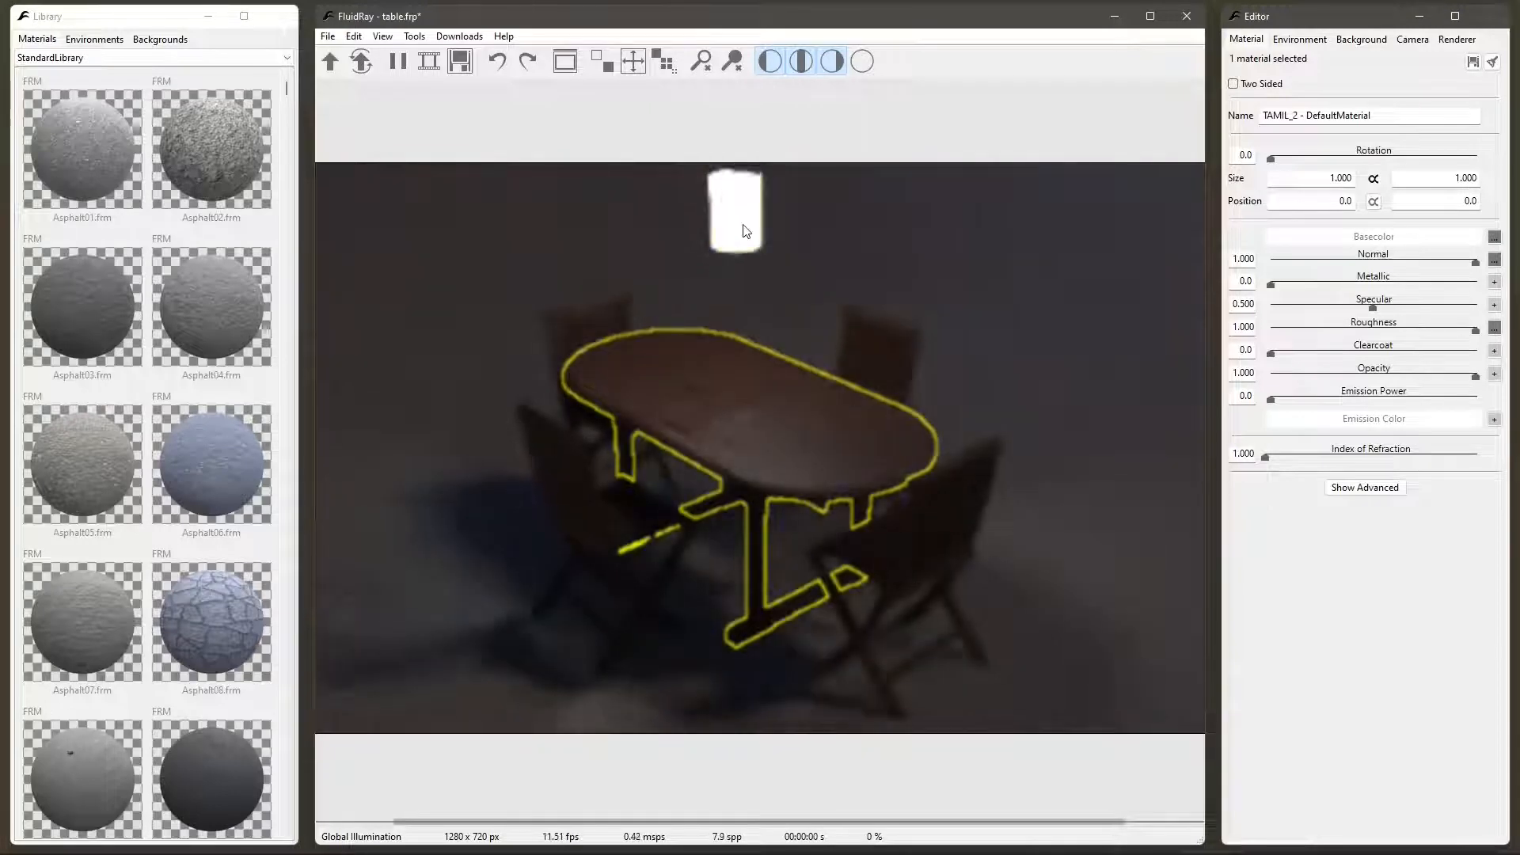
- Apply the Black Light Fluorecent material from the Emission library to the hanging lamp and raise its emission power to 515
left_click(744, 231)
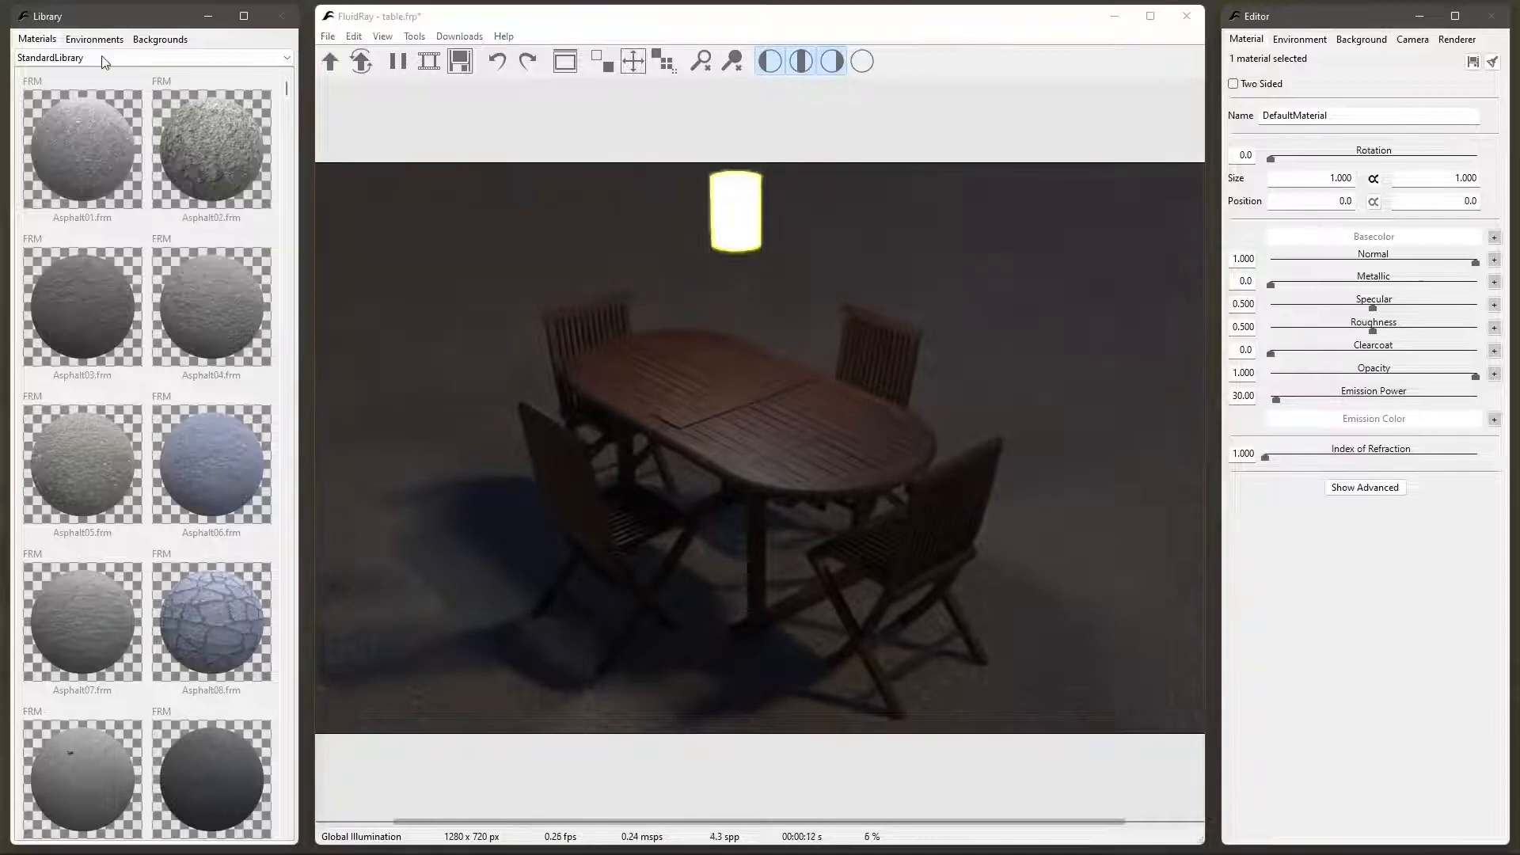
left_click(50, 58)
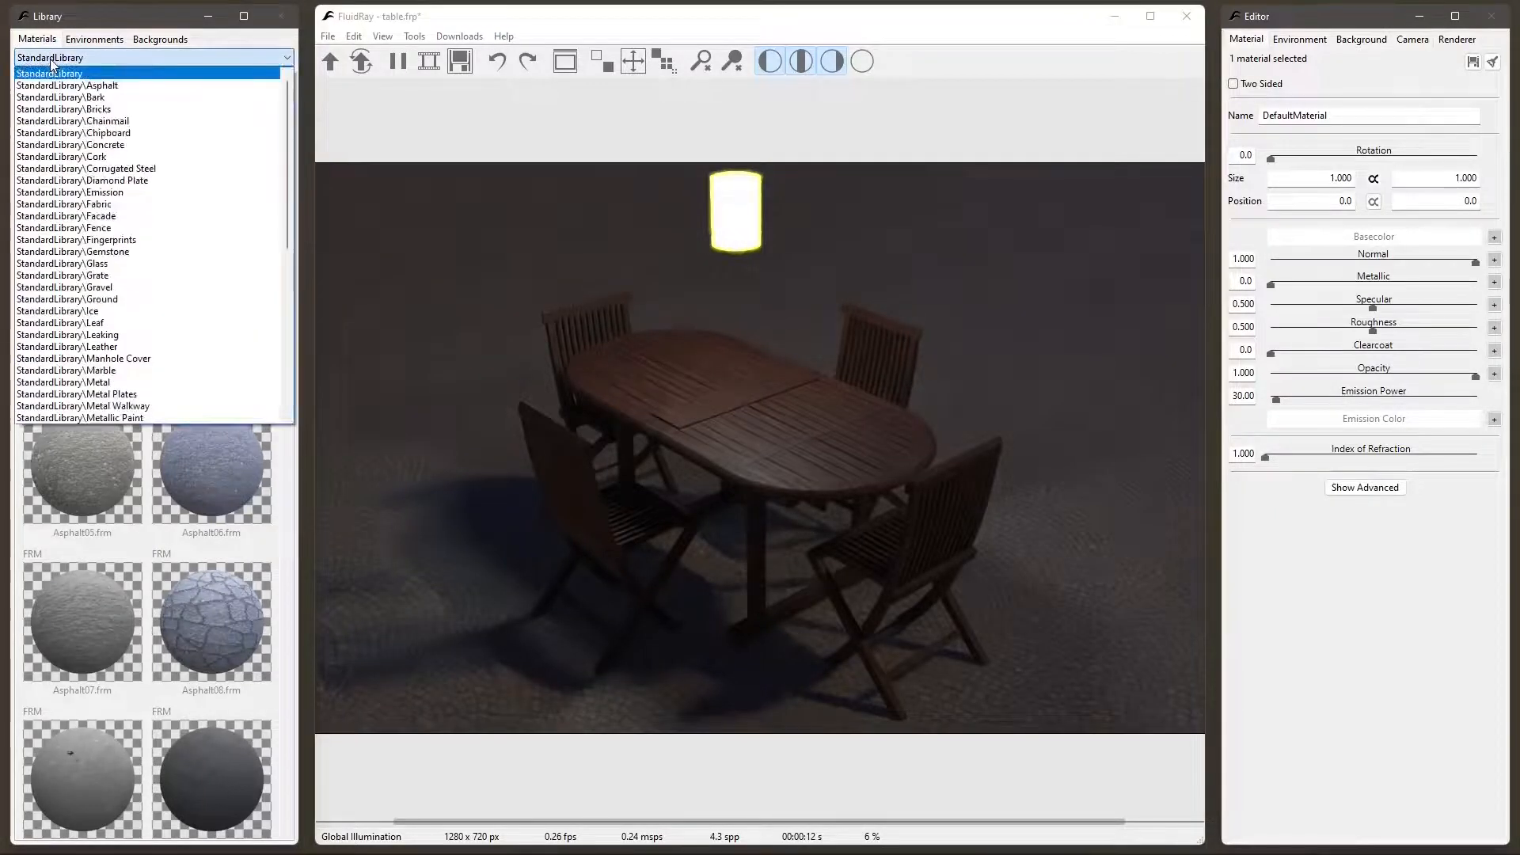
left_click(99, 193)
left_click_drag(92, 324, 733, 202)
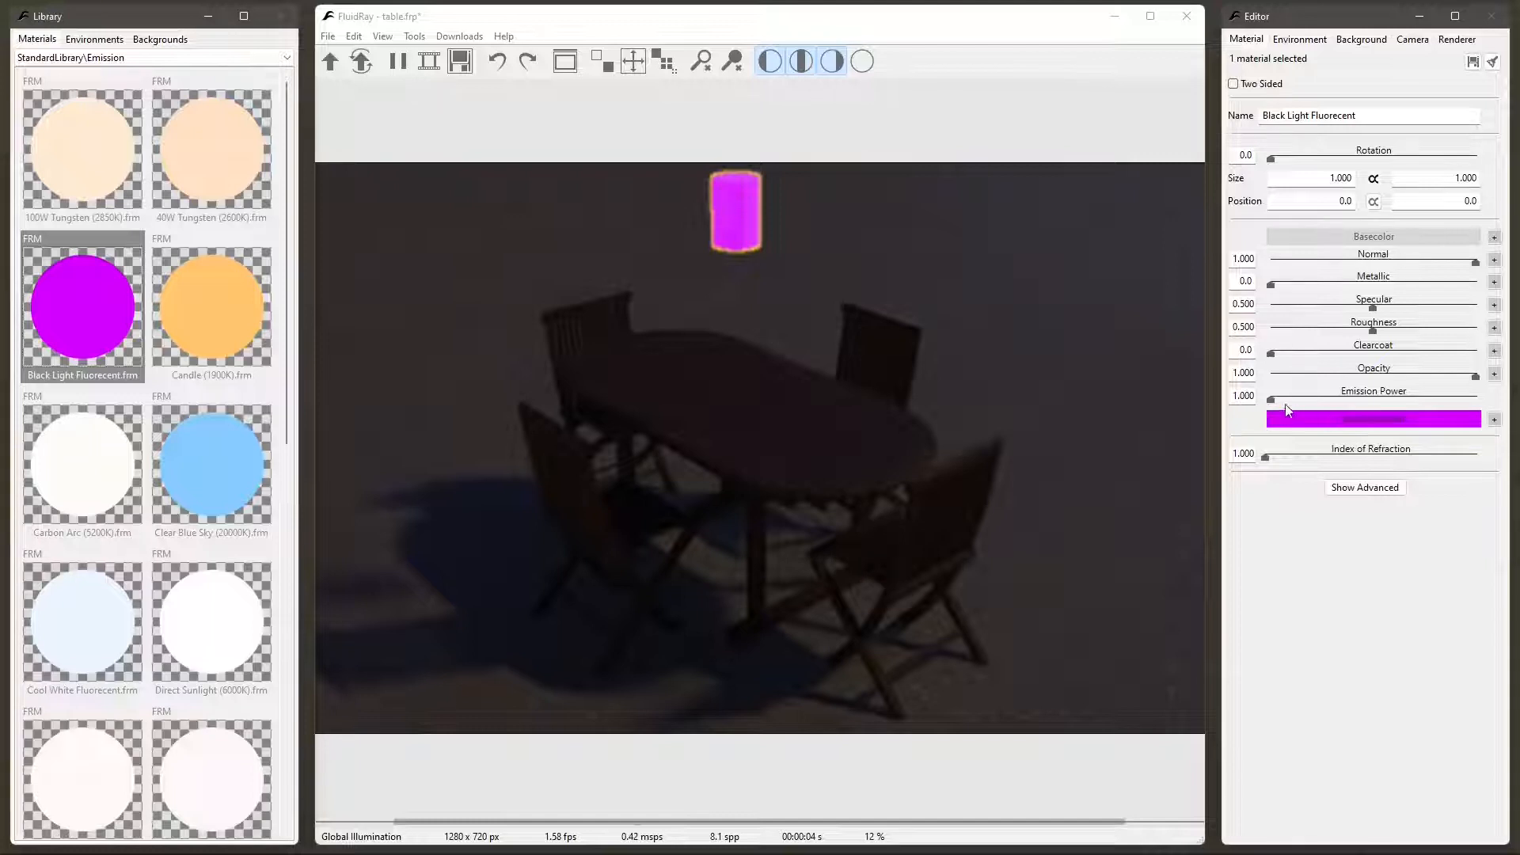
left_click_drag(1272, 401, 1377, 402)
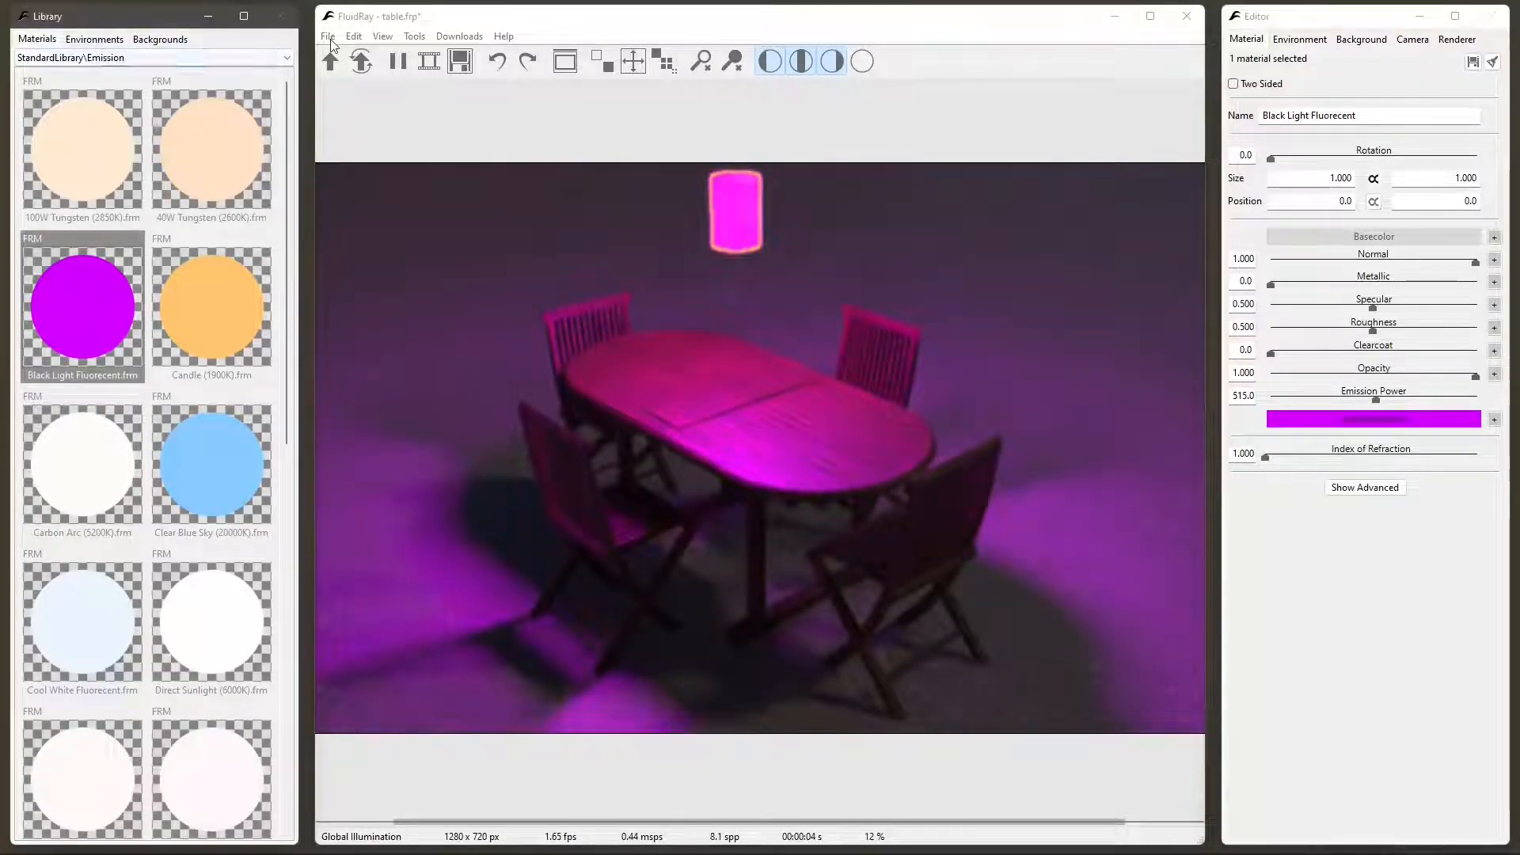
- Set the material library category back to the full StandardLibrary
left_click(44, 59)
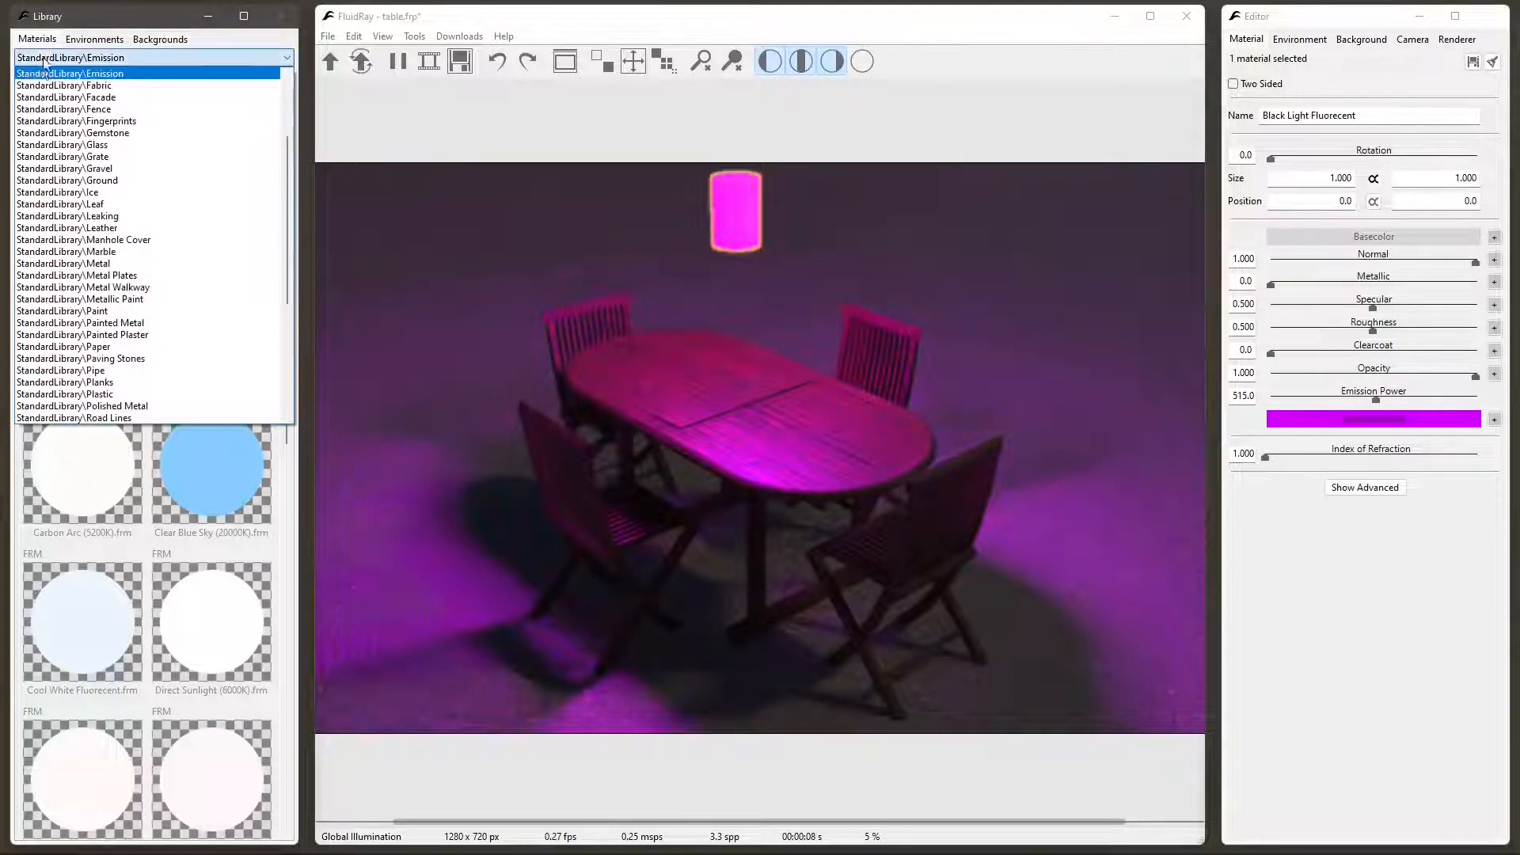
scroll(42, 84, "up", 4)
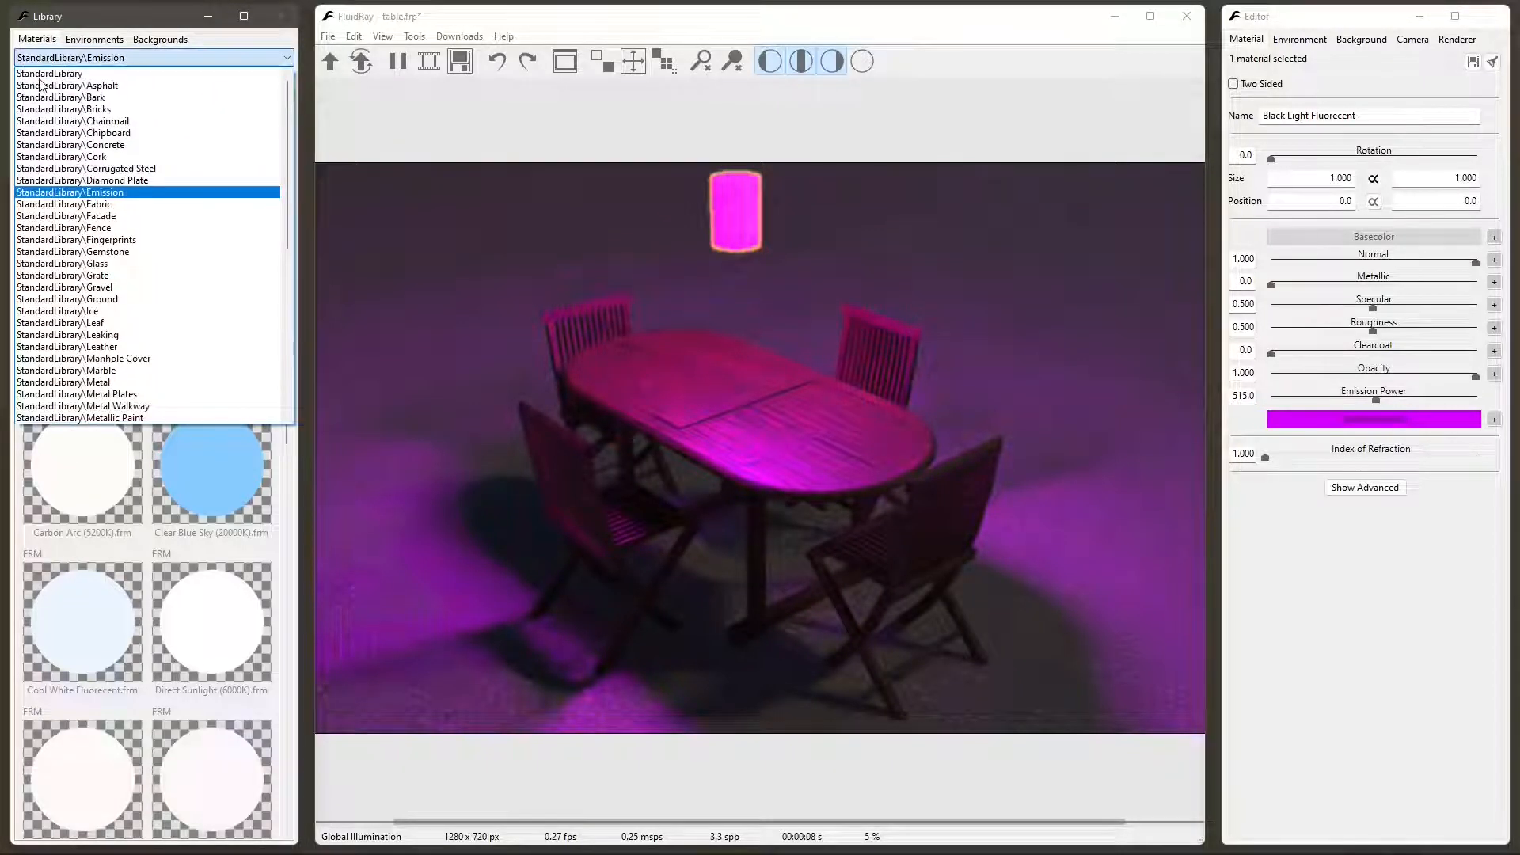
left_click(521, 215)
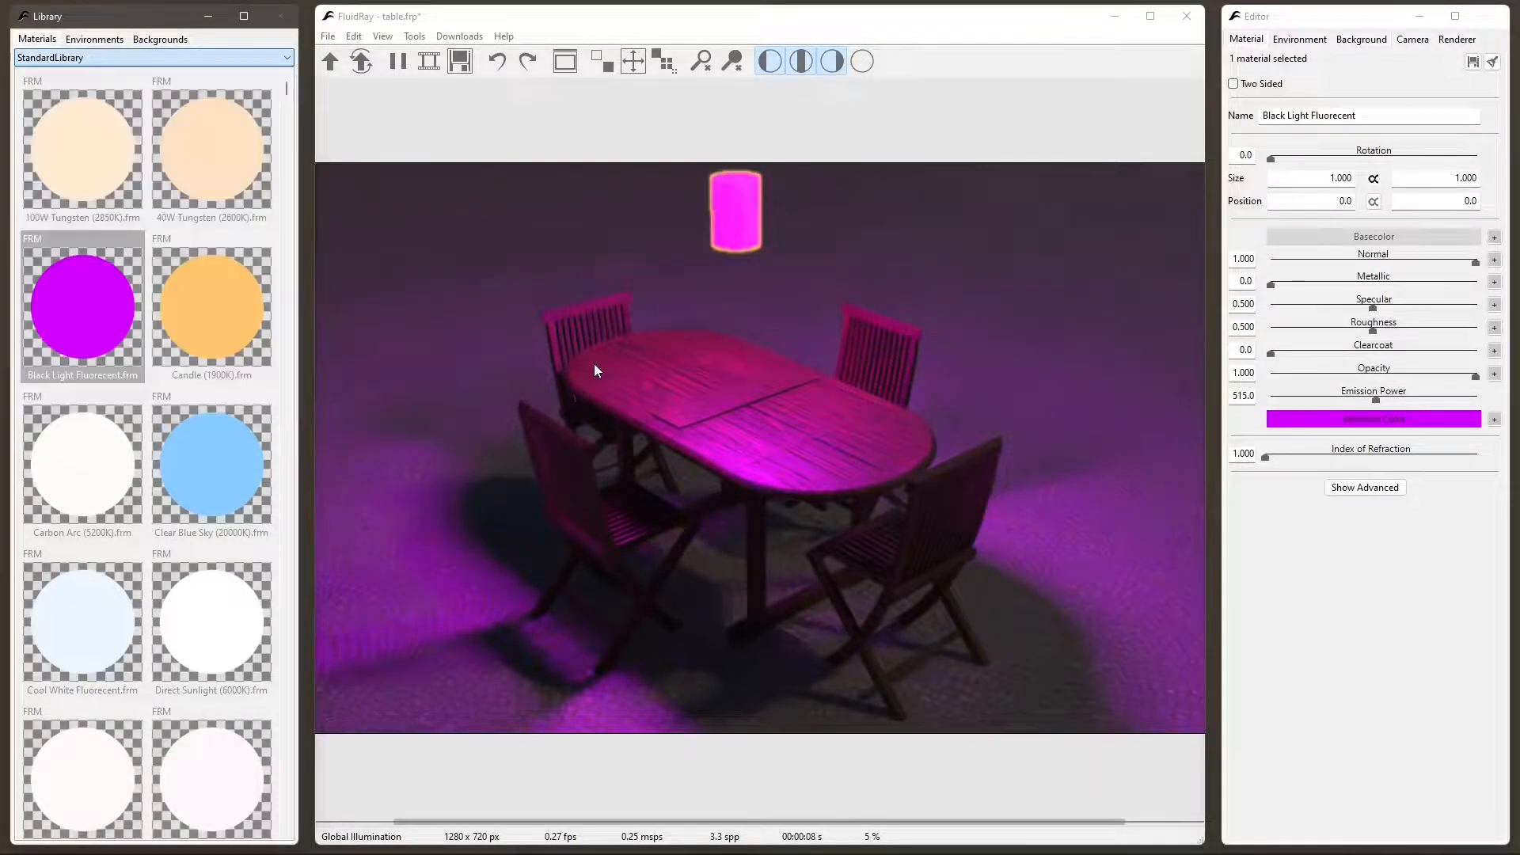
left_click(328, 37)
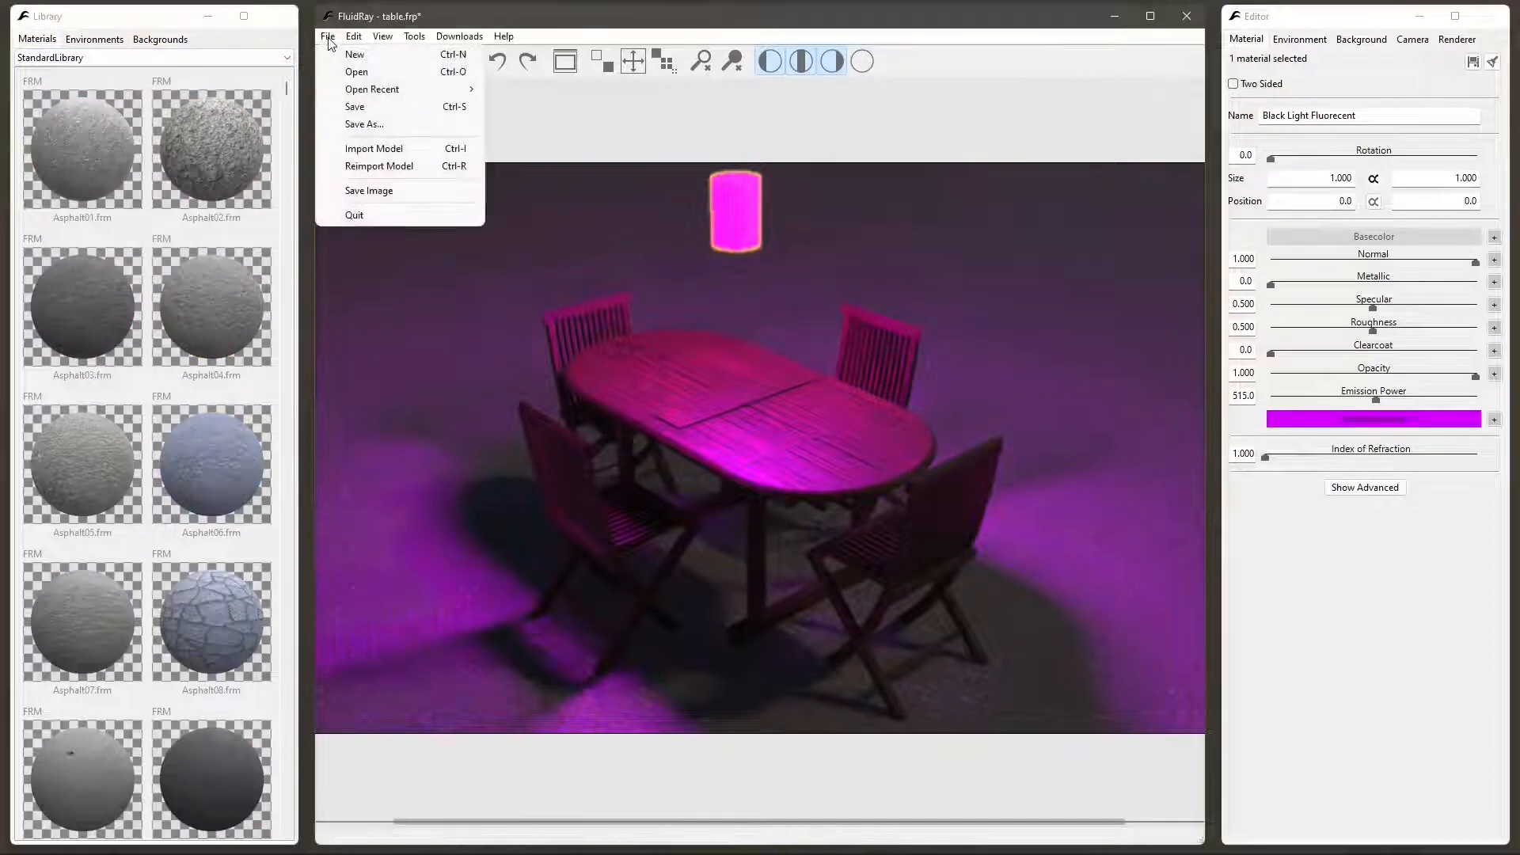
left_click(355, 73)
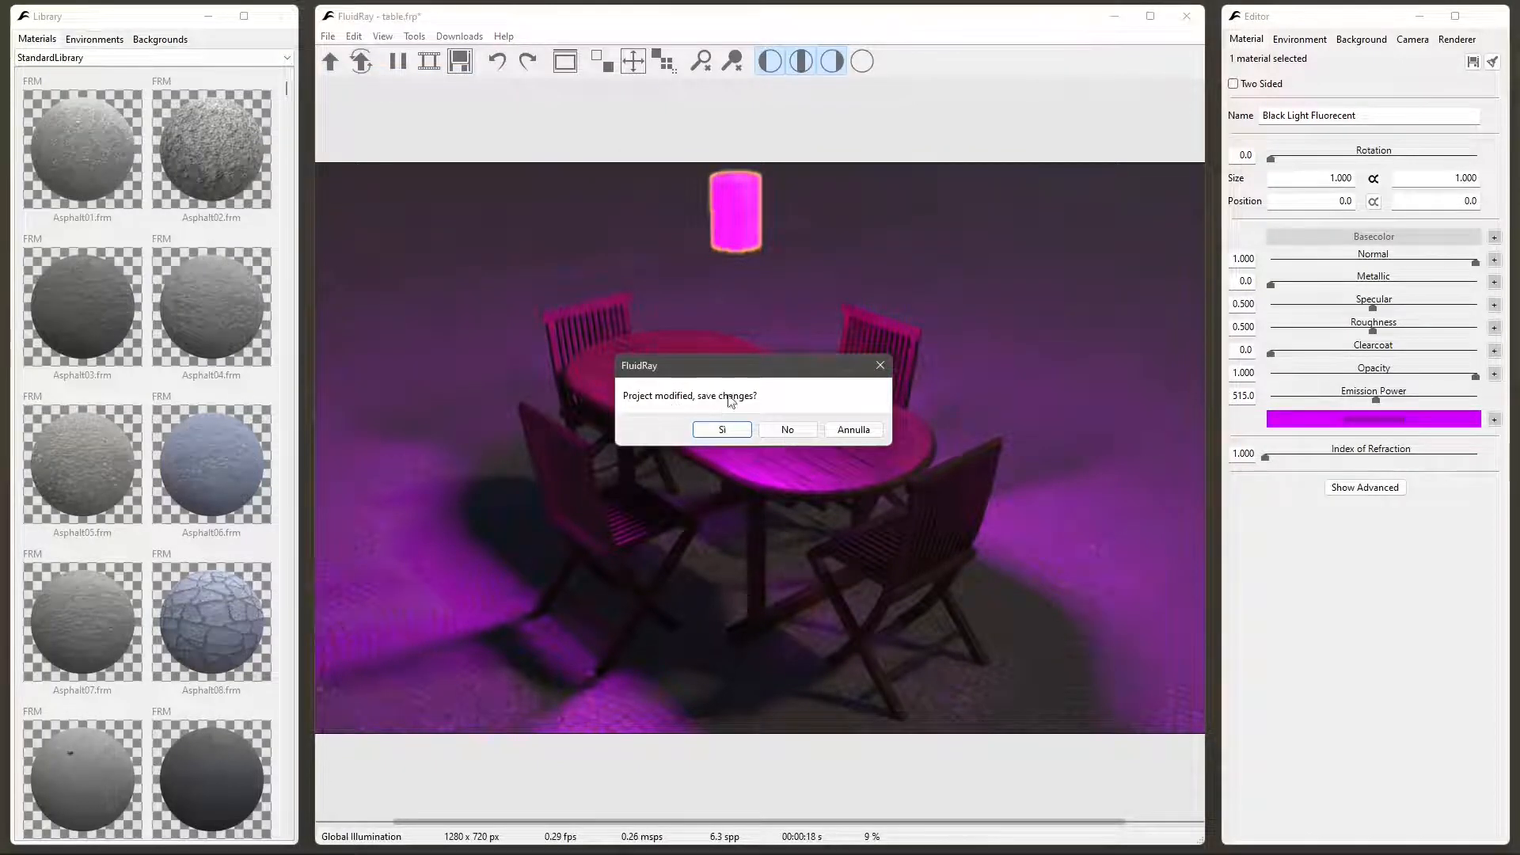
left_click(806, 435)
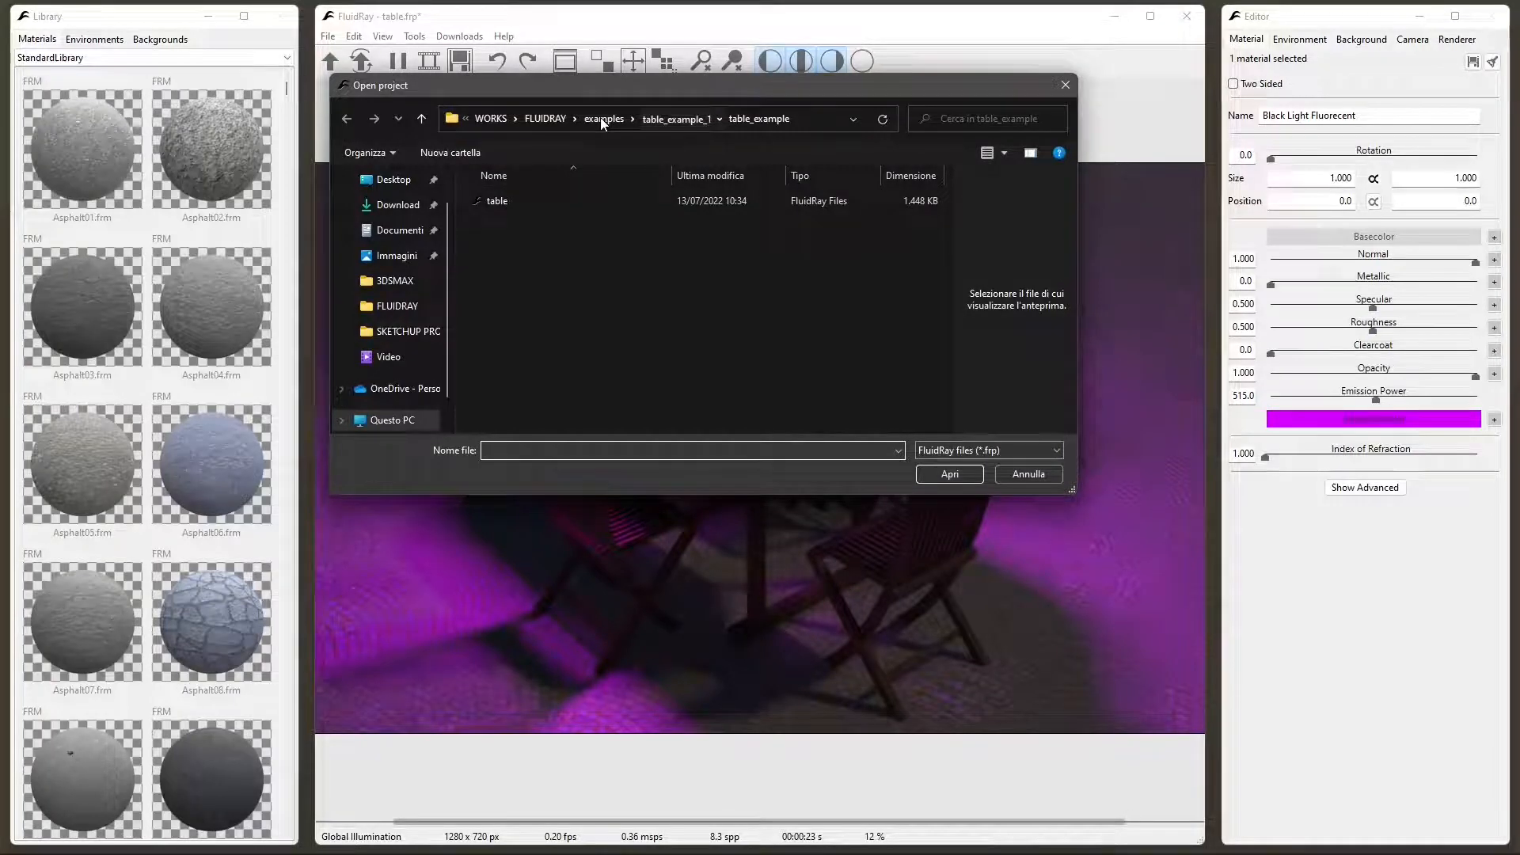
left_click(546, 119)
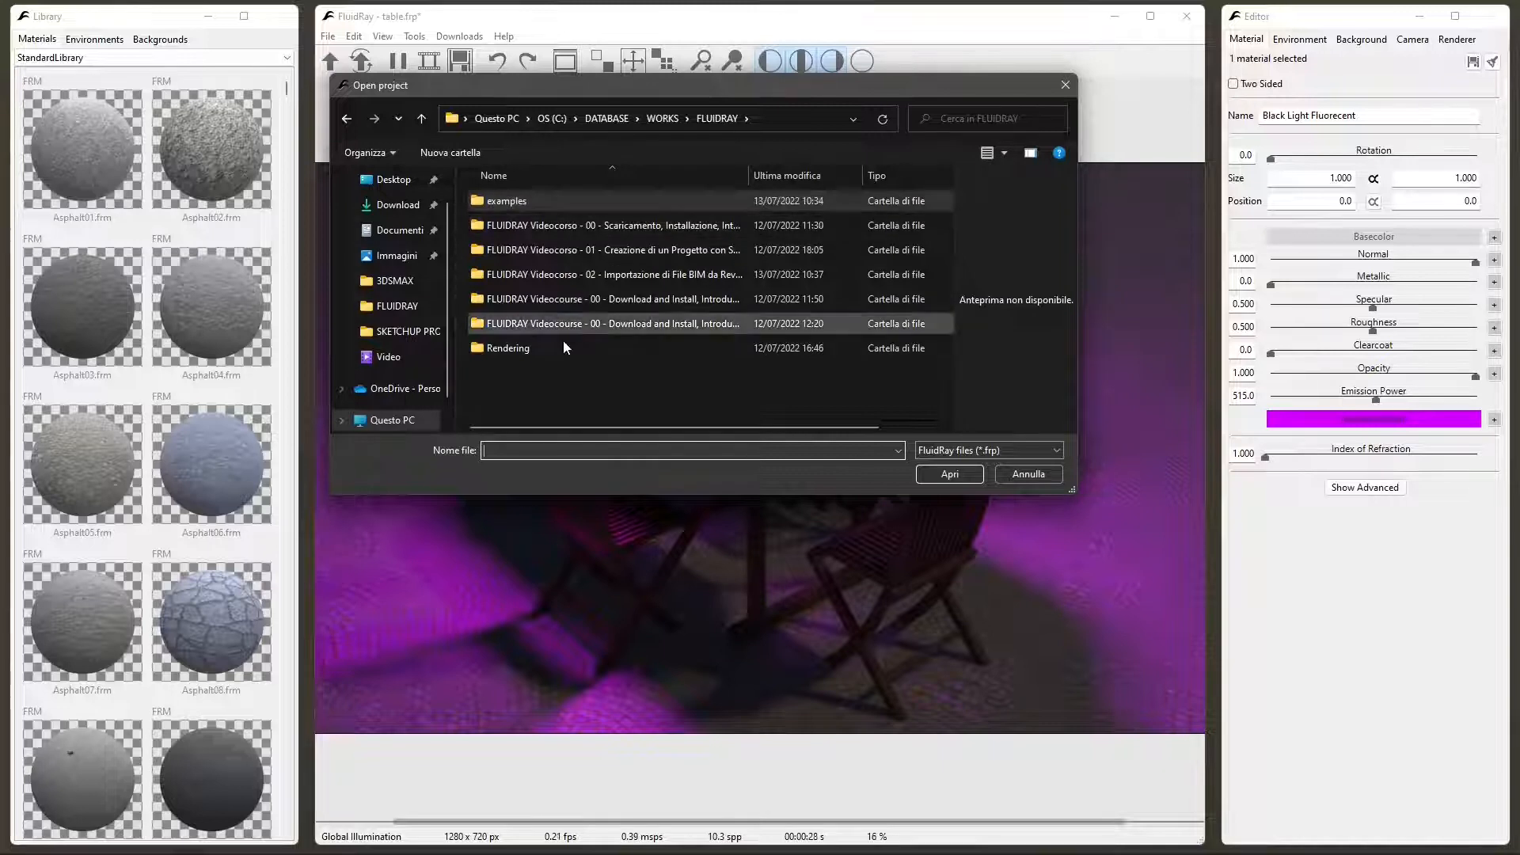
double_click(495, 202)
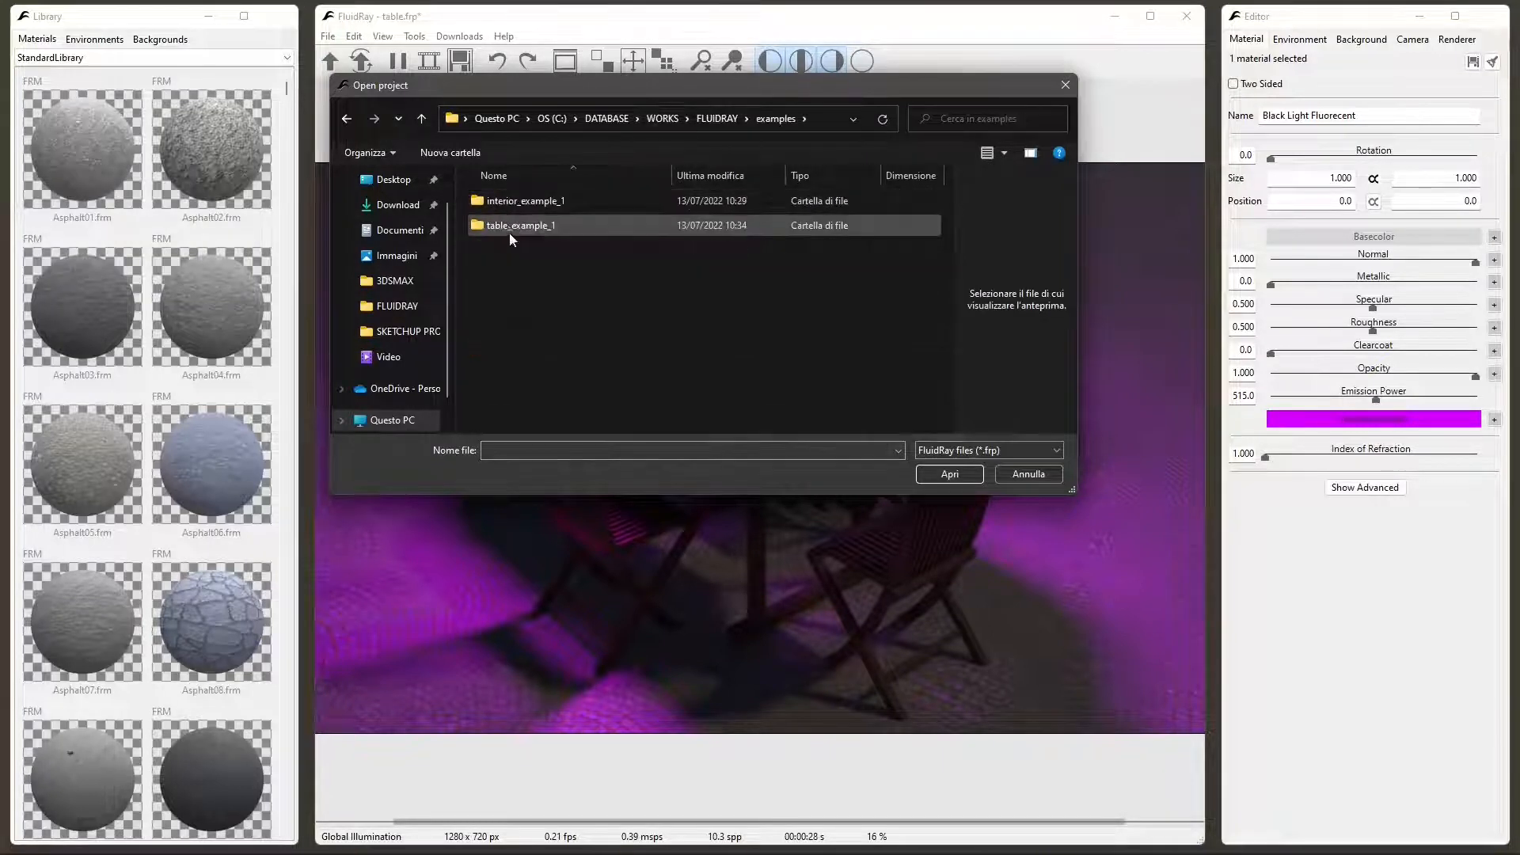
double_click(524, 201)
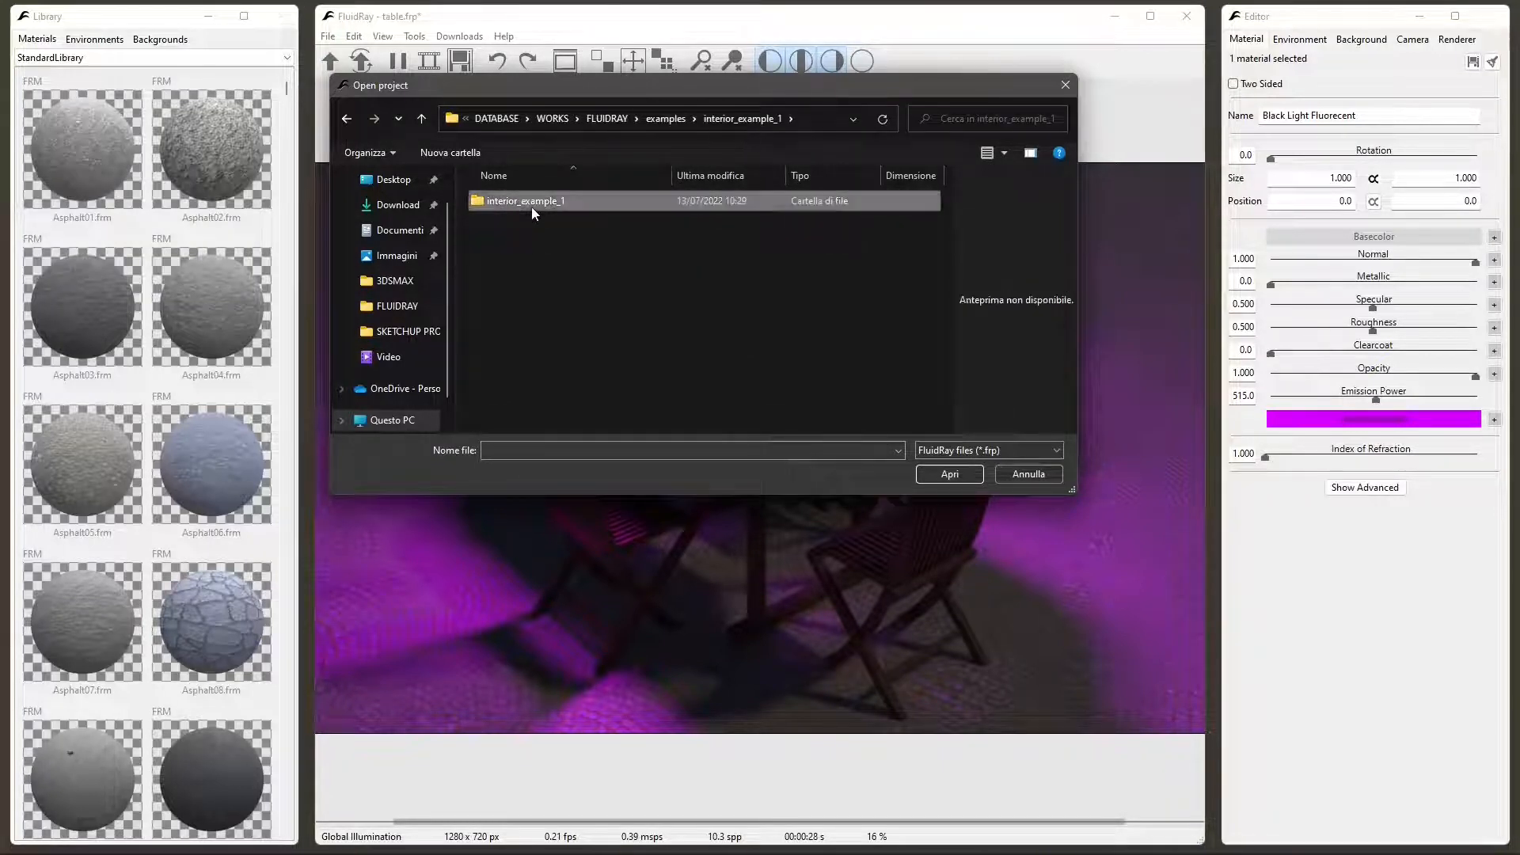
double_click(529, 205)
double_click(509, 206)
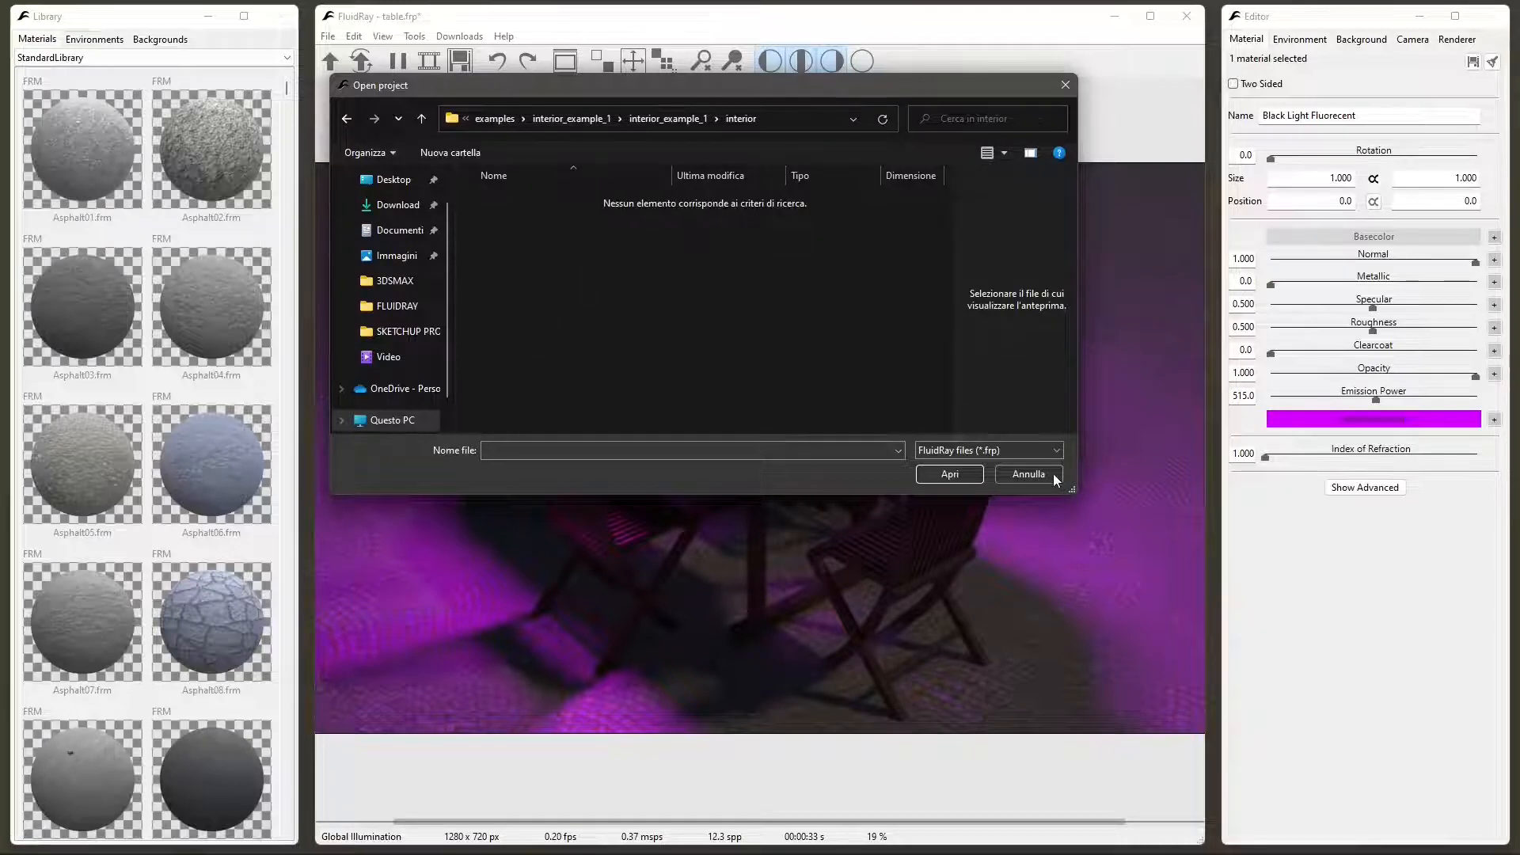
left_click(1029, 473)
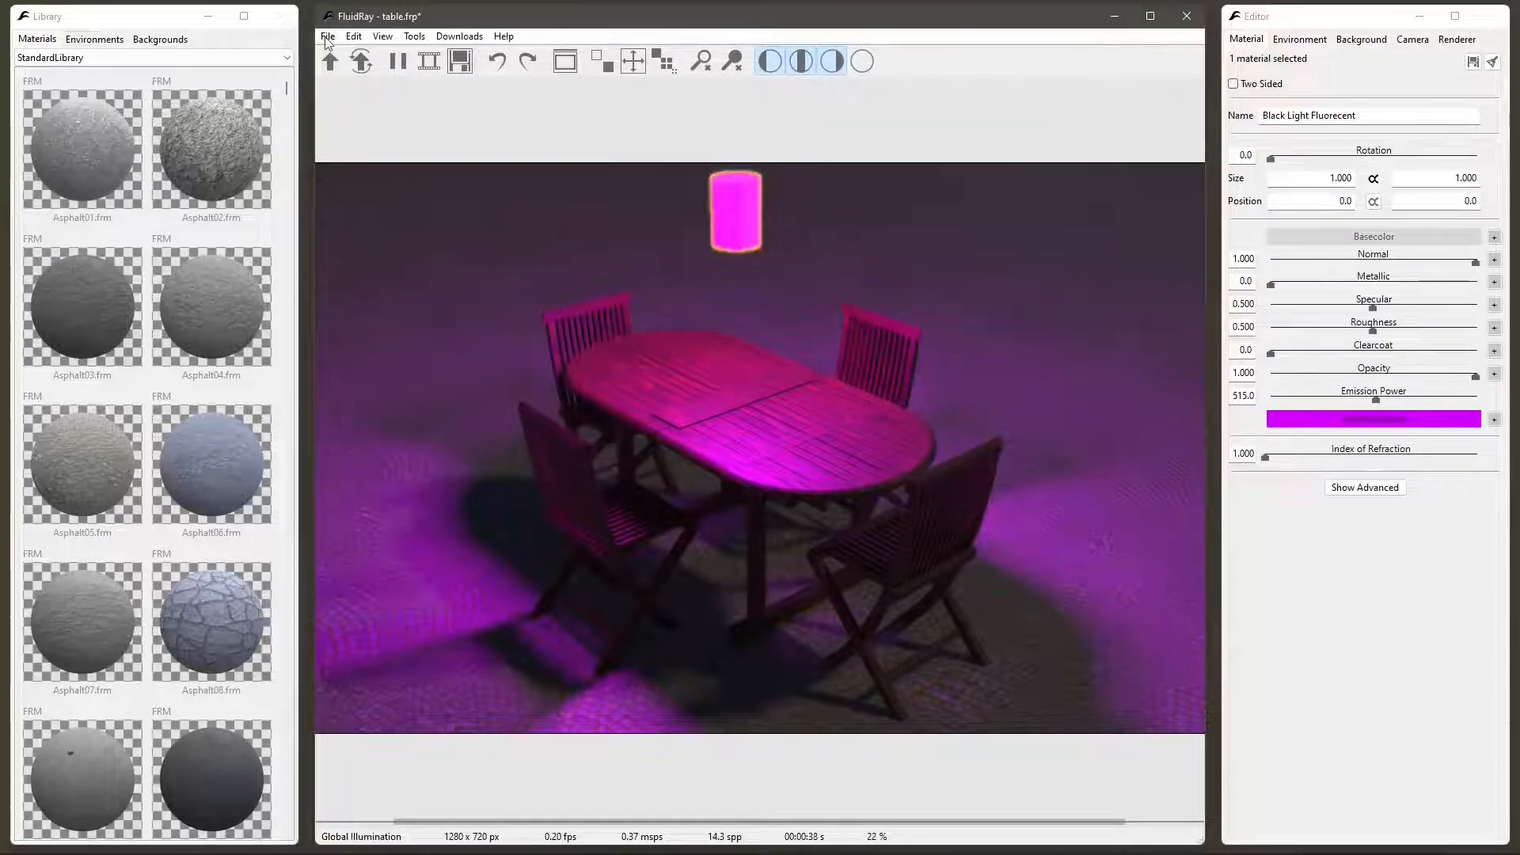
- Start a model import and browse to the inner interior_example_1 folder inside FLUIDRAY, examples, interior_example_1
left_click(331, 70)
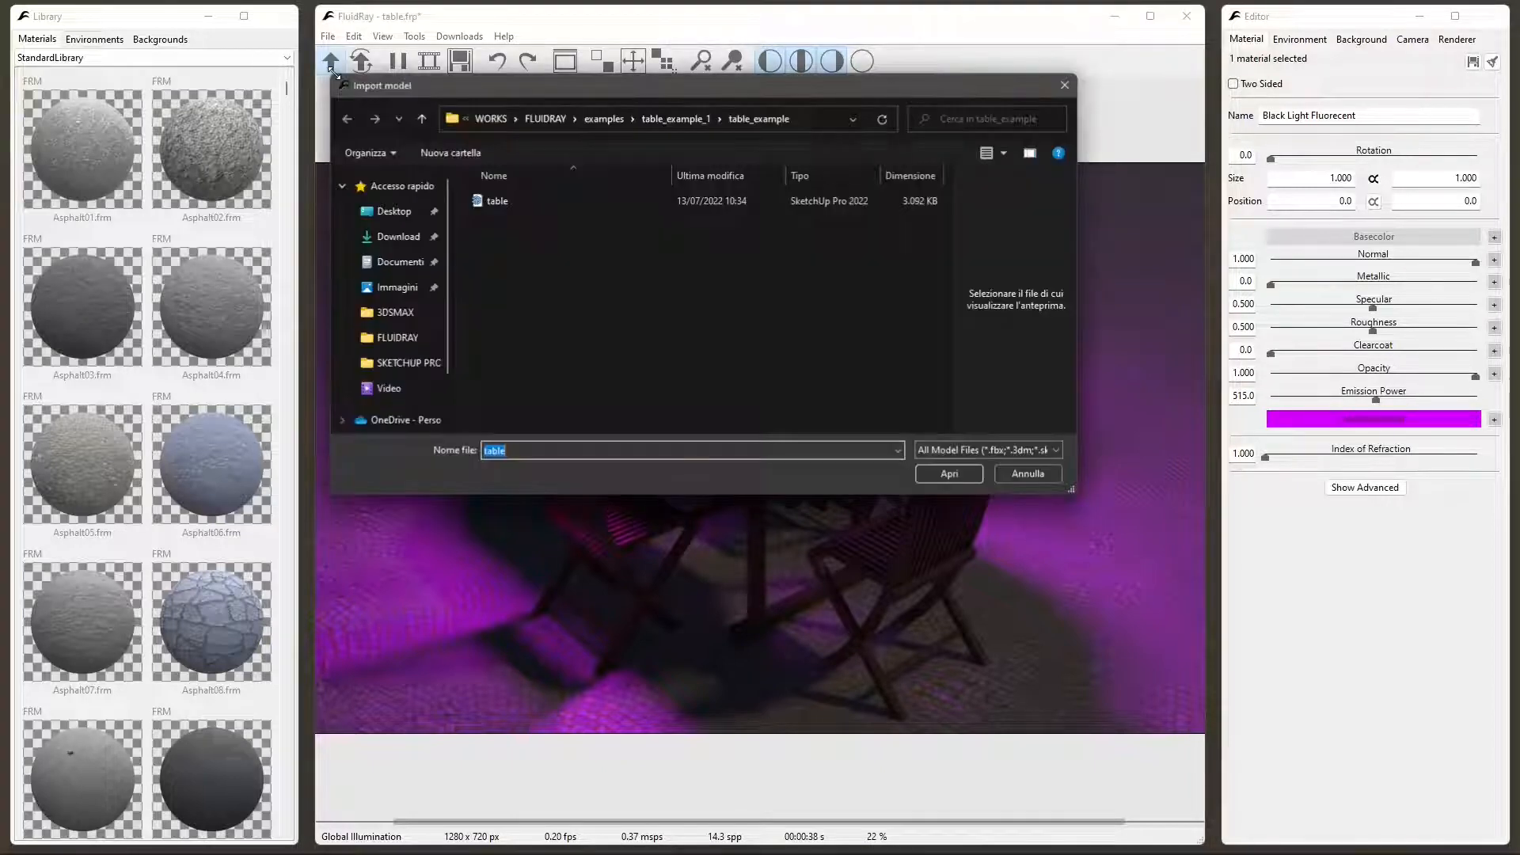
left_click(604, 119)
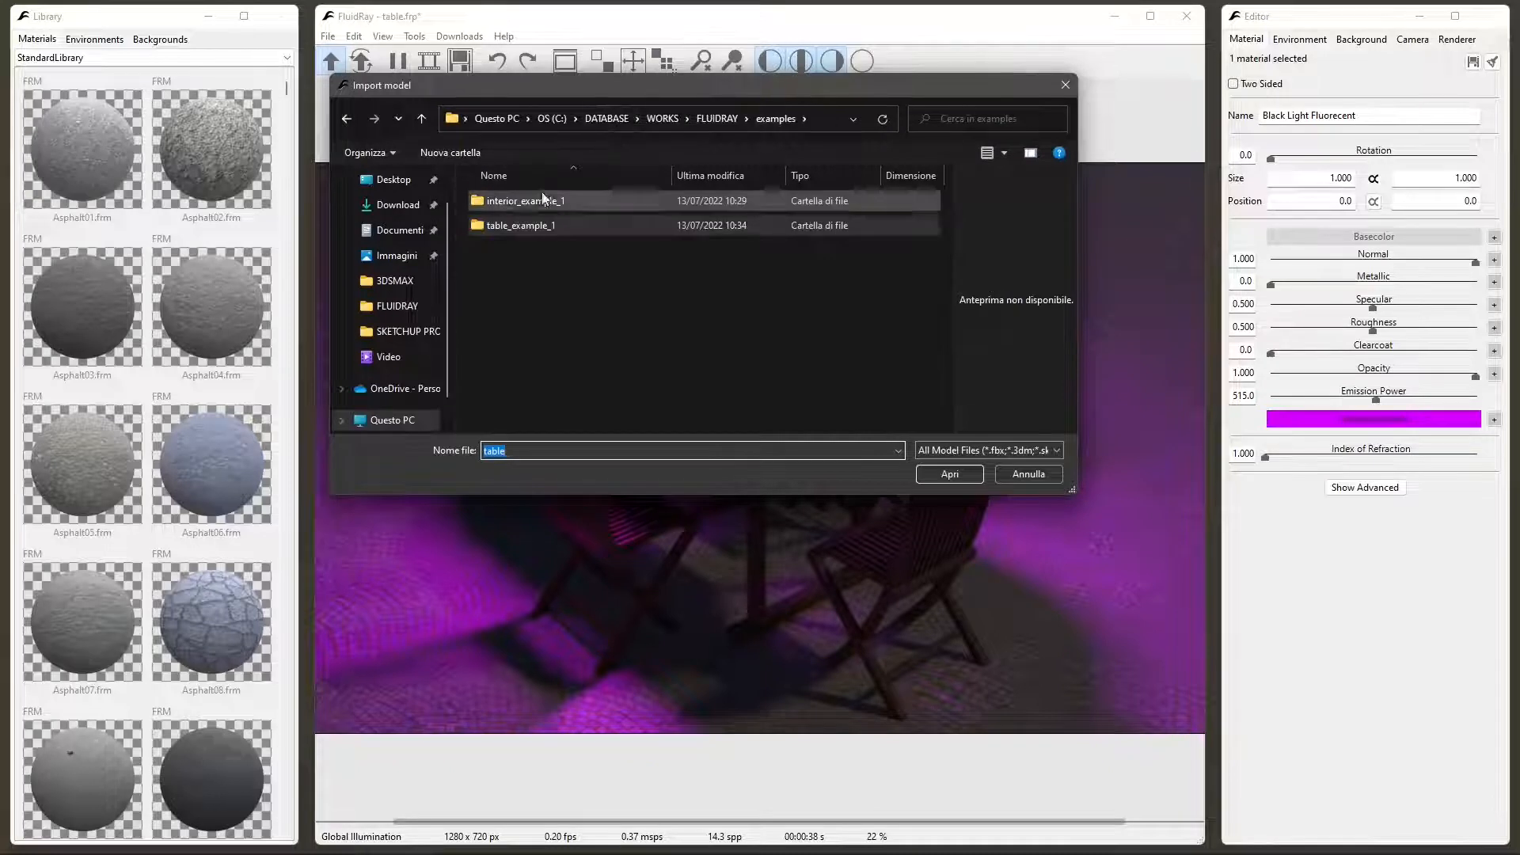
double_click(538, 201)
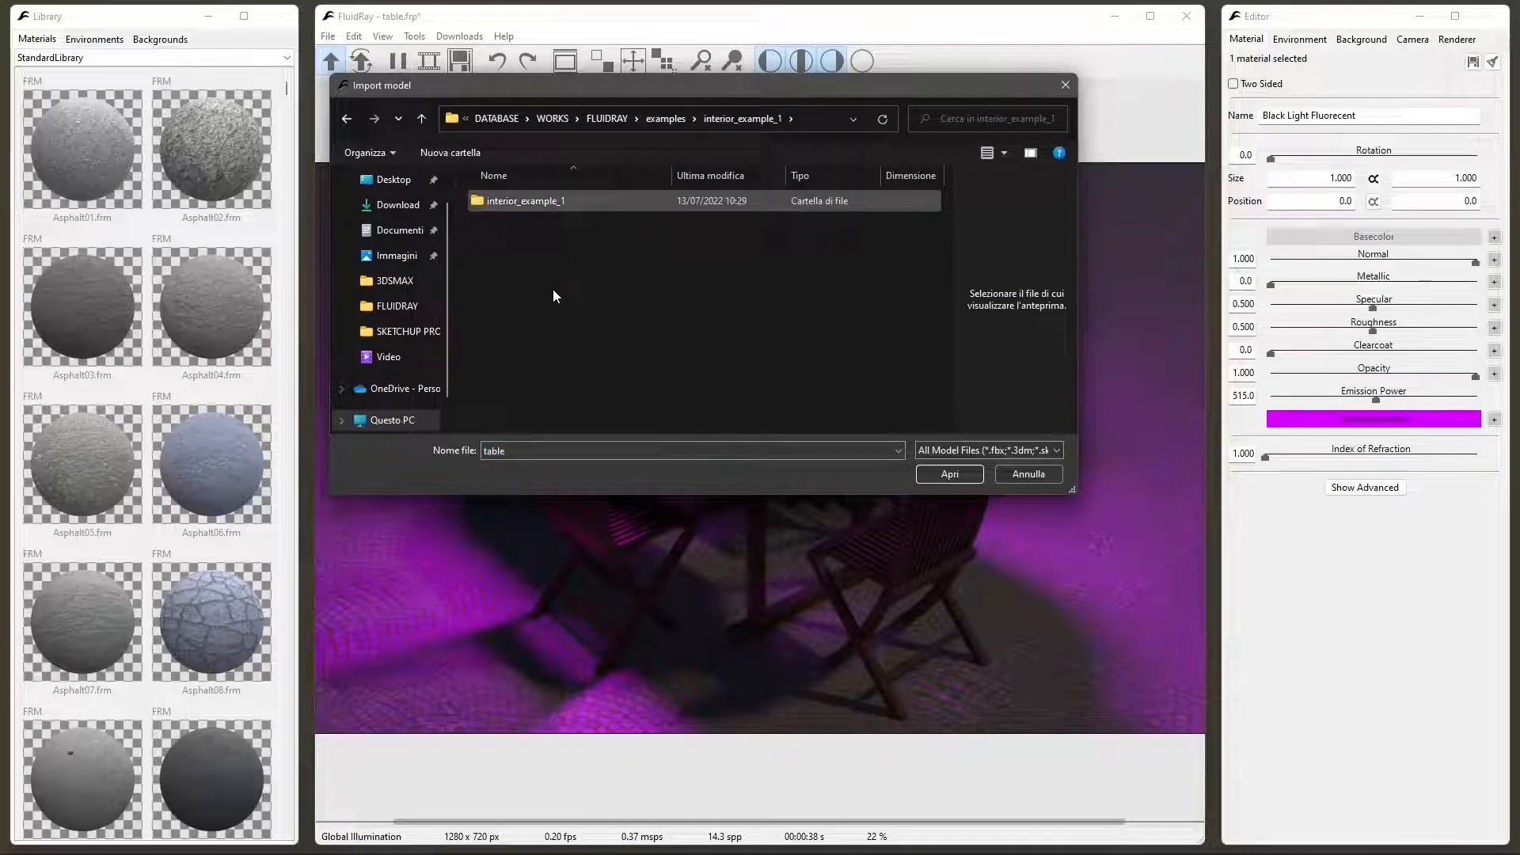
key("Return")
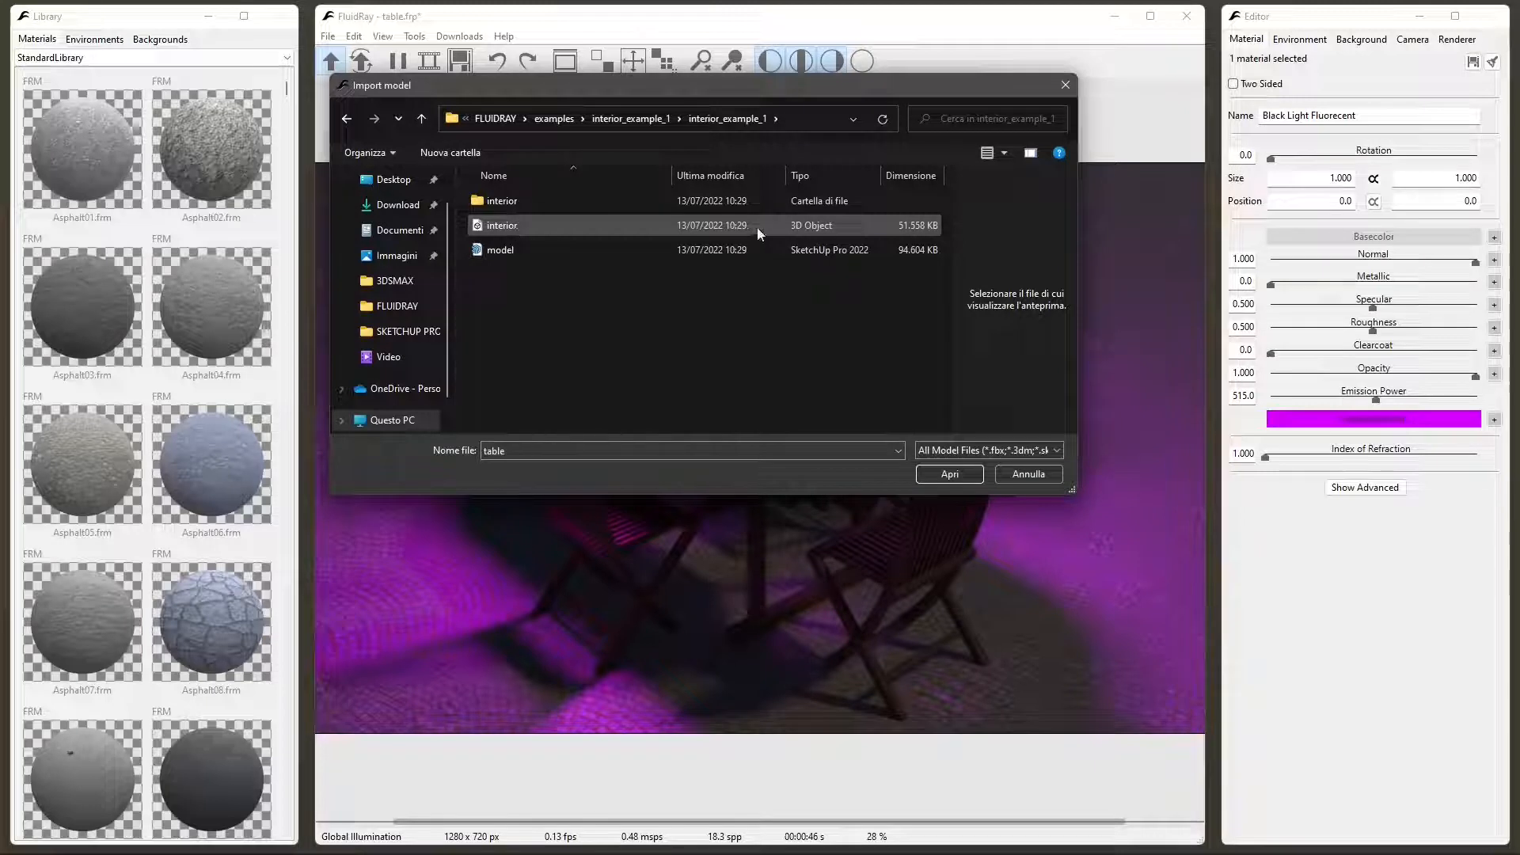
- Check the file type of the interior 3D Object file in its properties and close them
left_click(478, 227)
right_click(478, 227)
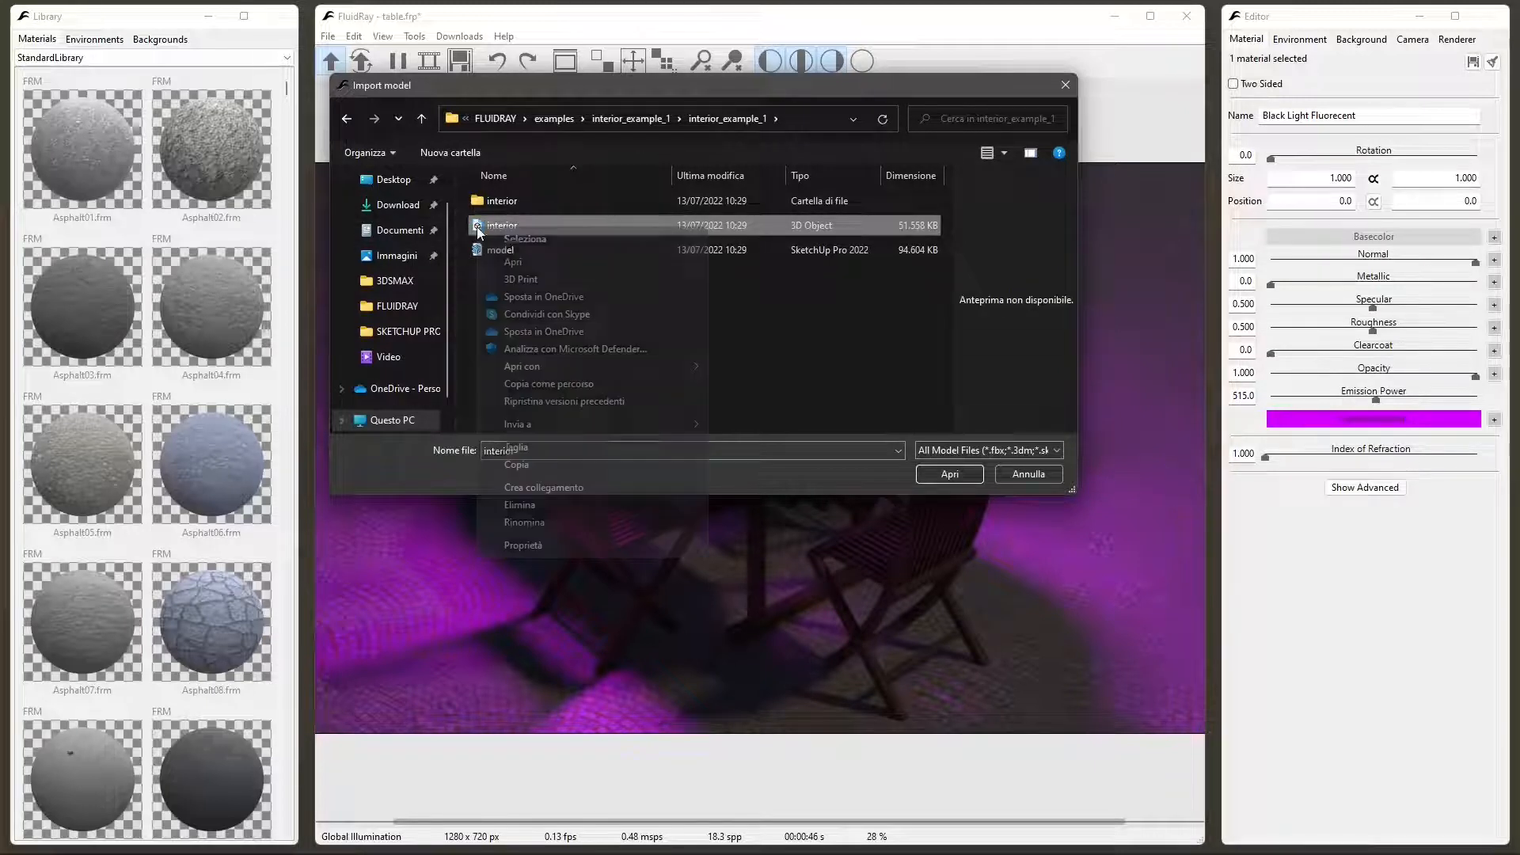
left_click(524, 548)
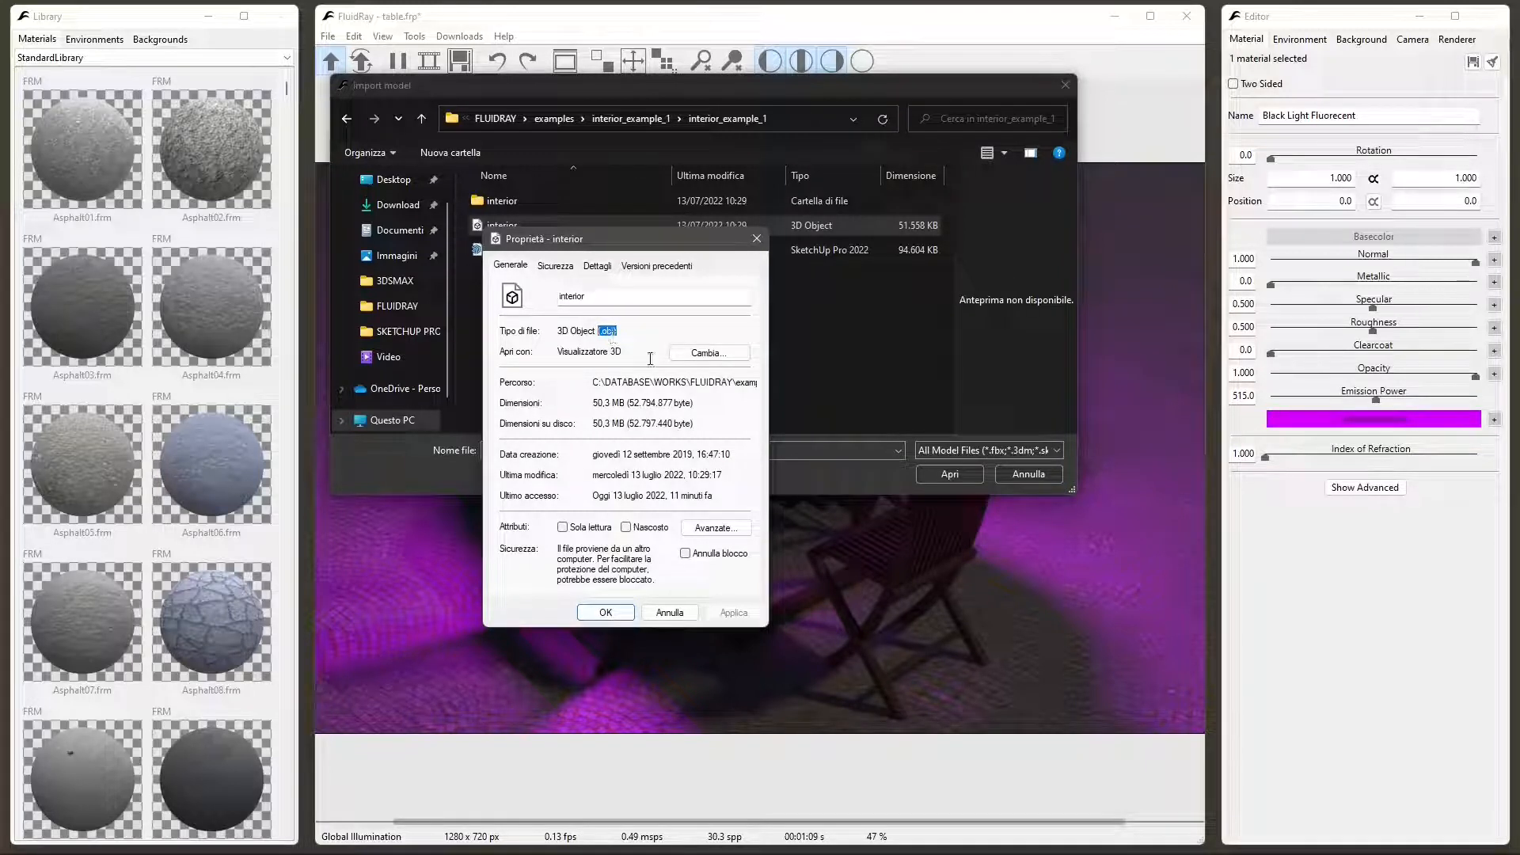
left_click(753, 242)
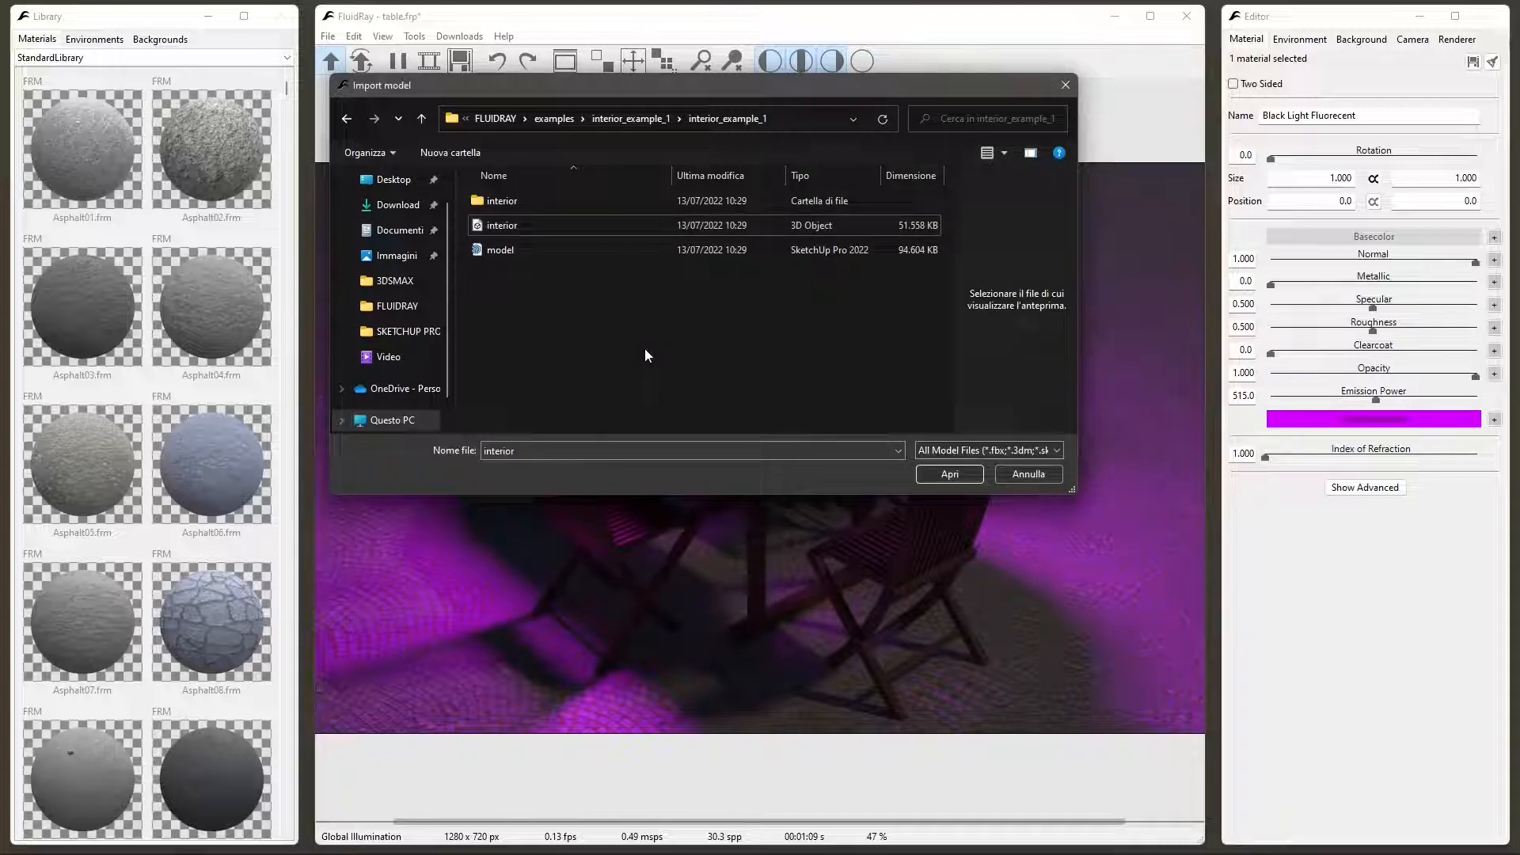
- Import the interior 3D Object file and agree to restart the rendering
left_click(516, 228)
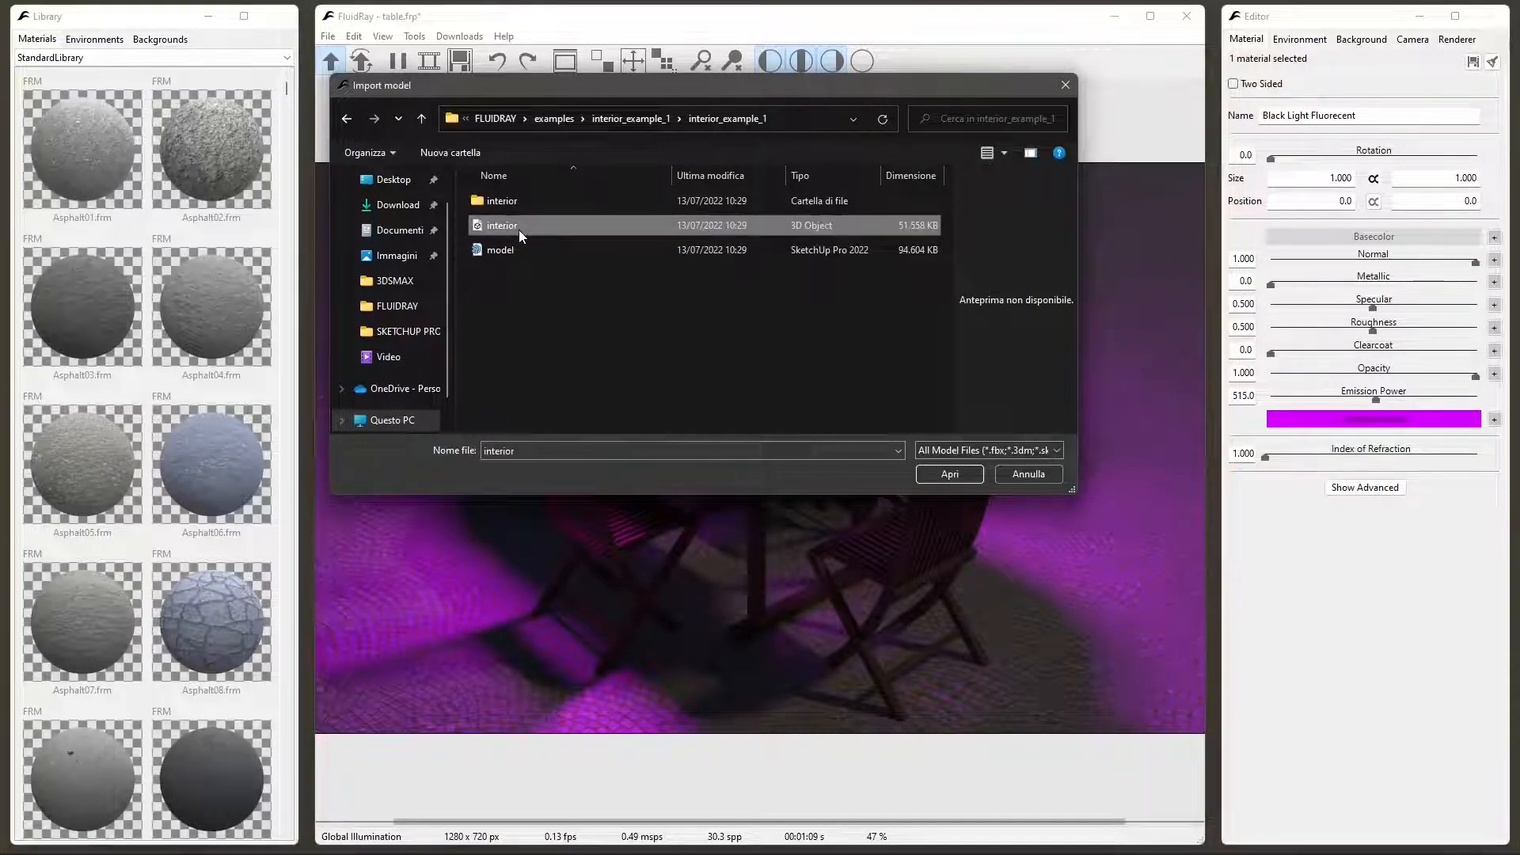
left_click(328, 38)
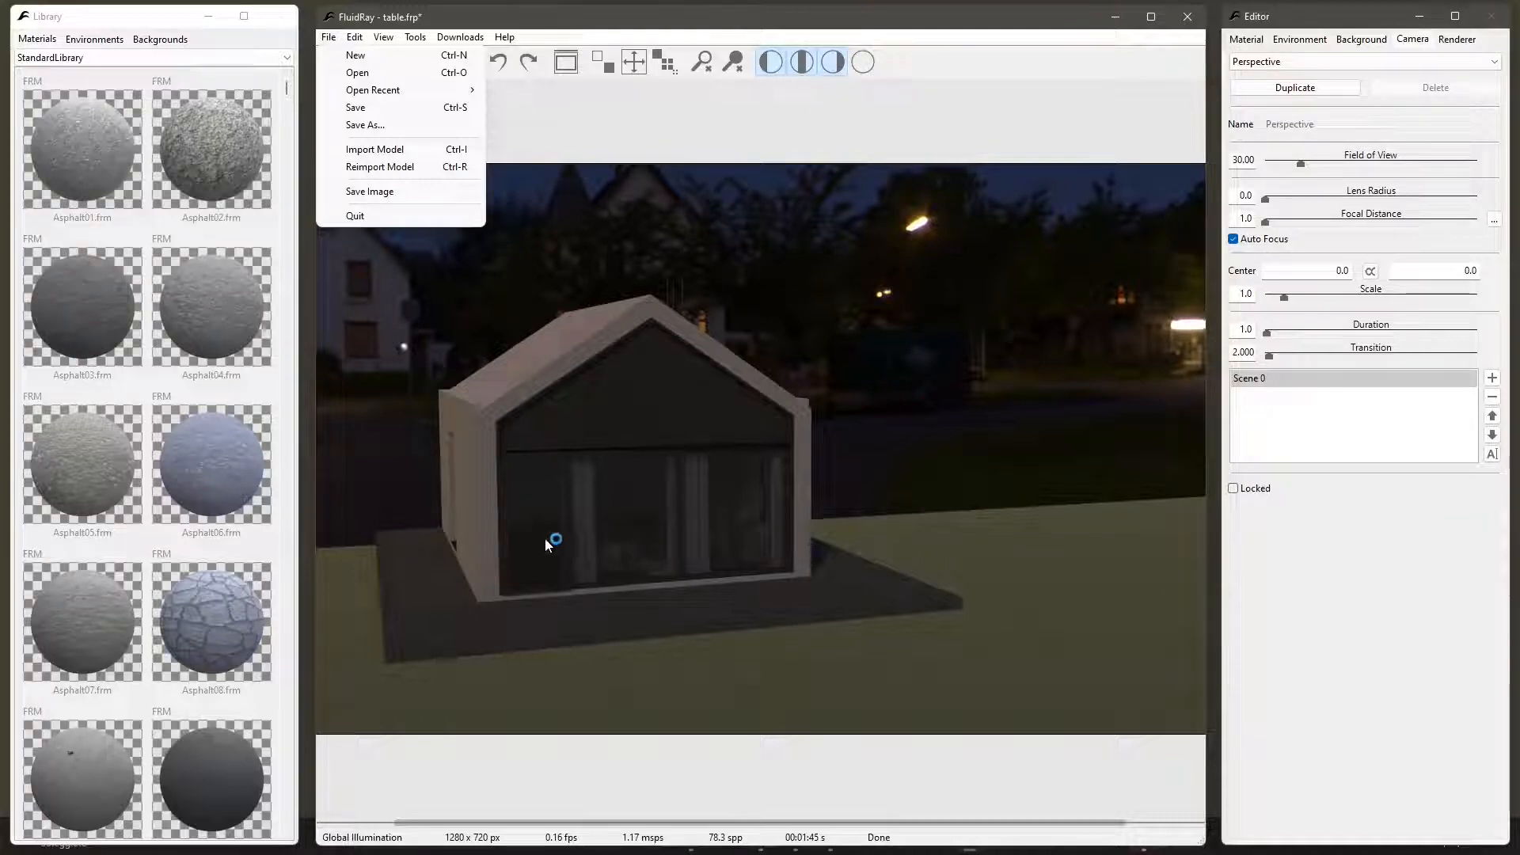
left_click(594, 556)
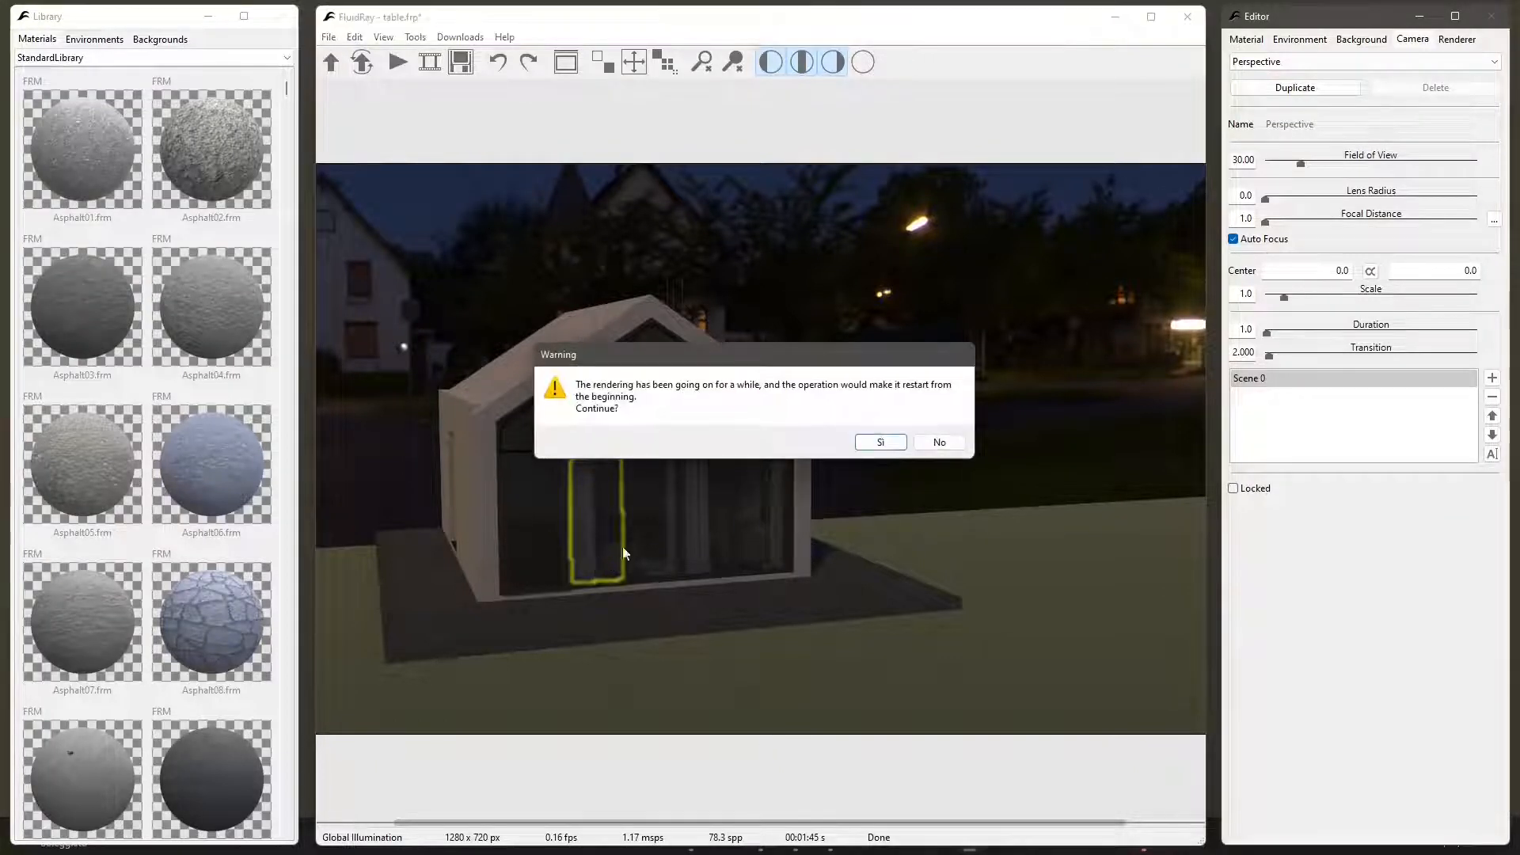
left_click(879, 442)
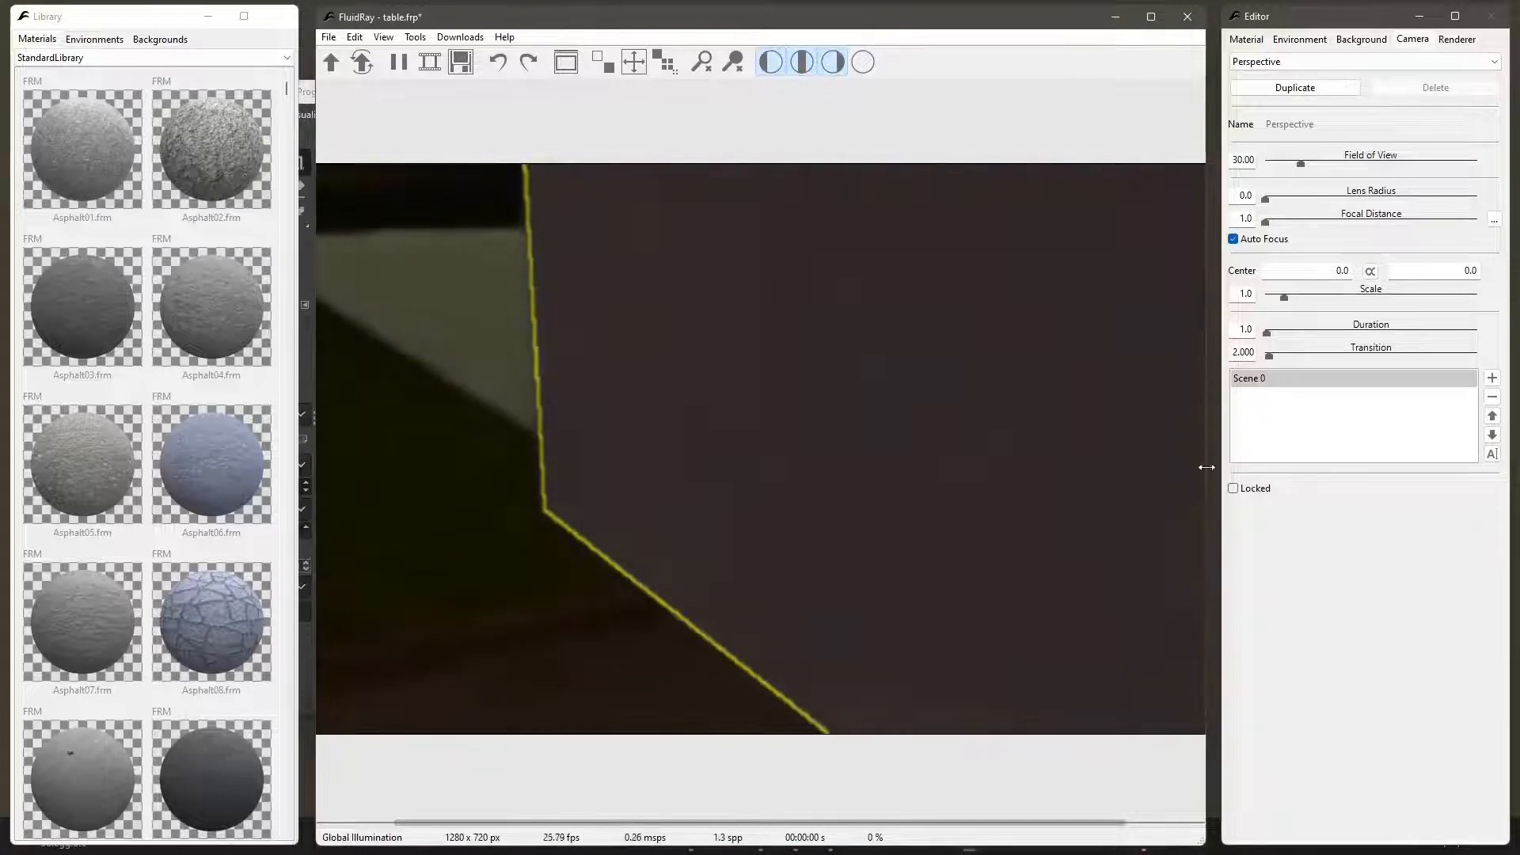
- Orbit the camera around the outside of the house and zoom in through its walls
scroll(885, 491, "down", 6)
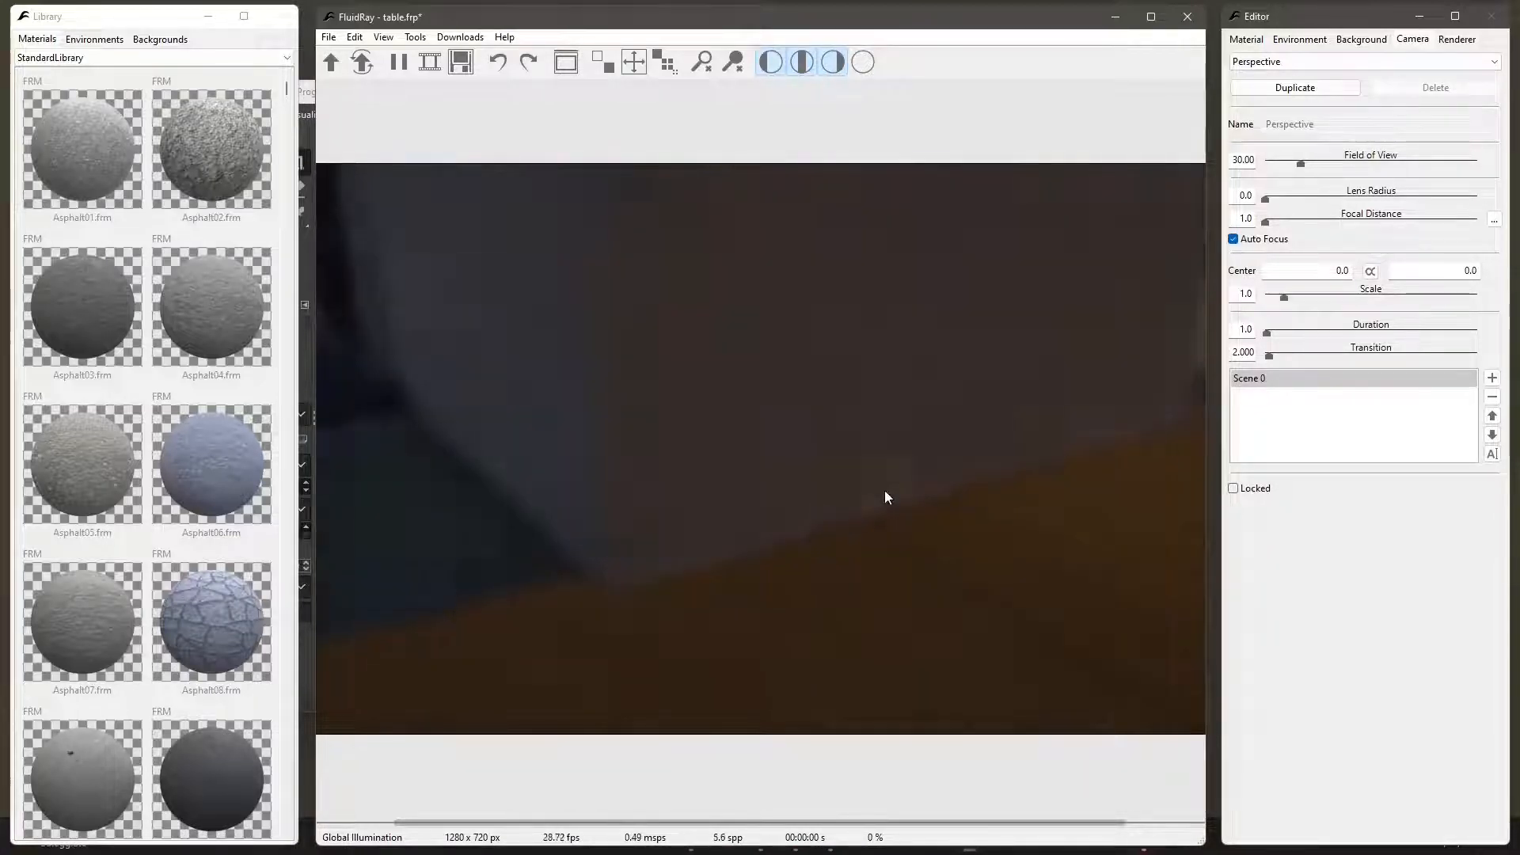
left_click_drag(581, 476, 876, 473)
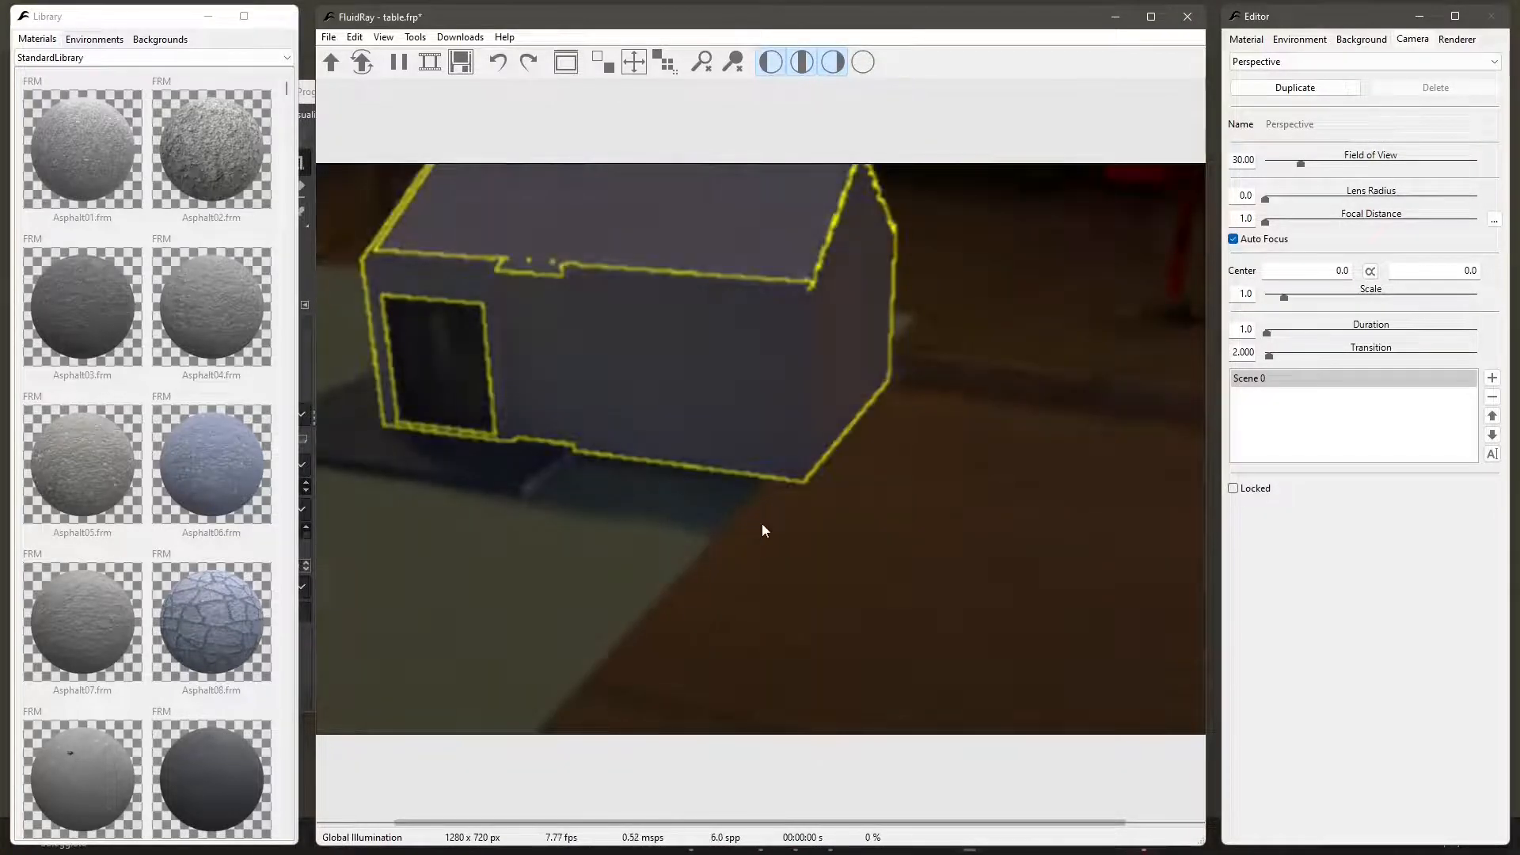
middle_click_drag(519, 471, 712, 518)
scroll(692, 495, "up", 4)
left_click_drag(692, 494, 973, 492)
scroll(767, 350, "up", 8)
scroll(767, 350, "up", 1)
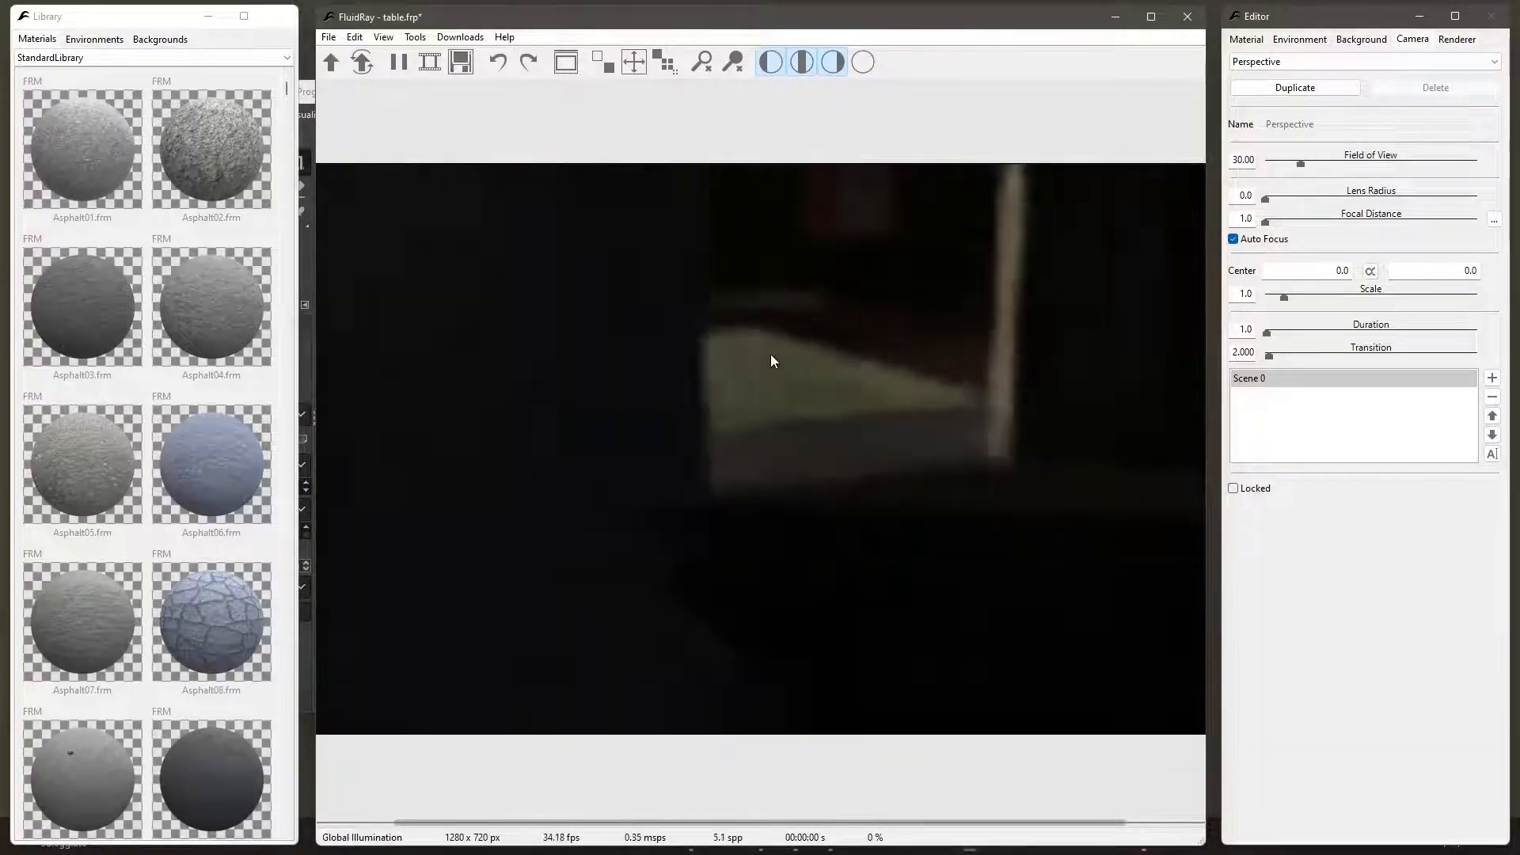
- Position the camera inside the house so it frames the living room sofas, ottomans and large windows
left_click_drag(673, 445, 1061, 540)
left_click_drag(570, 474, 845, 387)
scroll(847, 390, "down", 5)
left_click_drag(461, 328, 816, 466)
scroll(799, 469, "up", 4)
scroll(820, 472, "down", 4)
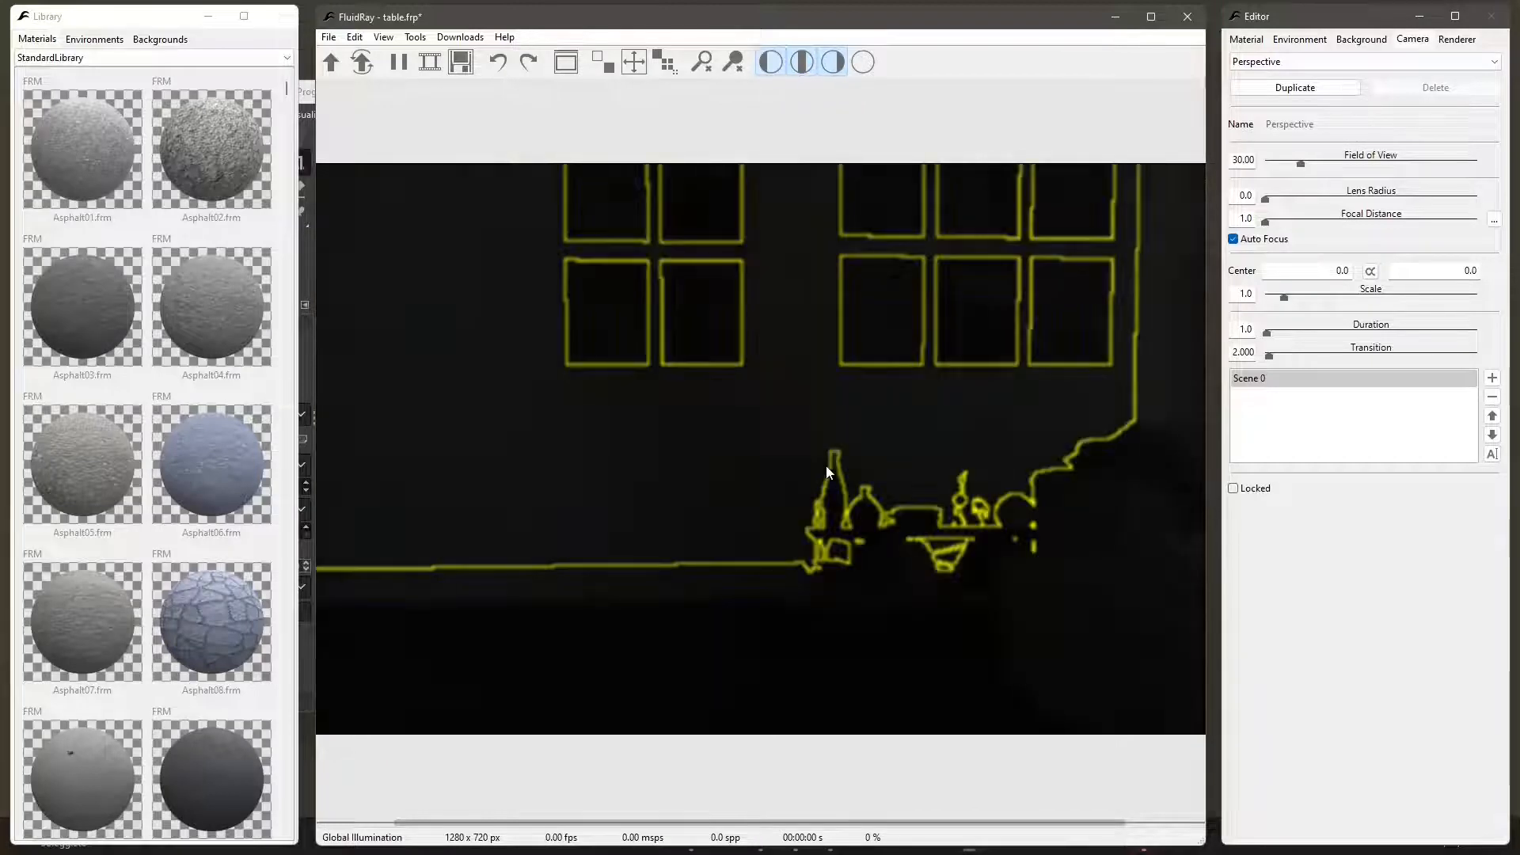
scroll(863, 474, "up", 4)
scroll(771, 464, "down", 4)
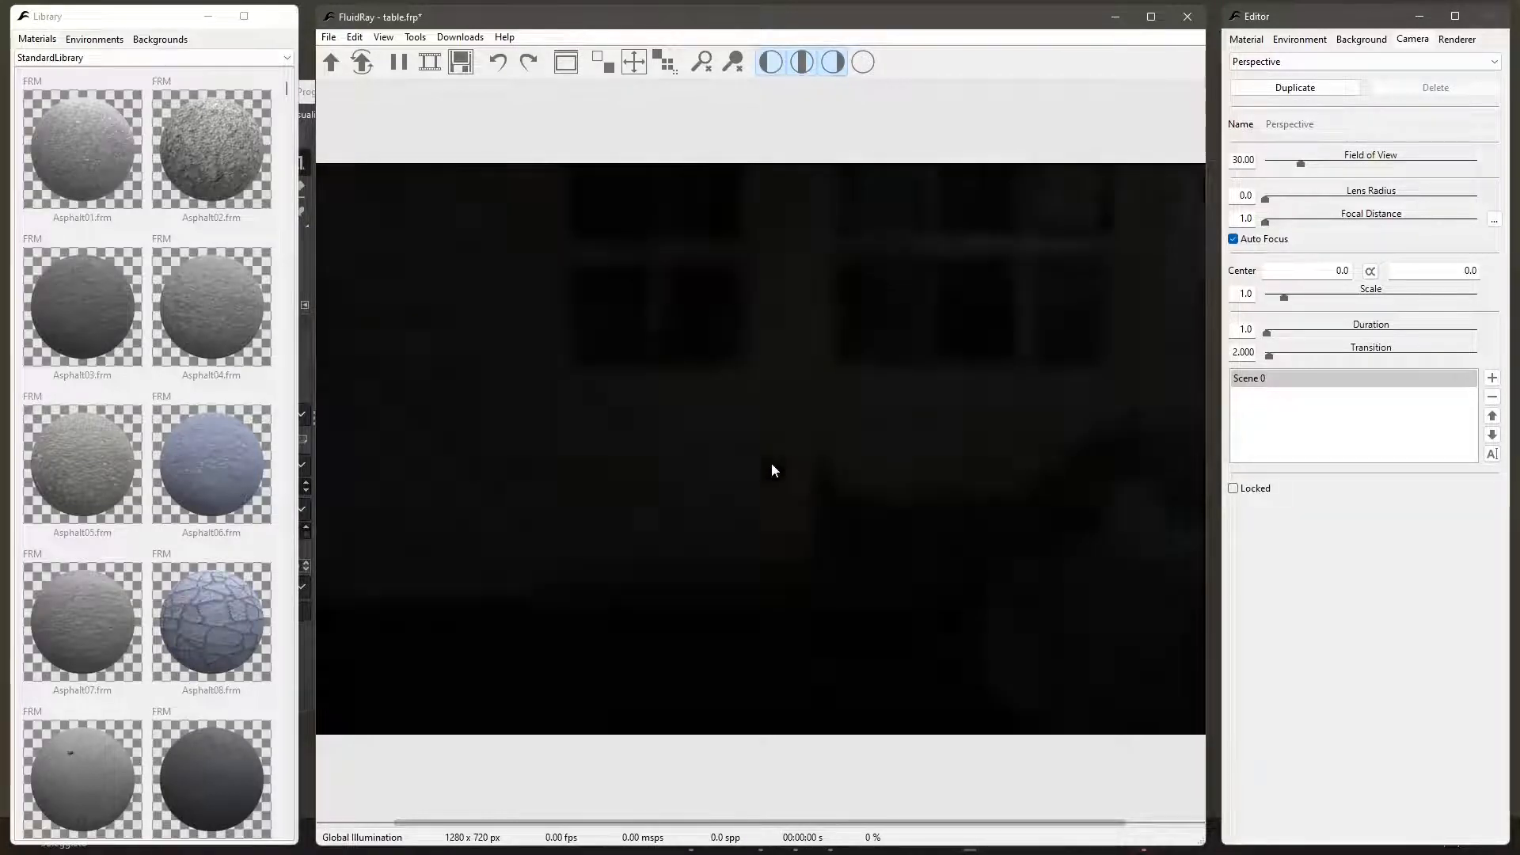
scroll(835, 465, "up", 4)
scroll(794, 466, "down", 4)
scroll(798, 466, "up", 1)
scroll(800, 467, "down", 1)
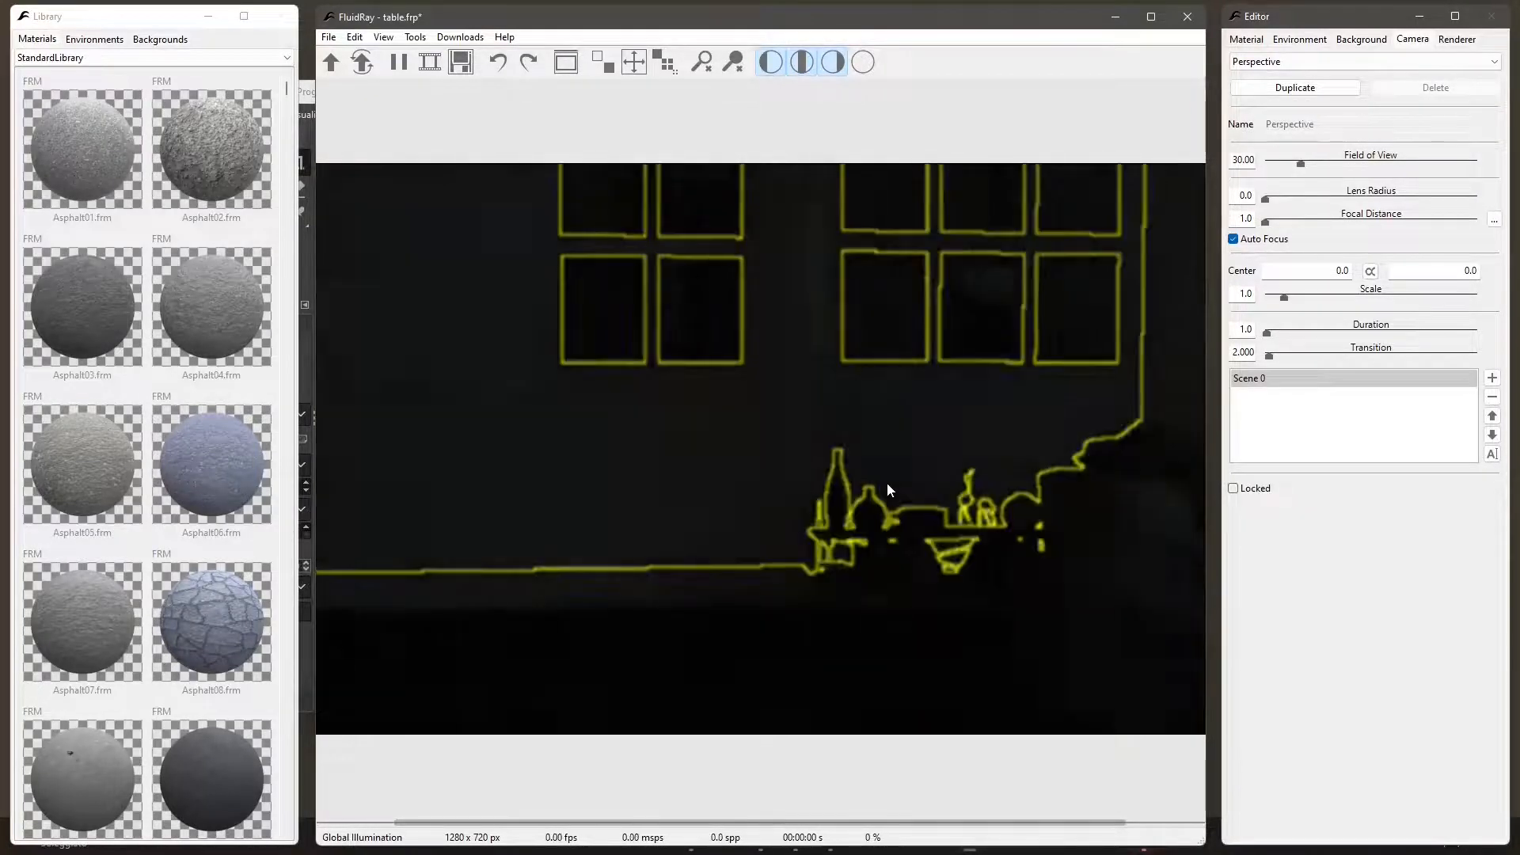
scroll(887, 483, "up", 1)
scroll(779, 473, "up", 4)
left_click_drag(885, 471, 881, 502)
left_click_drag(881, 500, 947, 512)
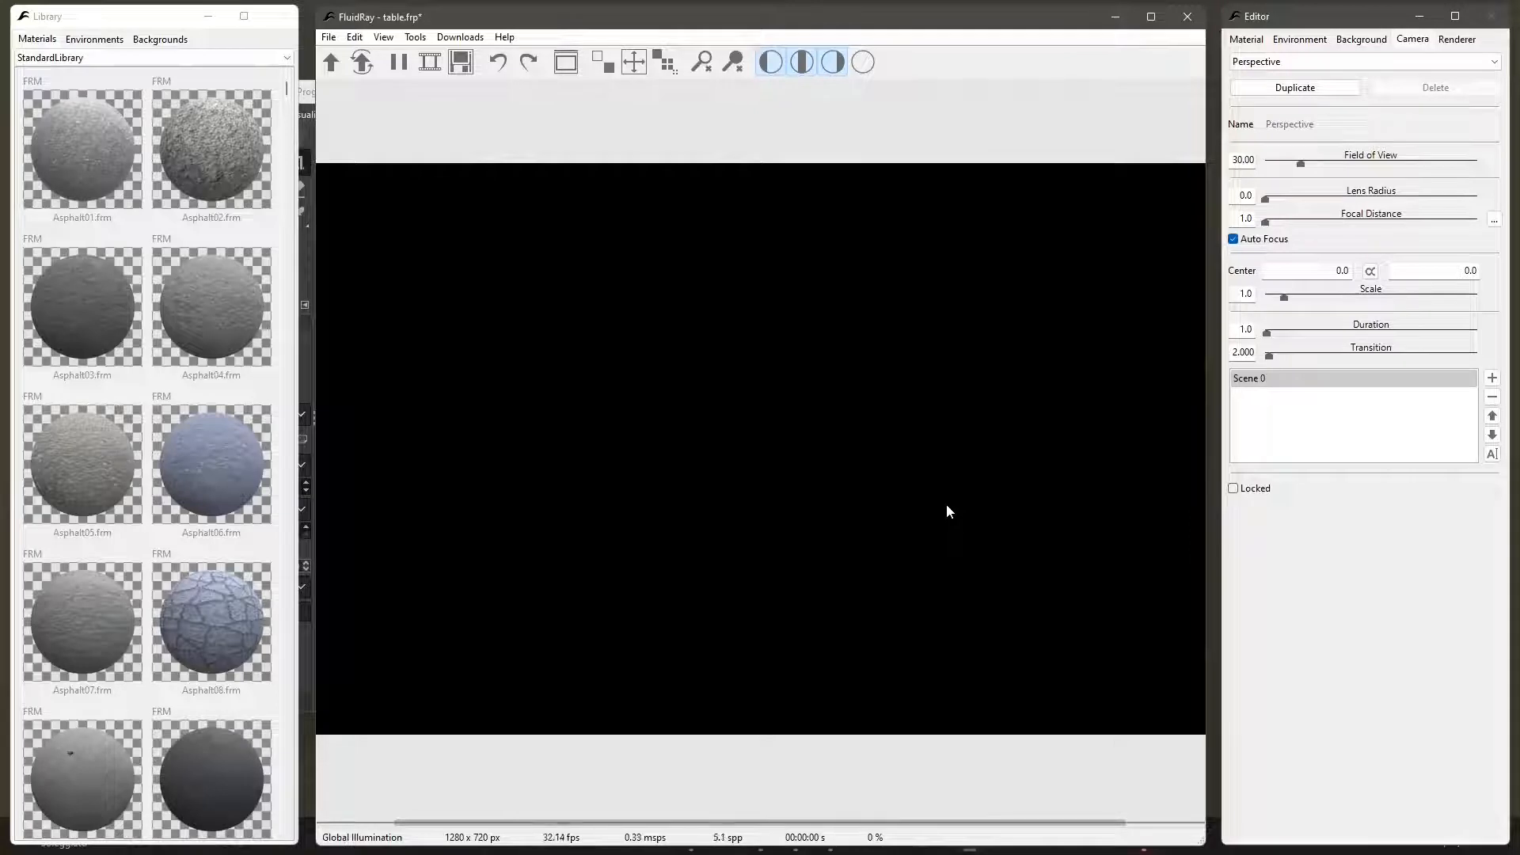
left_click_drag(949, 511, 1156, 557)
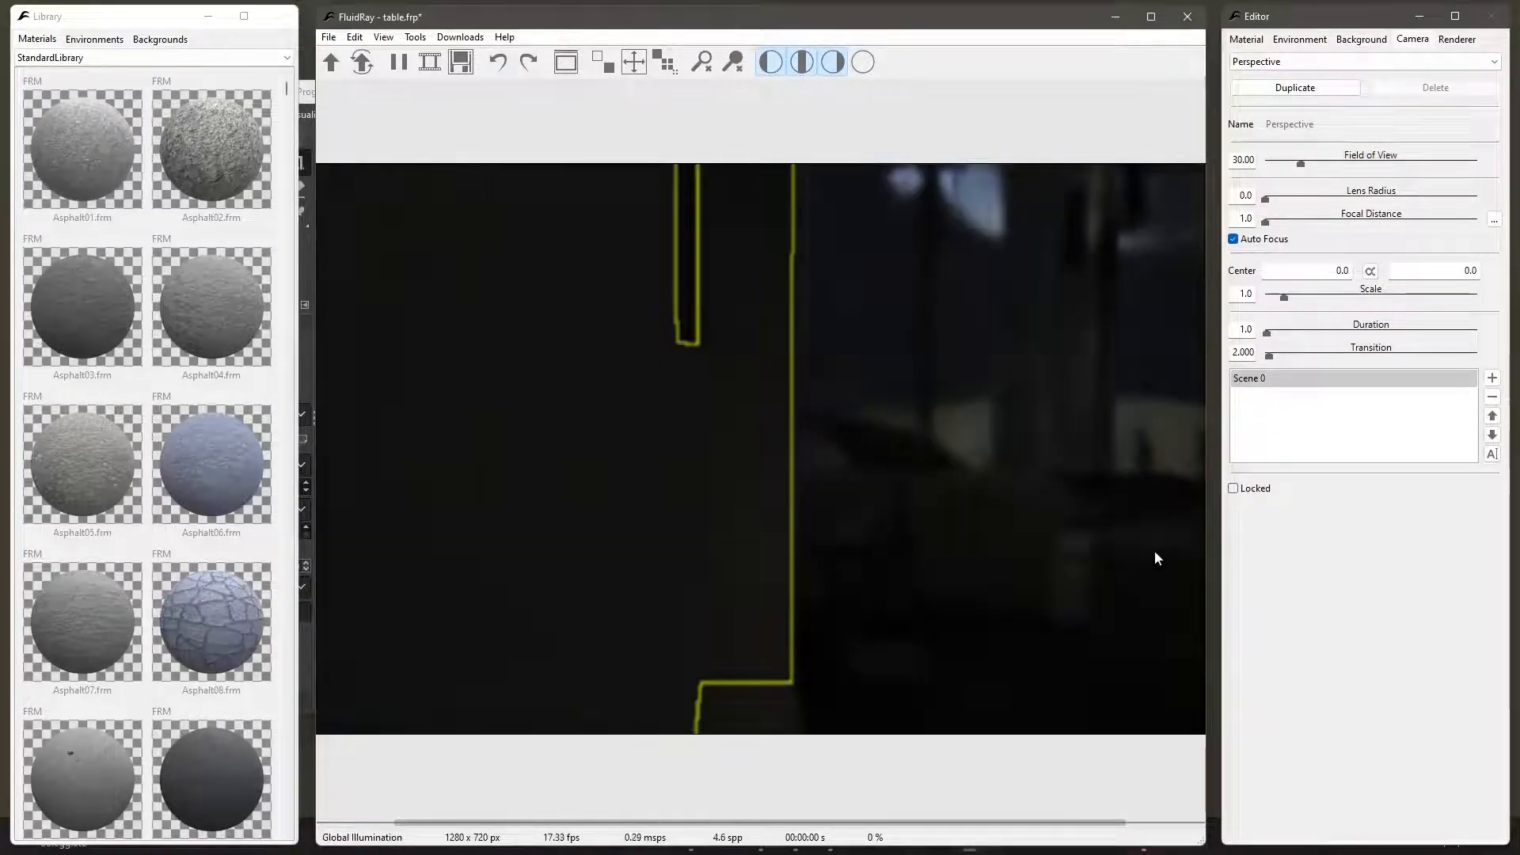
left_click_drag(1044, 529, 448, 526)
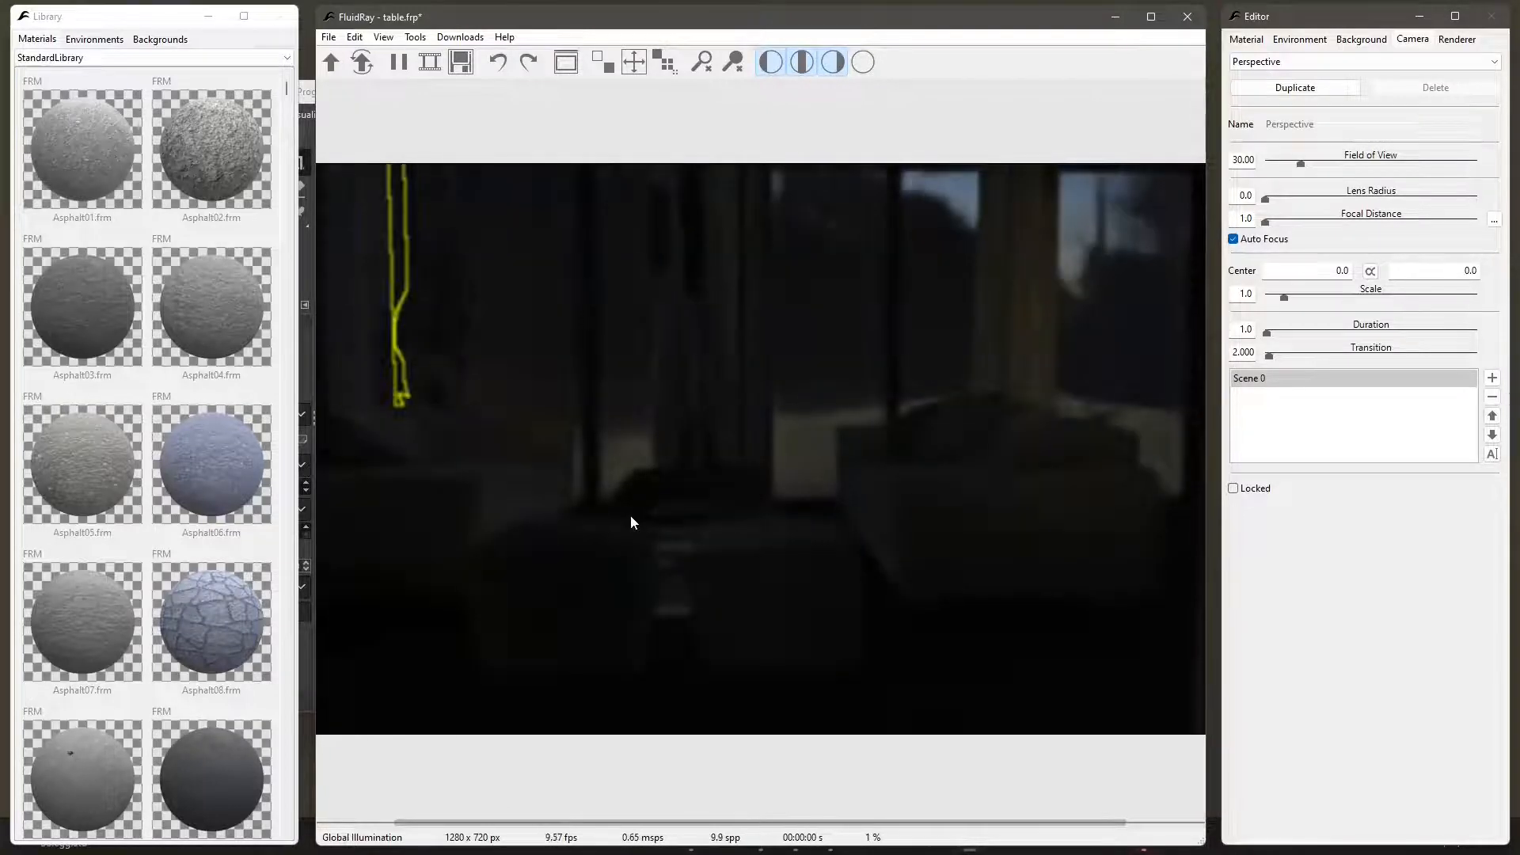
left_click_drag(655, 513, 755, 511)
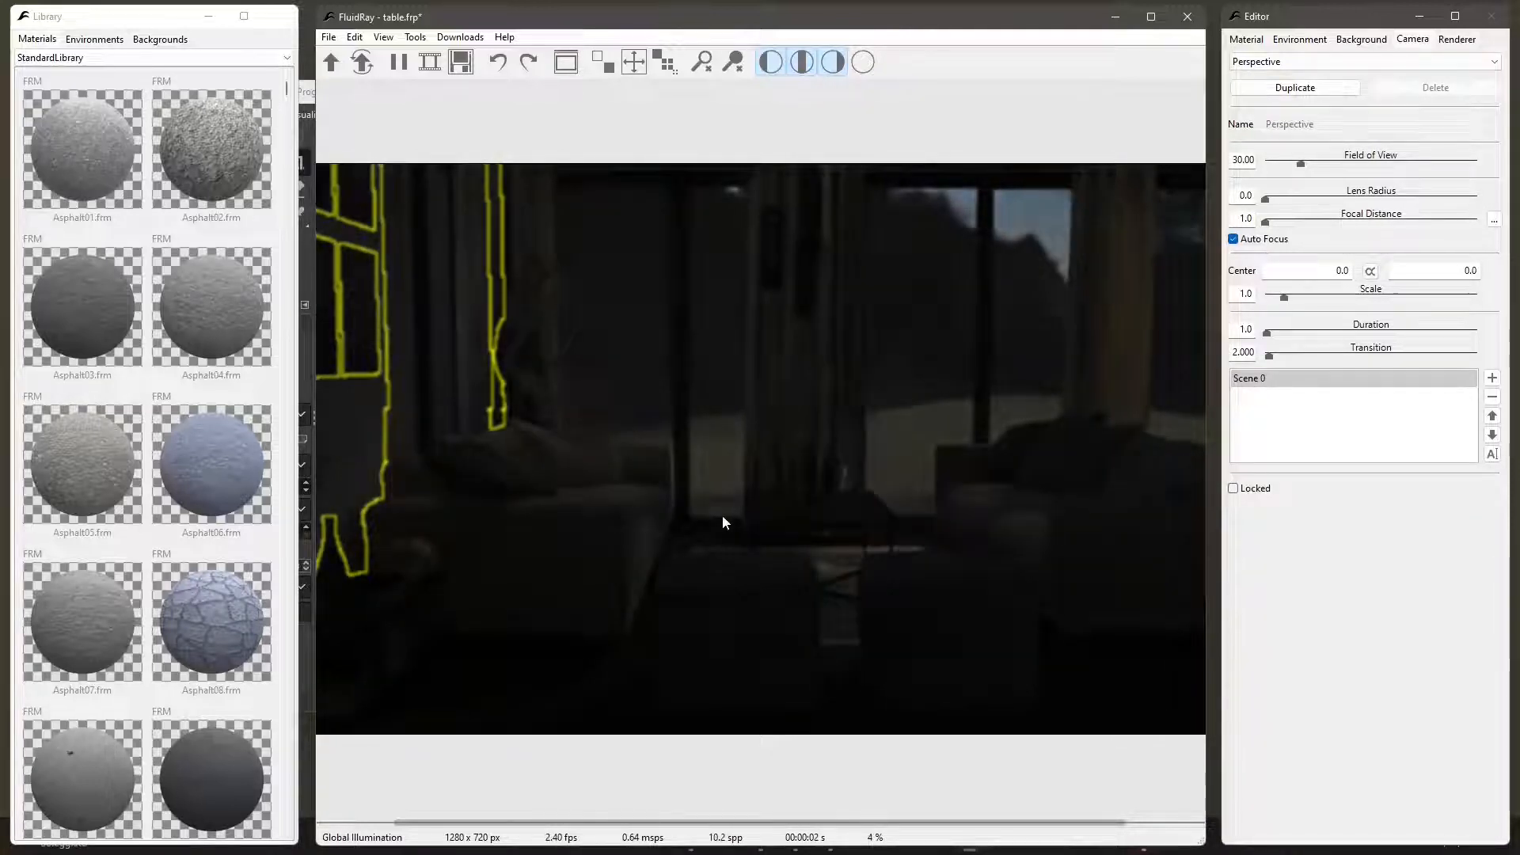
- Apply the Carbon Arc (5200K) material from the Emission library to the curved sculptural object behind the left sofa
left_click(537, 315)
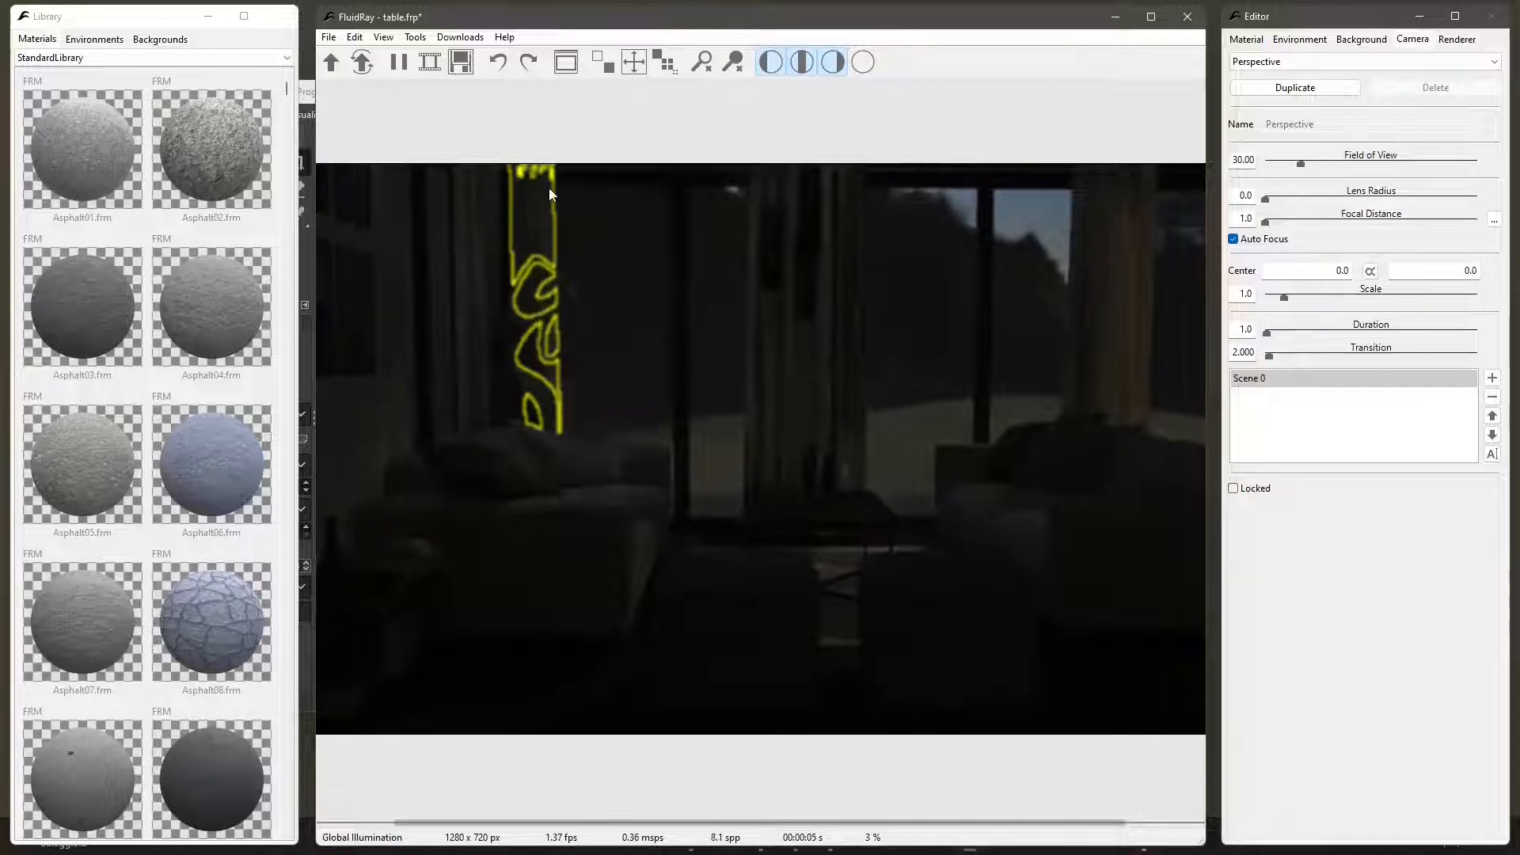
left_click(507, 369)
left_click_drag(739, 387, 714, 410)
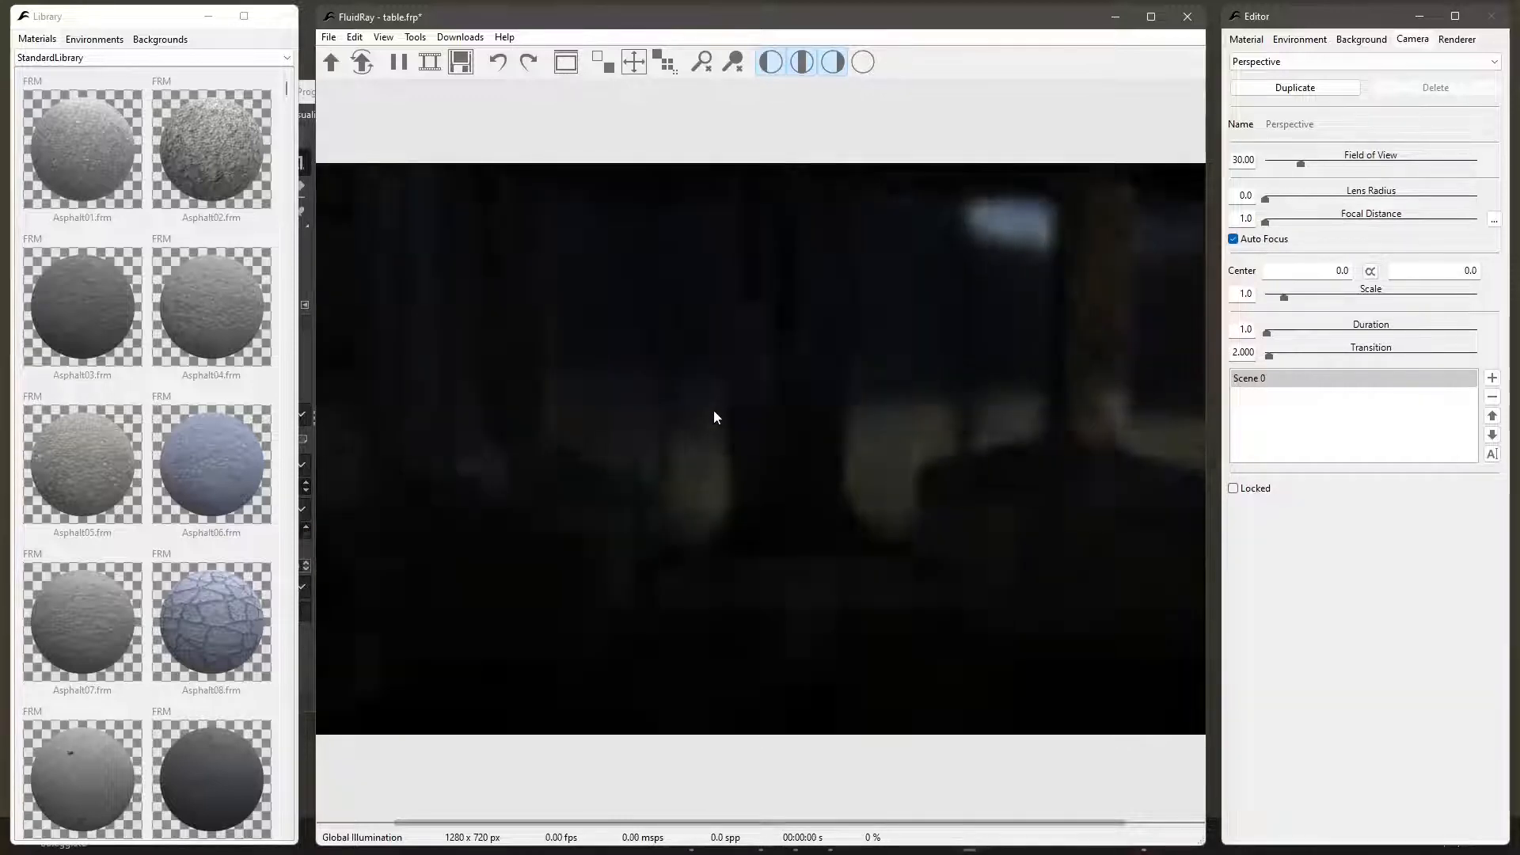
left_click(72, 46)
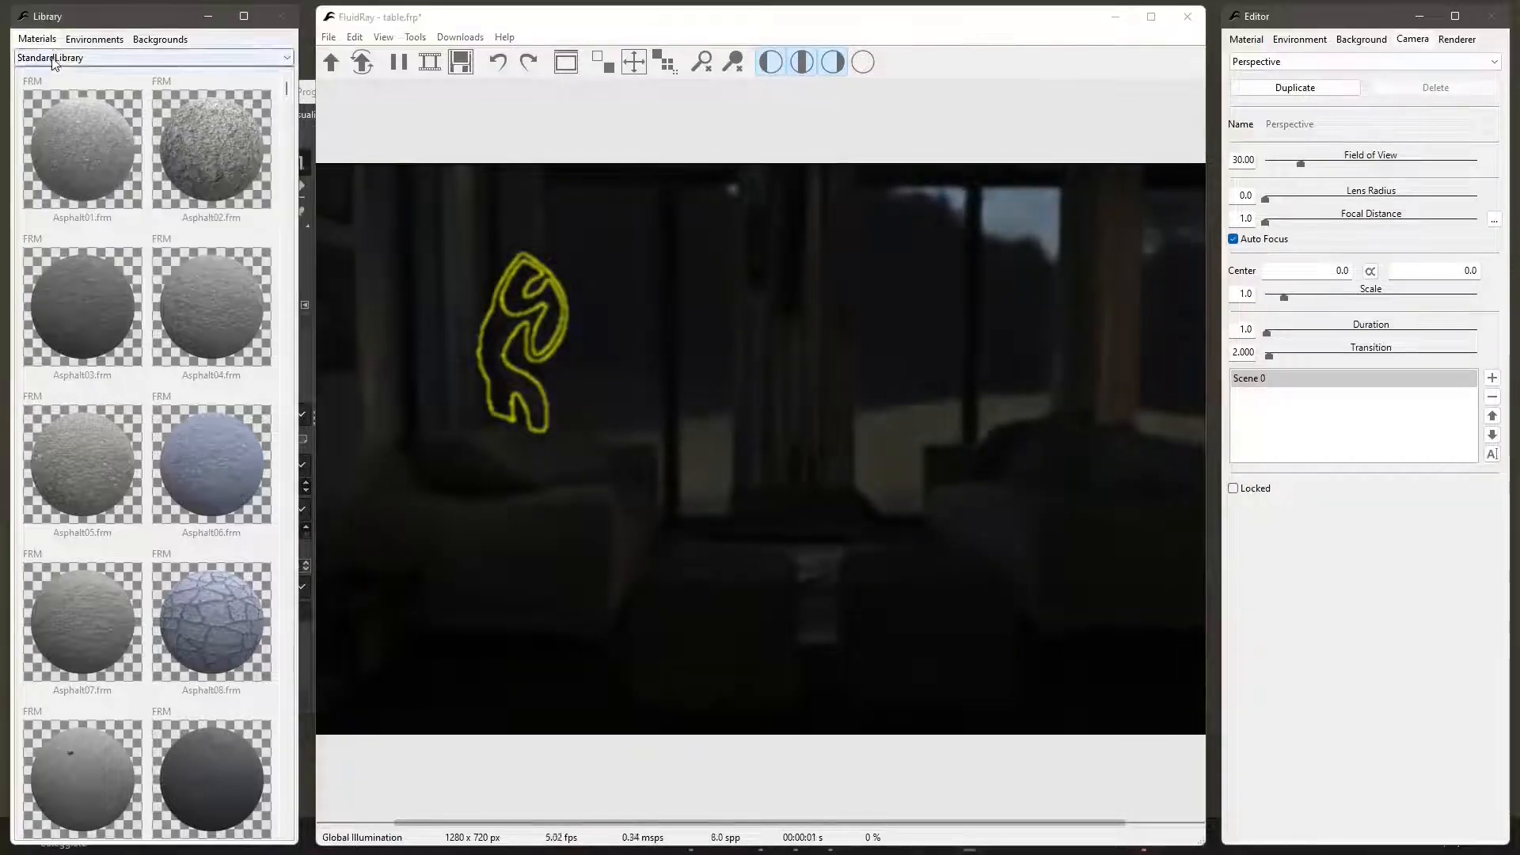
left_click(54, 61)
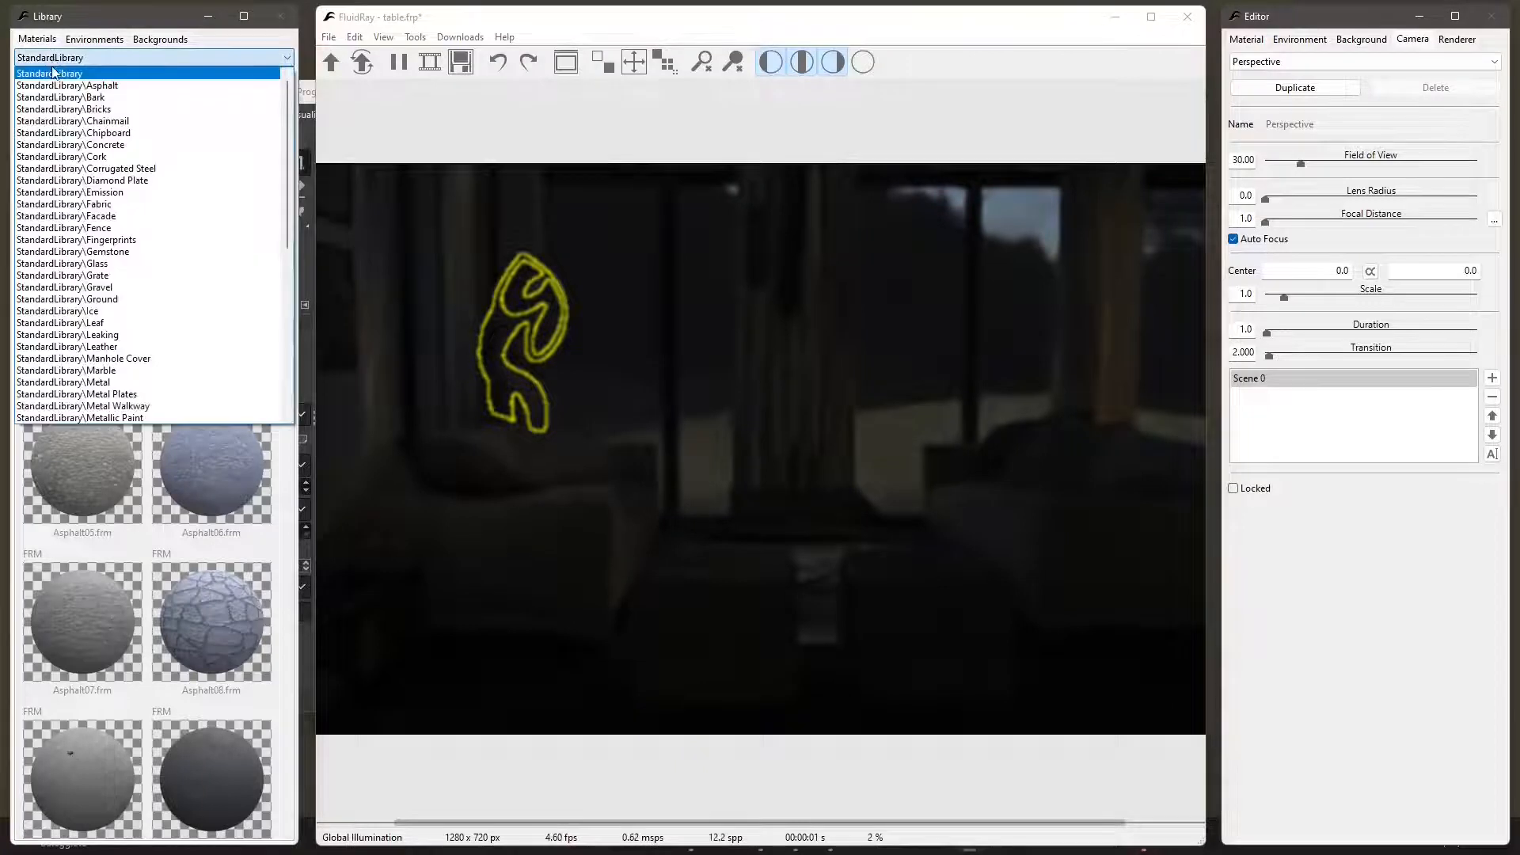
left_click(110, 194)
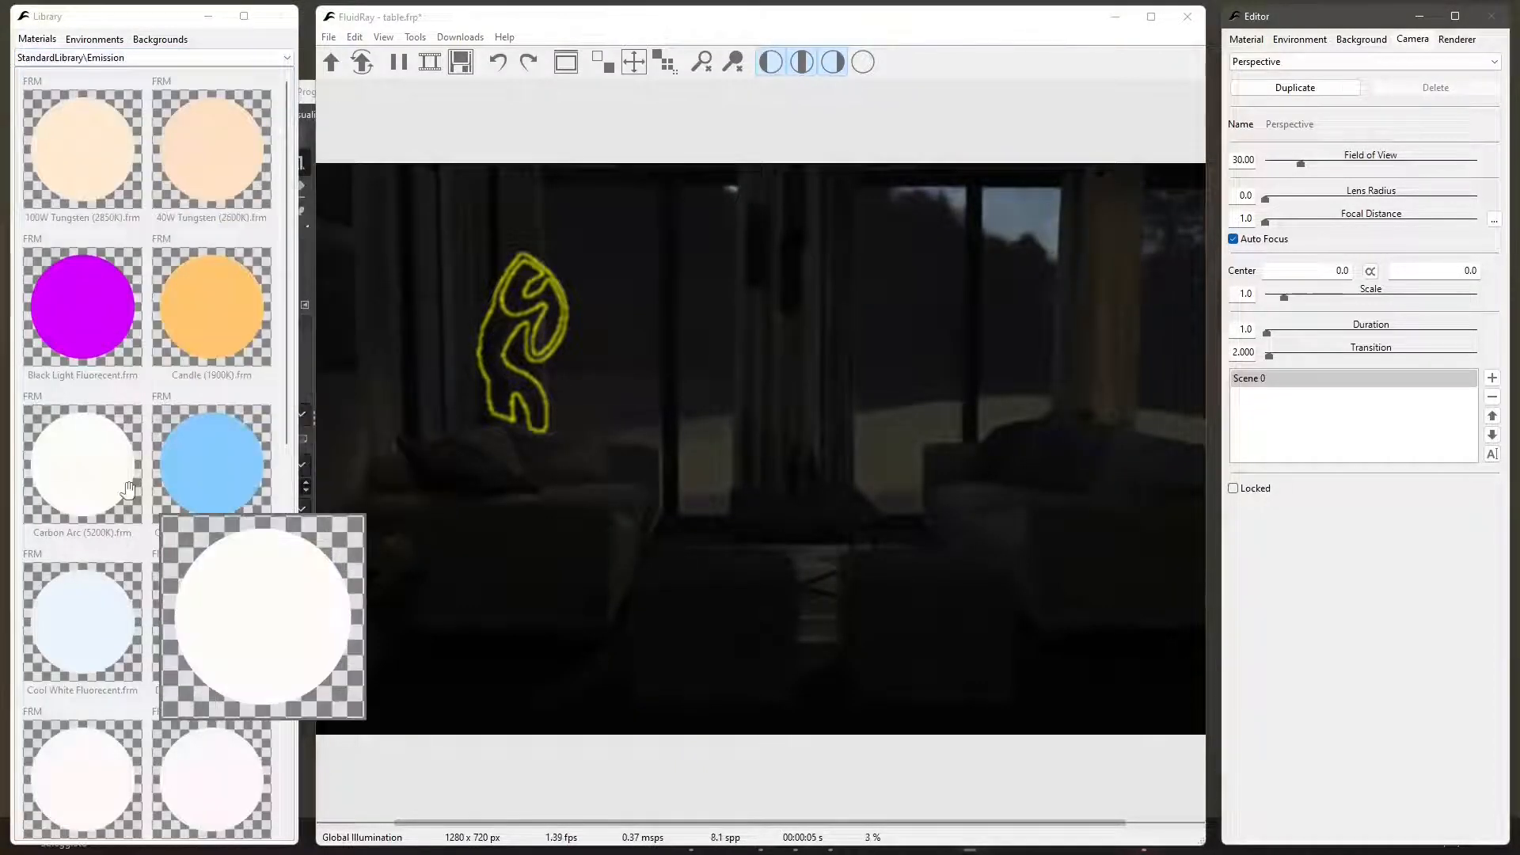
left_click_drag(129, 490, 500, 333)
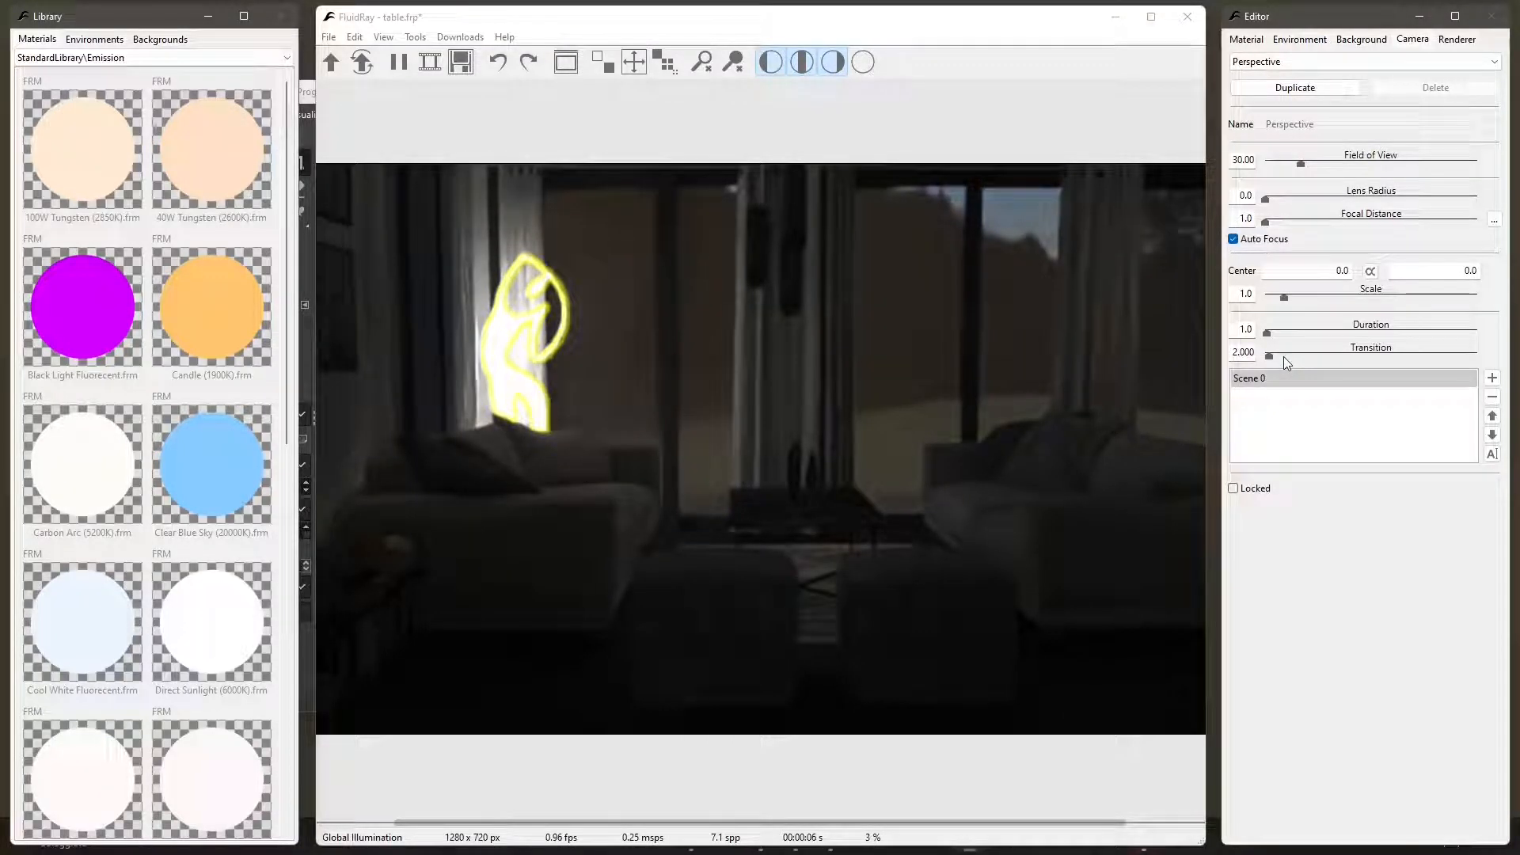
- Select the sculptural object's Carbon Arc (5200K) material and set its emission power to 130
left_click(500, 331)
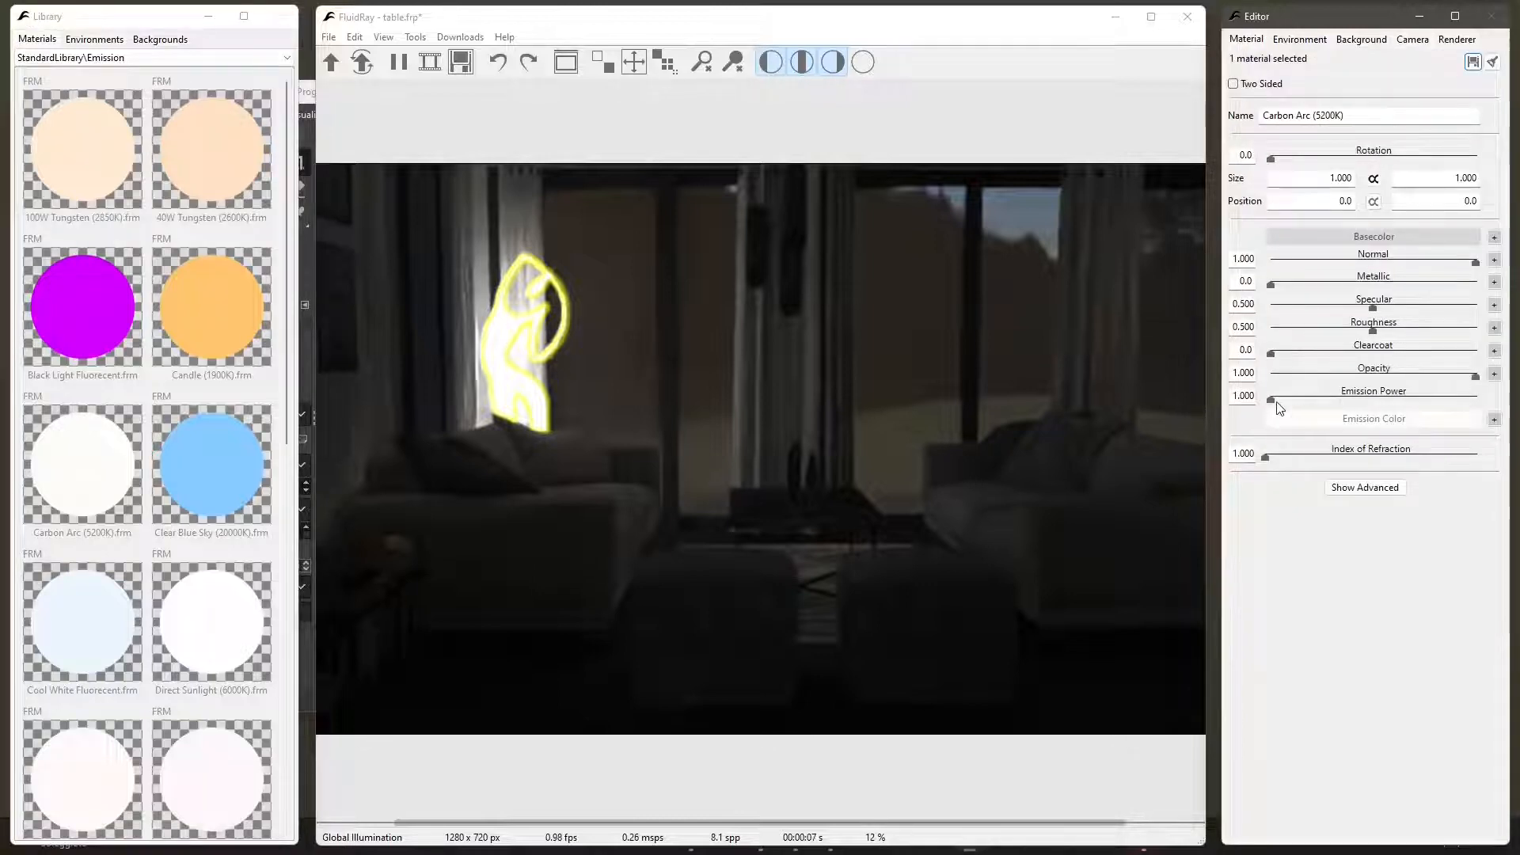
left_click_drag(1271, 401, 1360, 401)
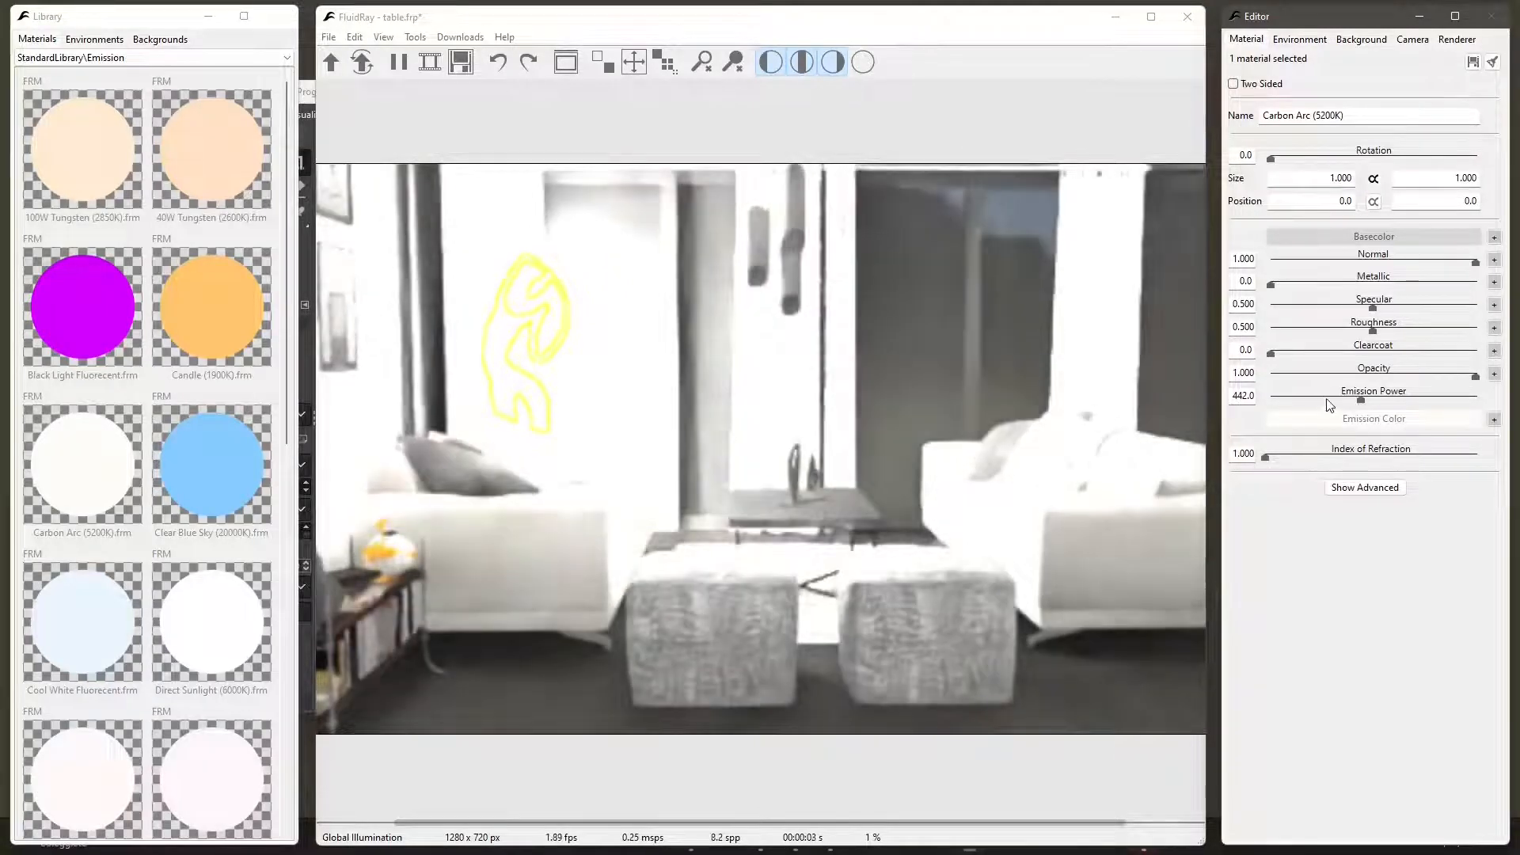
left_click_drag(1361, 401, 1296, 400)
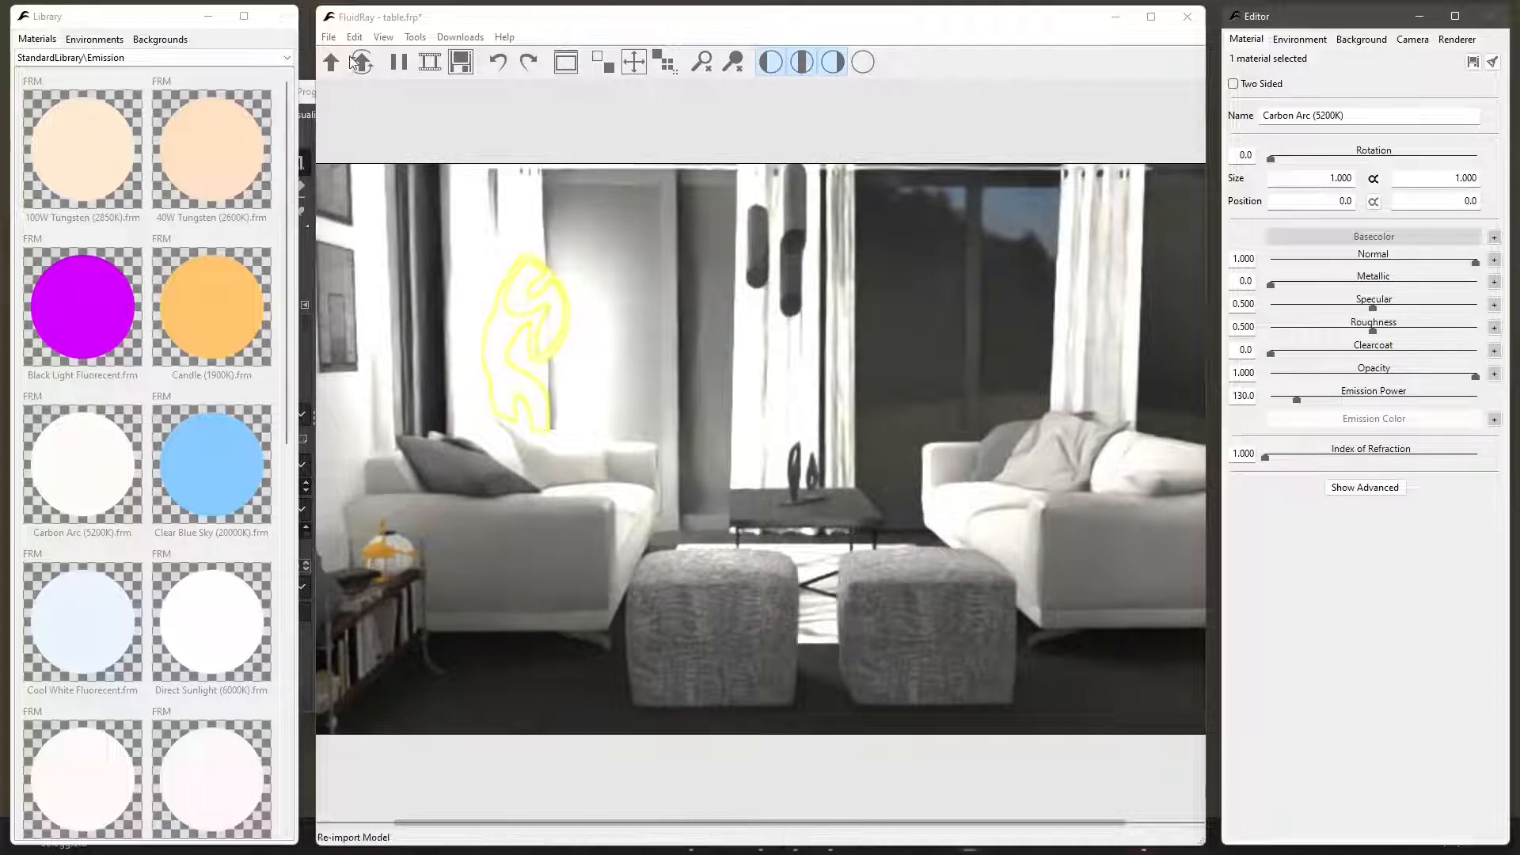
- Save the project under the new name "test interior" in the FLUIDRAY examples folder
left_click(327, 37)
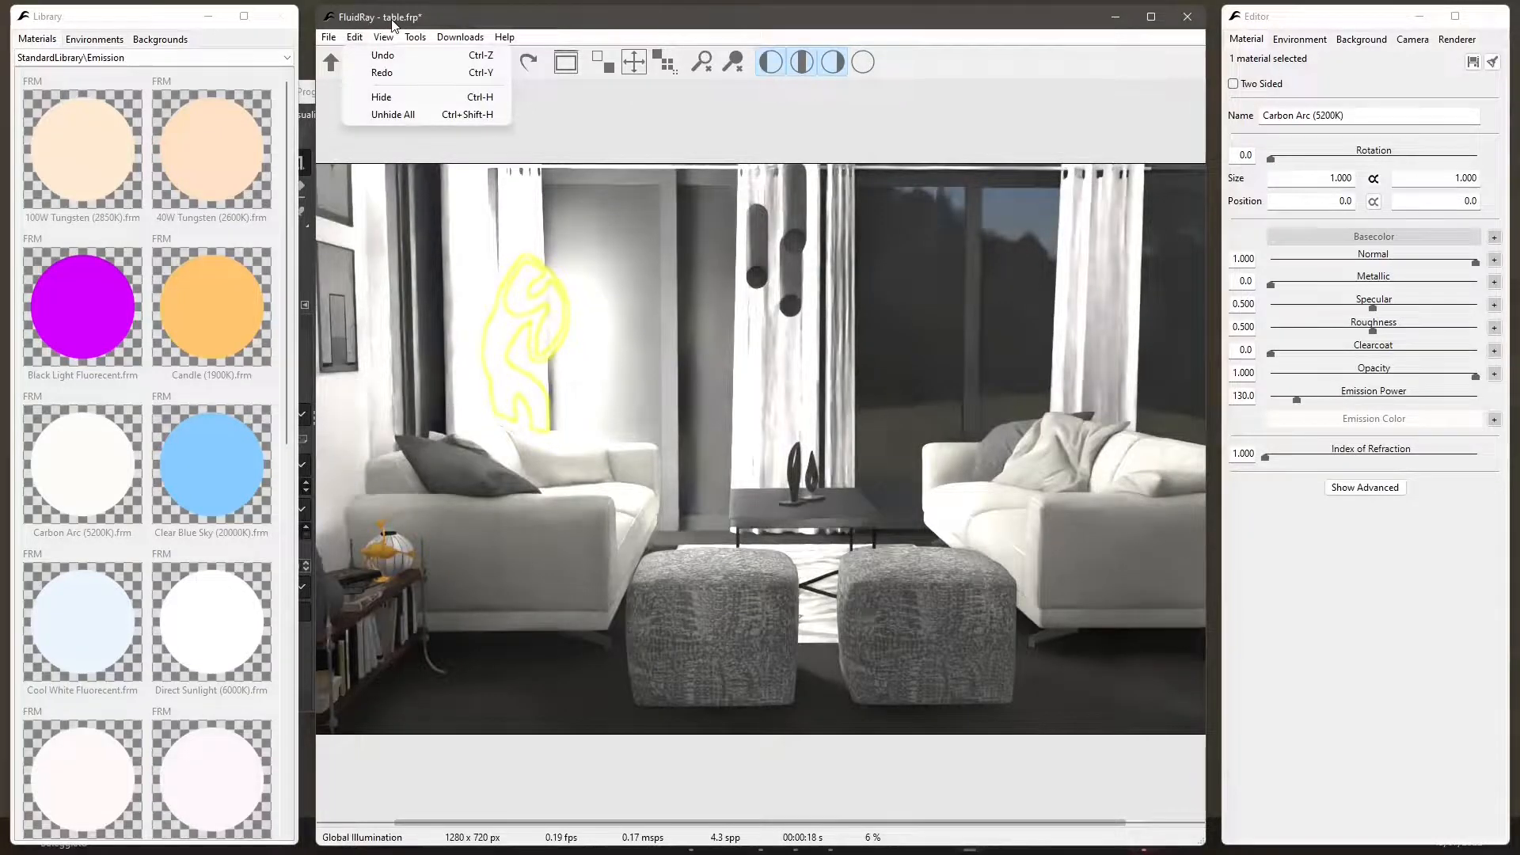
mouse_move(328, 38)
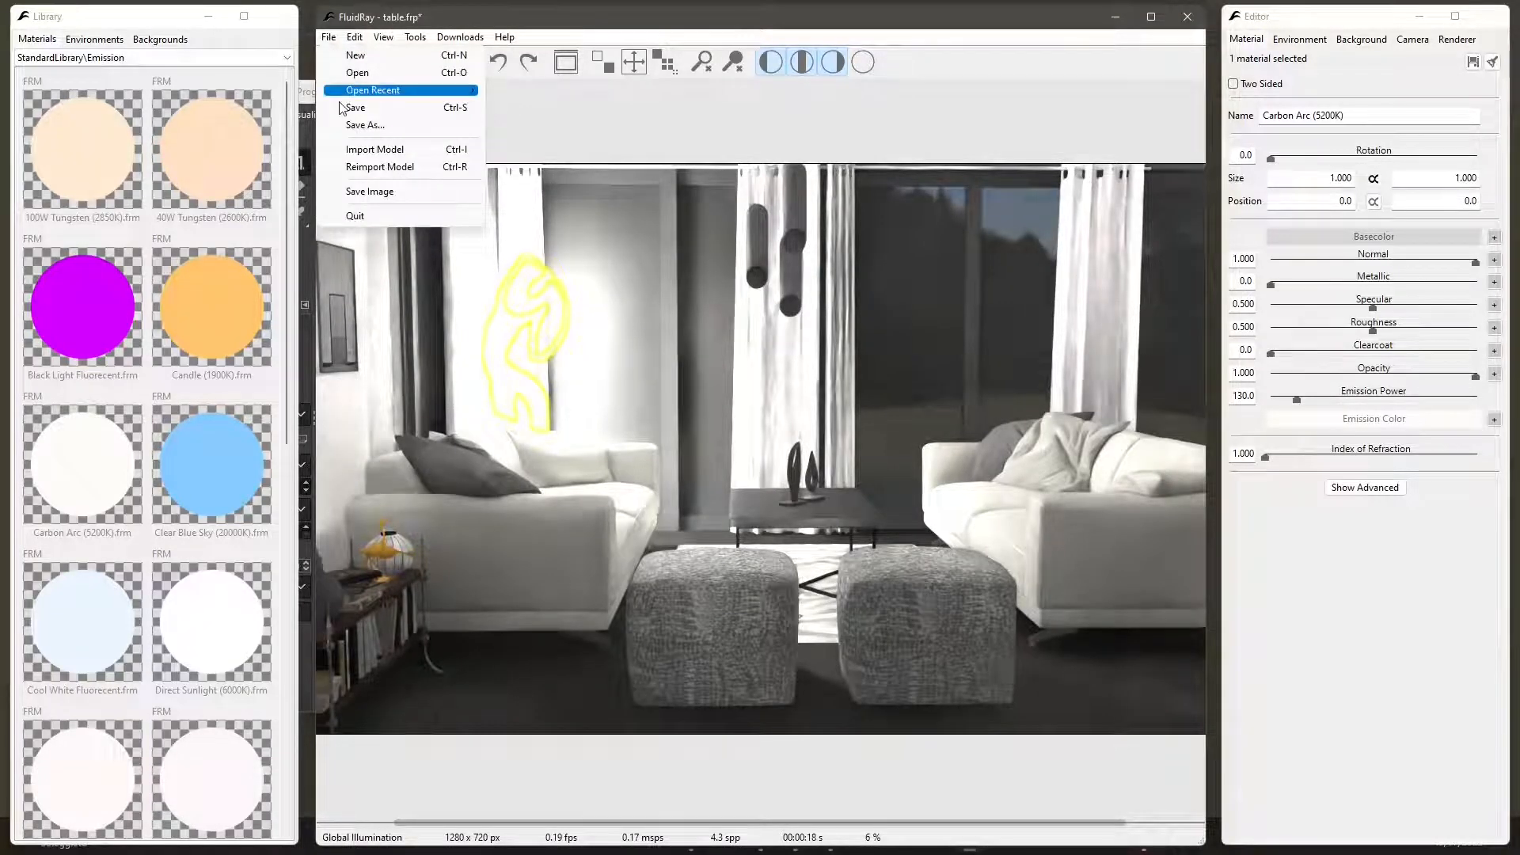
left_click(362, 125)
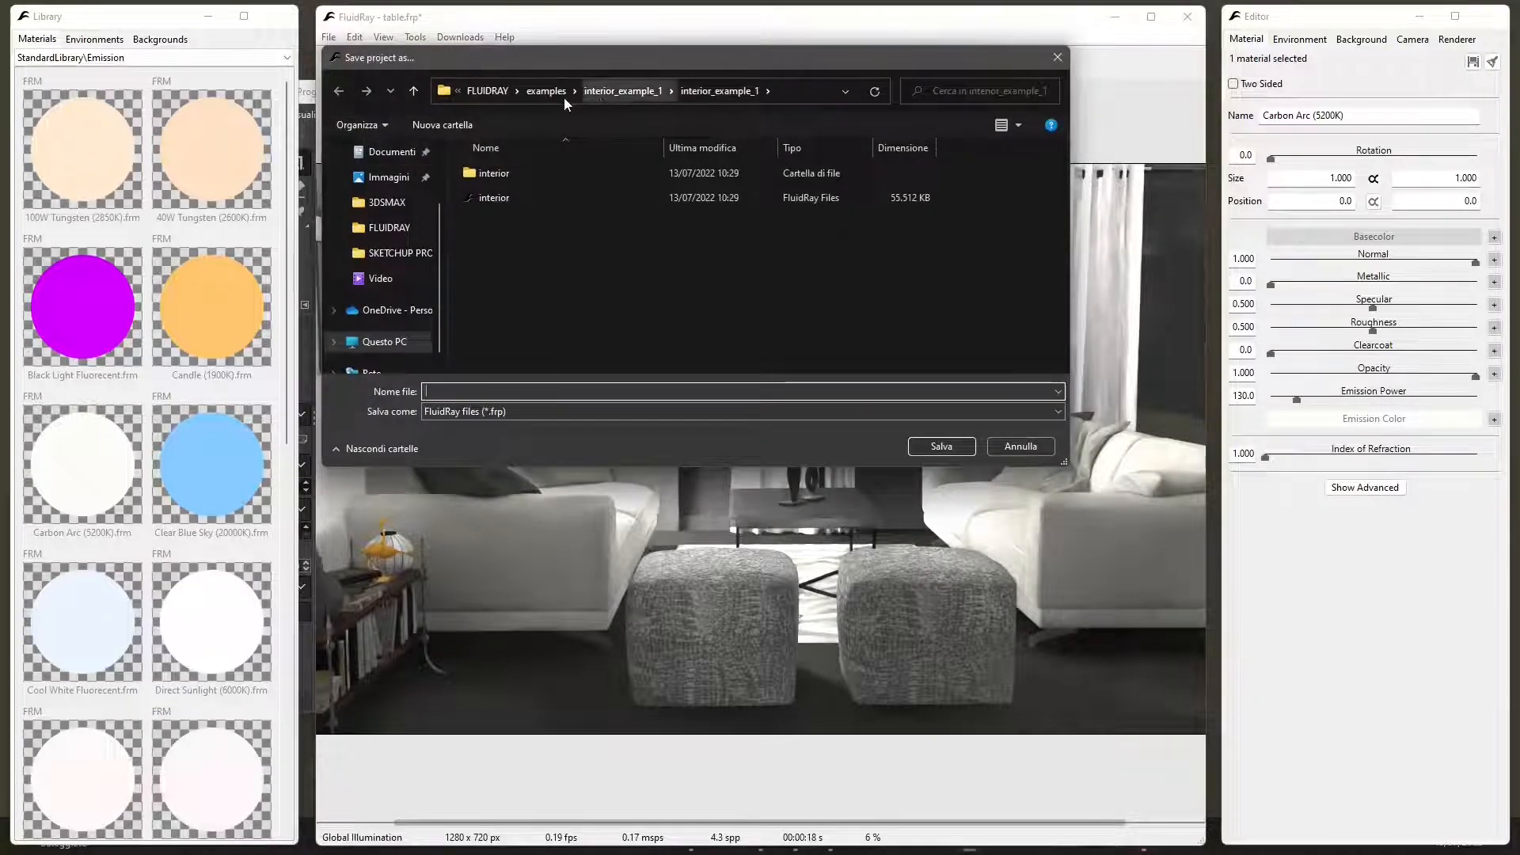
left_click(547, 95)
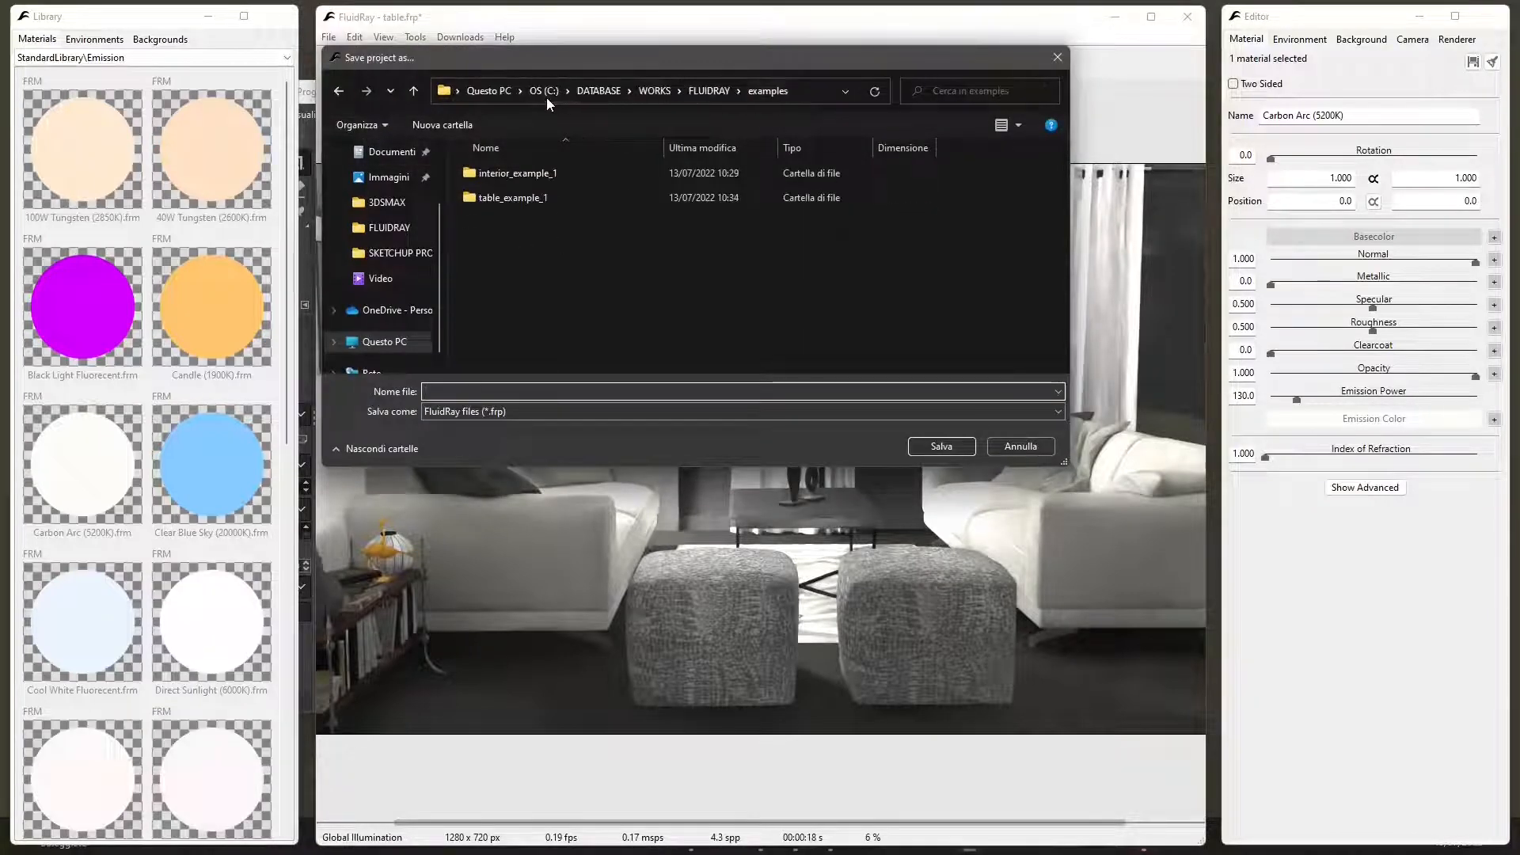
left_click(530, 391)
type("test interior")
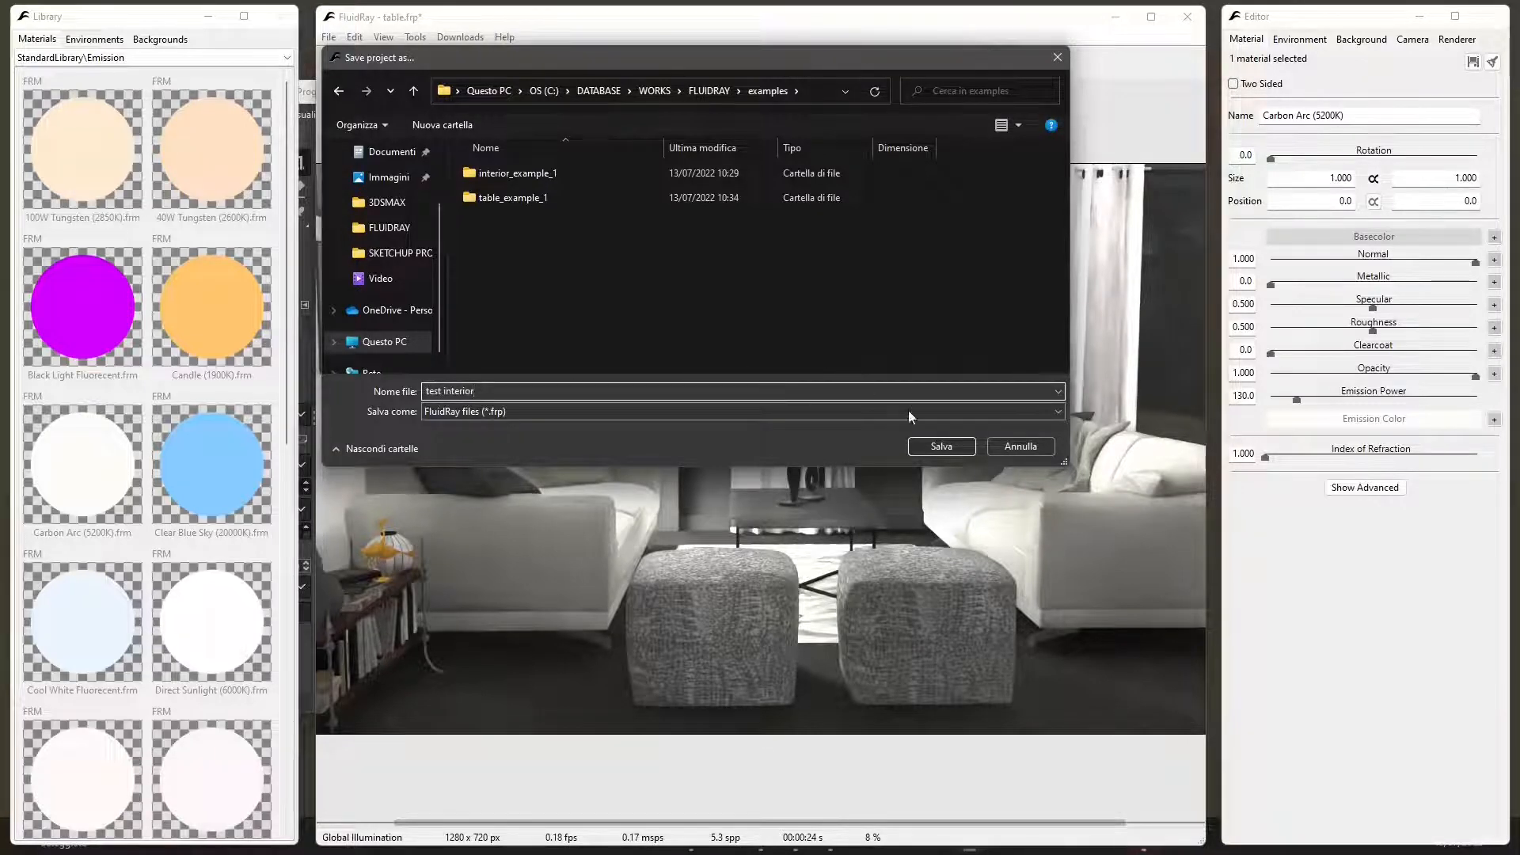
left_click(928, 447)
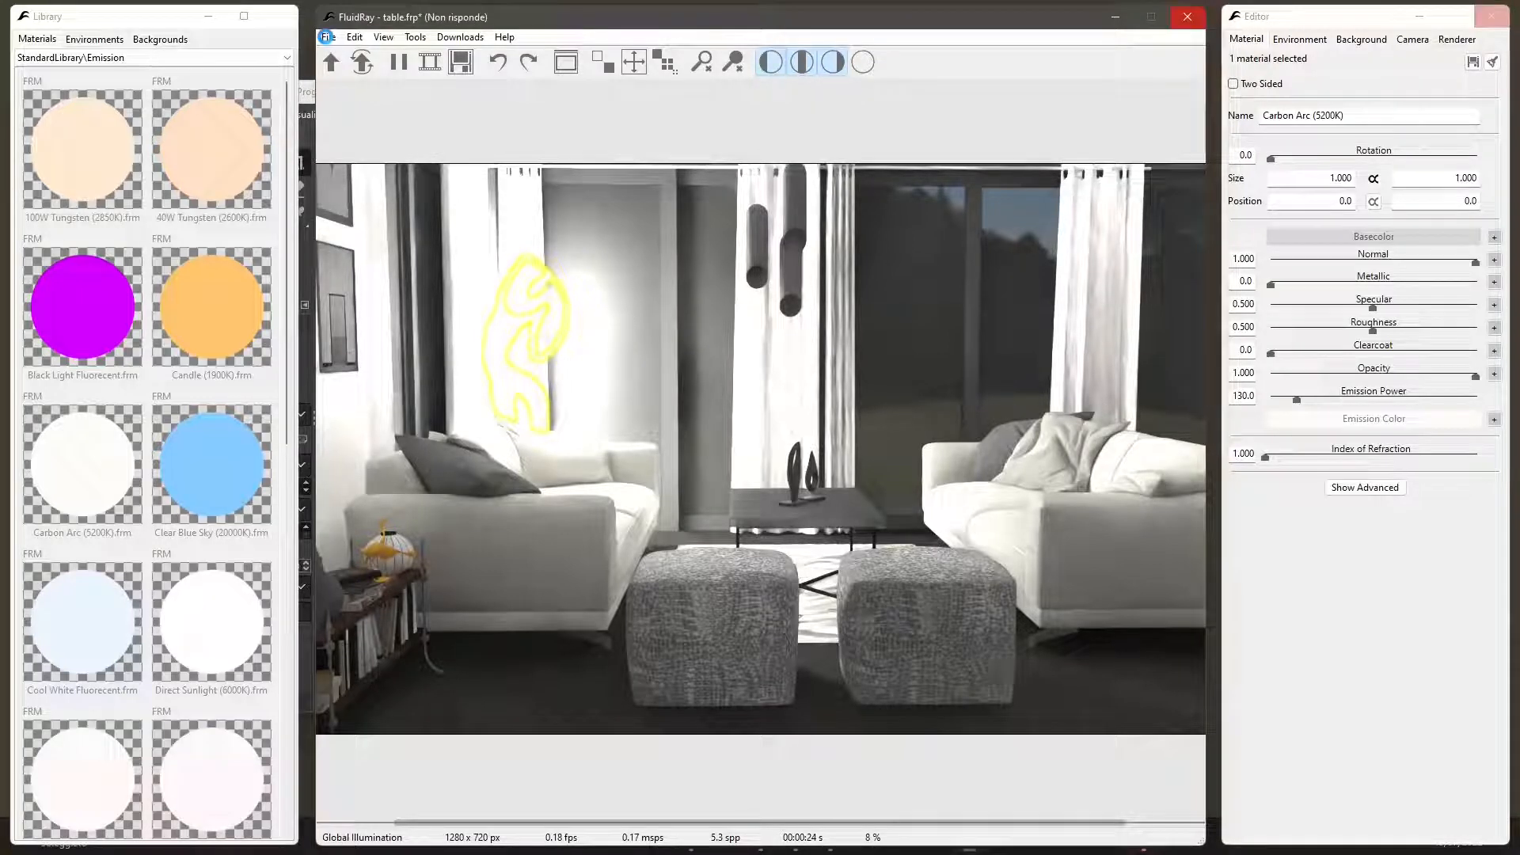
- Start a model import and browse to the Esportazione FBX 3D folder inside WORKS\REVIT LT
left_click(327, 36)
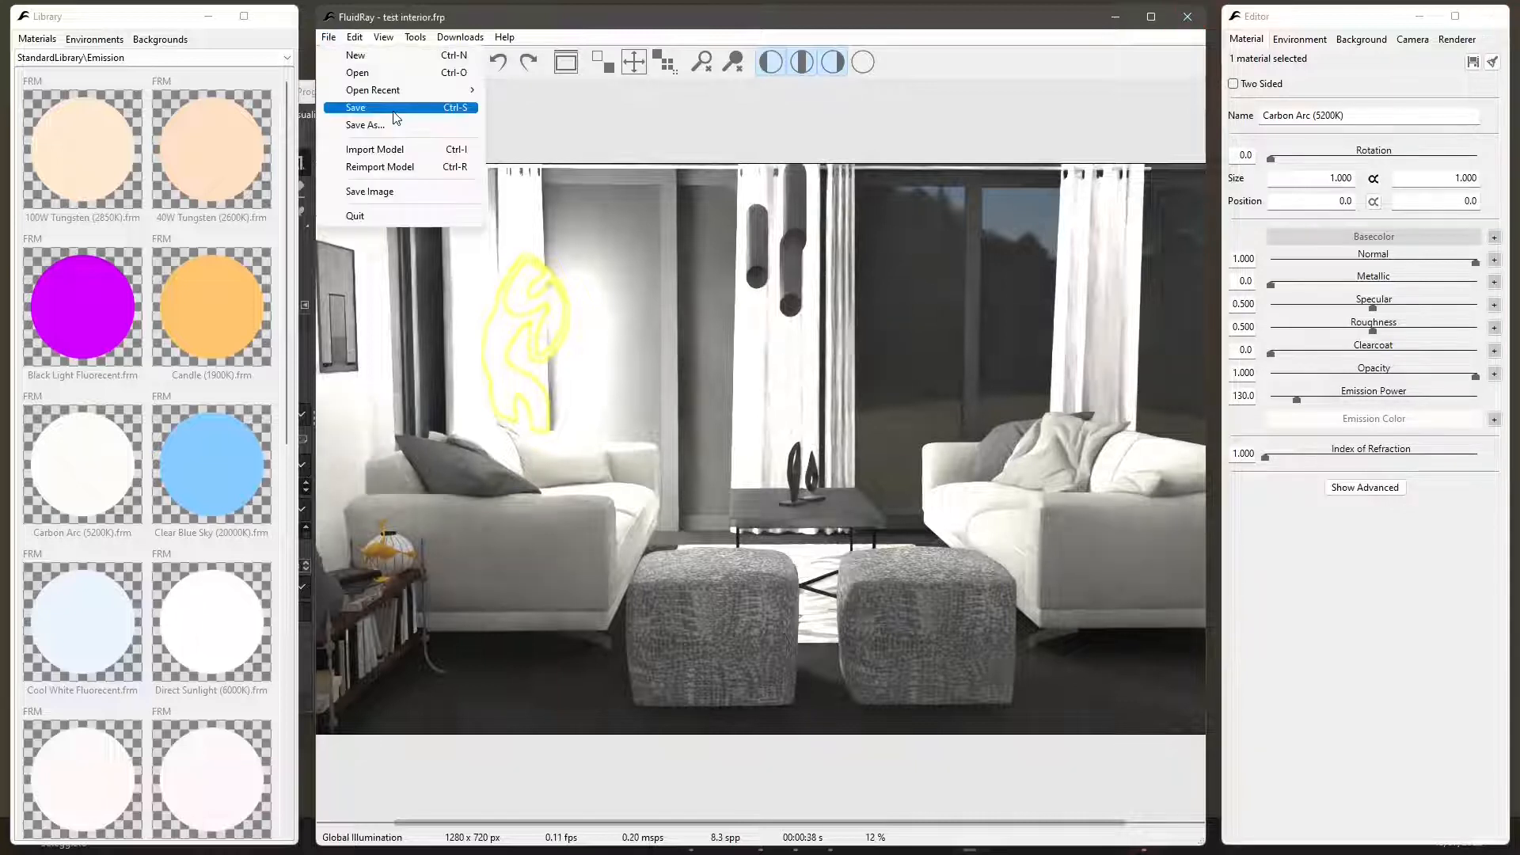
left_click(385, 155)
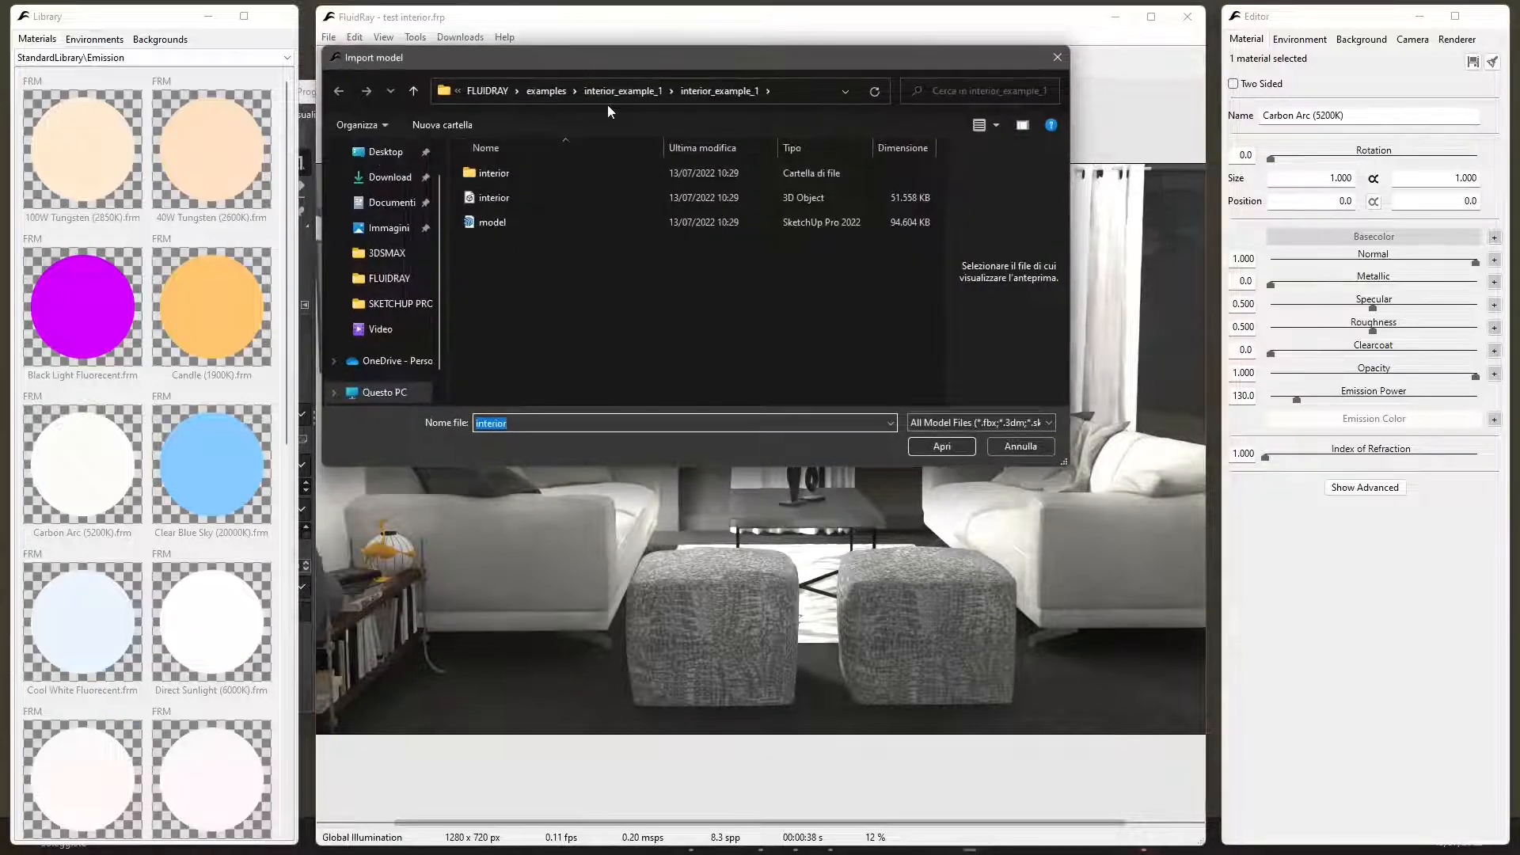
left_click(487, 92)
left_click(653, 92)
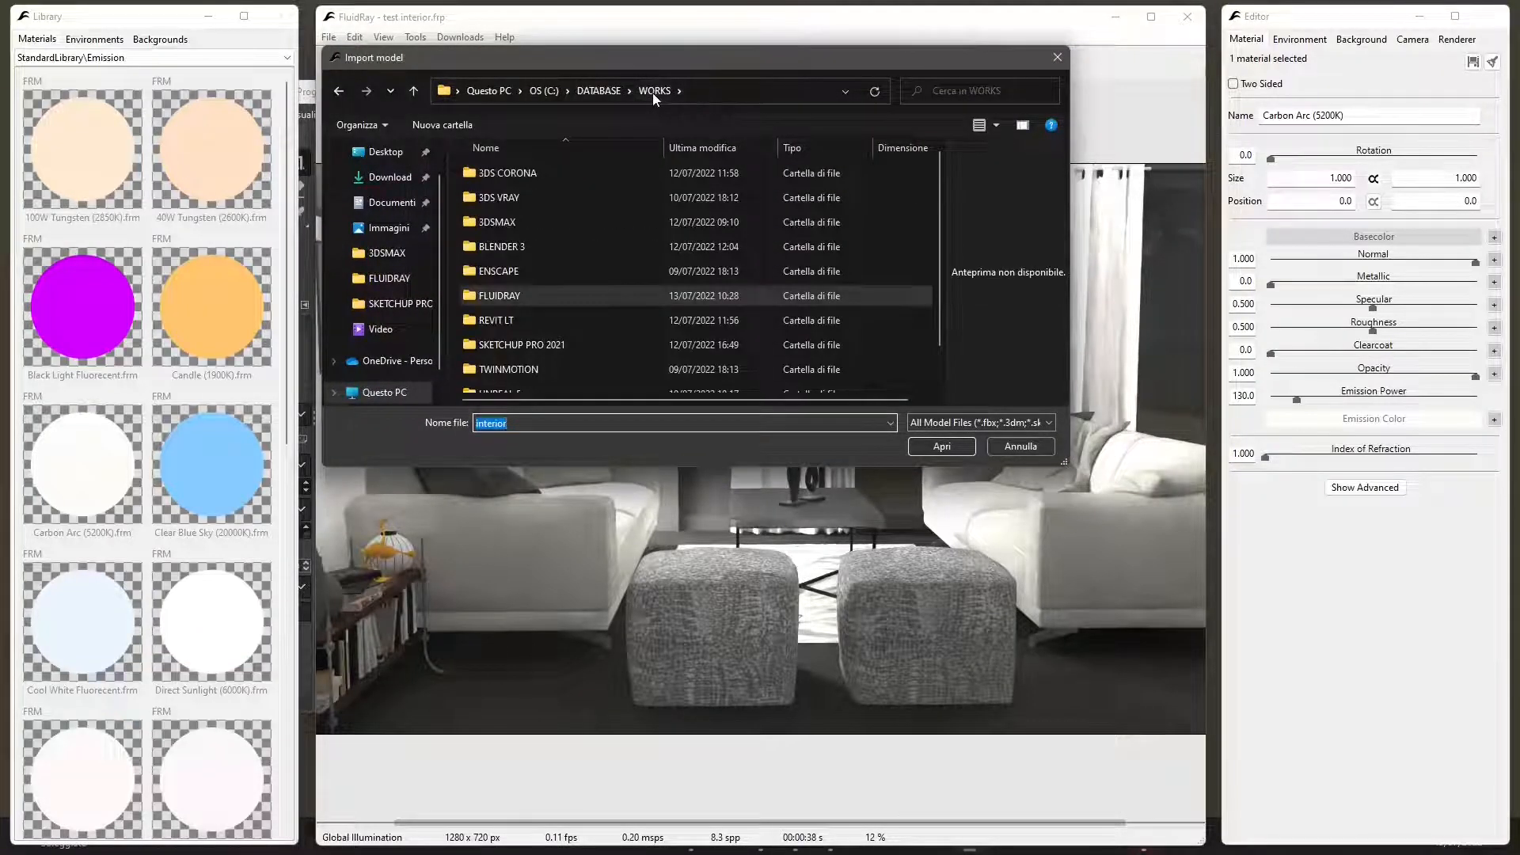
left_click(513, 322)
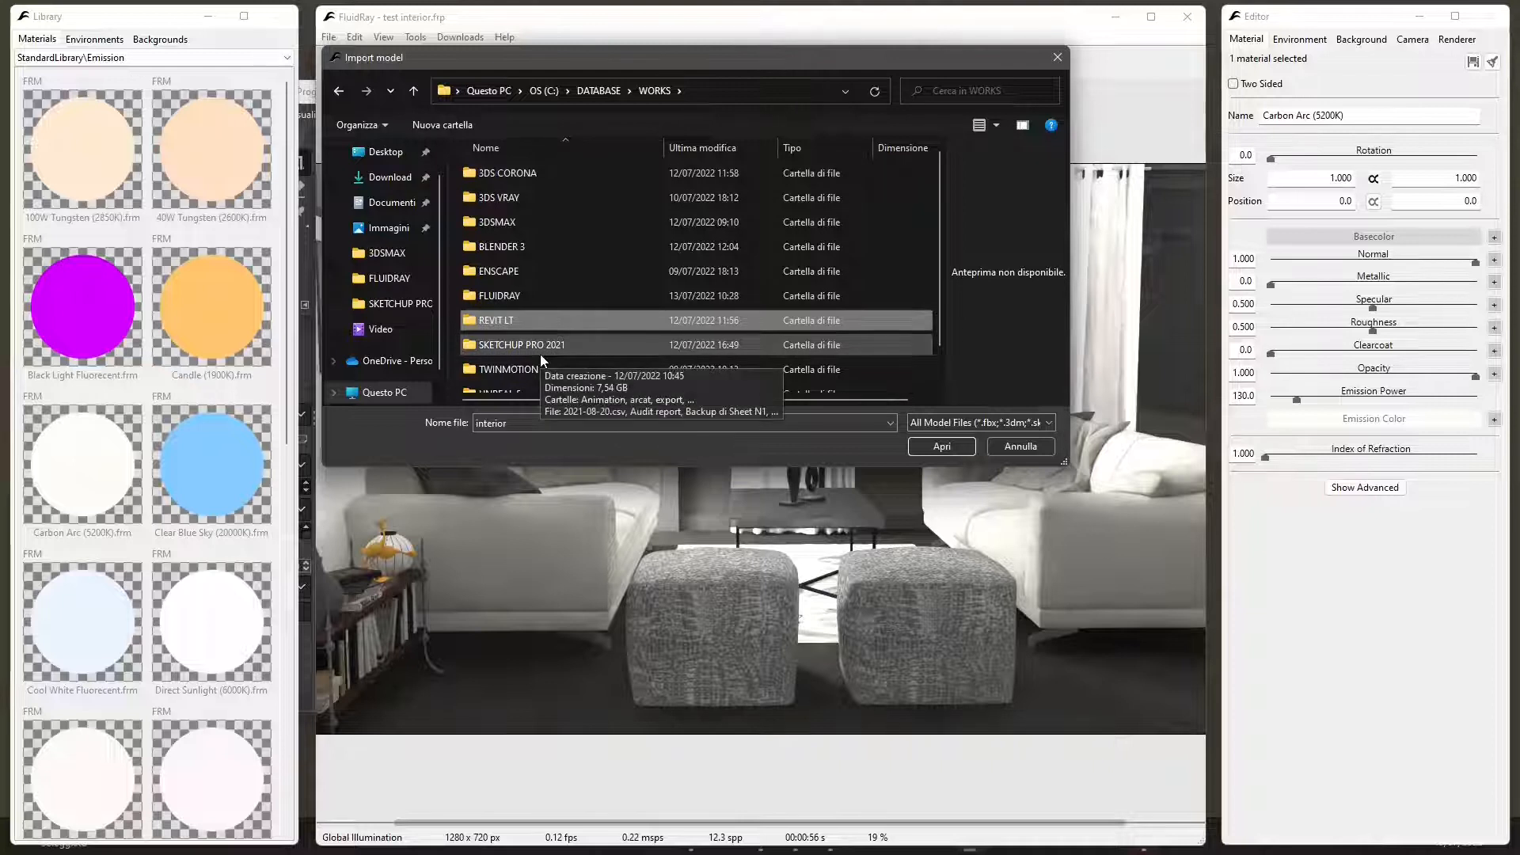
double_click(505, 324)
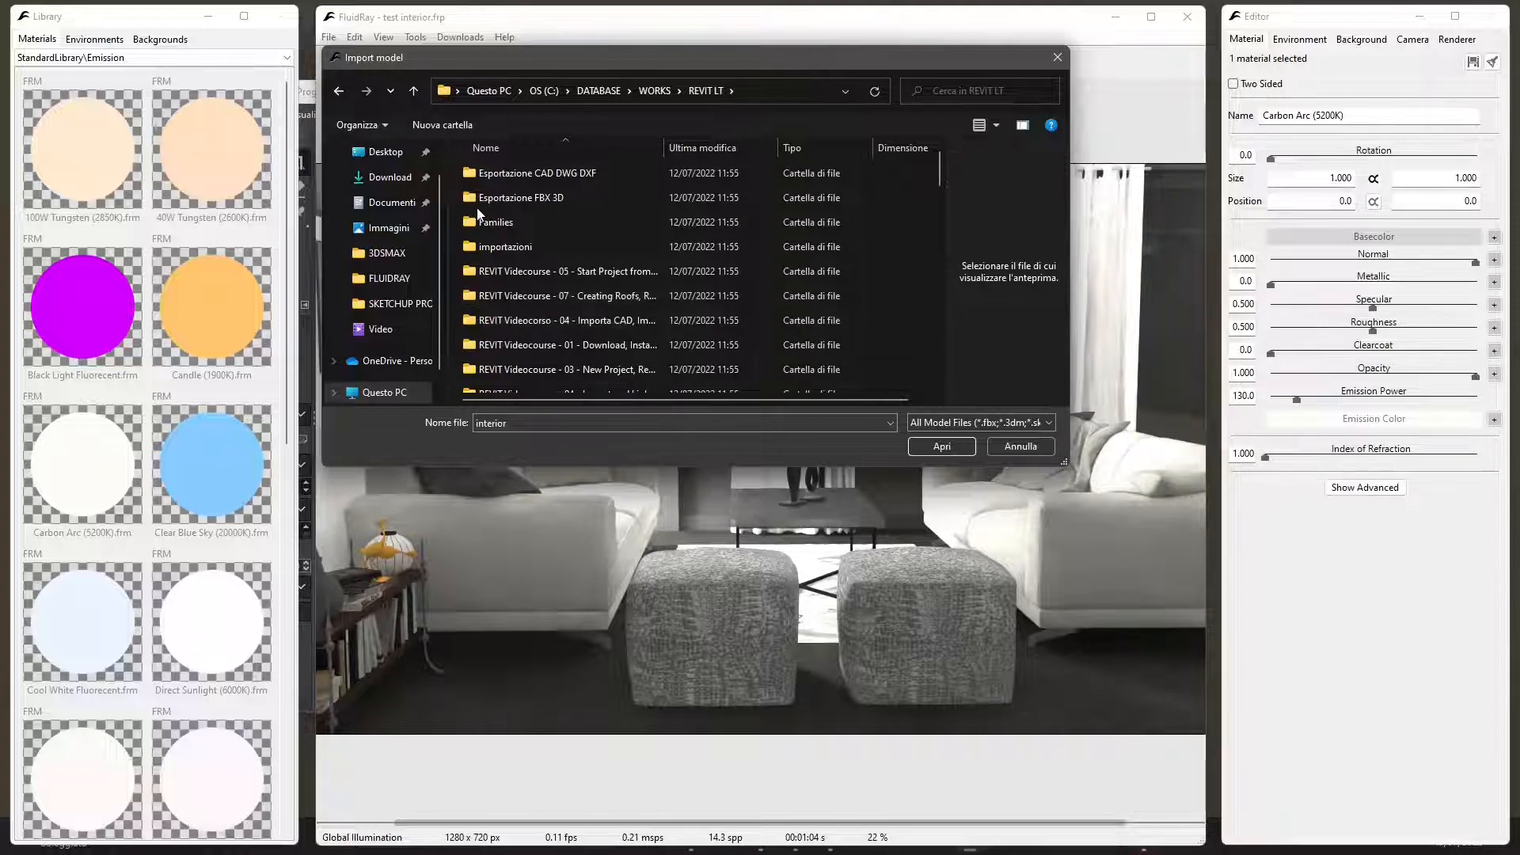
double_click(523, 202)
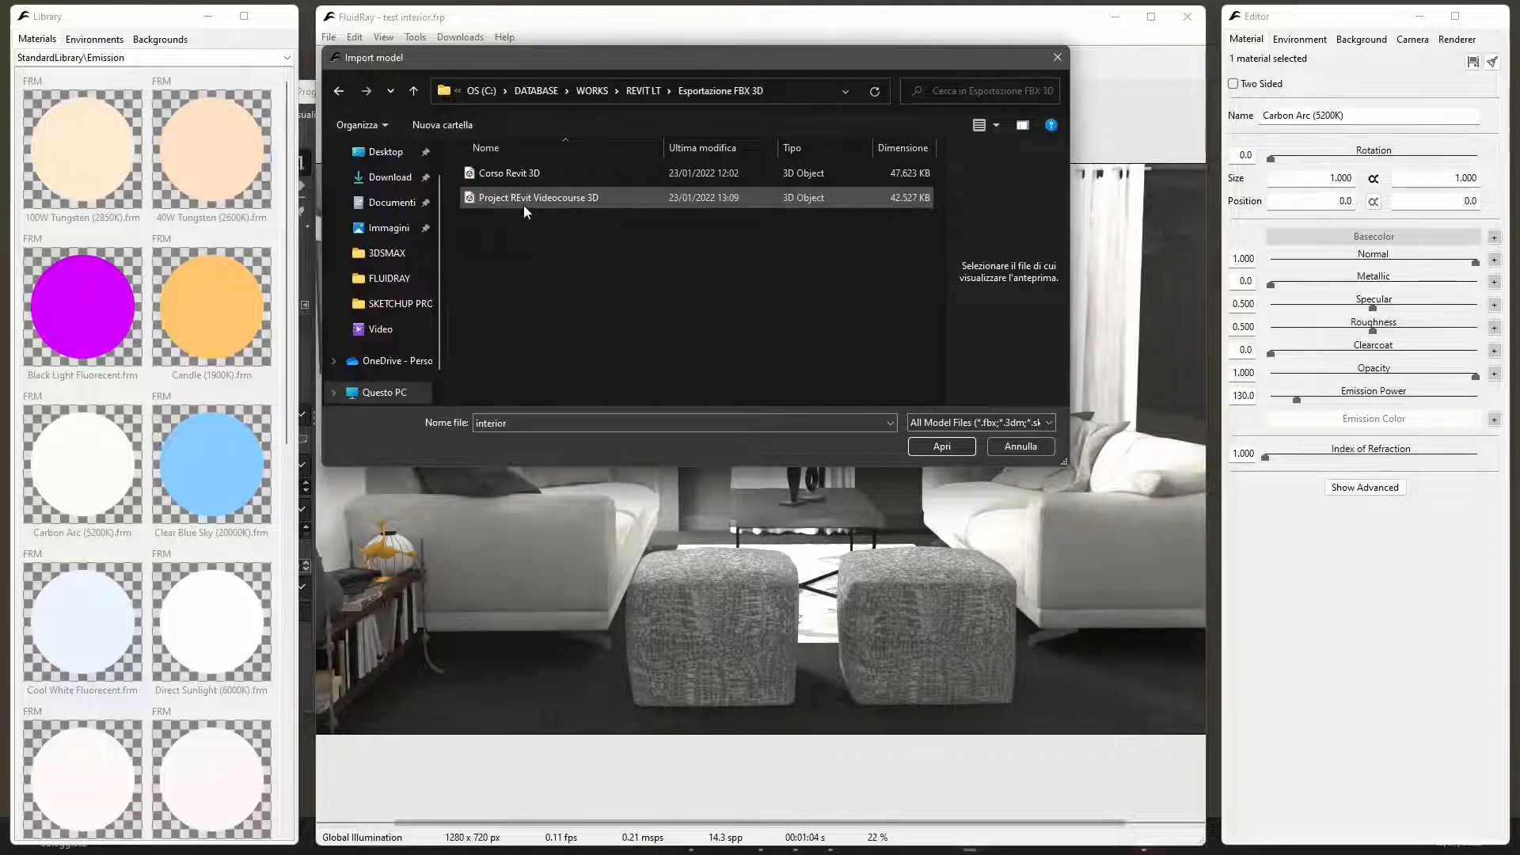
- Check the file properties of the Corso Revit 3D FBX model and import it, allowing the rendering to restart
left_click(528, 174)
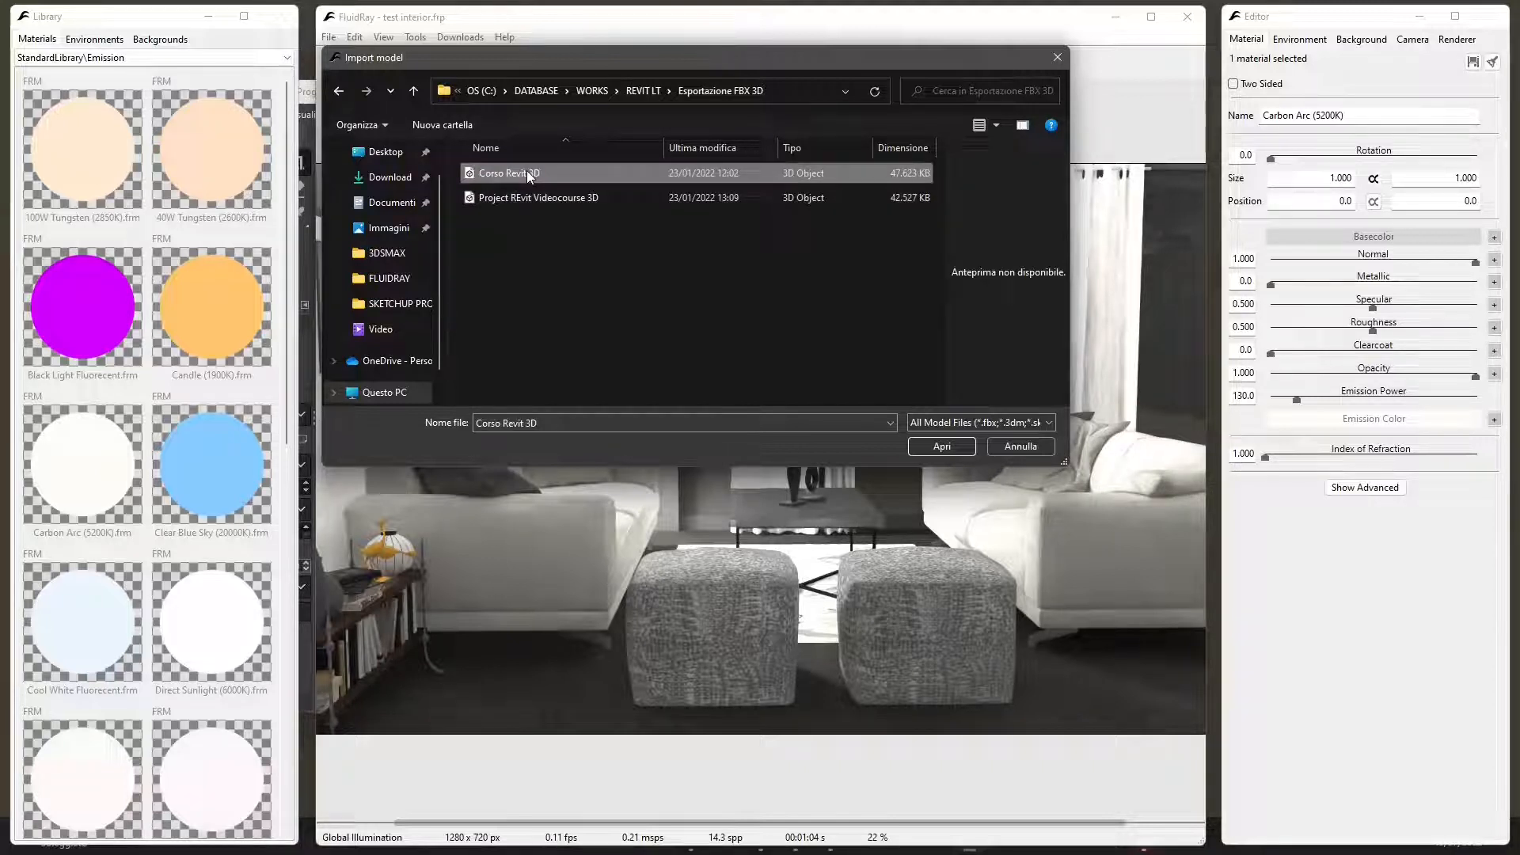
right_click(493, 172)
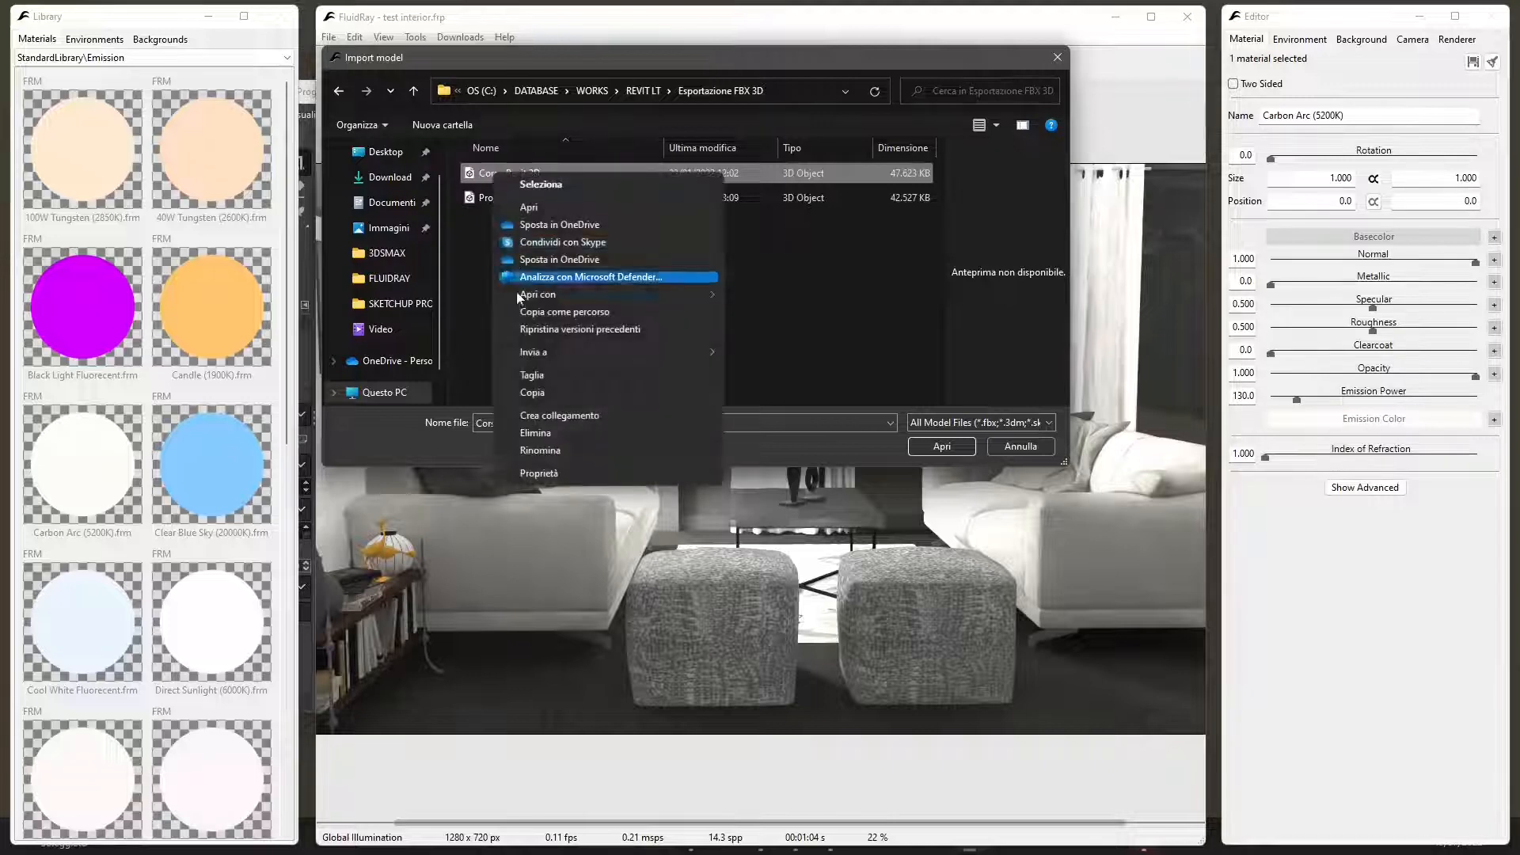
left_click(531, 478)
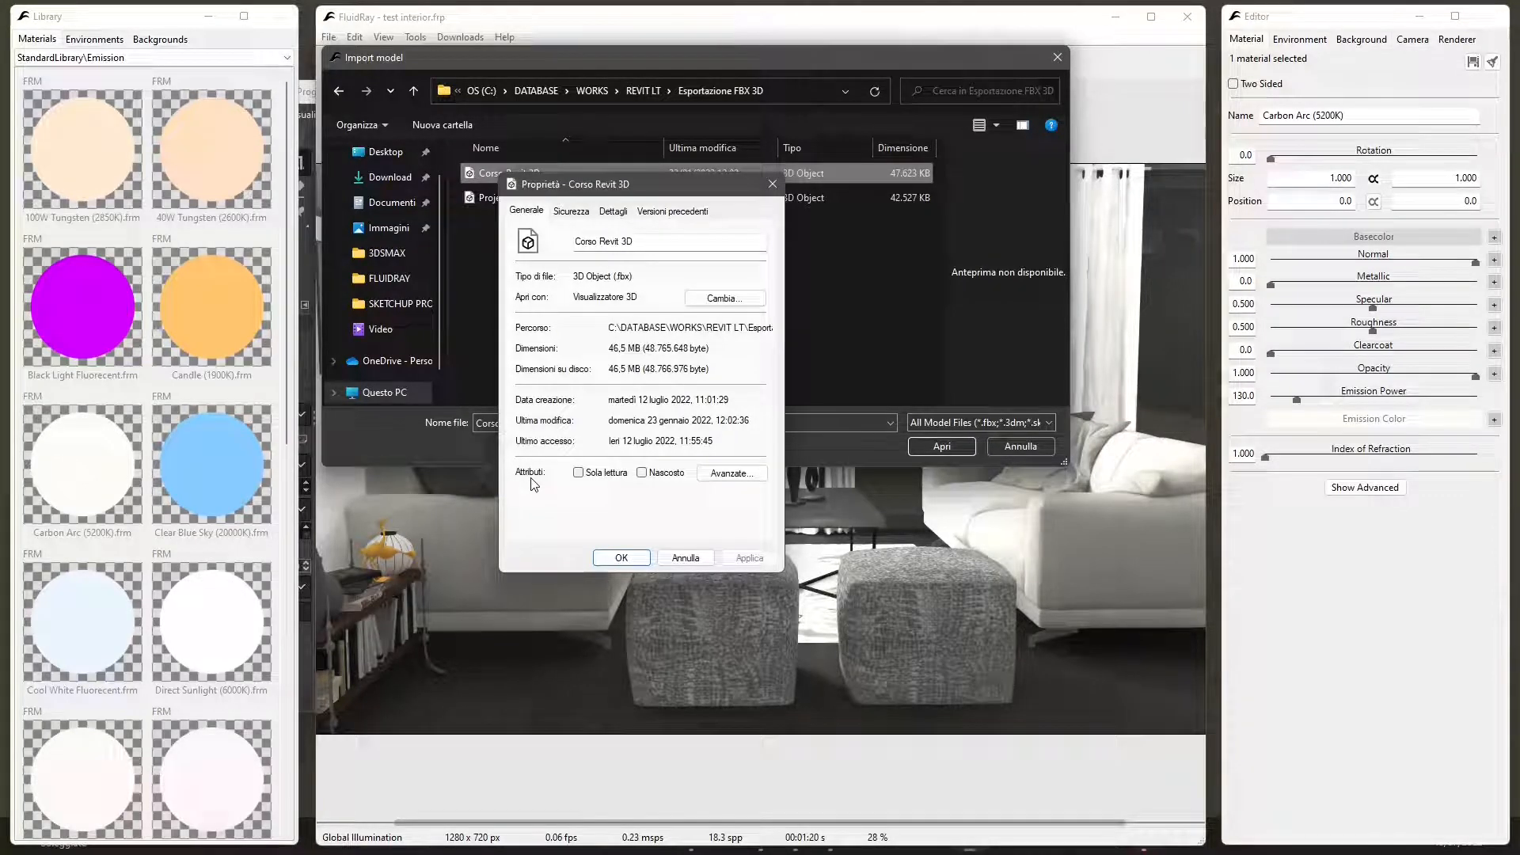
key("Escape")
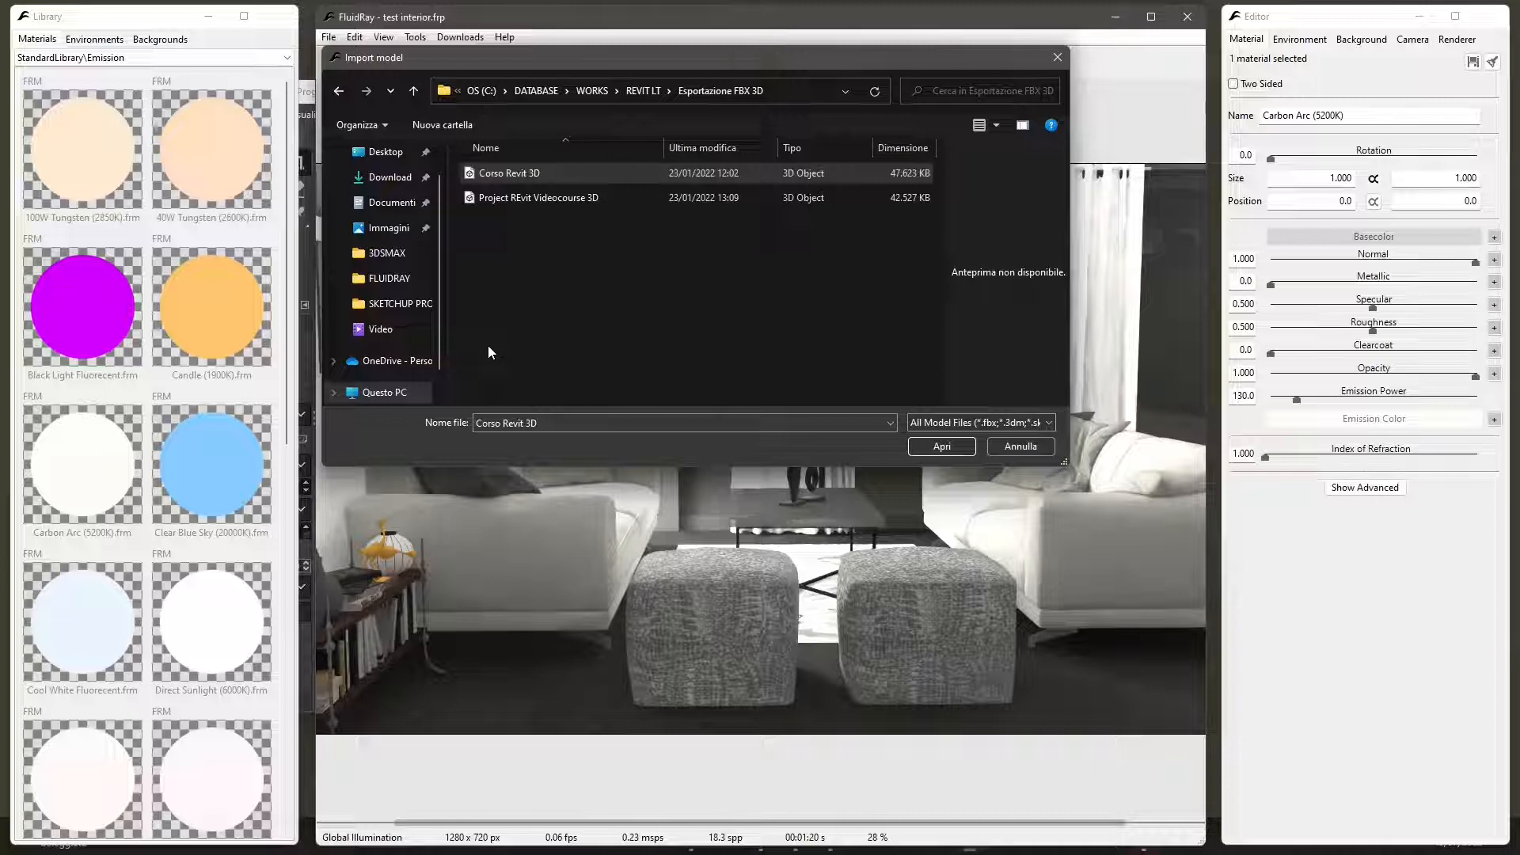
left_click(999, 424)
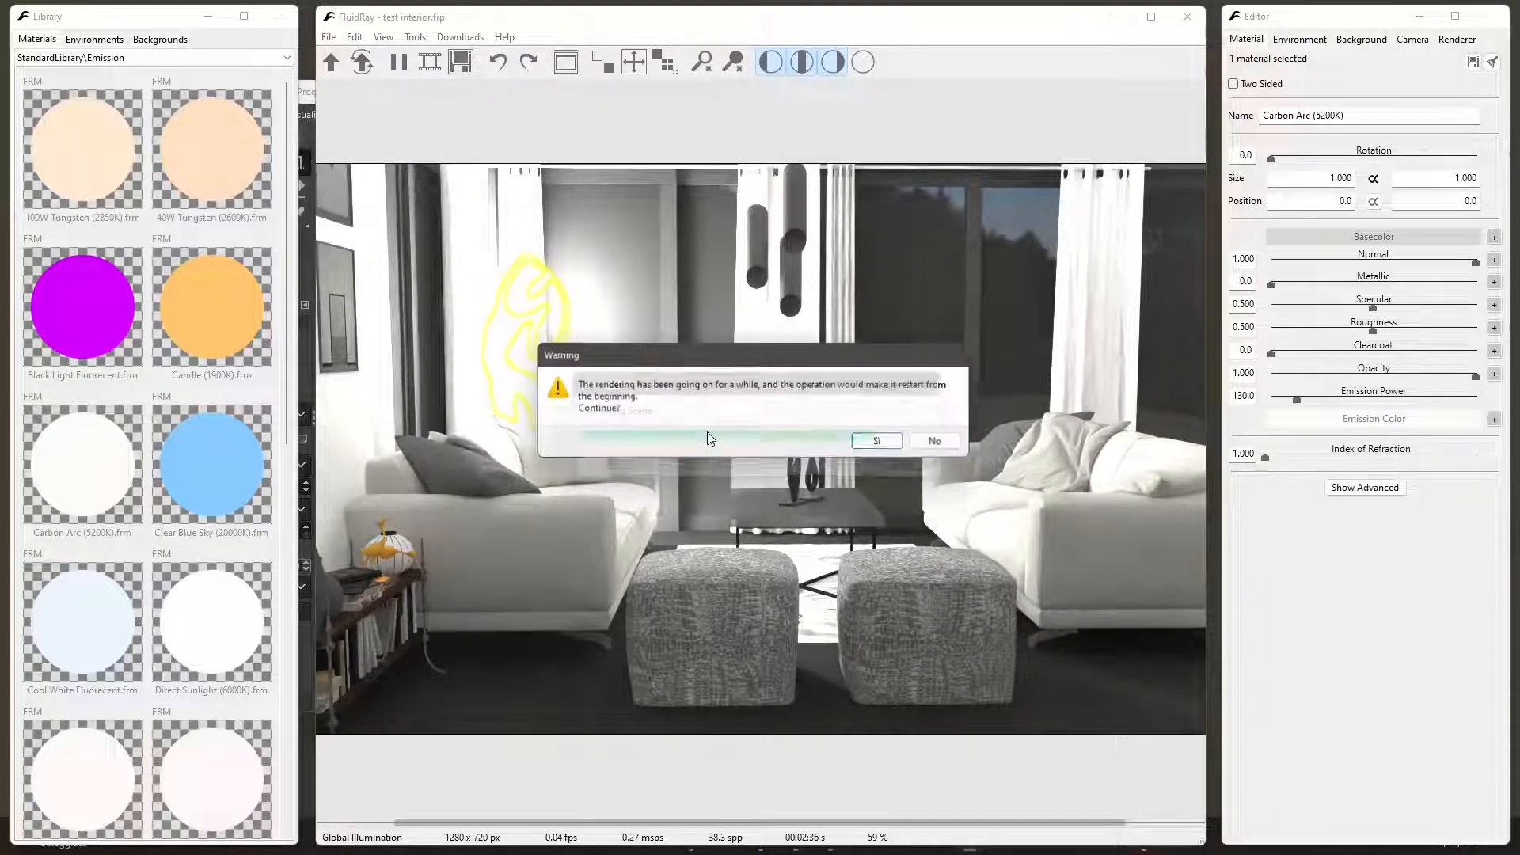
left_click(878, 442)
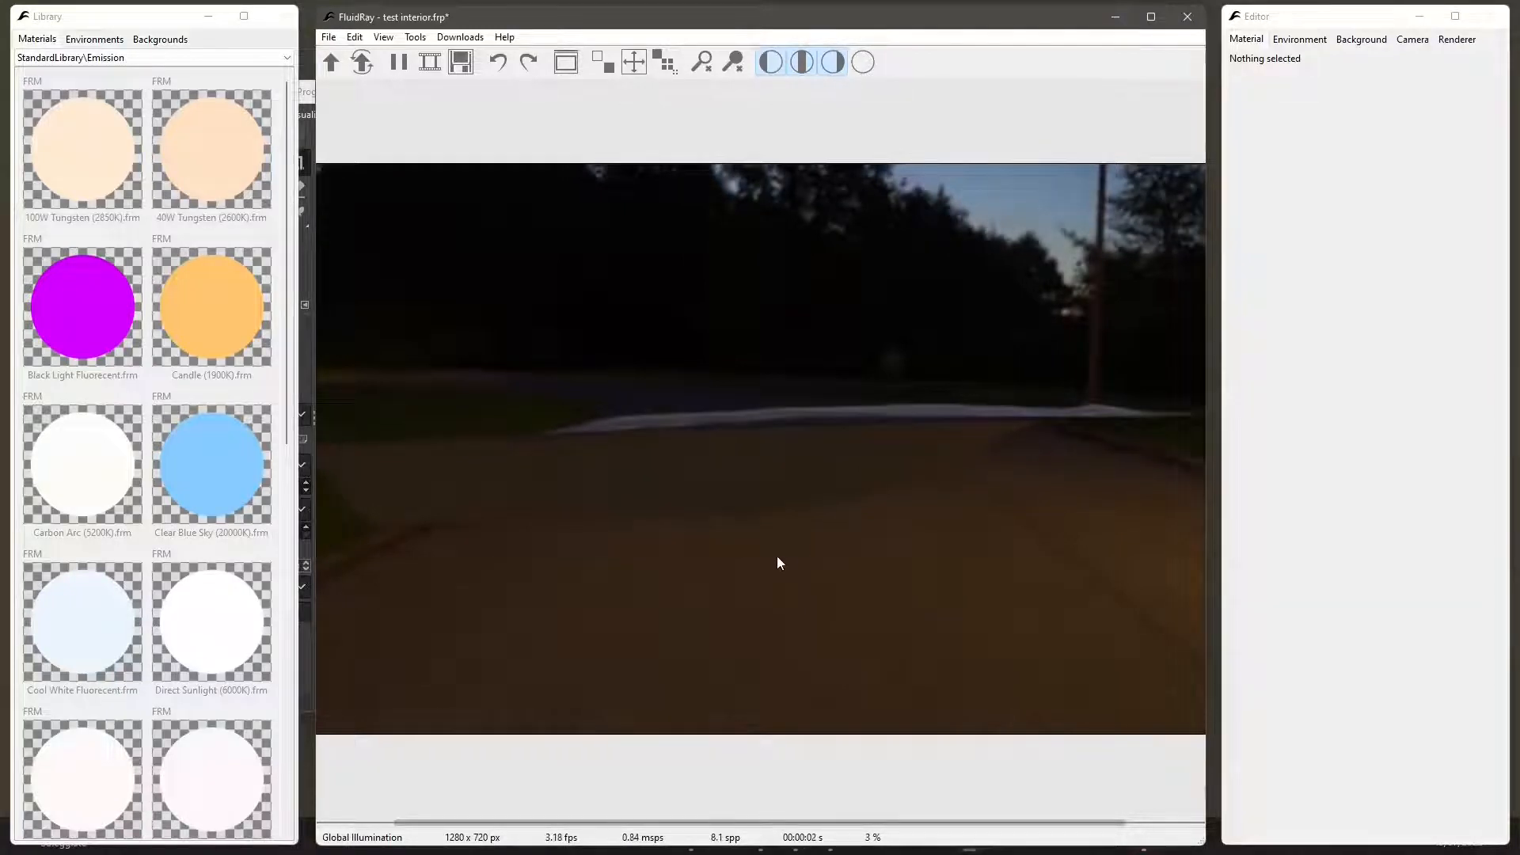
- Position the camera so it frames the corner of the imported building and the wall with the REVIT lettering
left_click_drag(778, 559, 931, 472)
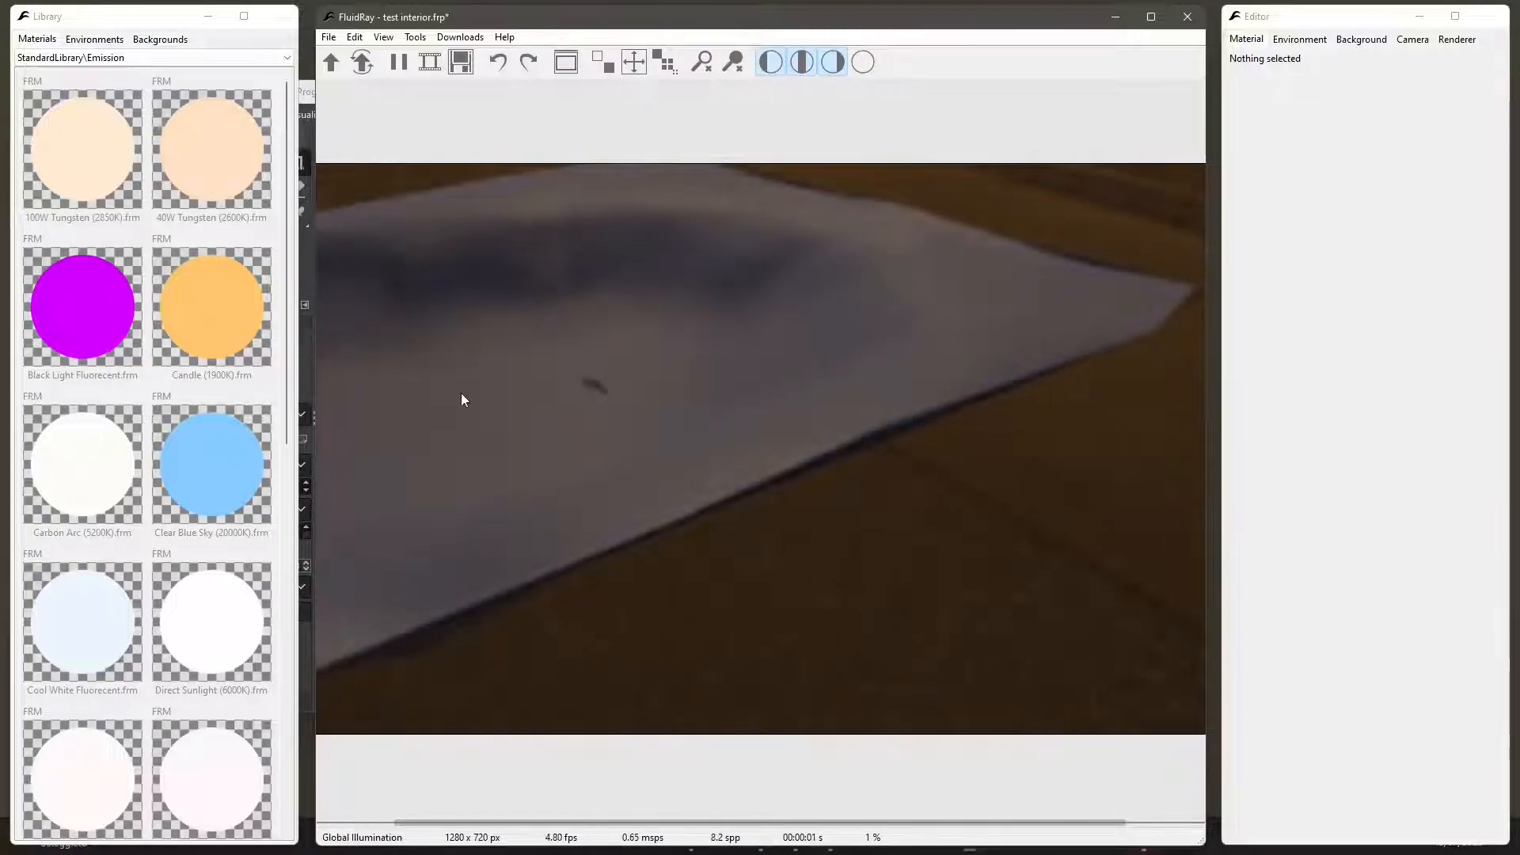
scroll(465, 402, "up", 4)
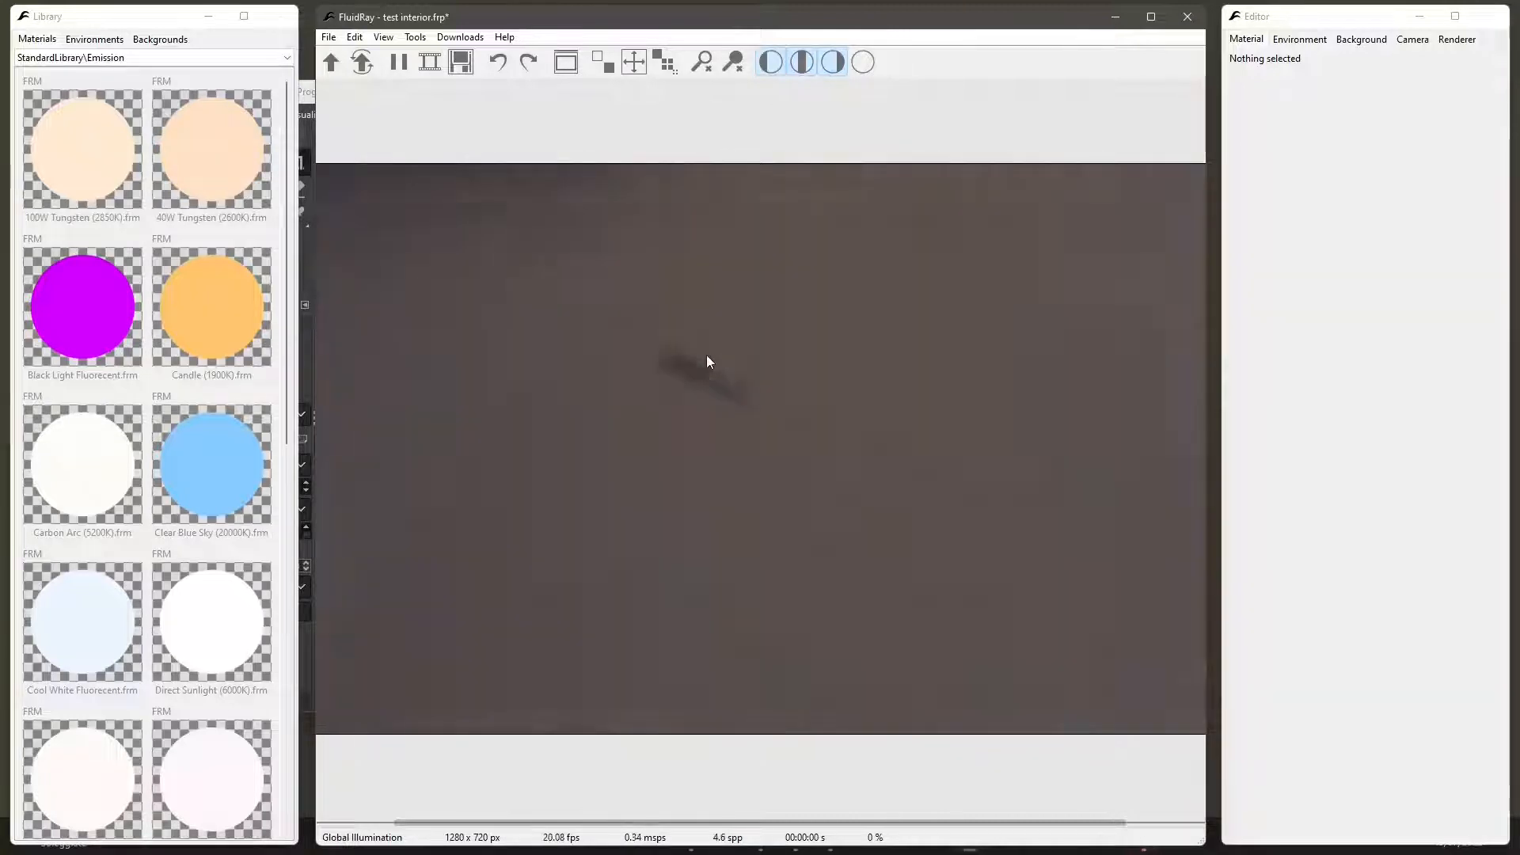
scroll(669, 361, "up", 3)
scroll(683, 358, "up", 5)
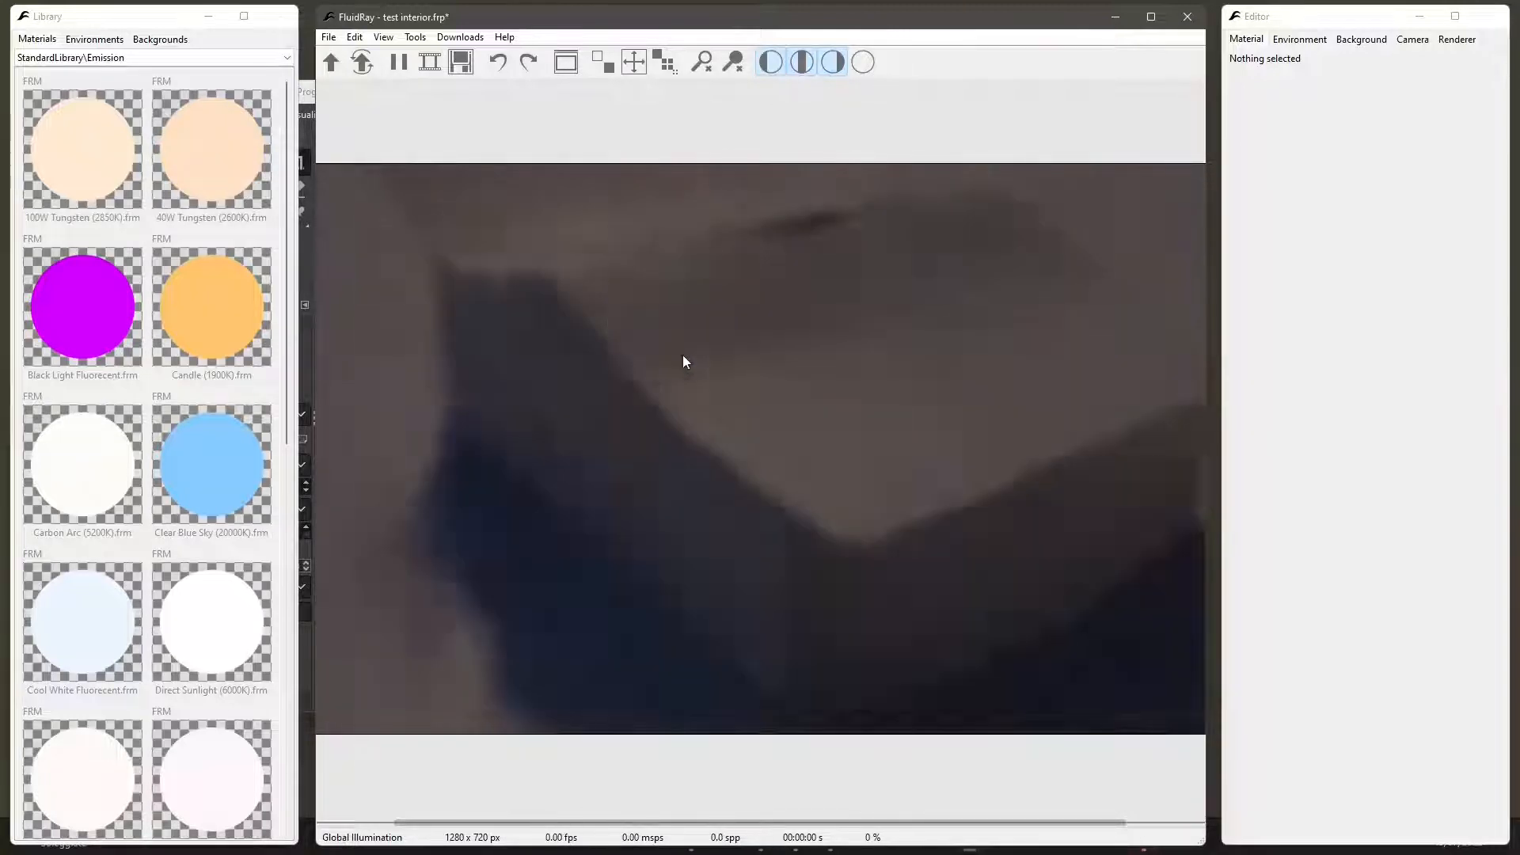
scroll(710, 436, "down", 5)
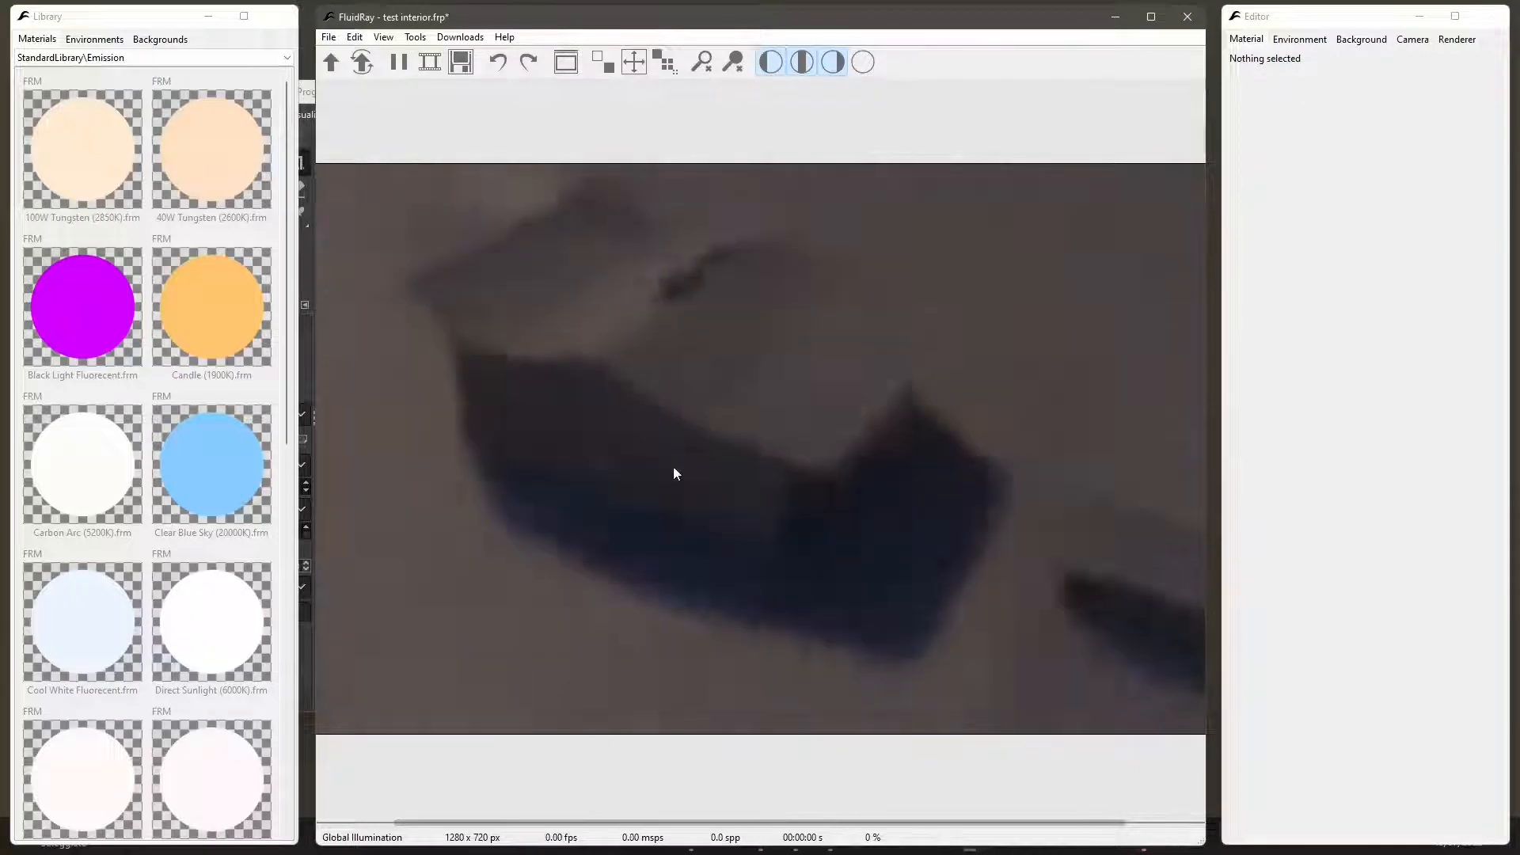
left_click_drag(673, 468, 974, 462)
scroll(871, 464, "down", 3)
left_click_drag(871, 464, 652, 435)
scroll(652, 436, "up", 3)
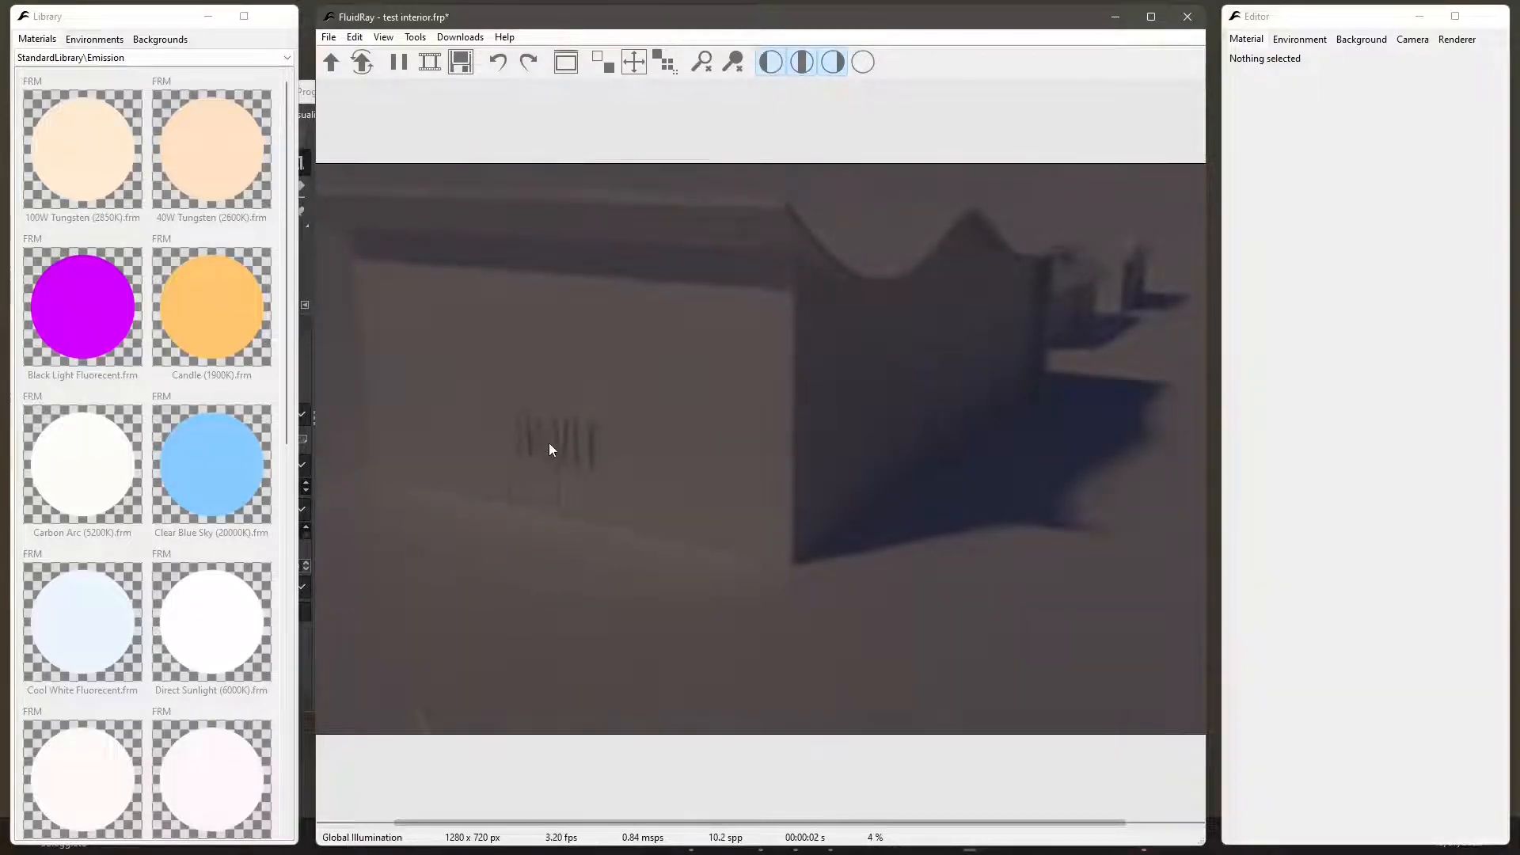
- Apply the Ground03 material from the Ground library to the terrain around the building
left_click(52, 59)
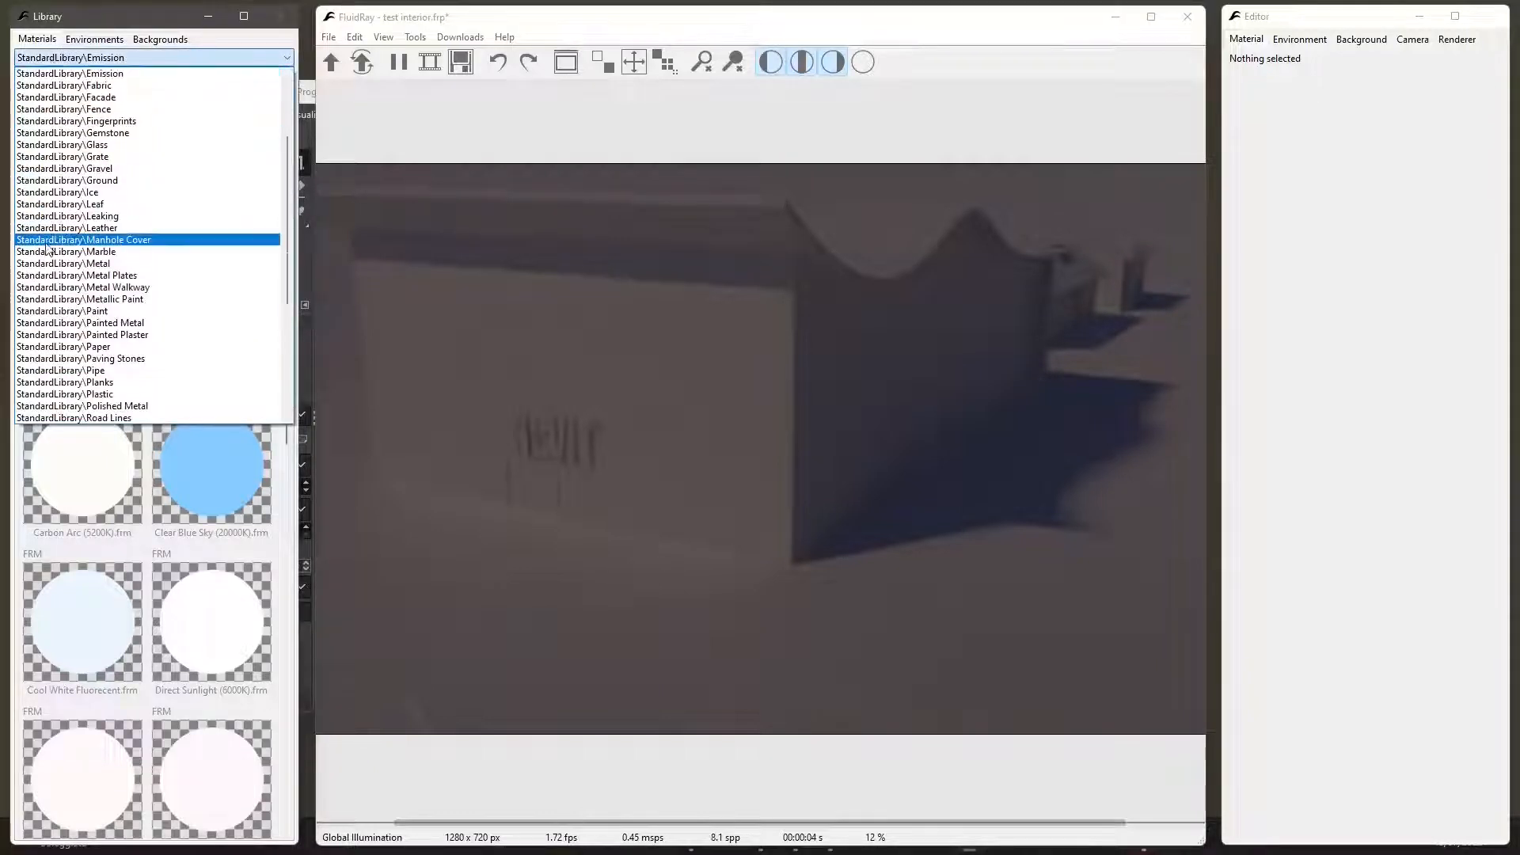
scroll(48, 249, "up", 4)
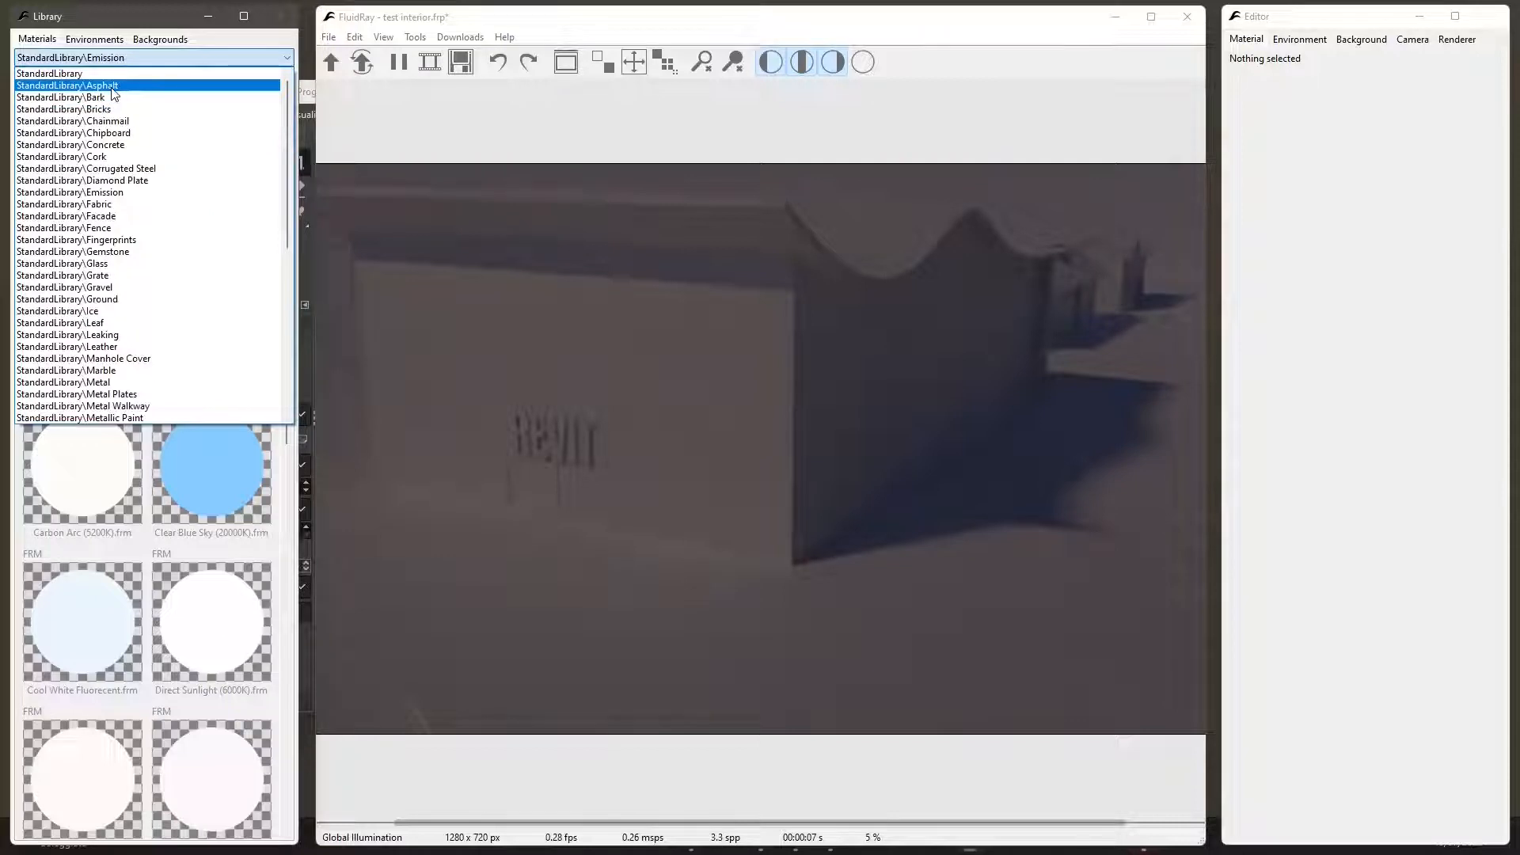
left_click(112, 88)
left_click(90, 58)
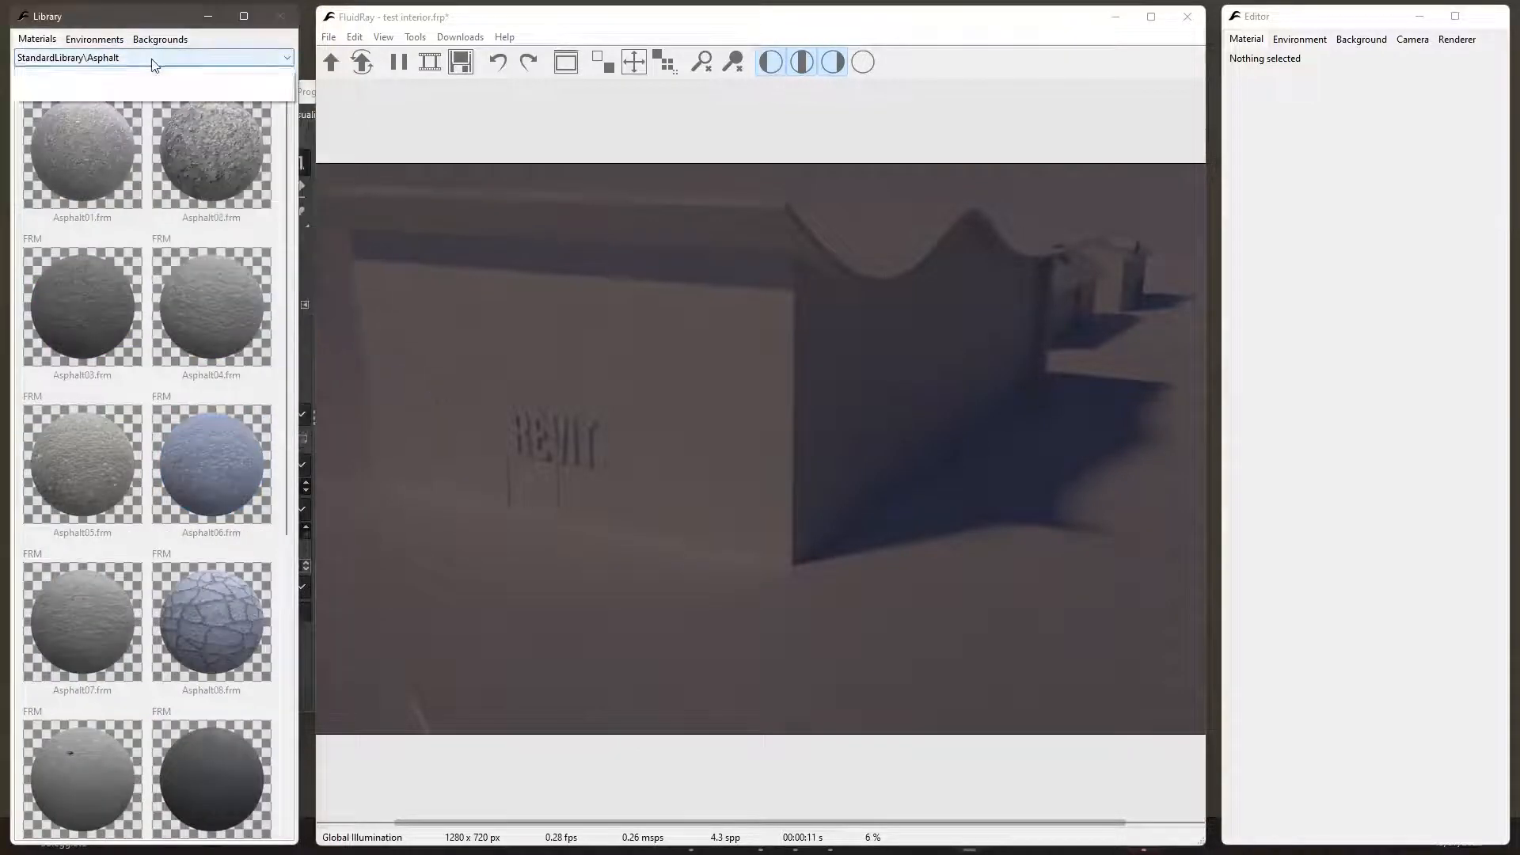
scroll(139, 350, "up", 2)
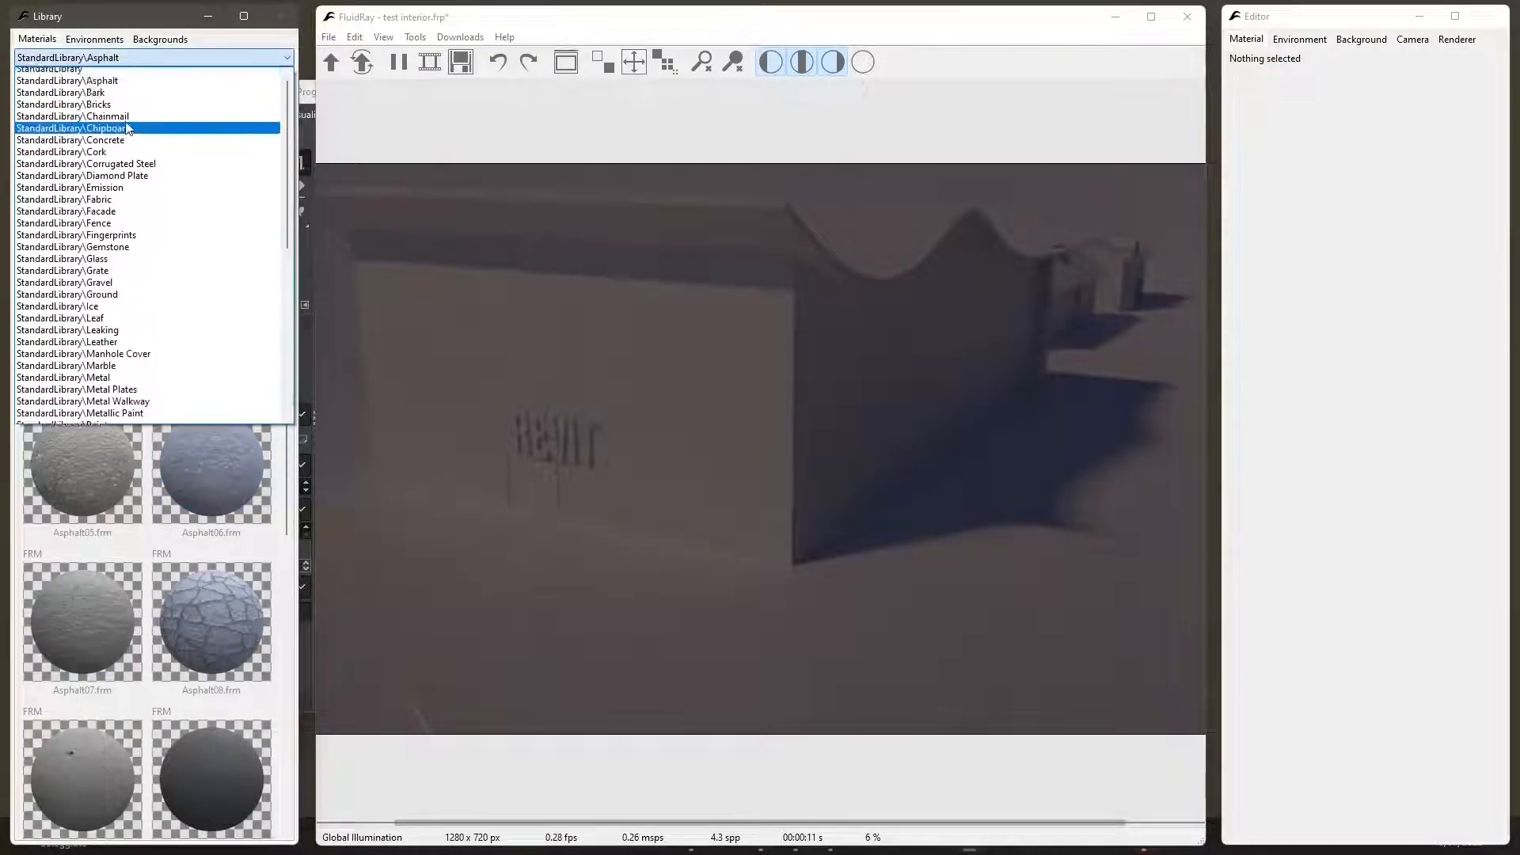
left_click(115, 300)
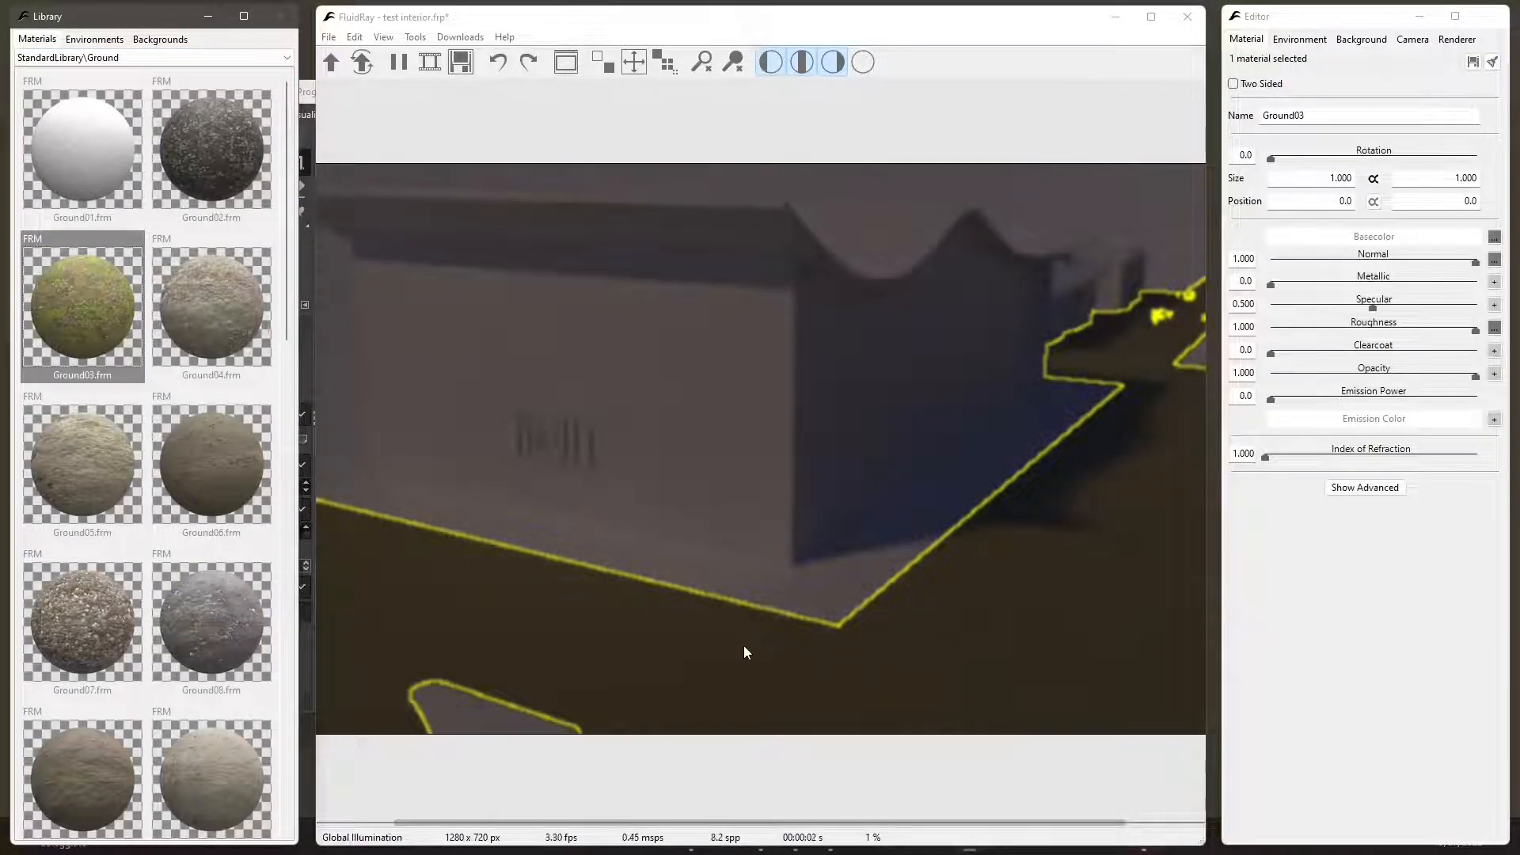
- Apply the Asphalt03 material from the Asphalt library to the paved strip around the building's base
mouse_move(105, 163)
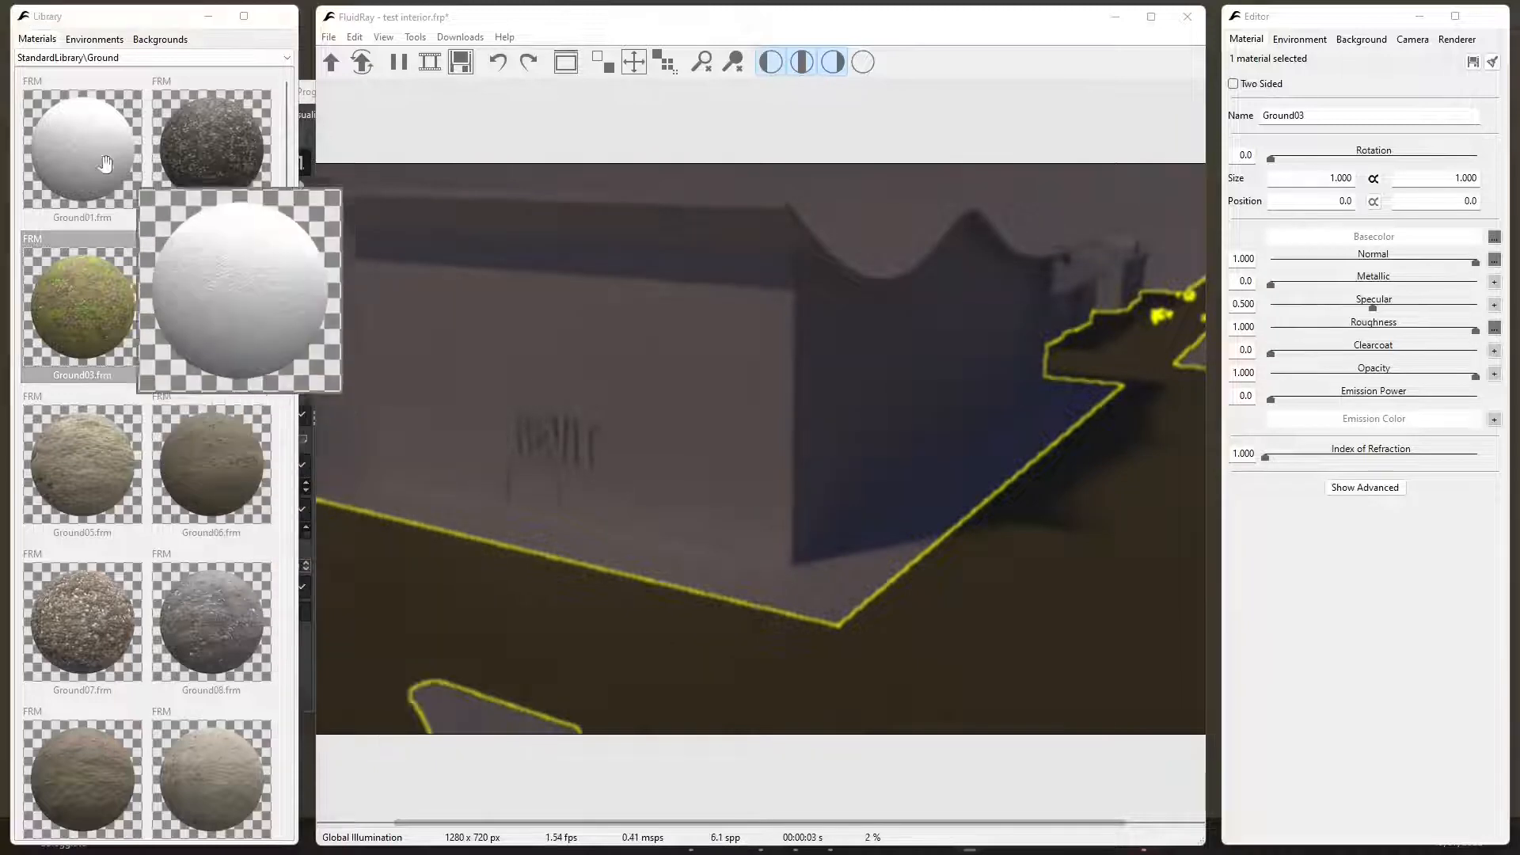
left_click(84, 58)
scroll(96, 119, "up", 4)
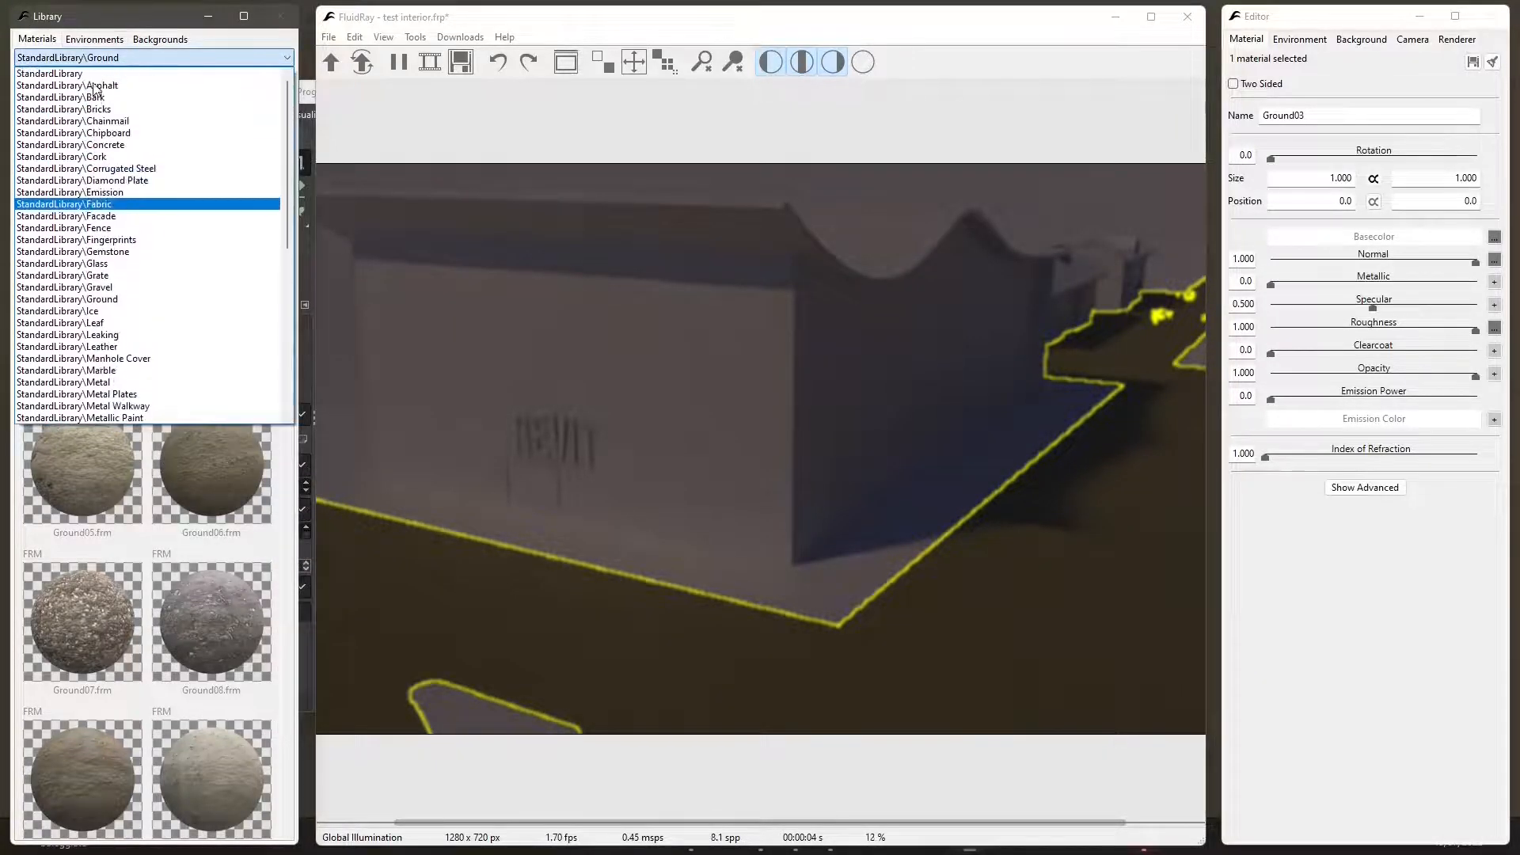
left_click(96, 93)
left_click_drag(80, 317, 792, 590)
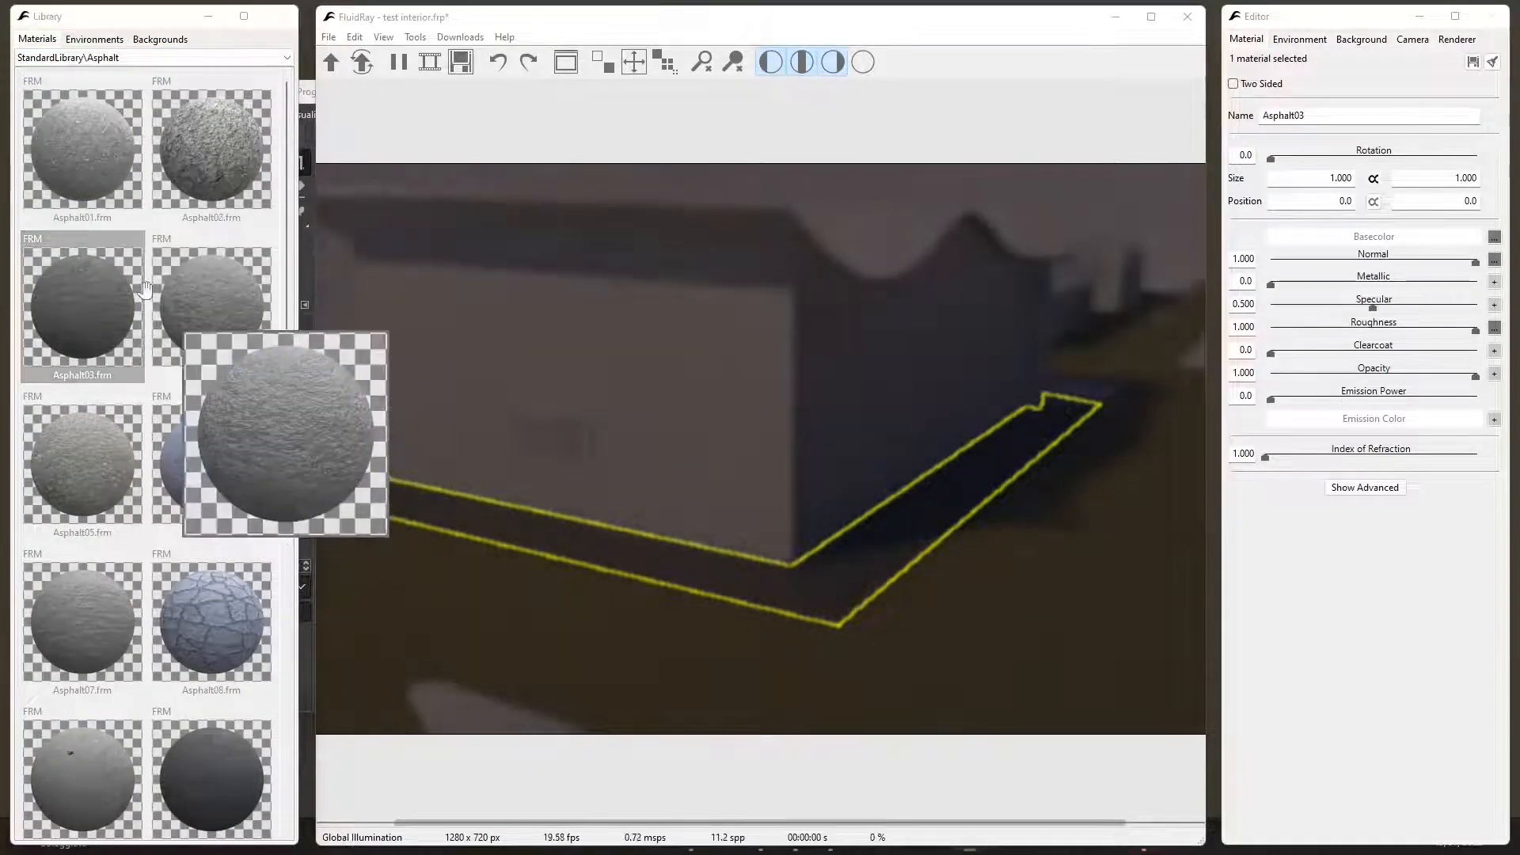
- Try Asphalt01 on the small pale patch in the foreground and replace it with the Asphalt05 material
mouse_move(72, 157)
left_click_drag(72, 157, 475, 712)
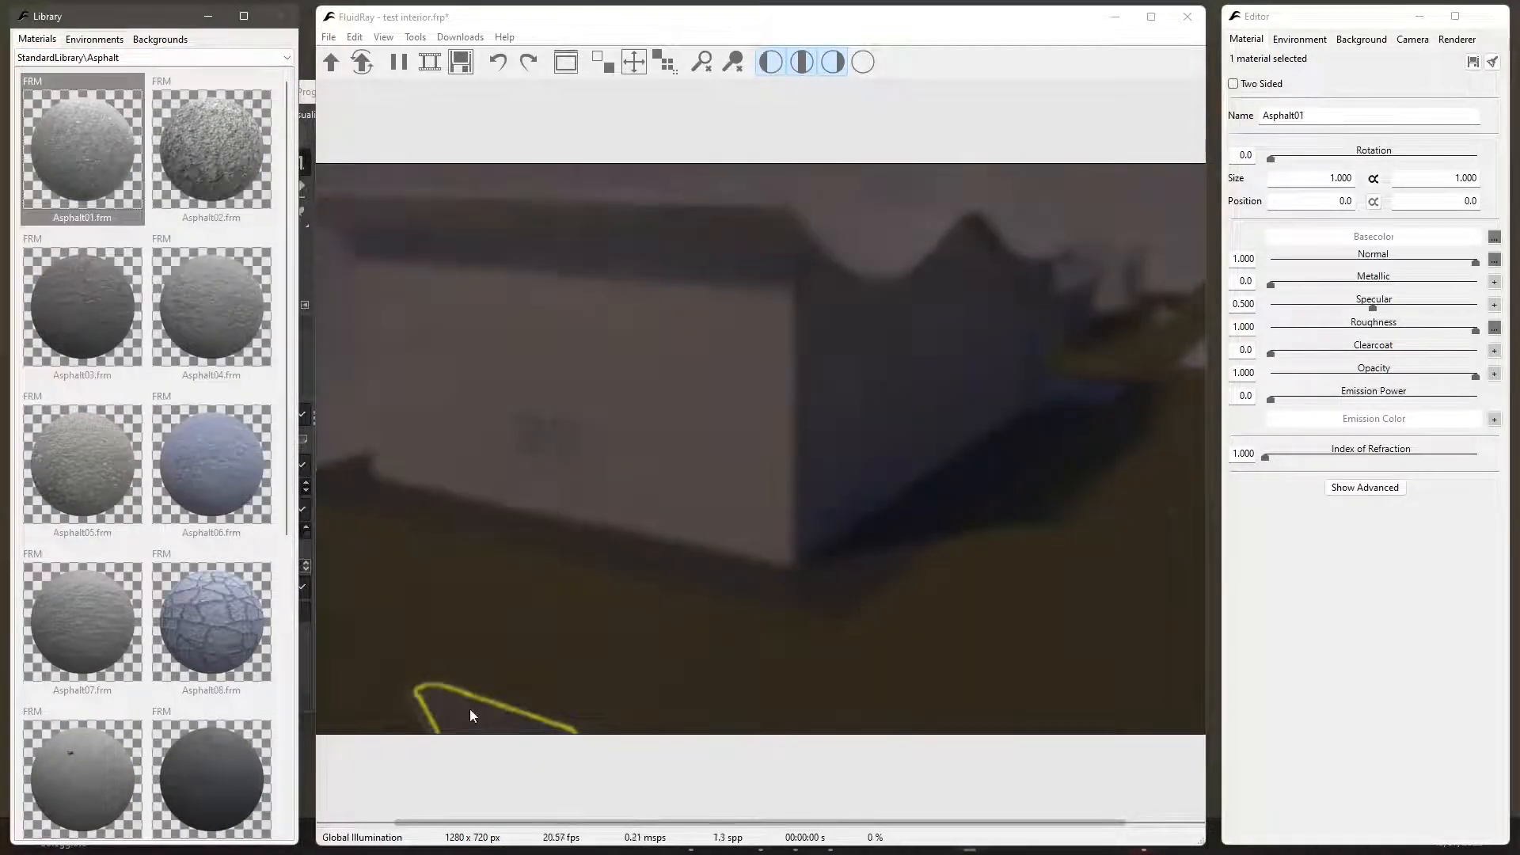
left_click_drag(77, 448, 420, 703)
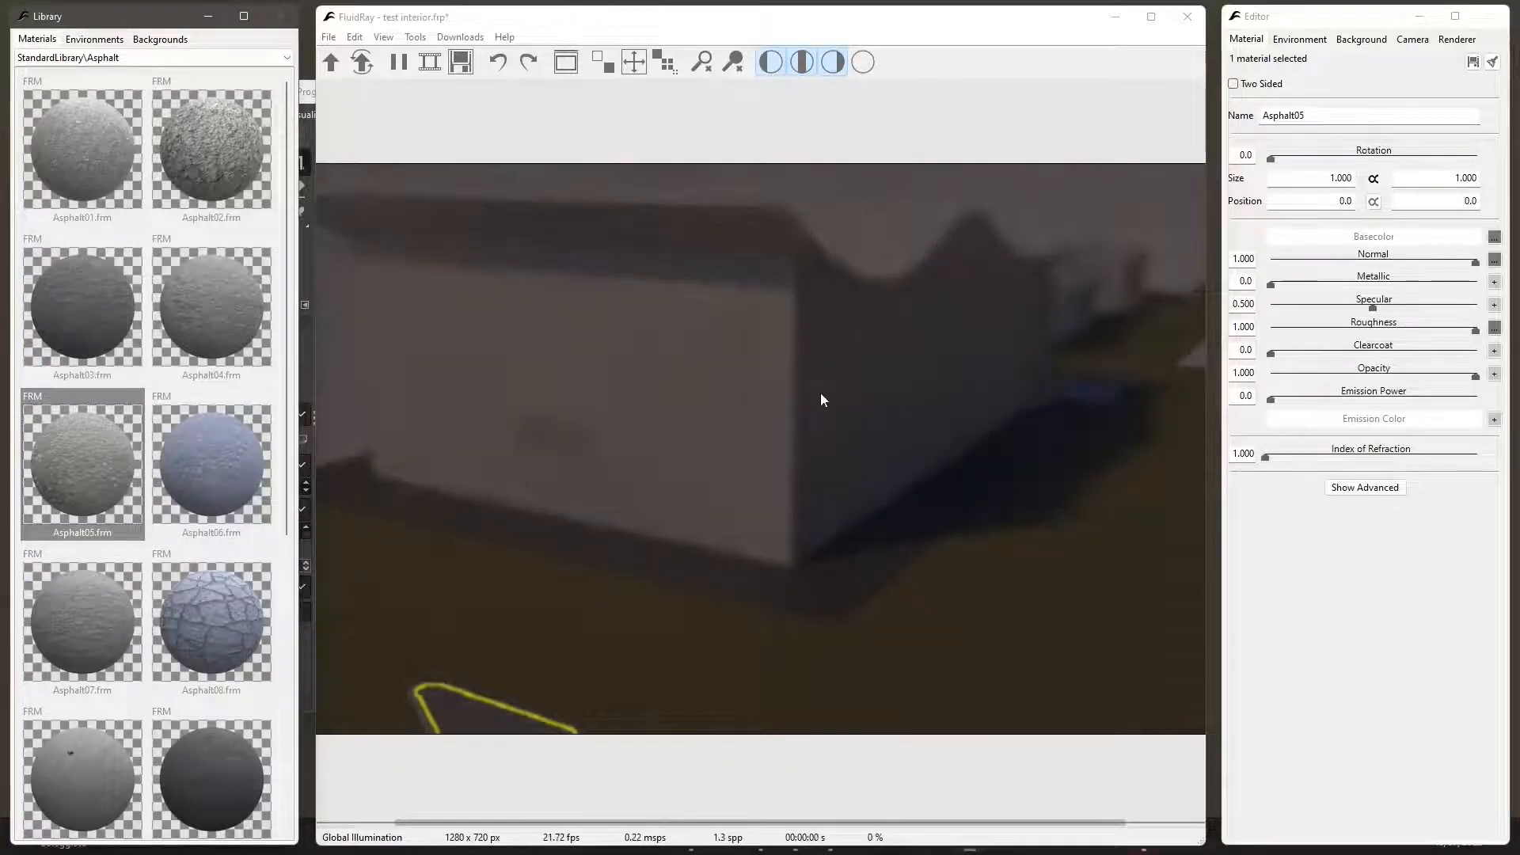
- Apply the RoofingTiles03 material from the Roofing Tiles library to the roof's curved end surfaces
left_click(111, 57)
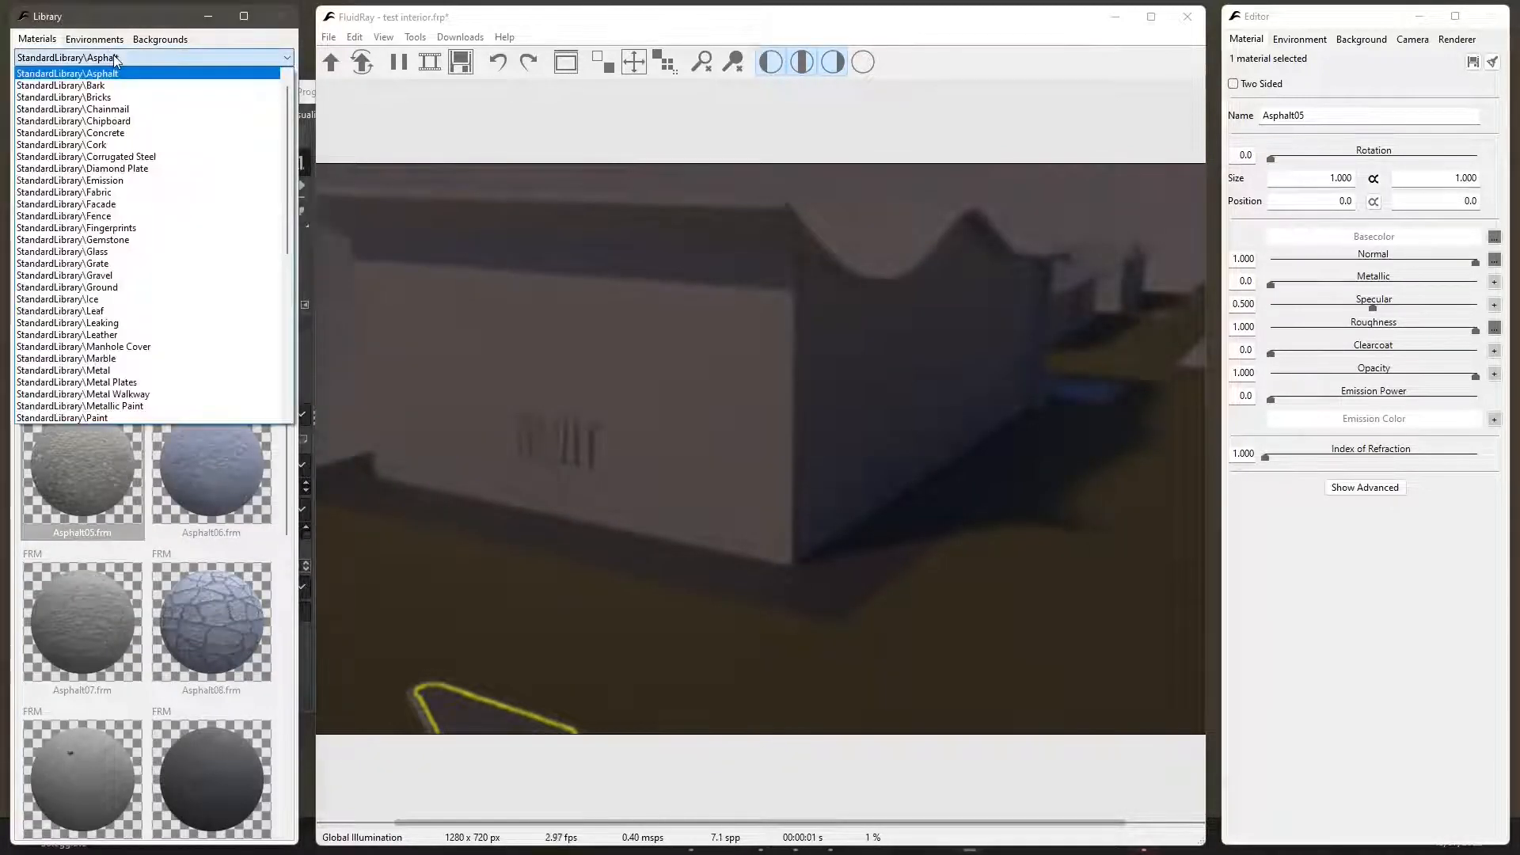
scroll(144, 381, "down", 2)
scroll(144, 380, "down", 6)
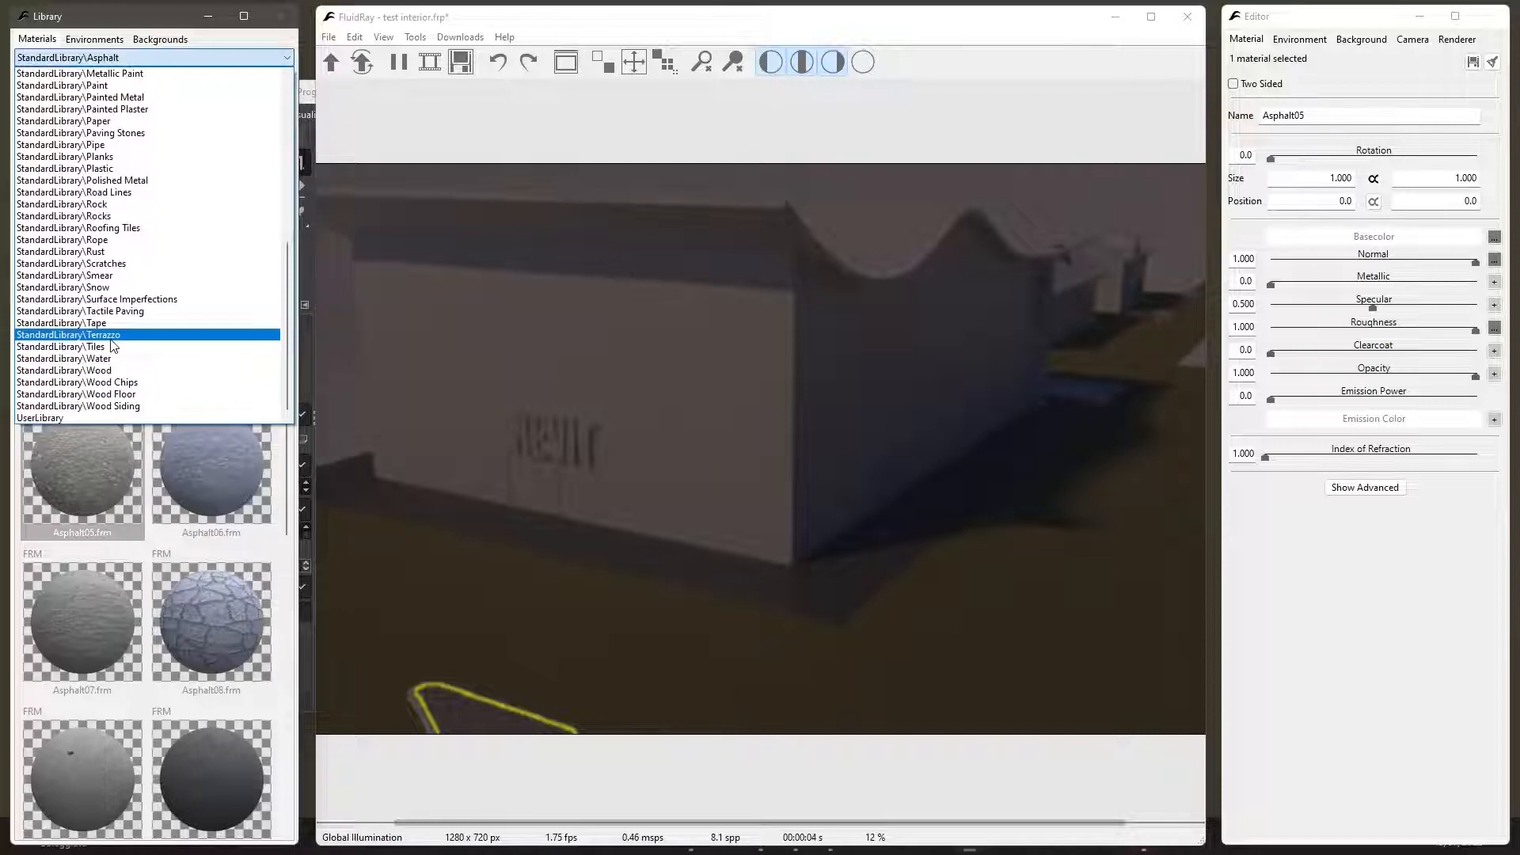
left_click(78, 227)
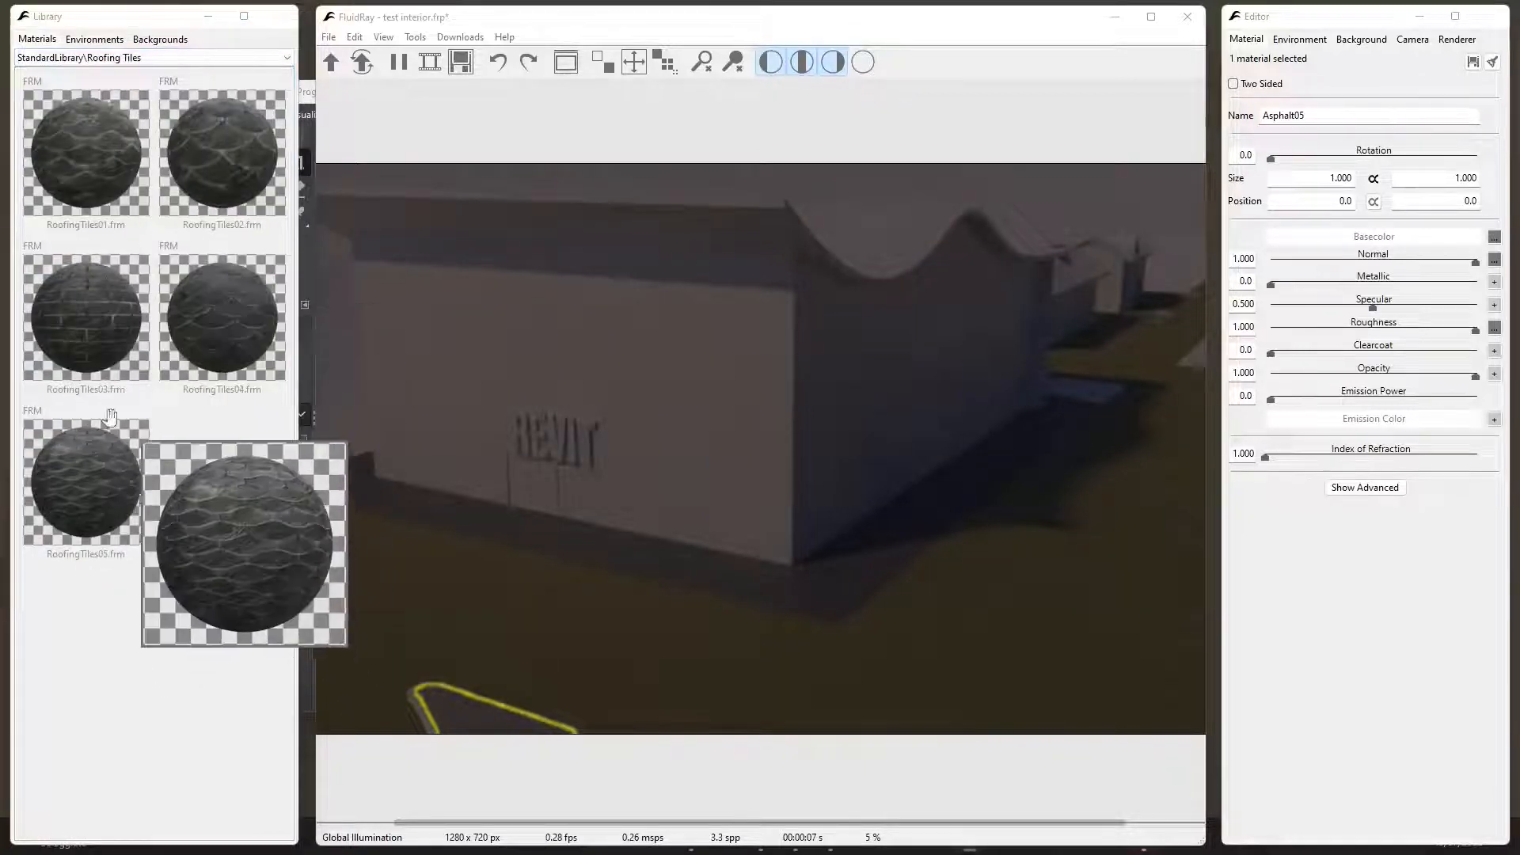
left_click_drag(99, 329, 705, 191)
left_click_drag(894, 219, 894, 214)
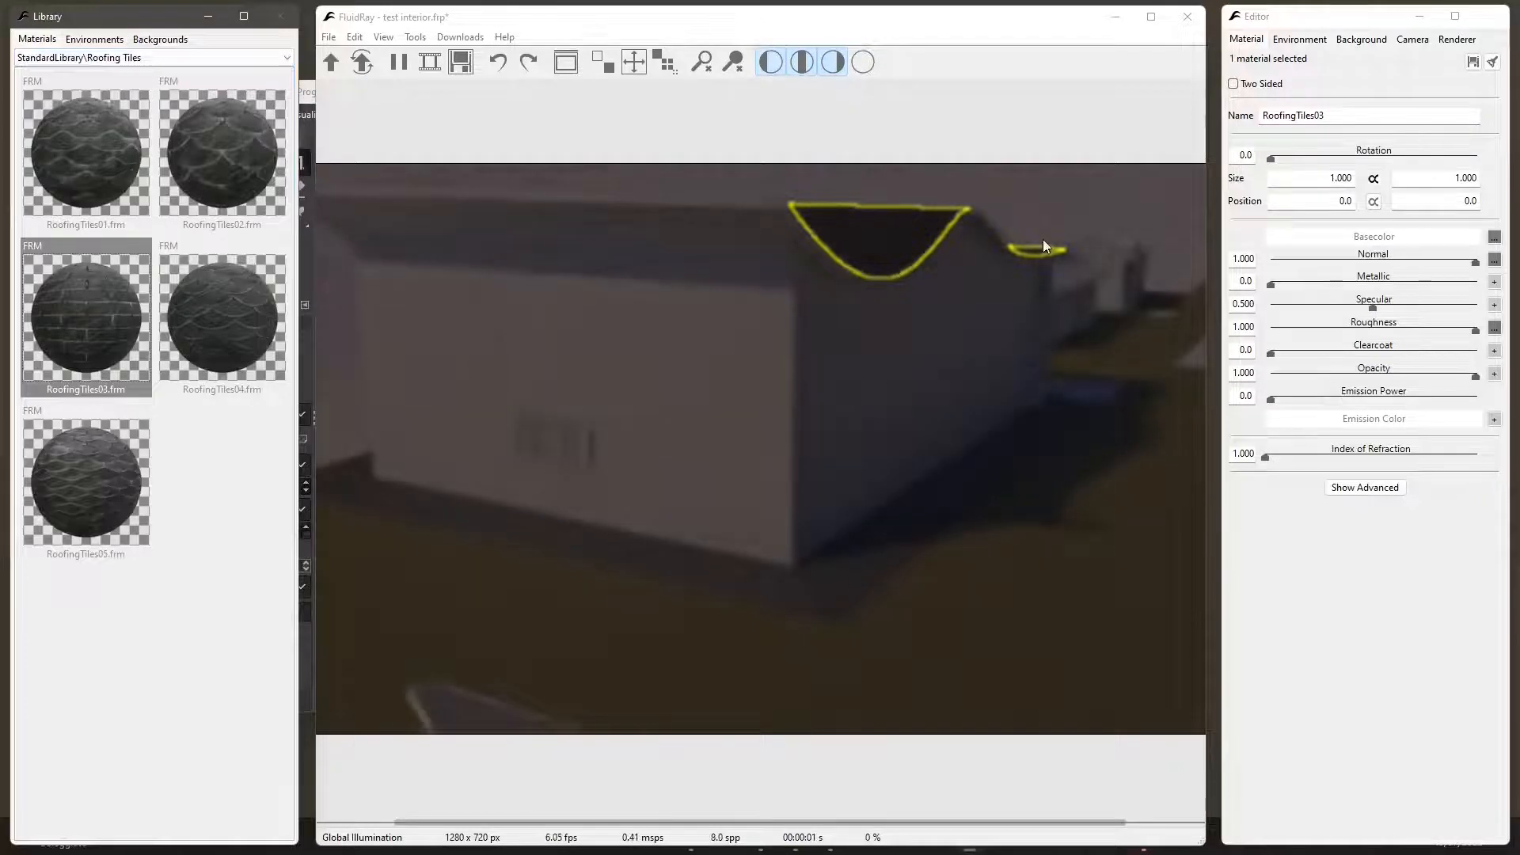
- Try the ColoredGlass material from the Glass library on the wall carrying the REVIT lettering
mouse_move(156, 163)
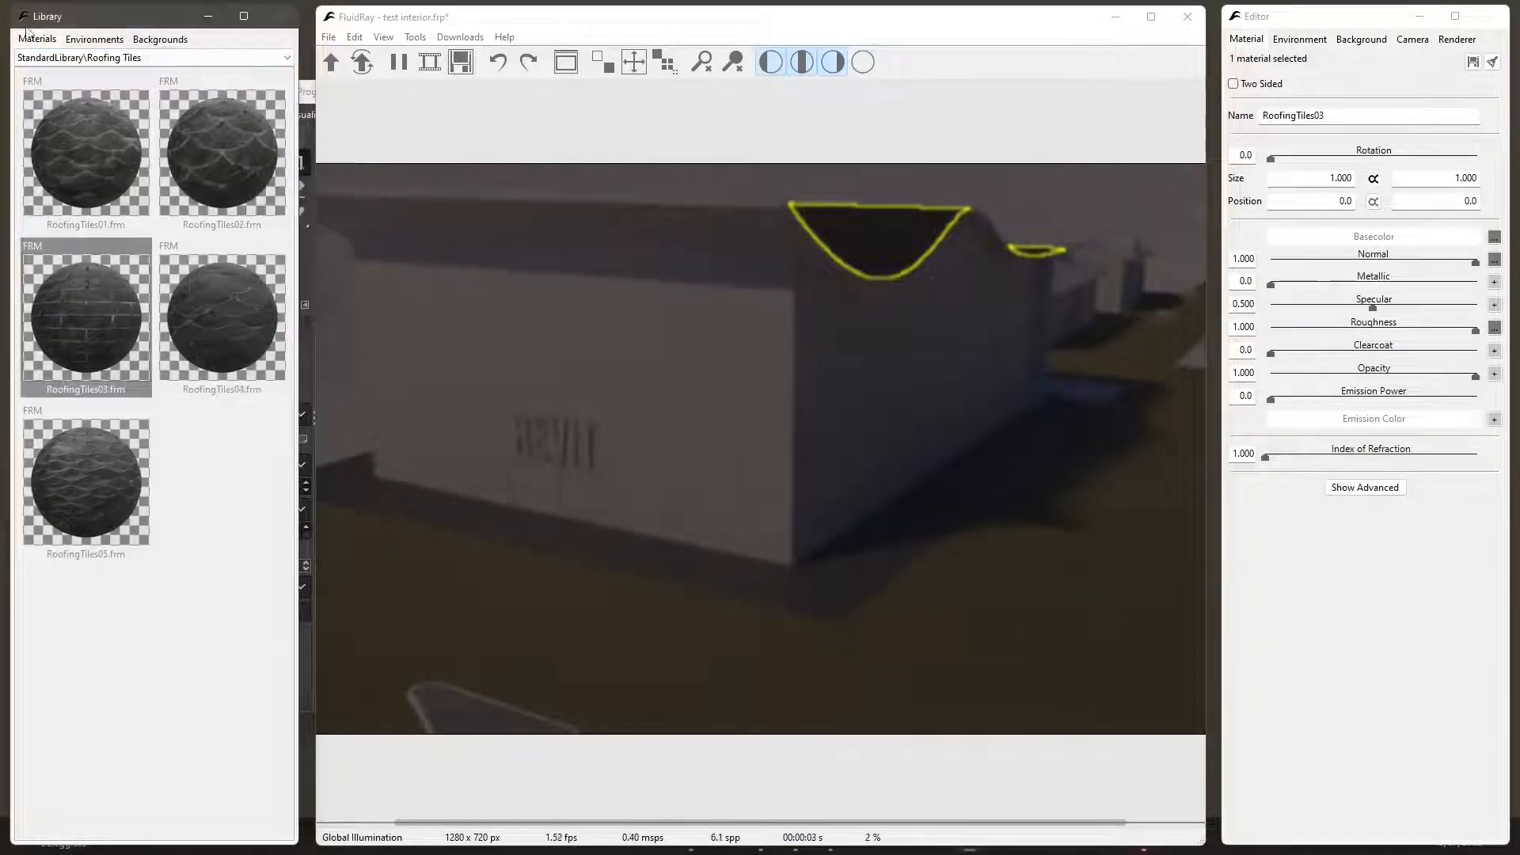
left_click(80, 59)
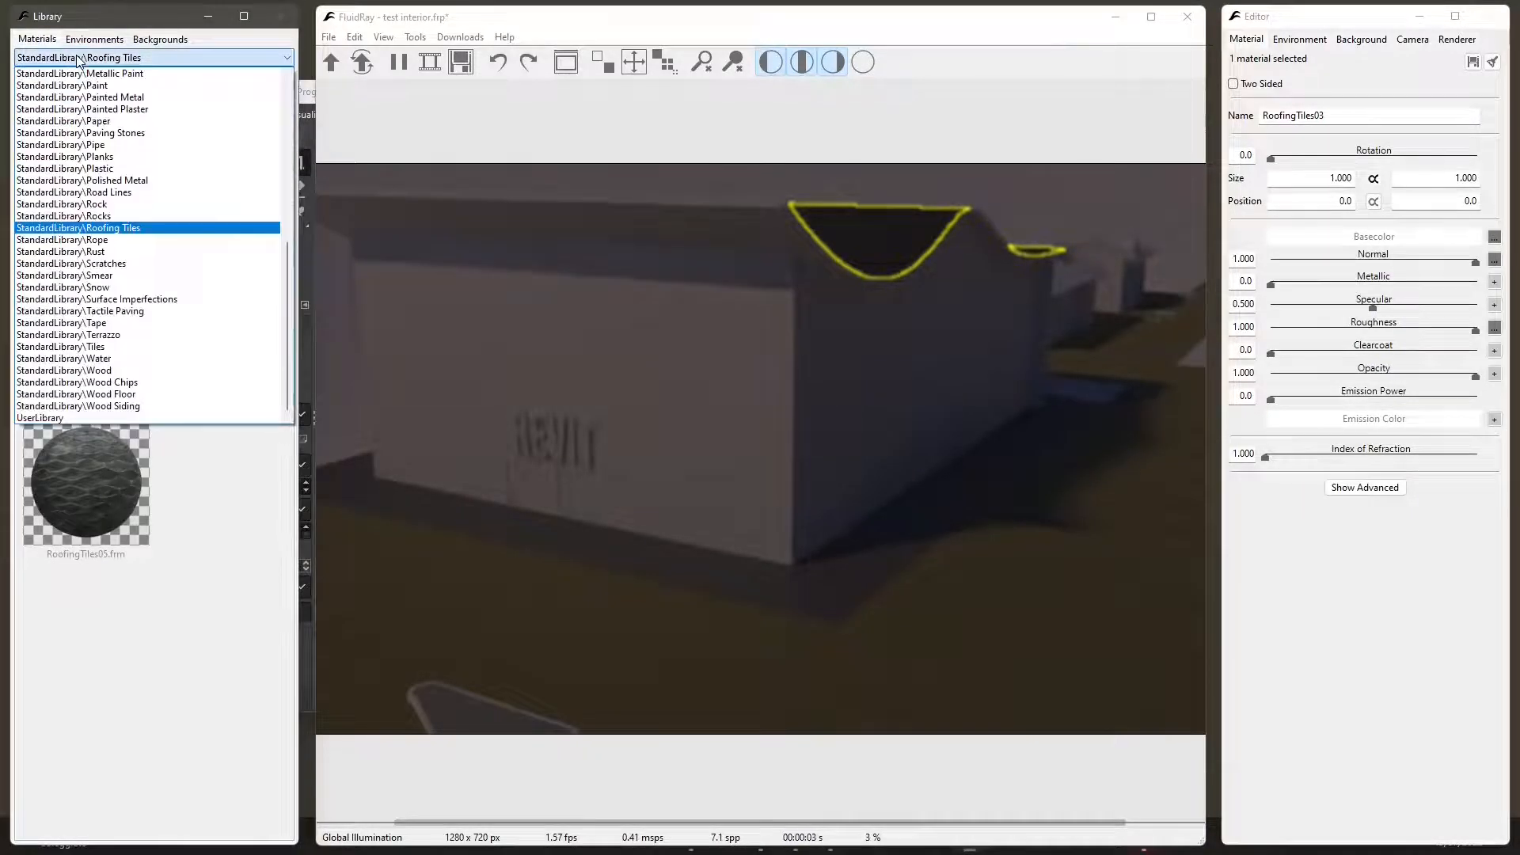
scroll(143, 230, "up", 5)
left_click(147, 239)
mouse_move(147, 249)
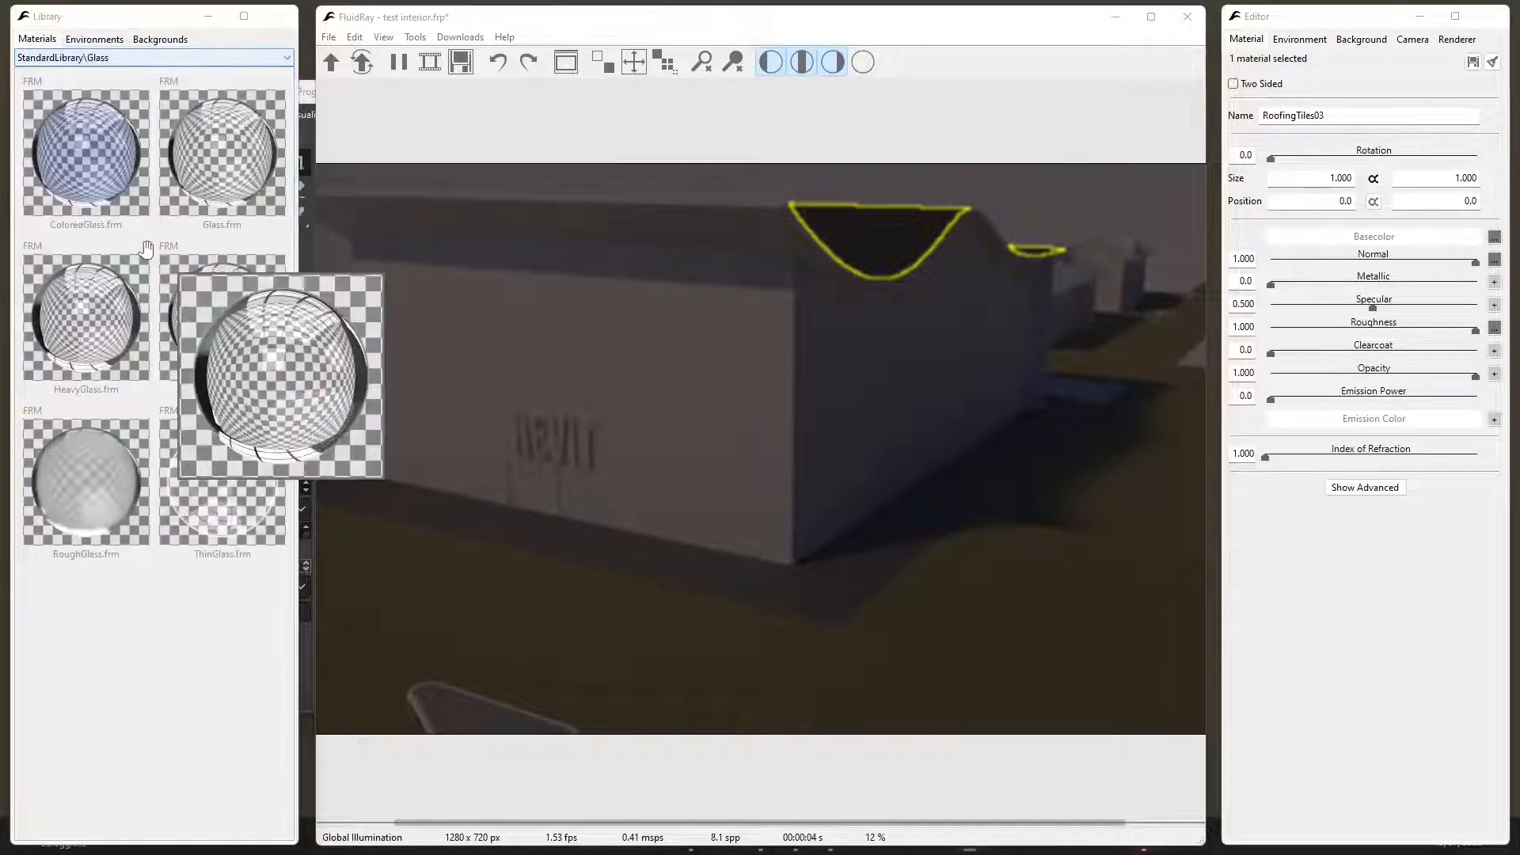
left_click_drag(85, 178, 686, 344)
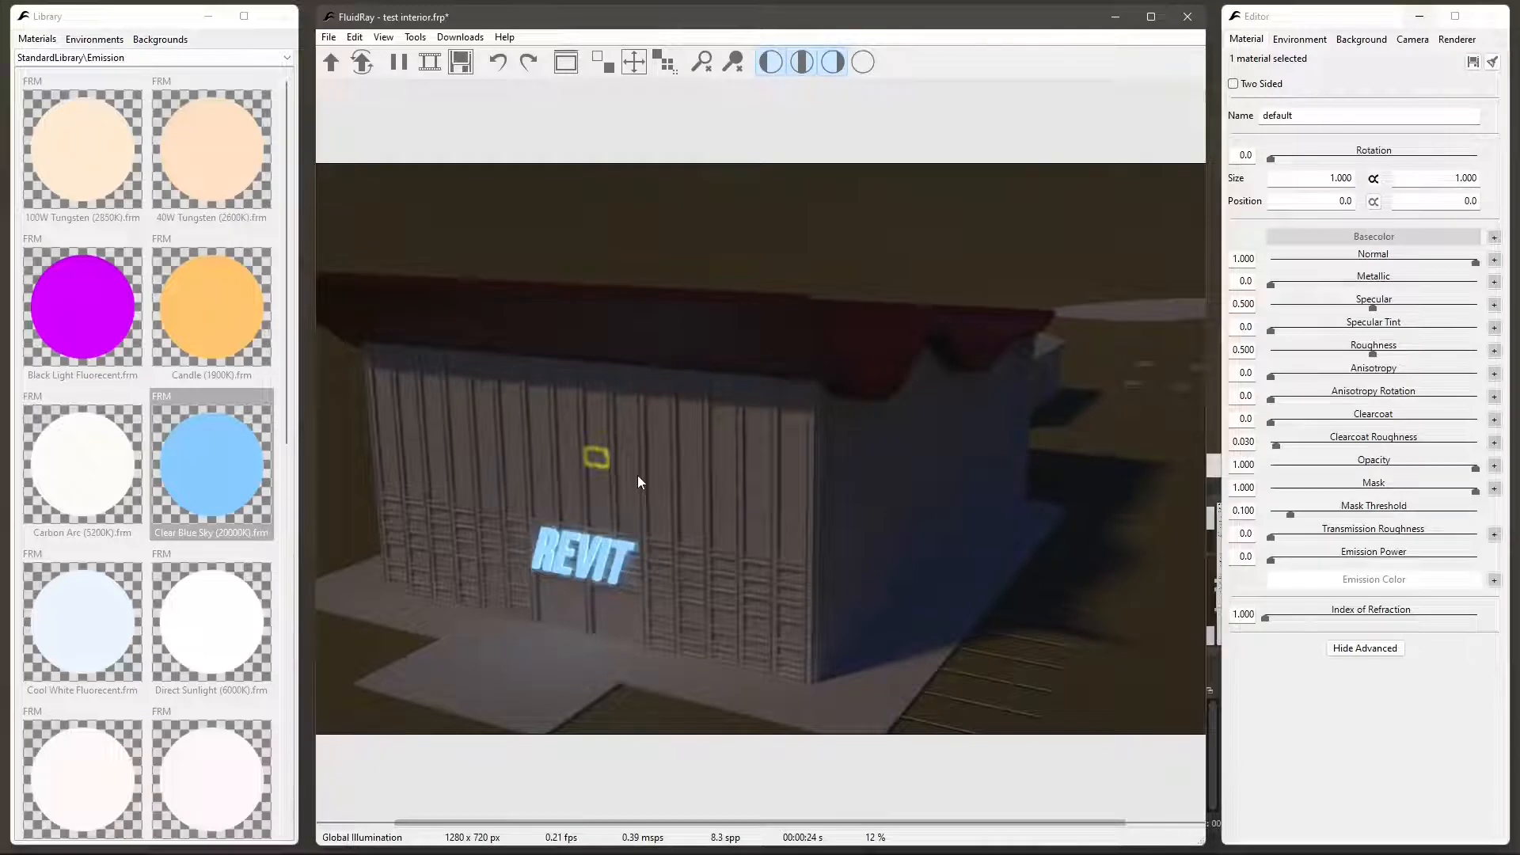
- Select all wall panels in the two vertical columns above the REVIT lettering, from the sign up to the roof
left_click(628, 463, "ctrl")
left_click(623, 489, "ctrl")
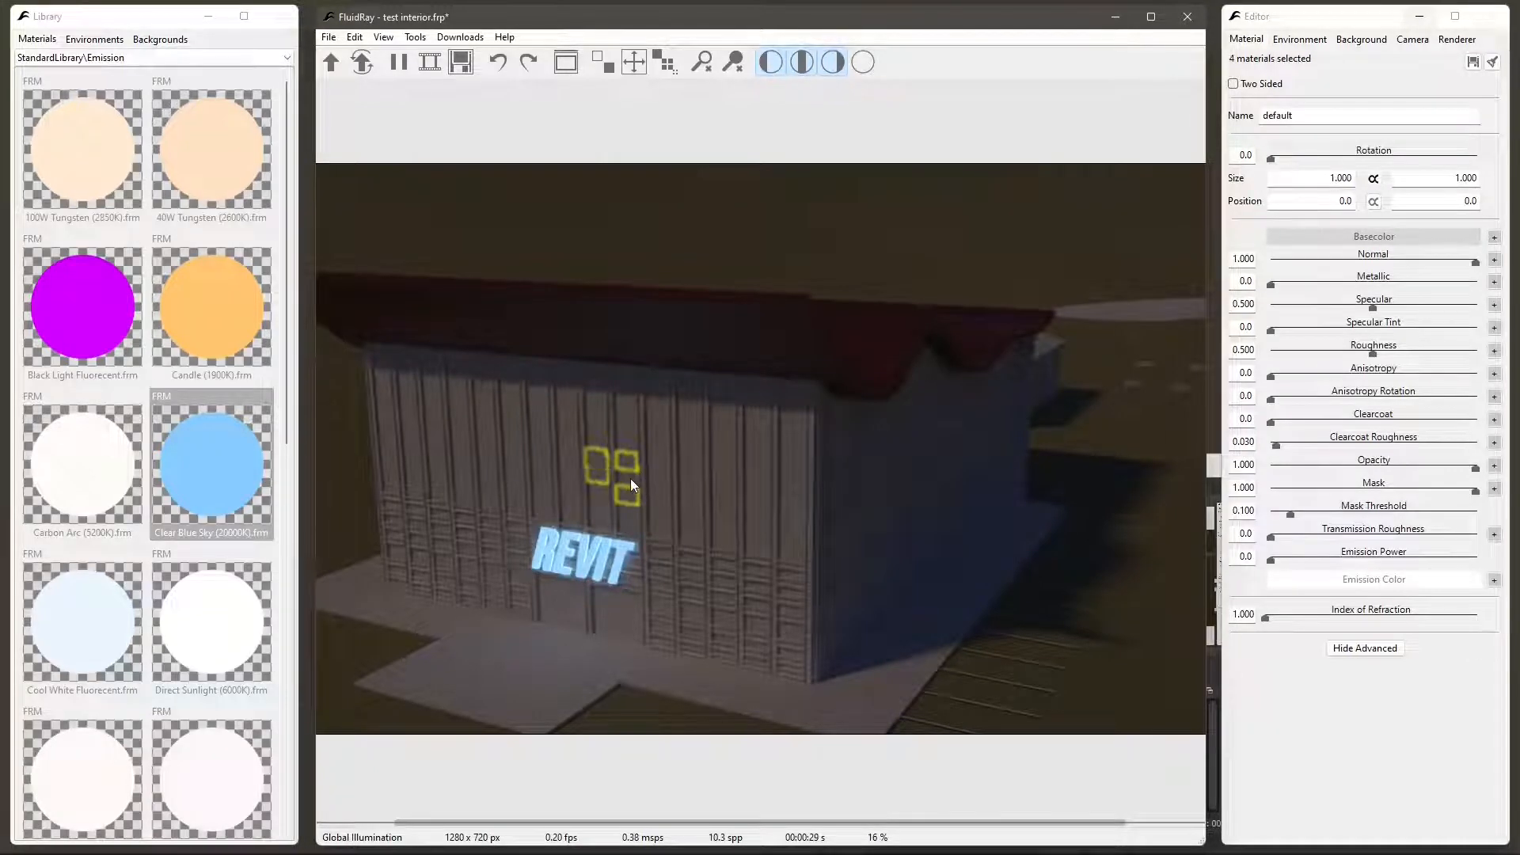
left_click(631, 478, "ctrl")
left_click(600, 476, "ctrl")
left_click(601, 489, "ctrl")
left_click(601, 505, "ctrl")
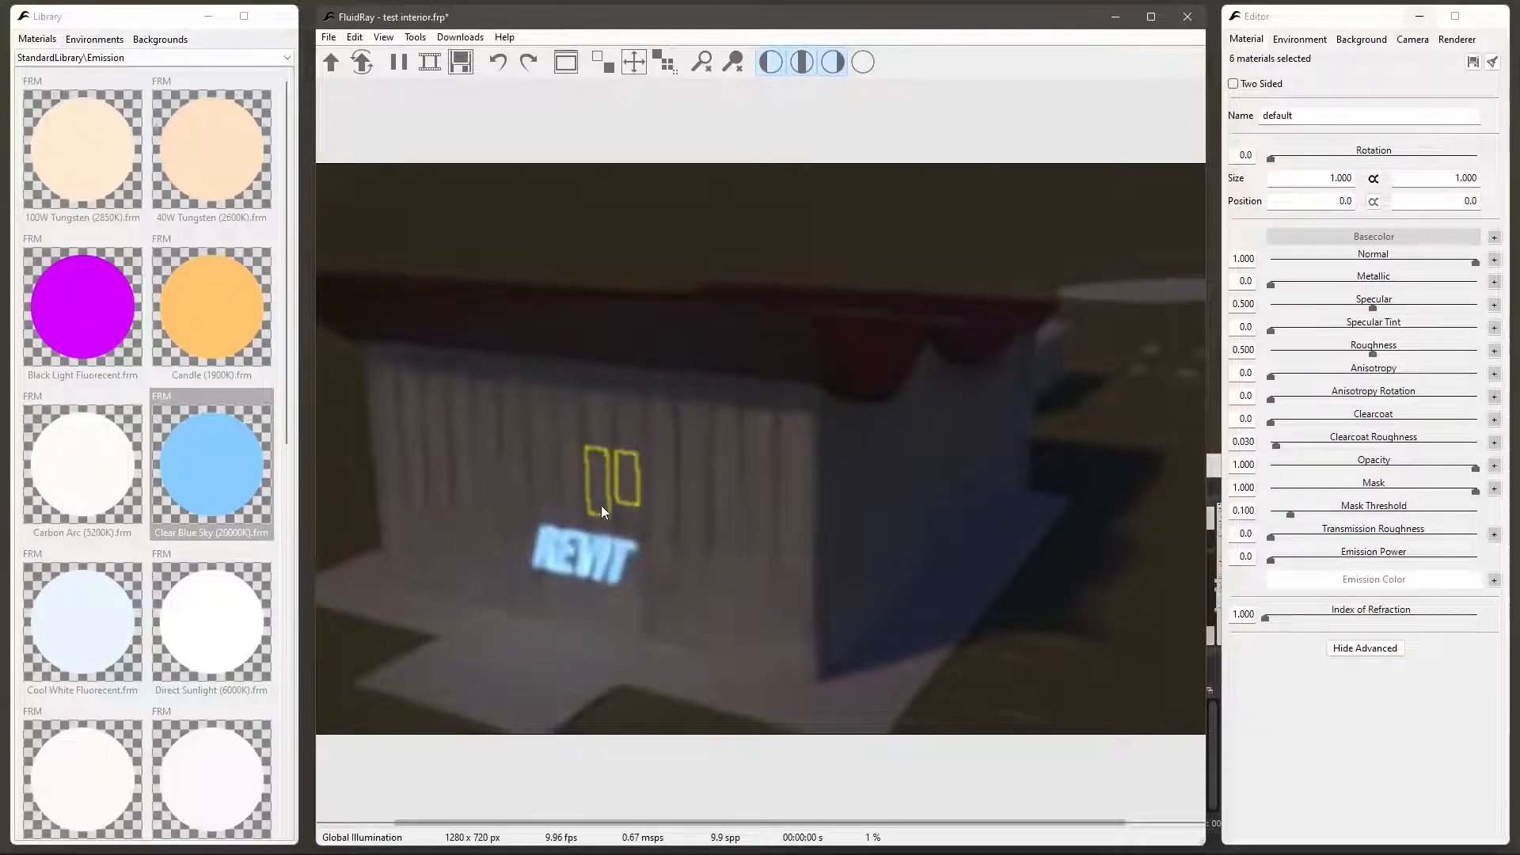
left_click(630, 514, "ctrl")
left_click(623, 529, "ctrl")
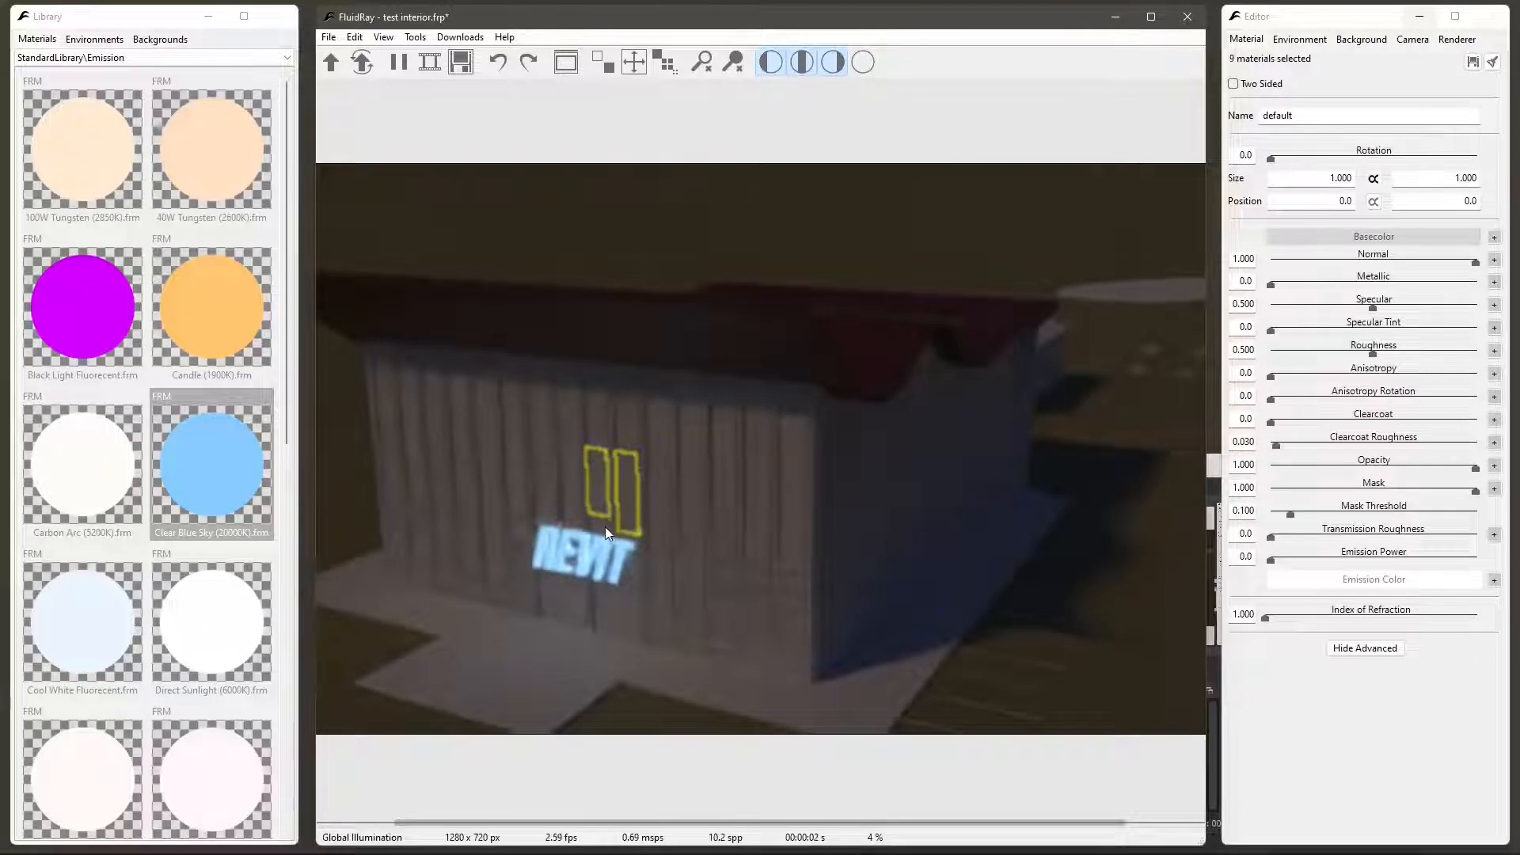
left_click(605, 526, "ctrl")
left_click(596, 411, "ctrl")
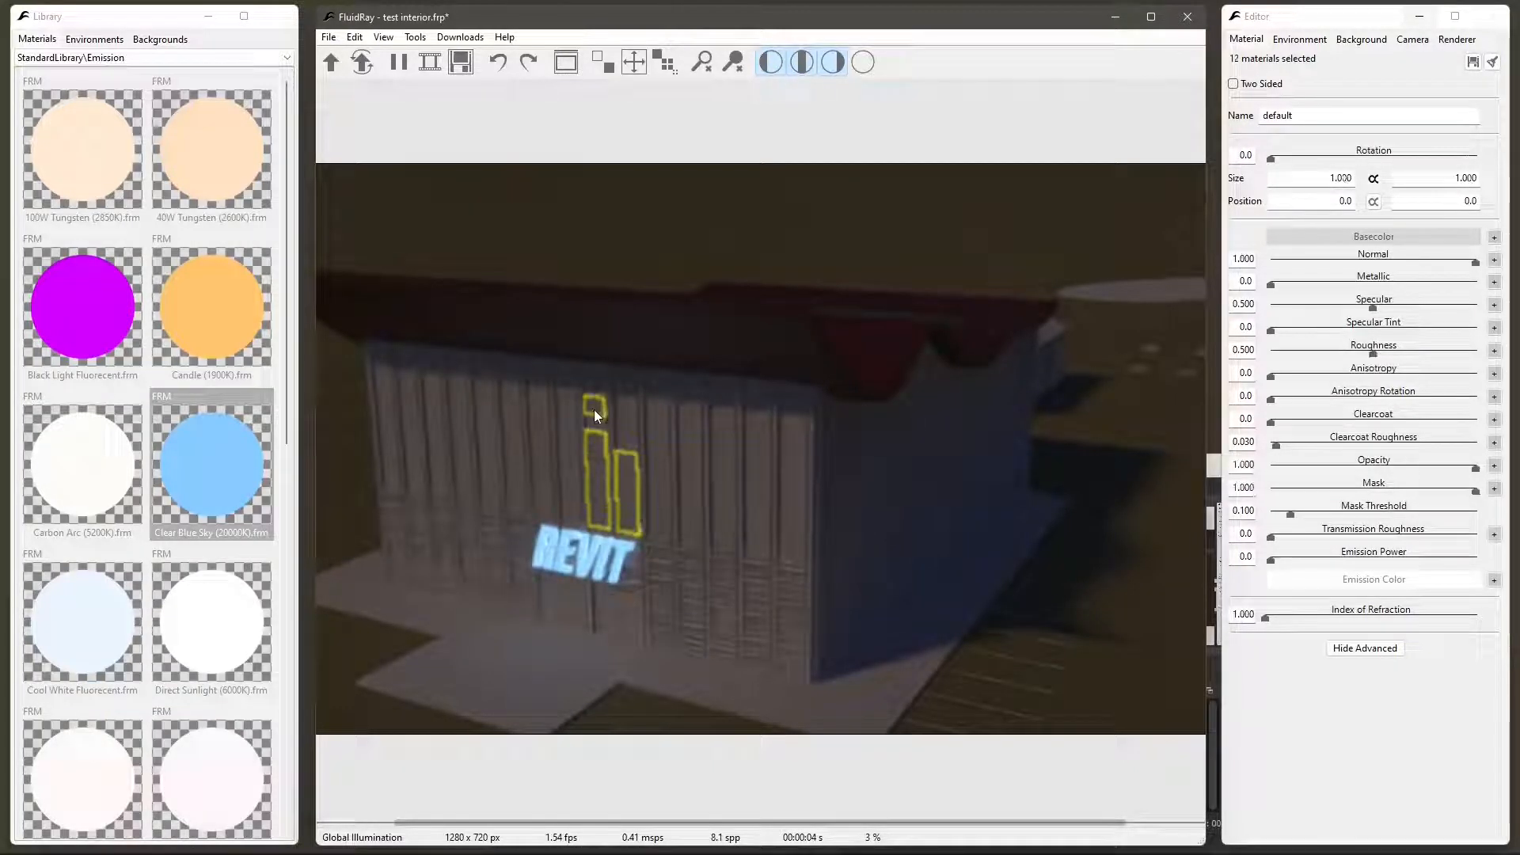
left_click(595, 387, "ctrl")
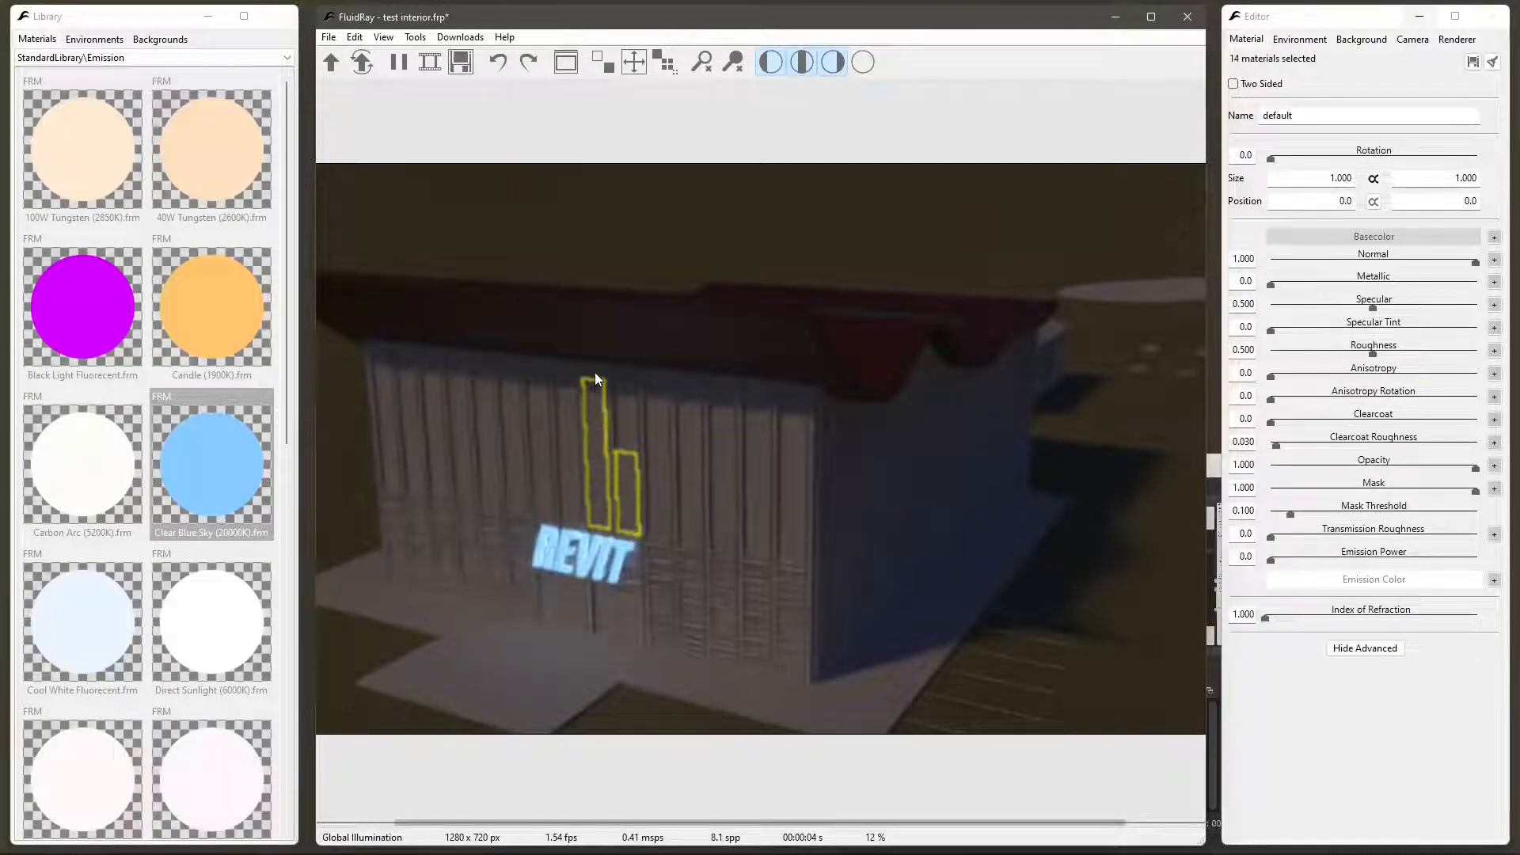
left_click(596, 370, "ctrl")
left_click(624, 392, "ctrl")
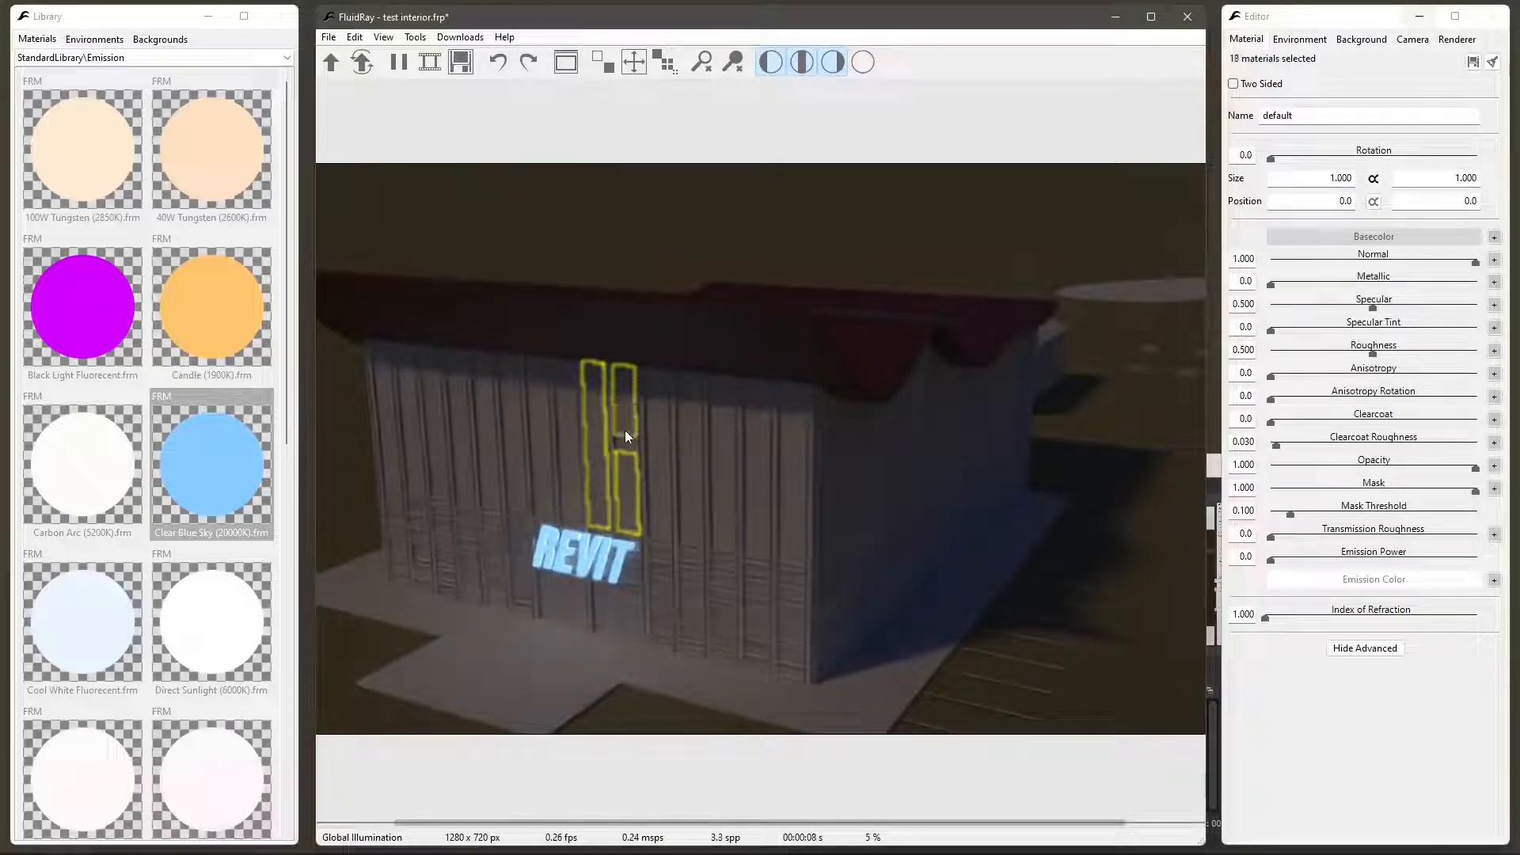
left_click(624, 445, "ctrl")
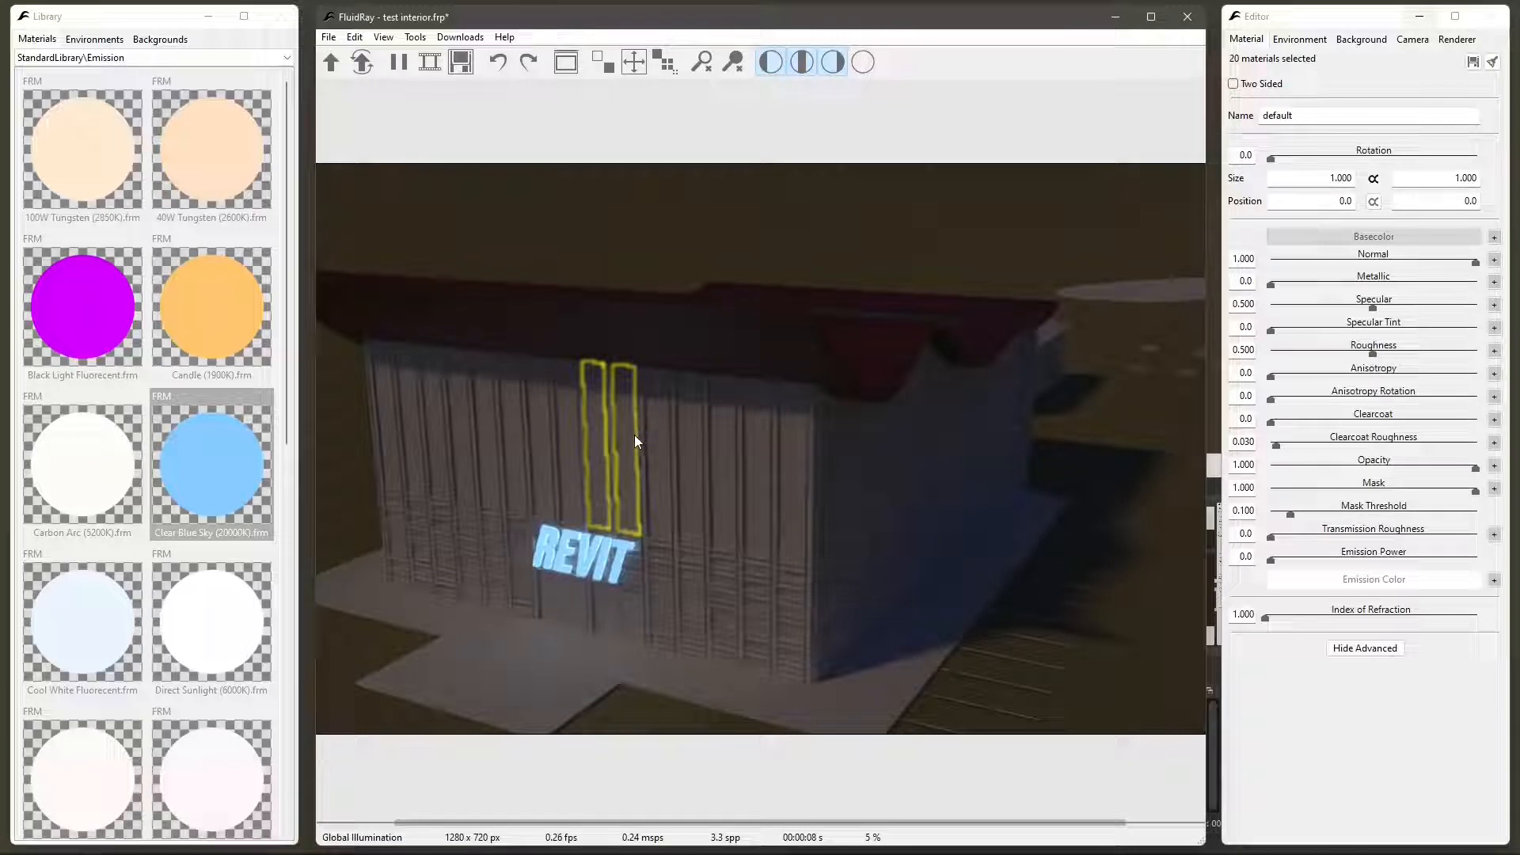
- Assign the ColoredGlass material from the Glass library to all selected panels in the two columns above the REVIT lettering
left_click(116, 57)
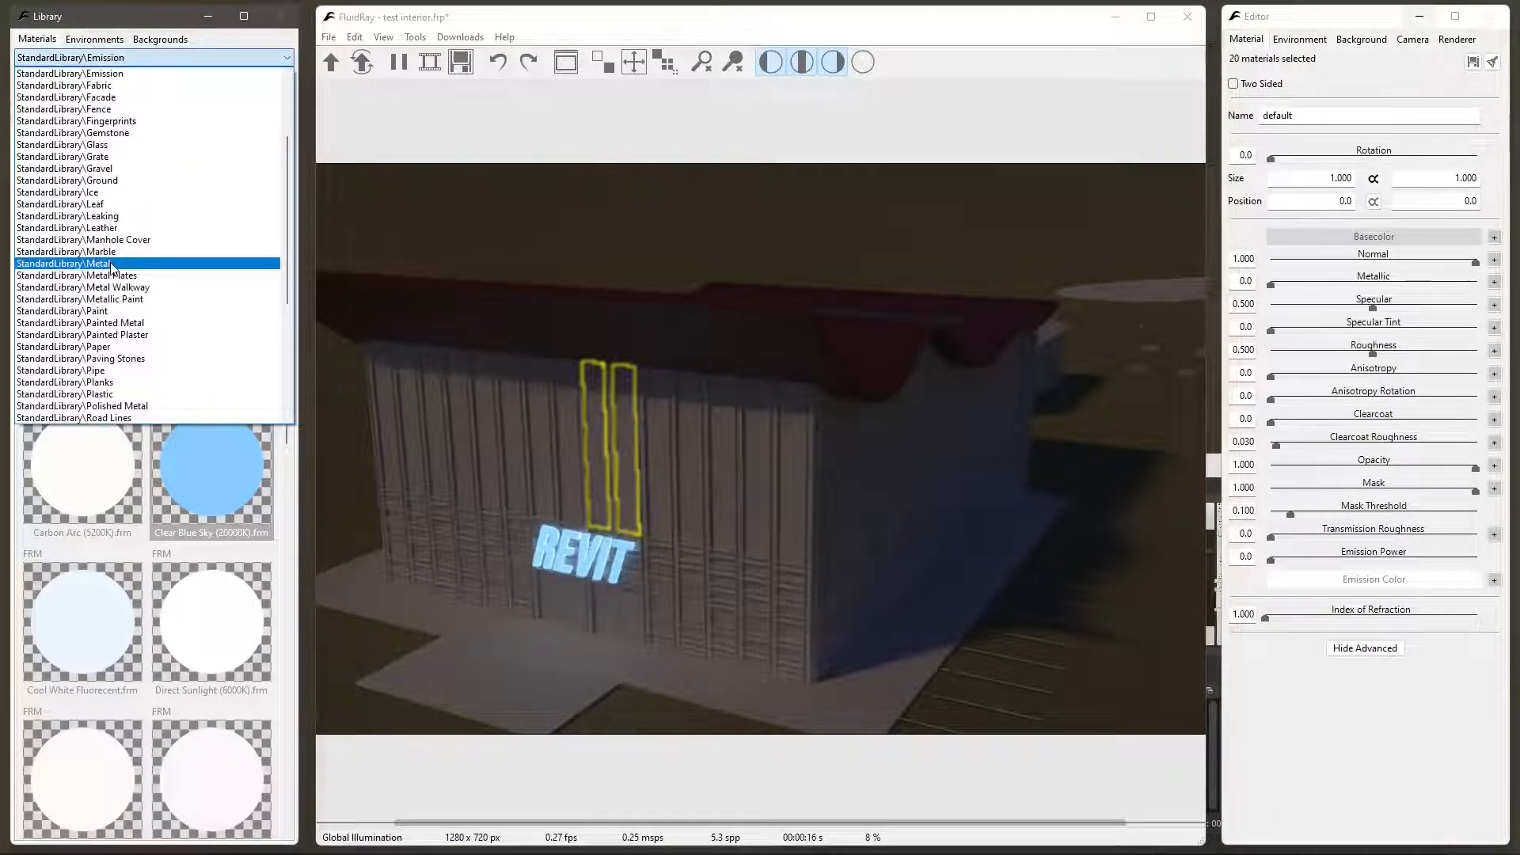
left_click(71, 145)
left_click_drag(619, 396, 622, 394)
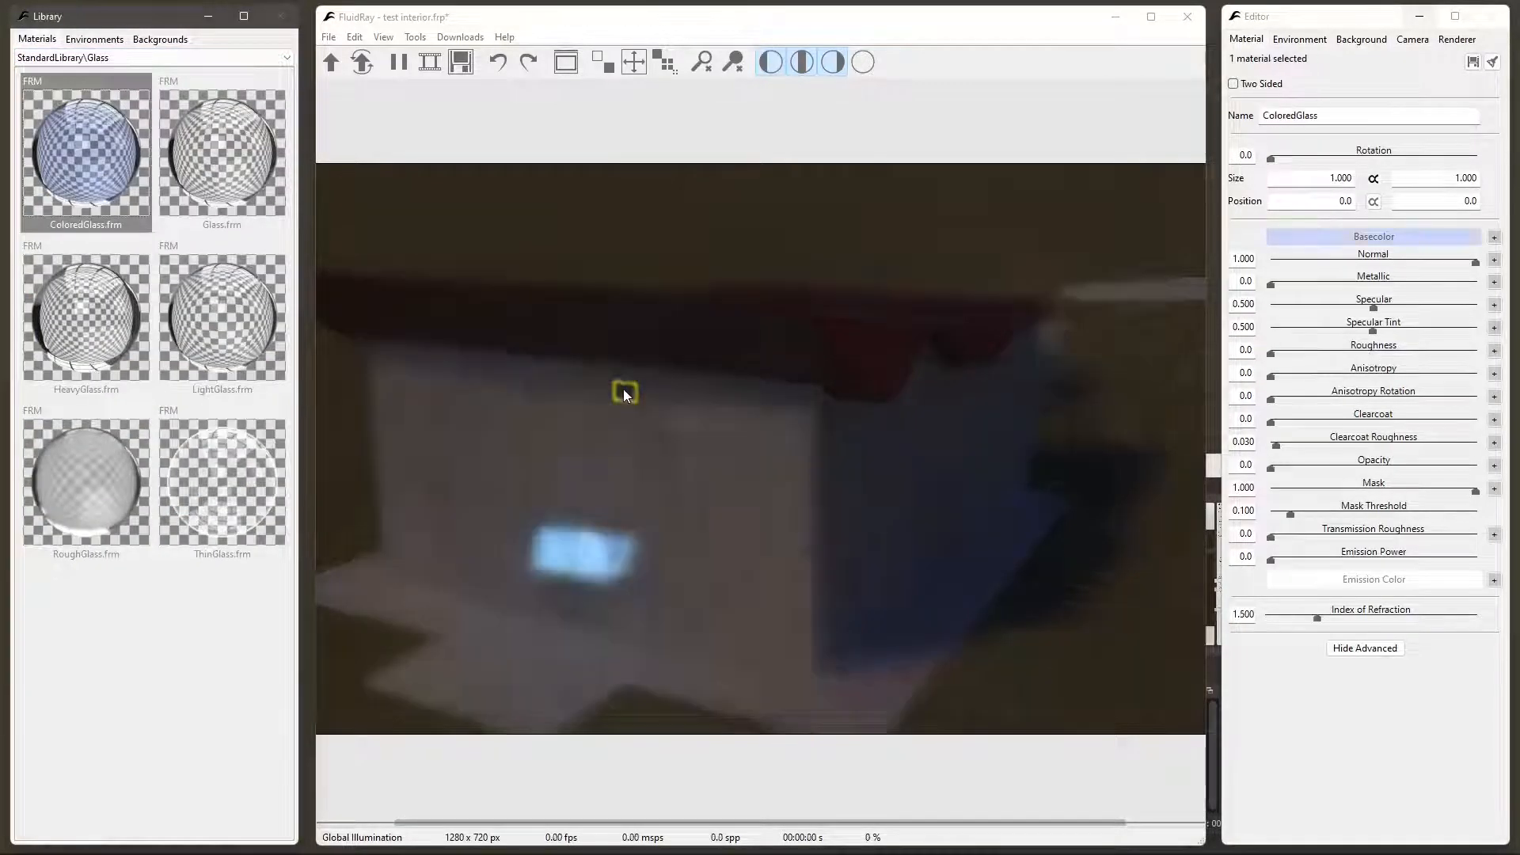
left_click(620, 485)
right_click(99, 149)
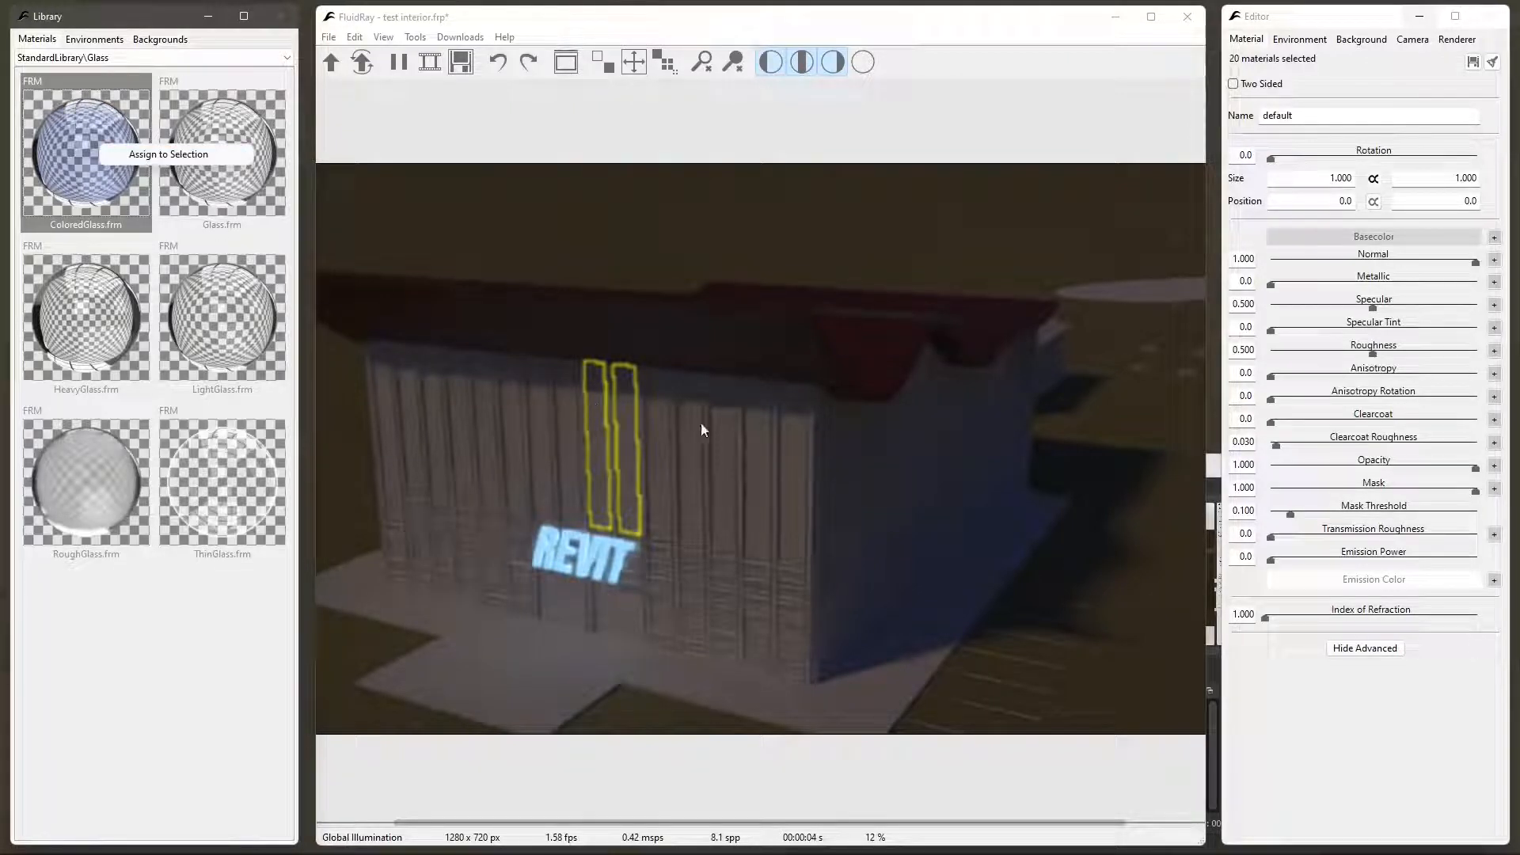
left_click(168, 154)
- Select every wall panel in the opaque column directly left of the glass strips, from the REVIT lettering up to the roof
left_click(544, 468)
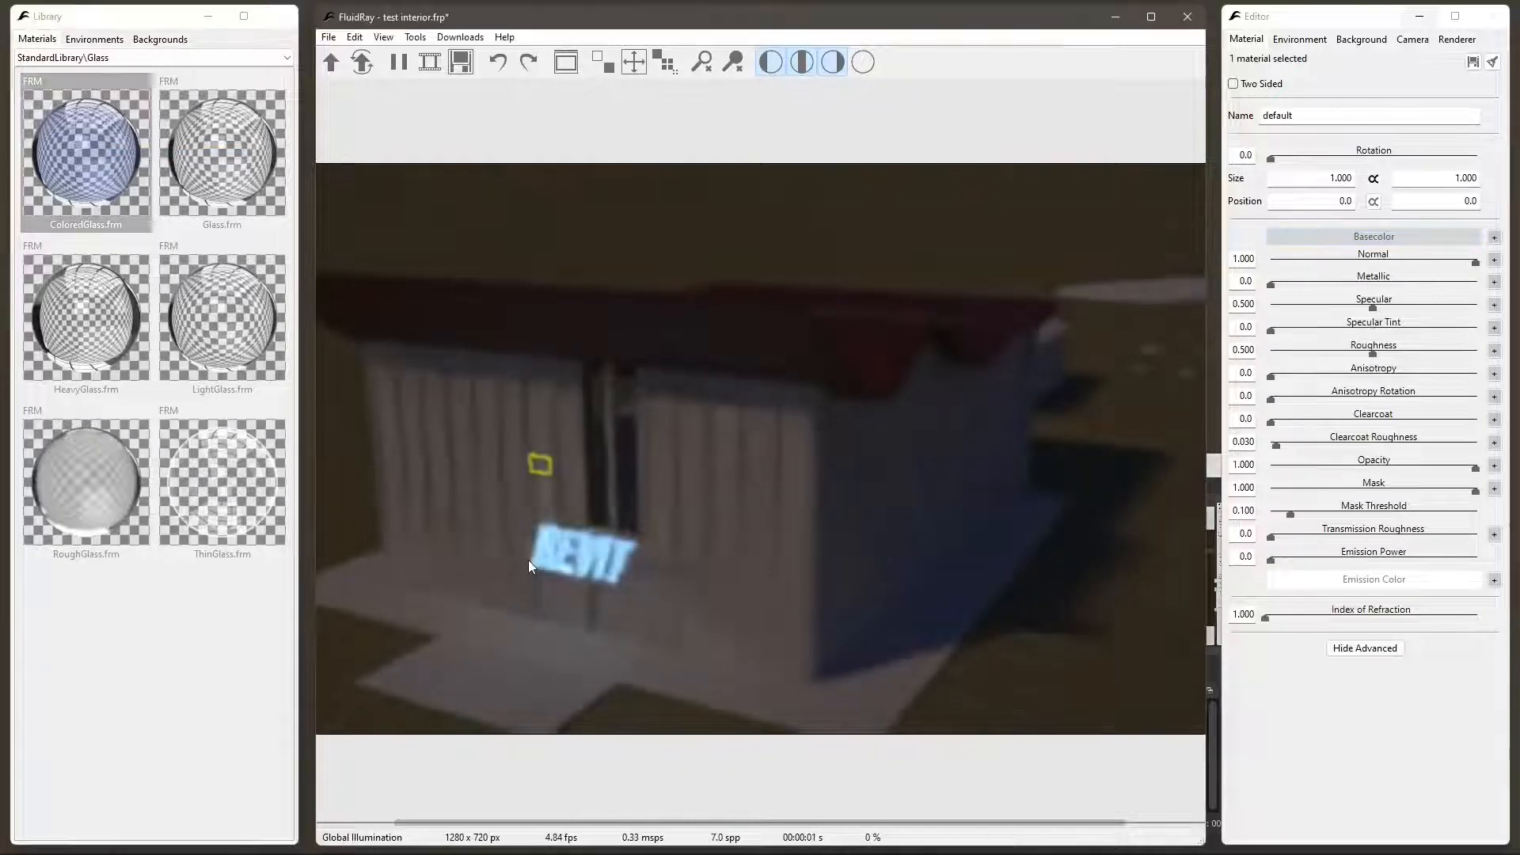
left_click(568, 520)
right_click(564, 369)
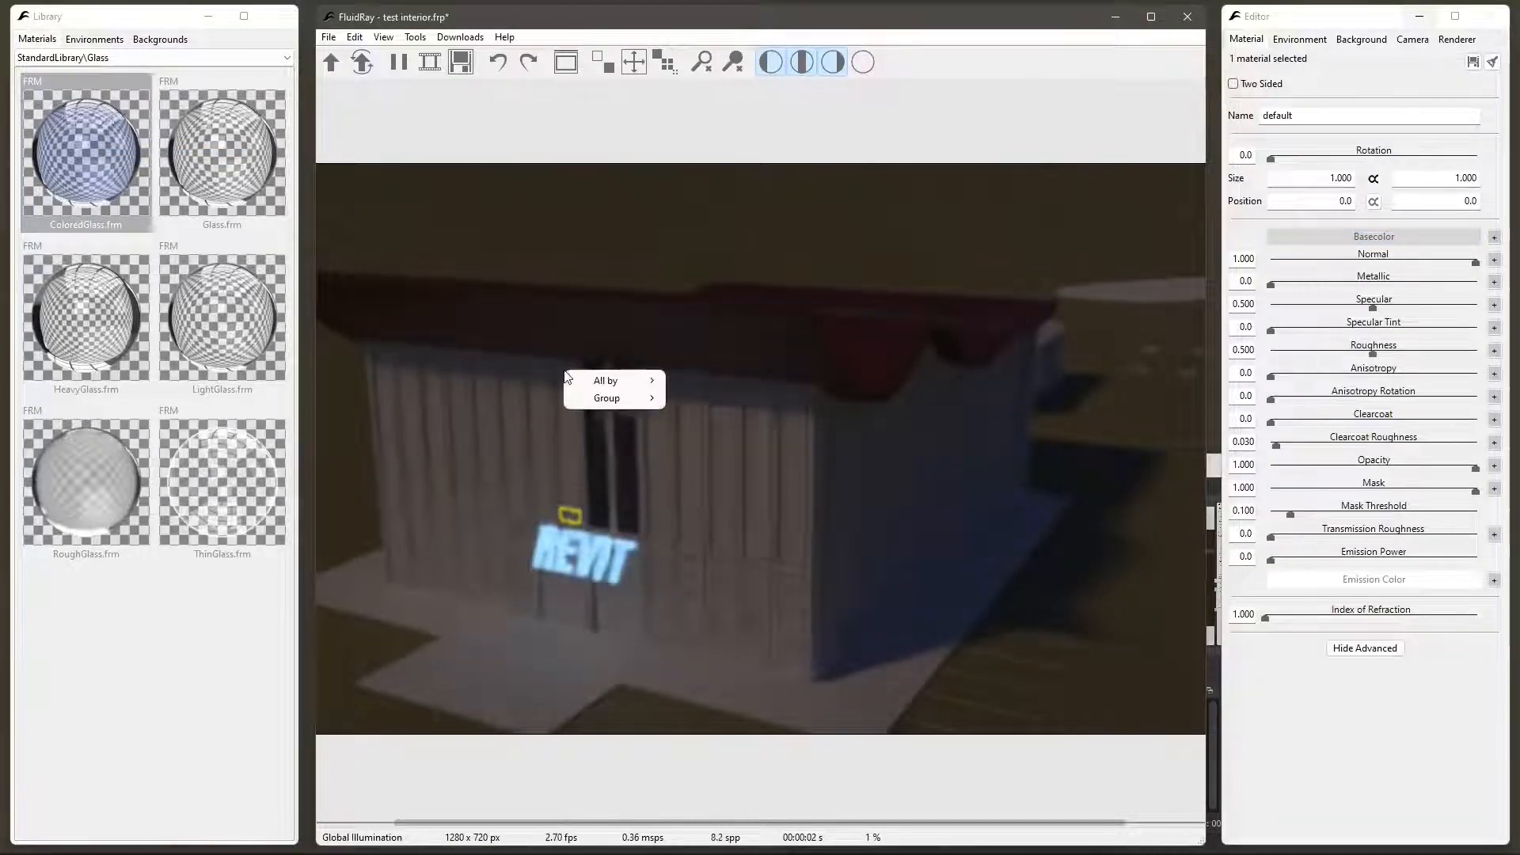
left_click(564, 487)
left_click(563, 486)
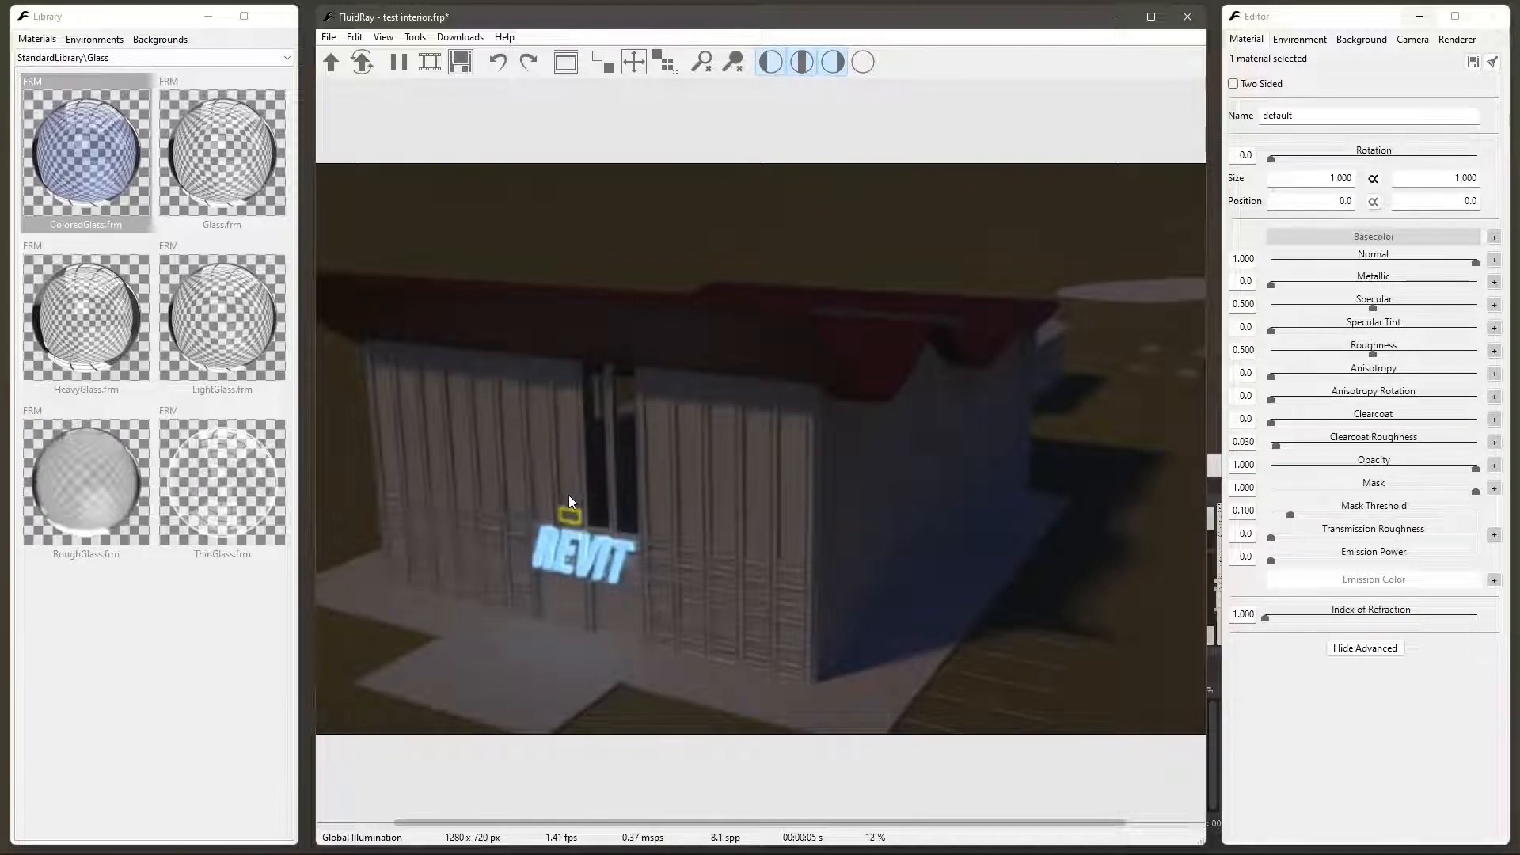
left_click(567, 450, "ctrl")
left_click(565, 416, "ctrl")
left_click(568, 373, "ctrl")
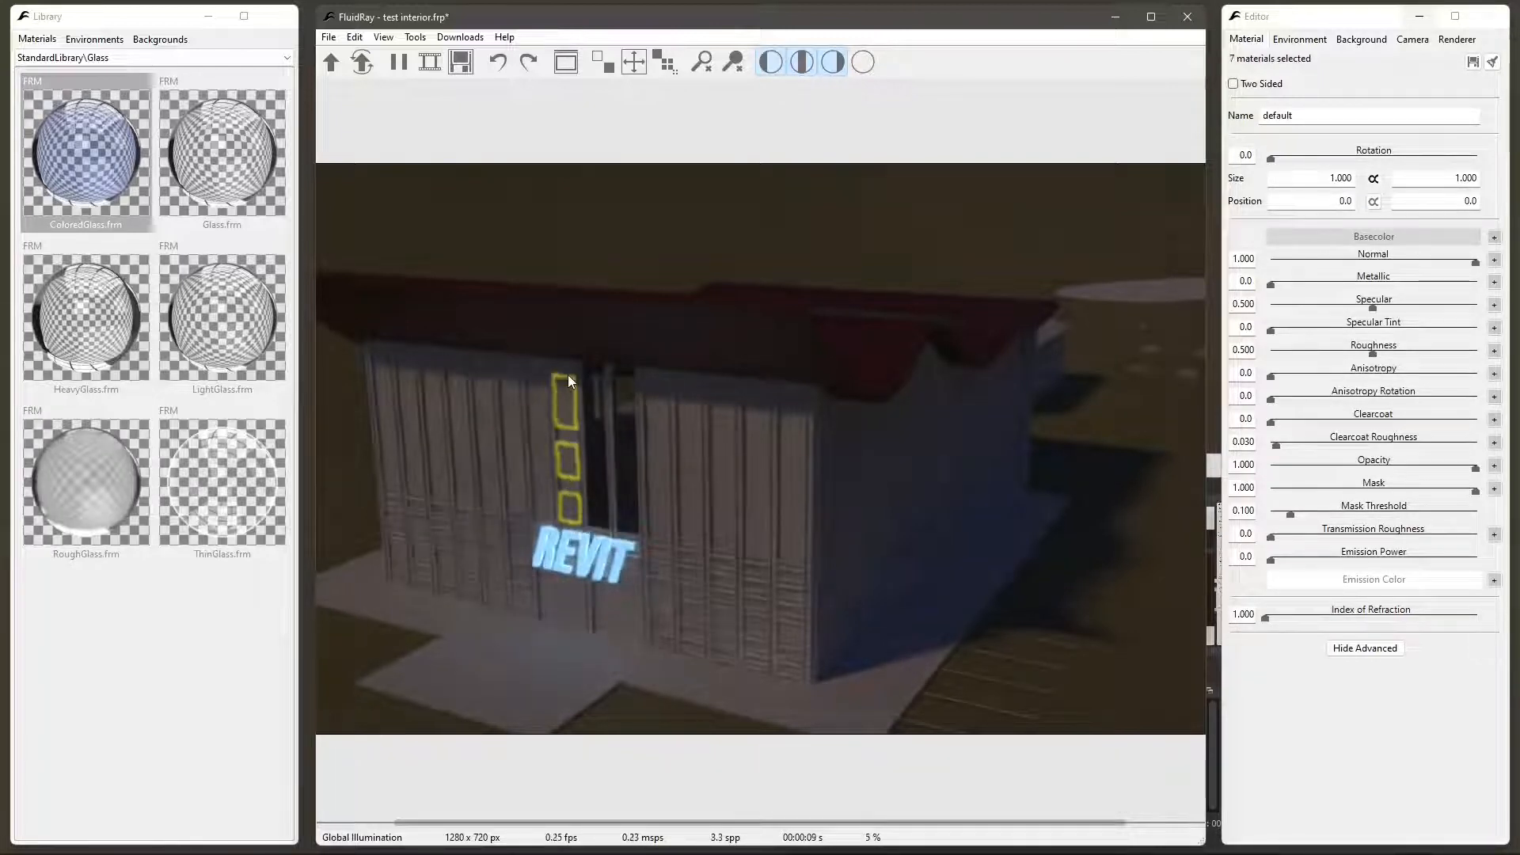
left_click(564, 418, "ctrl")
left_click(564, 441, "ctrl")
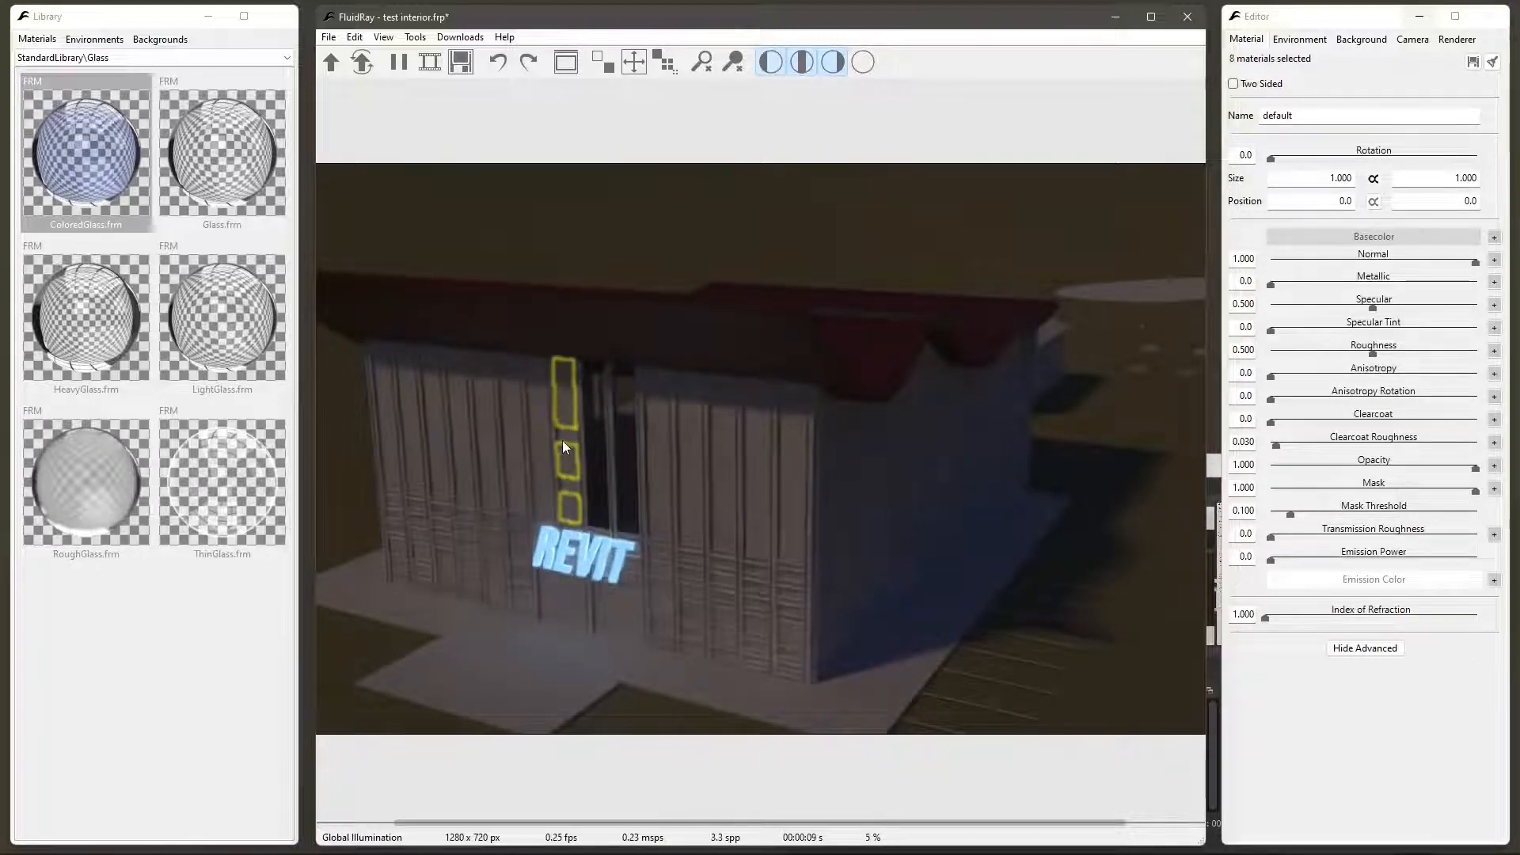
left_click(566, 483, "ctrl")
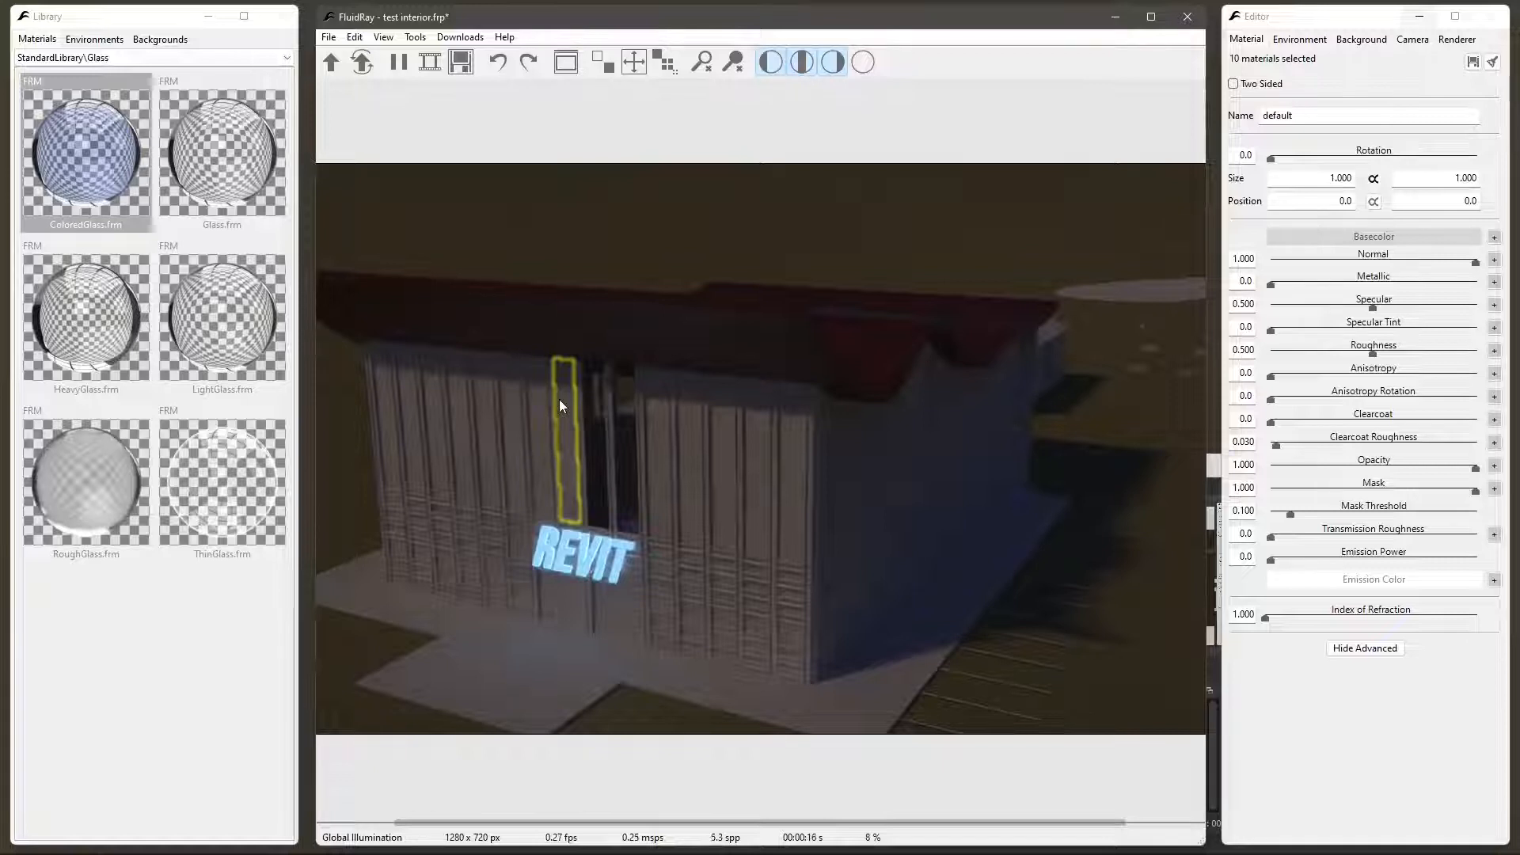
- Select everything with the same material as an opaque wall panel, first from the column selection and again from a single panel
right_click(570, 432)
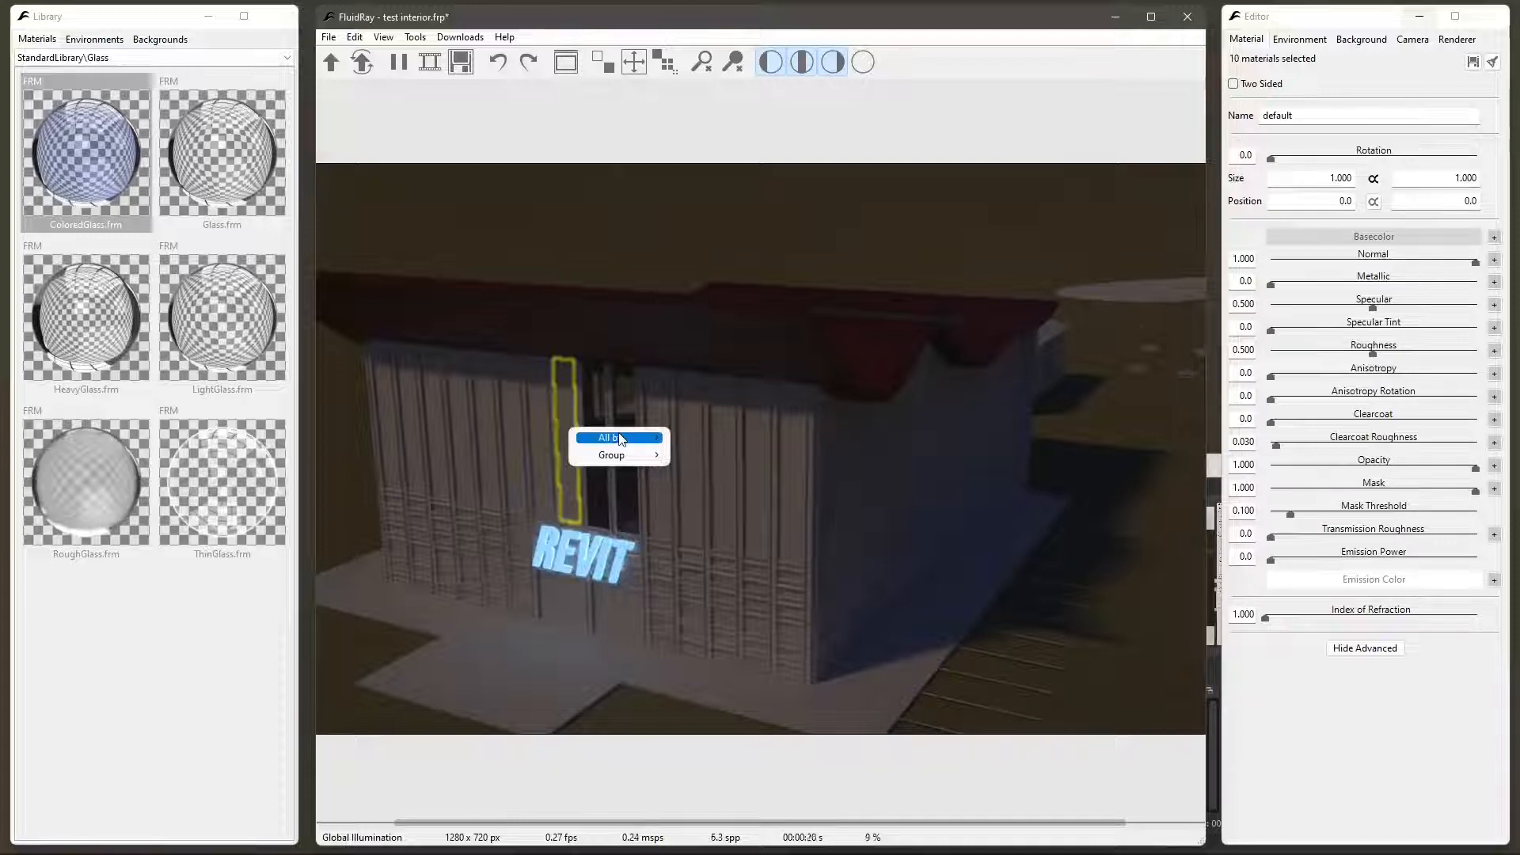
mouse_move(614, 437)
left_click(724, 442)
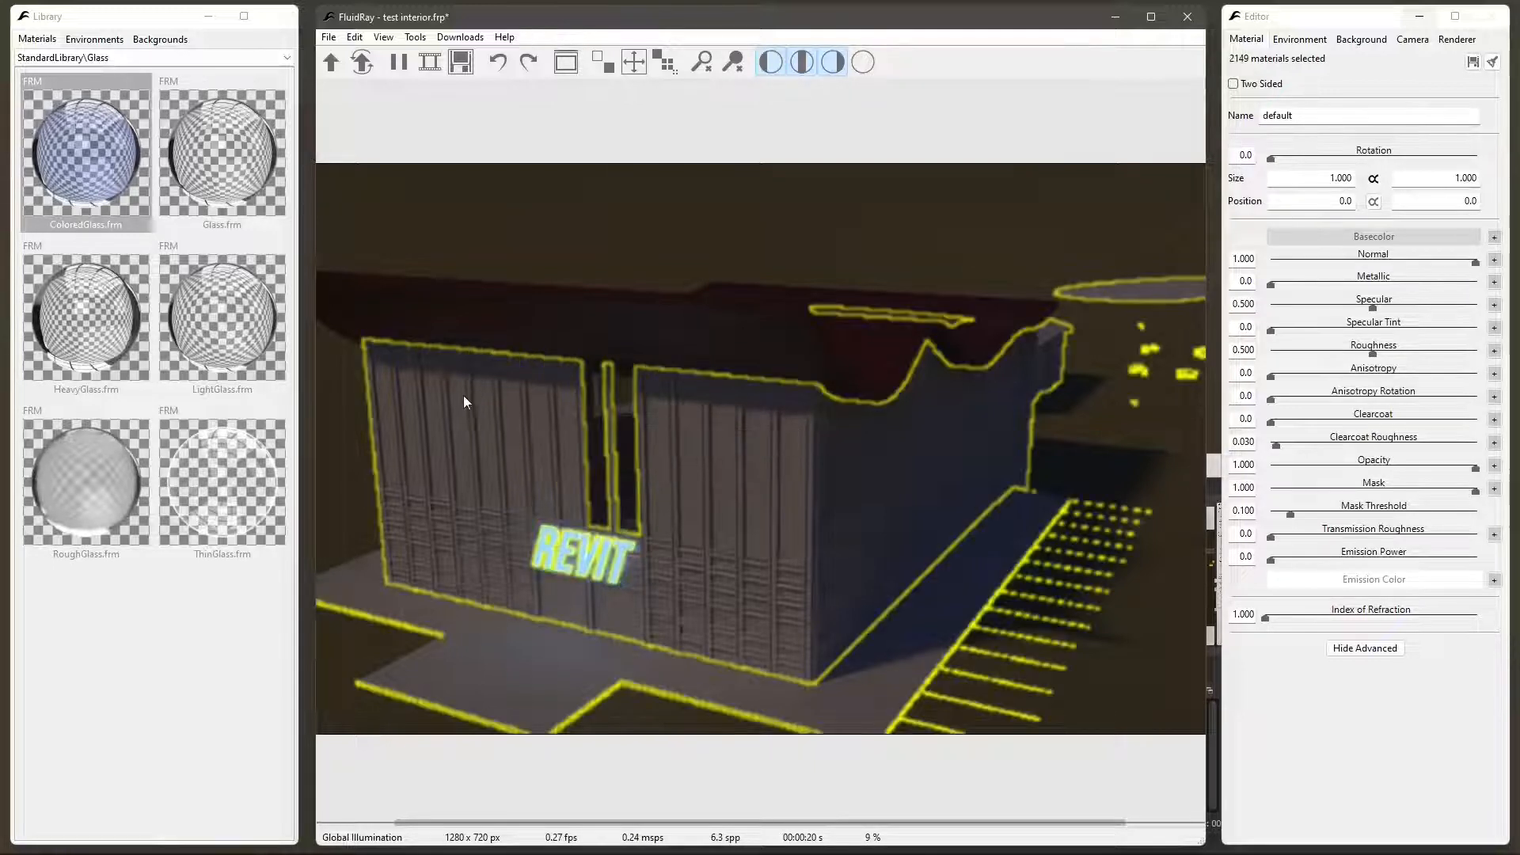
right_click(563, 426)
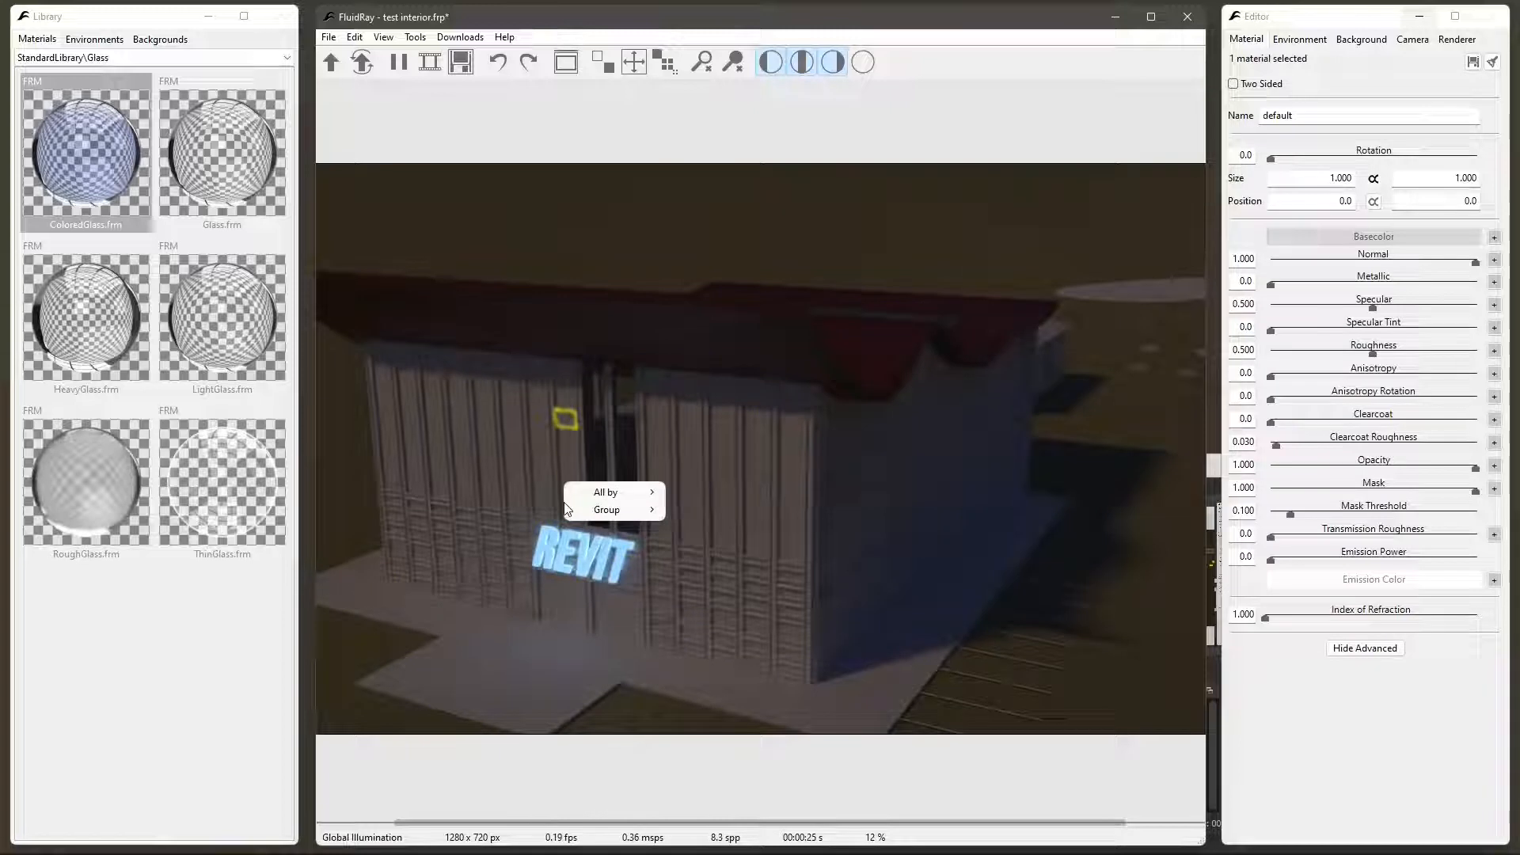
mouse_move(640, 504)
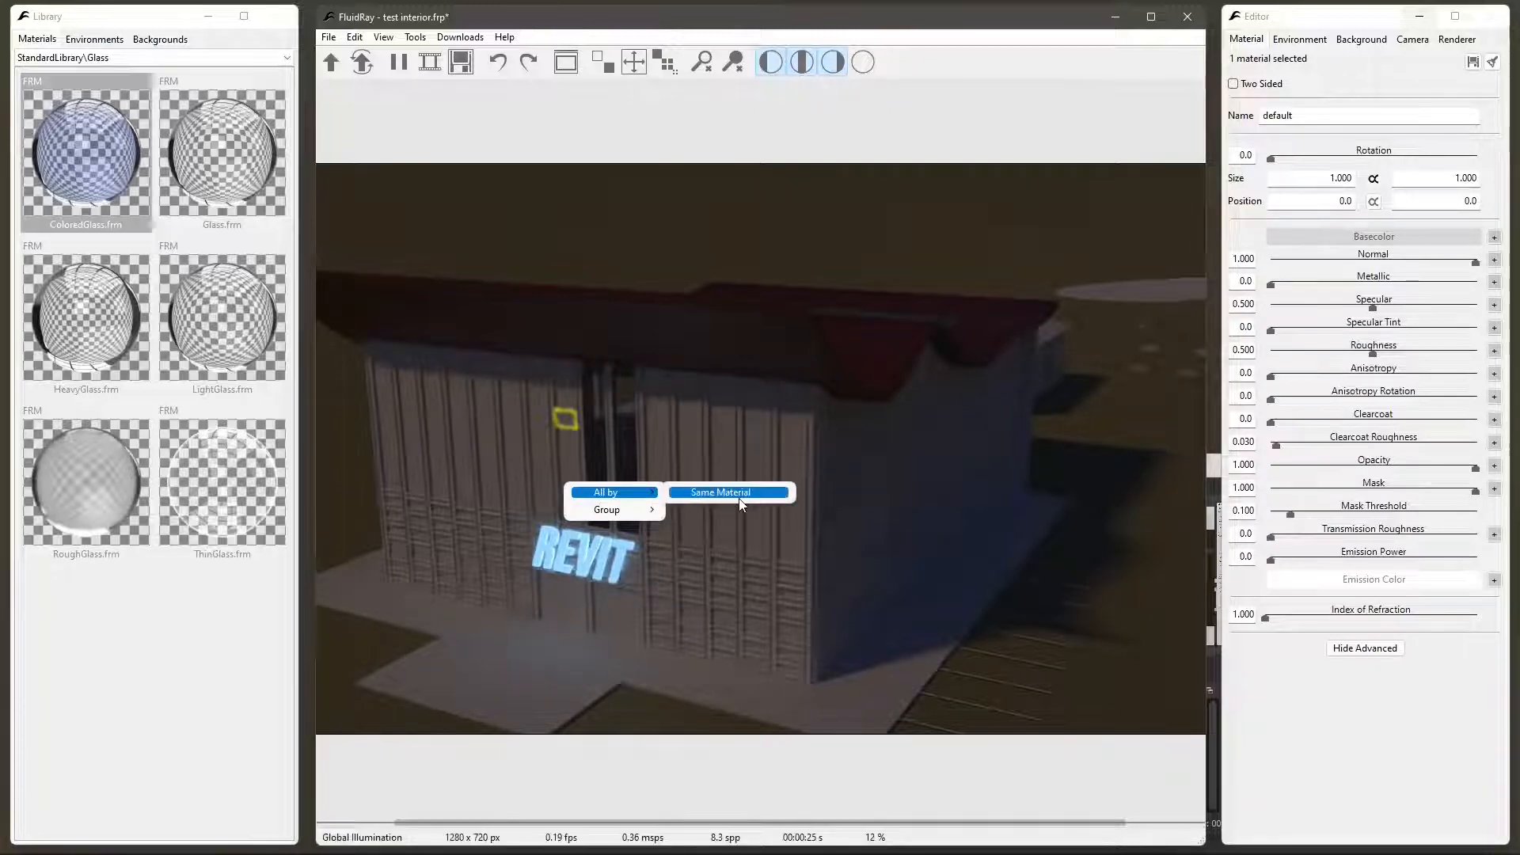
left_click(707, 495)
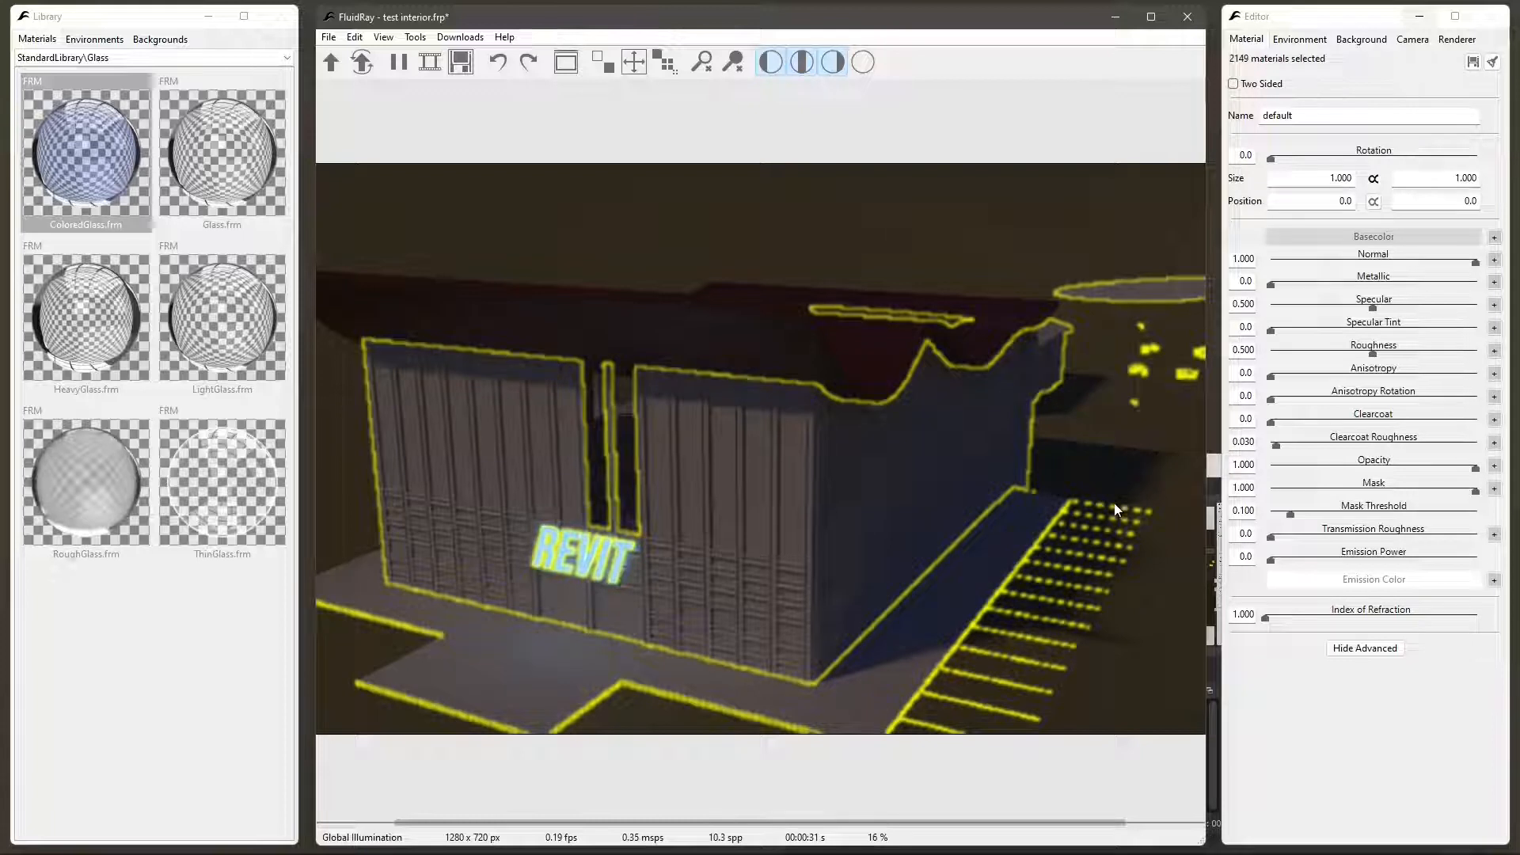
left_click(571, 427)
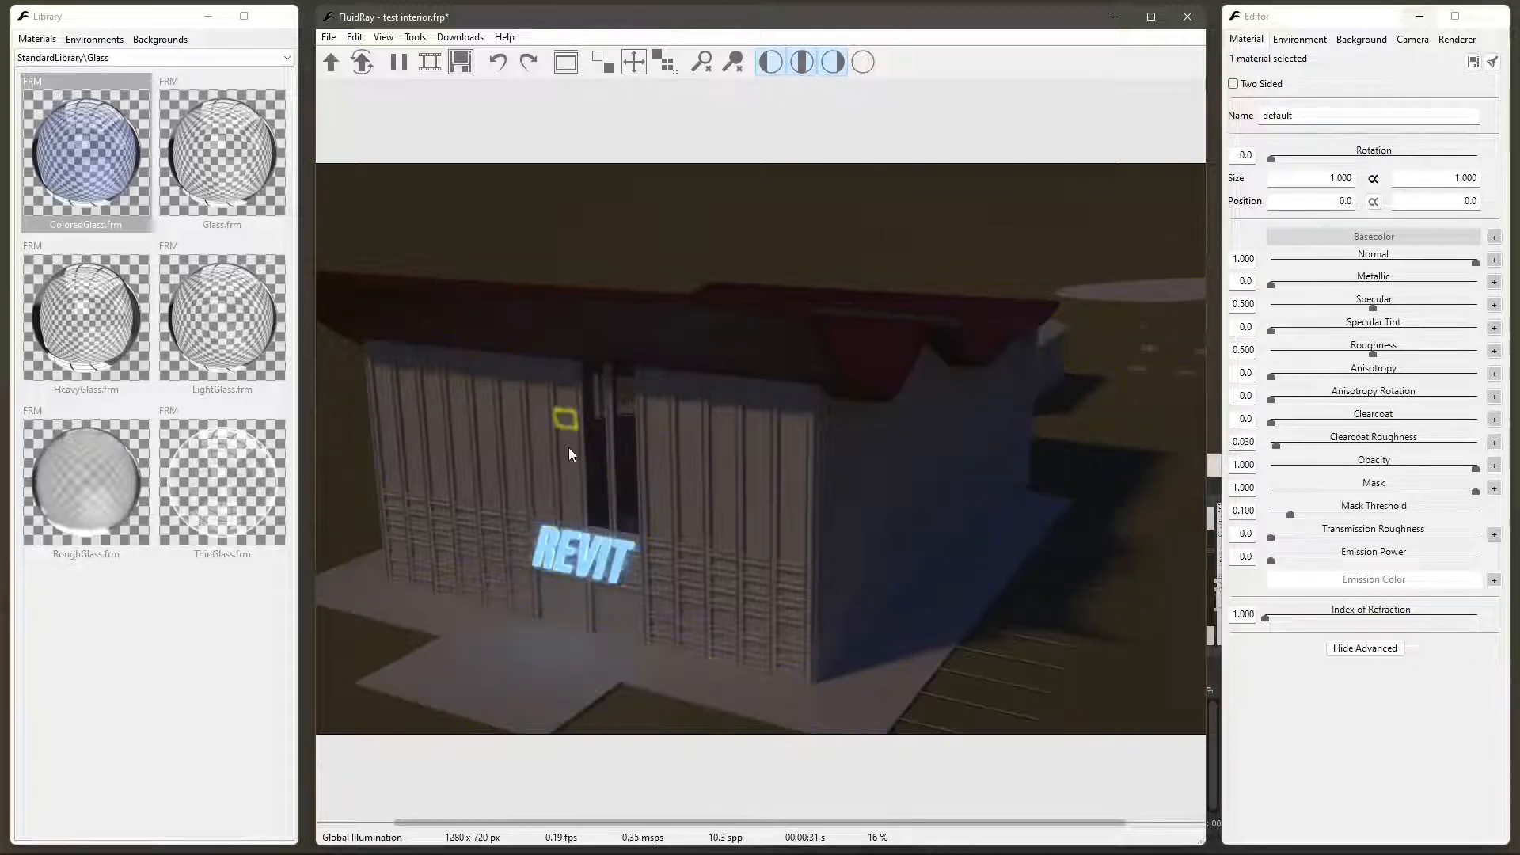
right_click(569, 449)
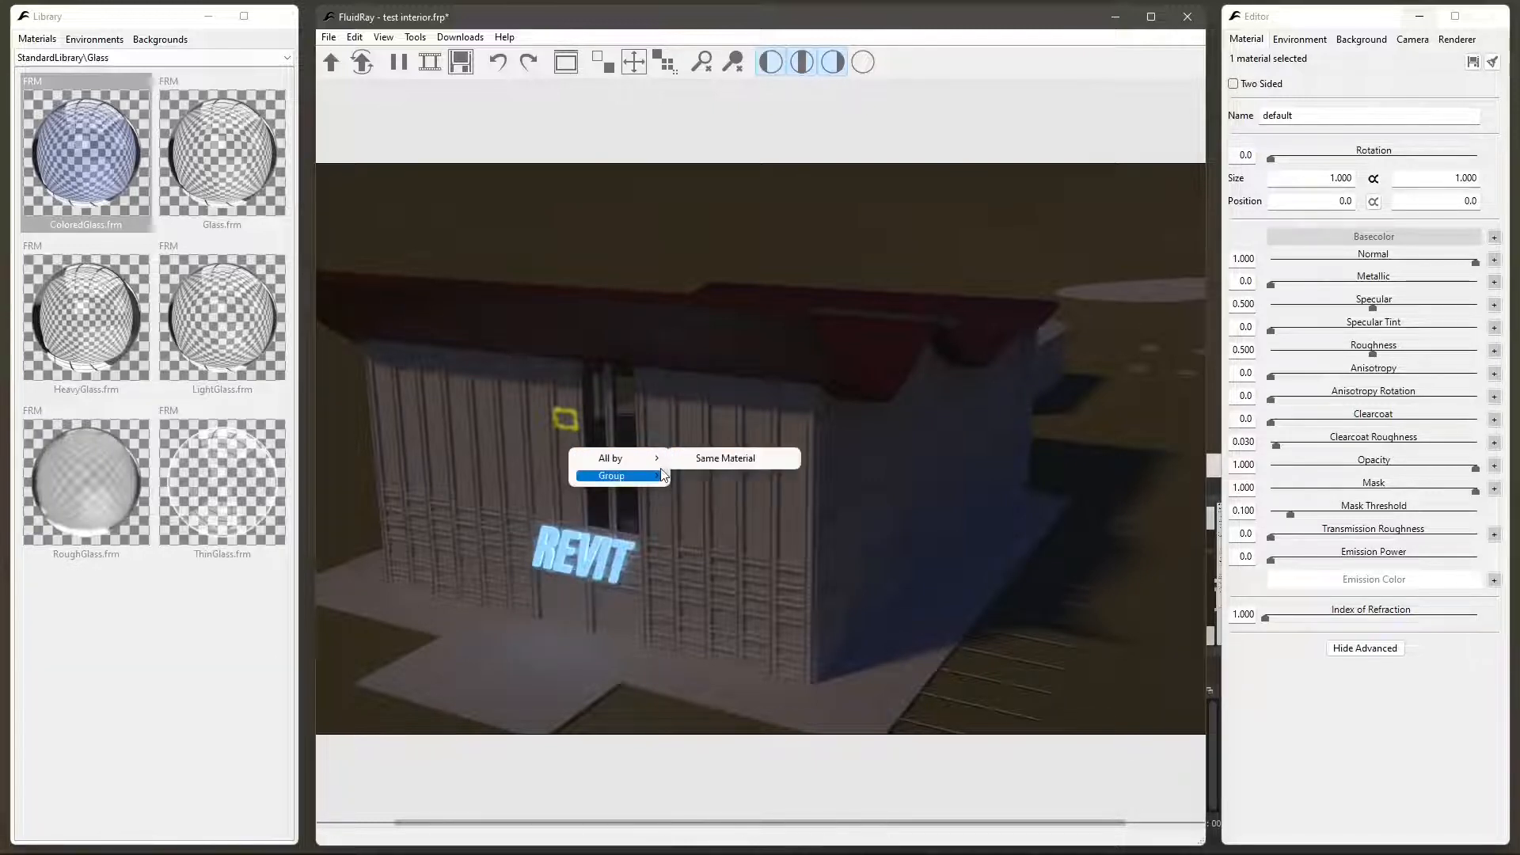
- Select all parts that share the ColoredGlass material, starting from one glass panel above the REVIT lettering
left_click(598, 411)
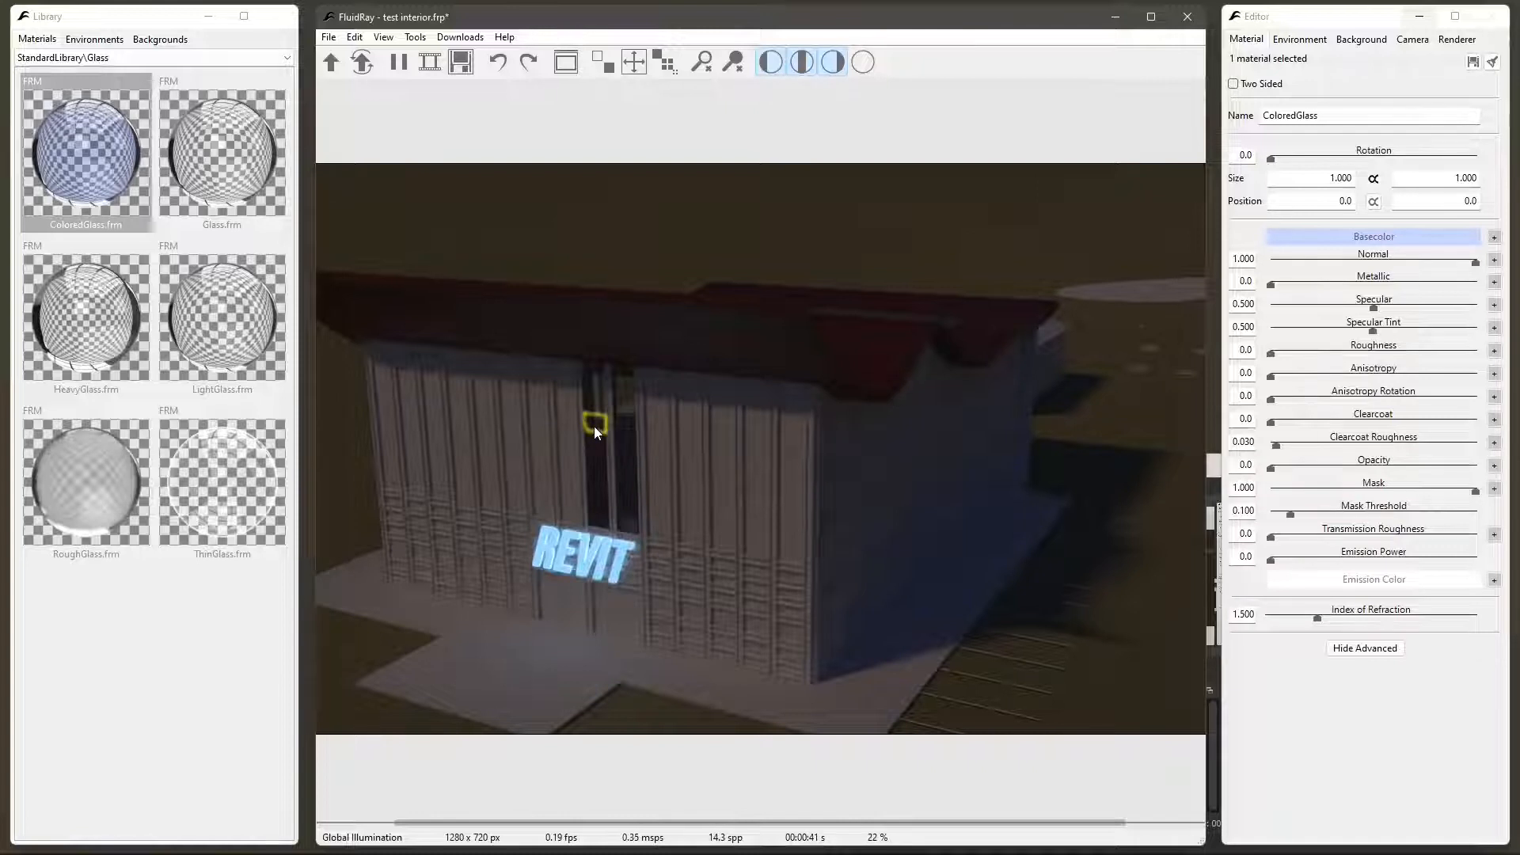
right_click(595, 431)
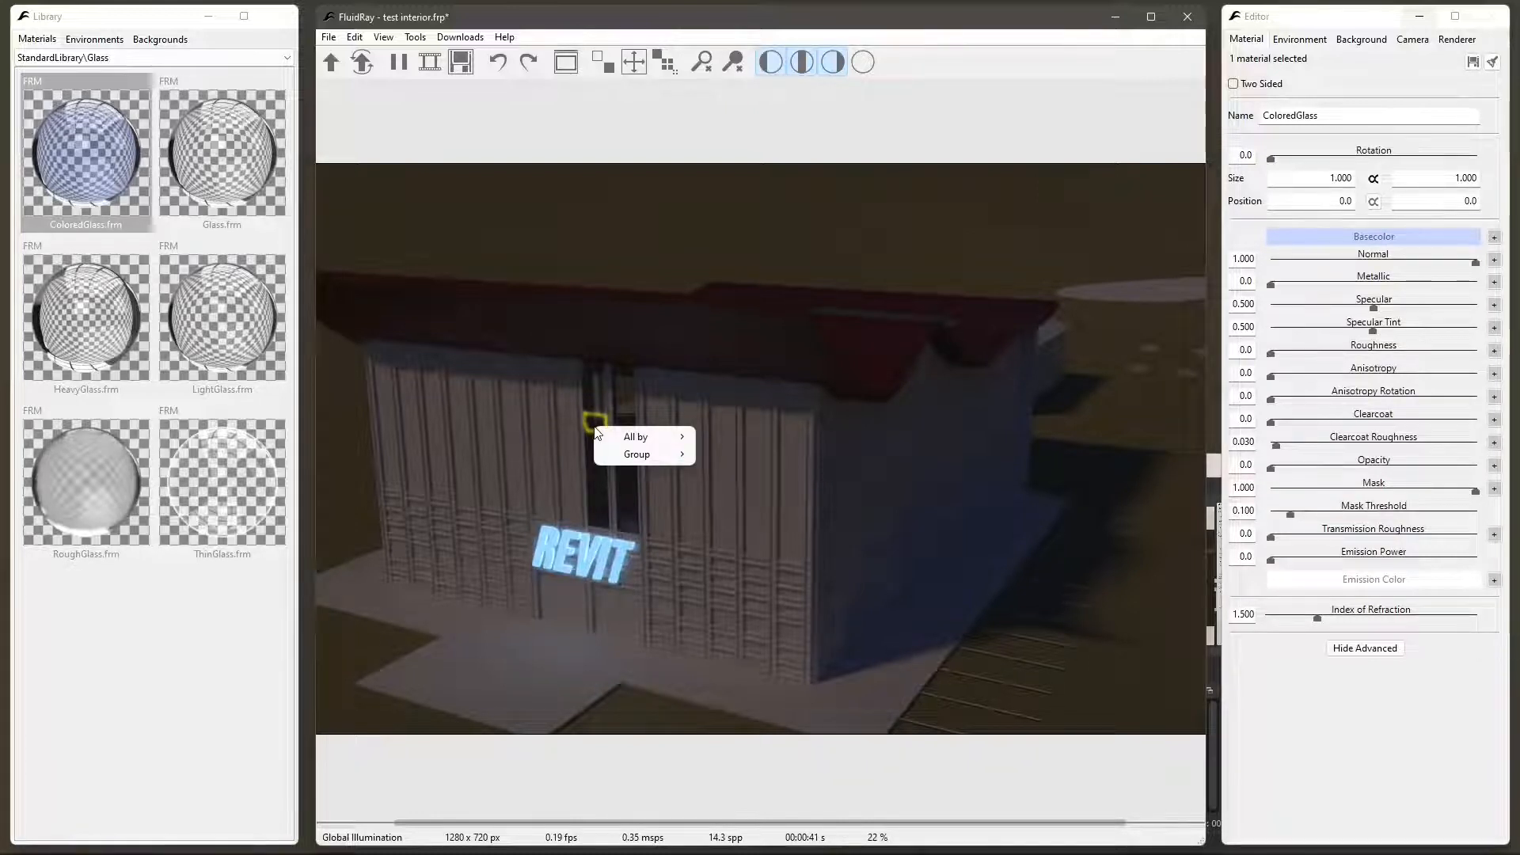
mouse_move(638, 441)
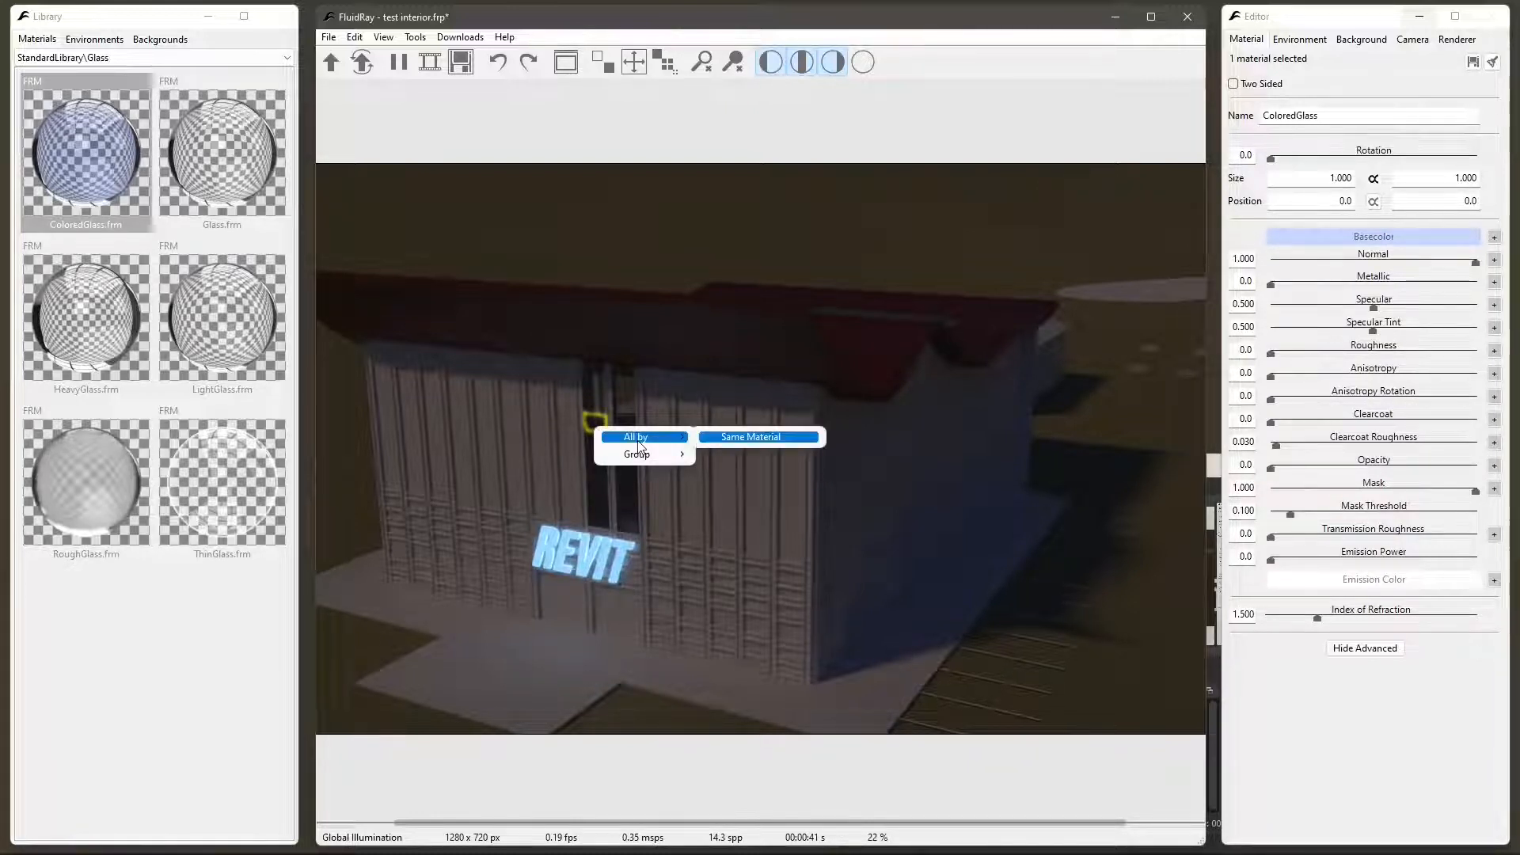
left_click(745, 441)
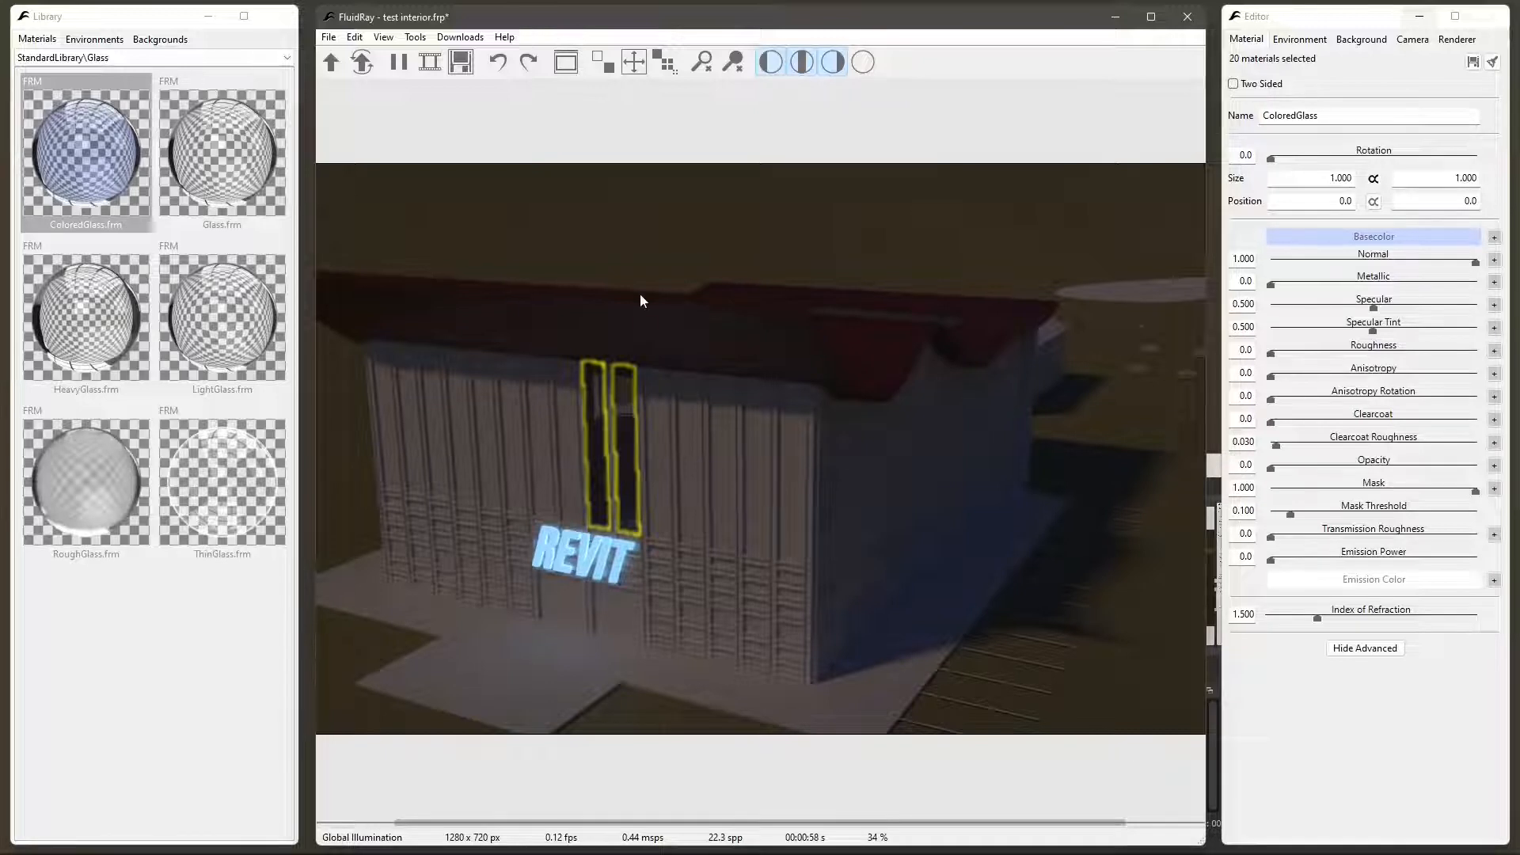
- Select an opaque panel on the front wall and choose its group Pannello sistema Vetro Blu [183326]_[196074] Geometry
left_click(663, 257)
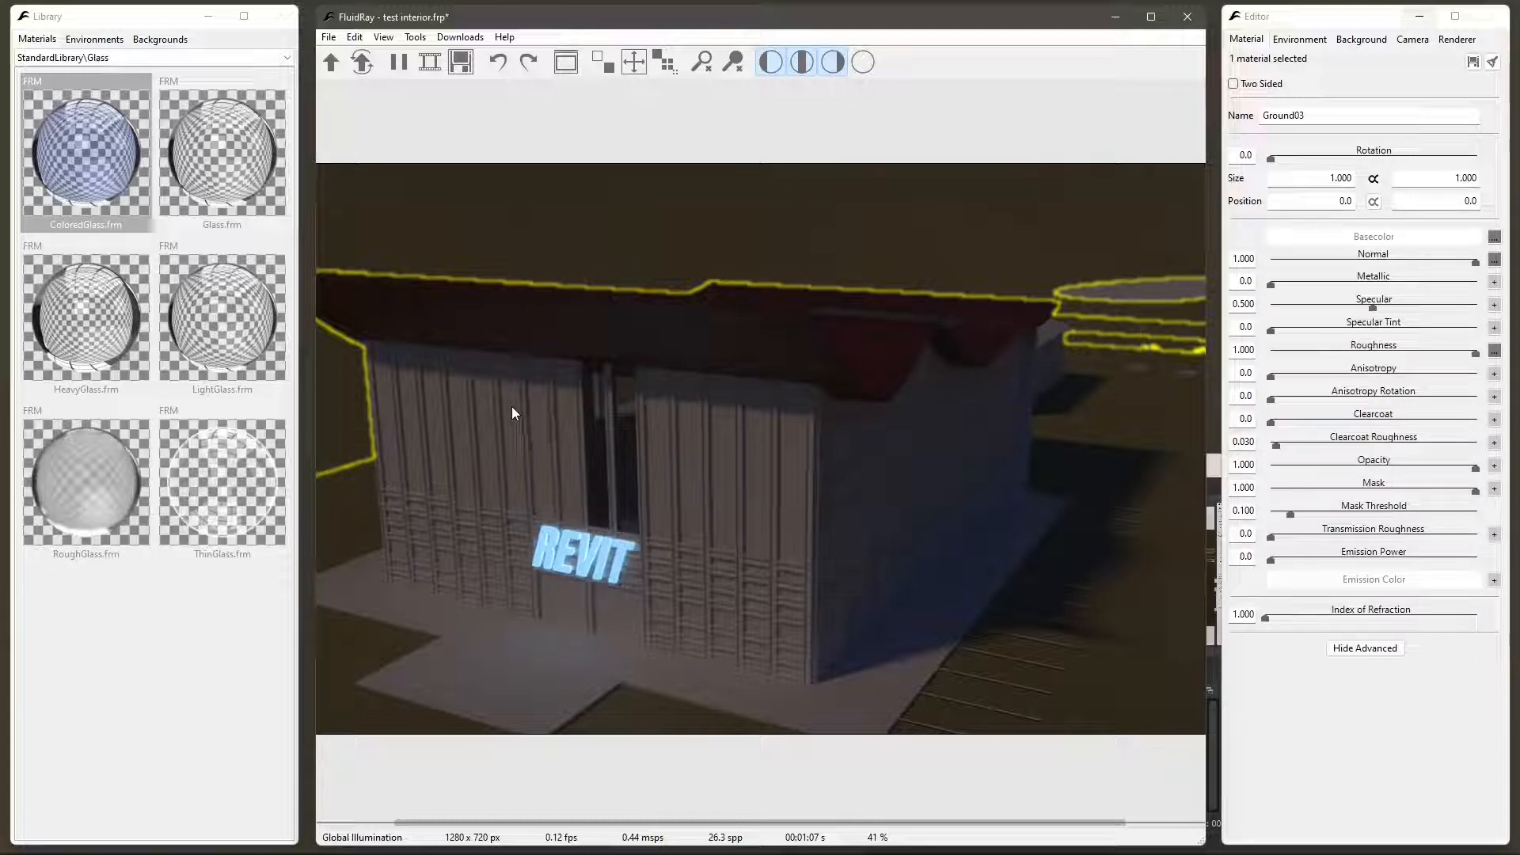
left_click(513, 437)
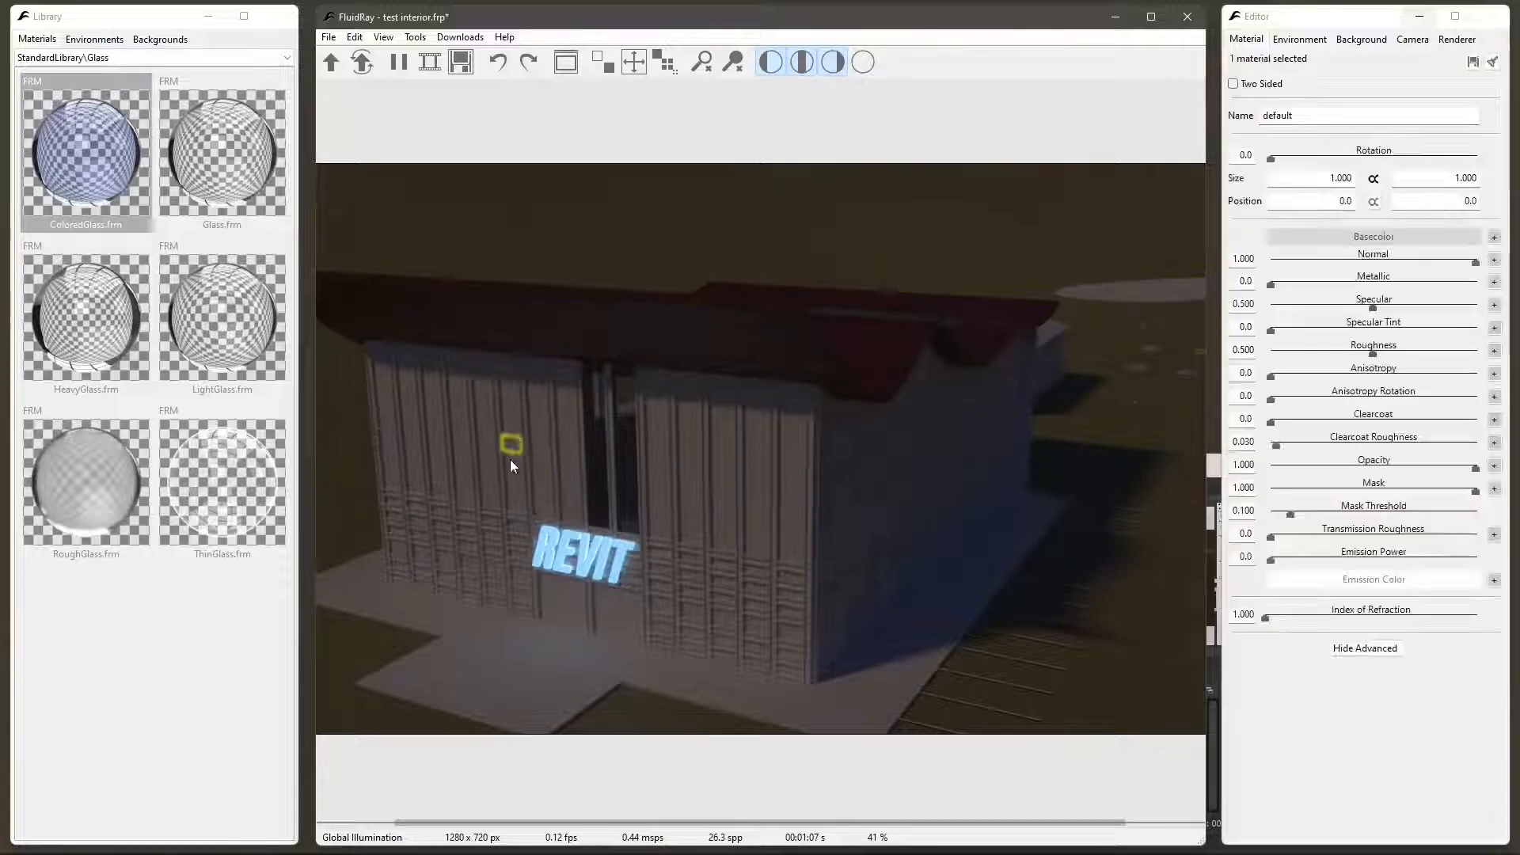
right_click(510, 459)
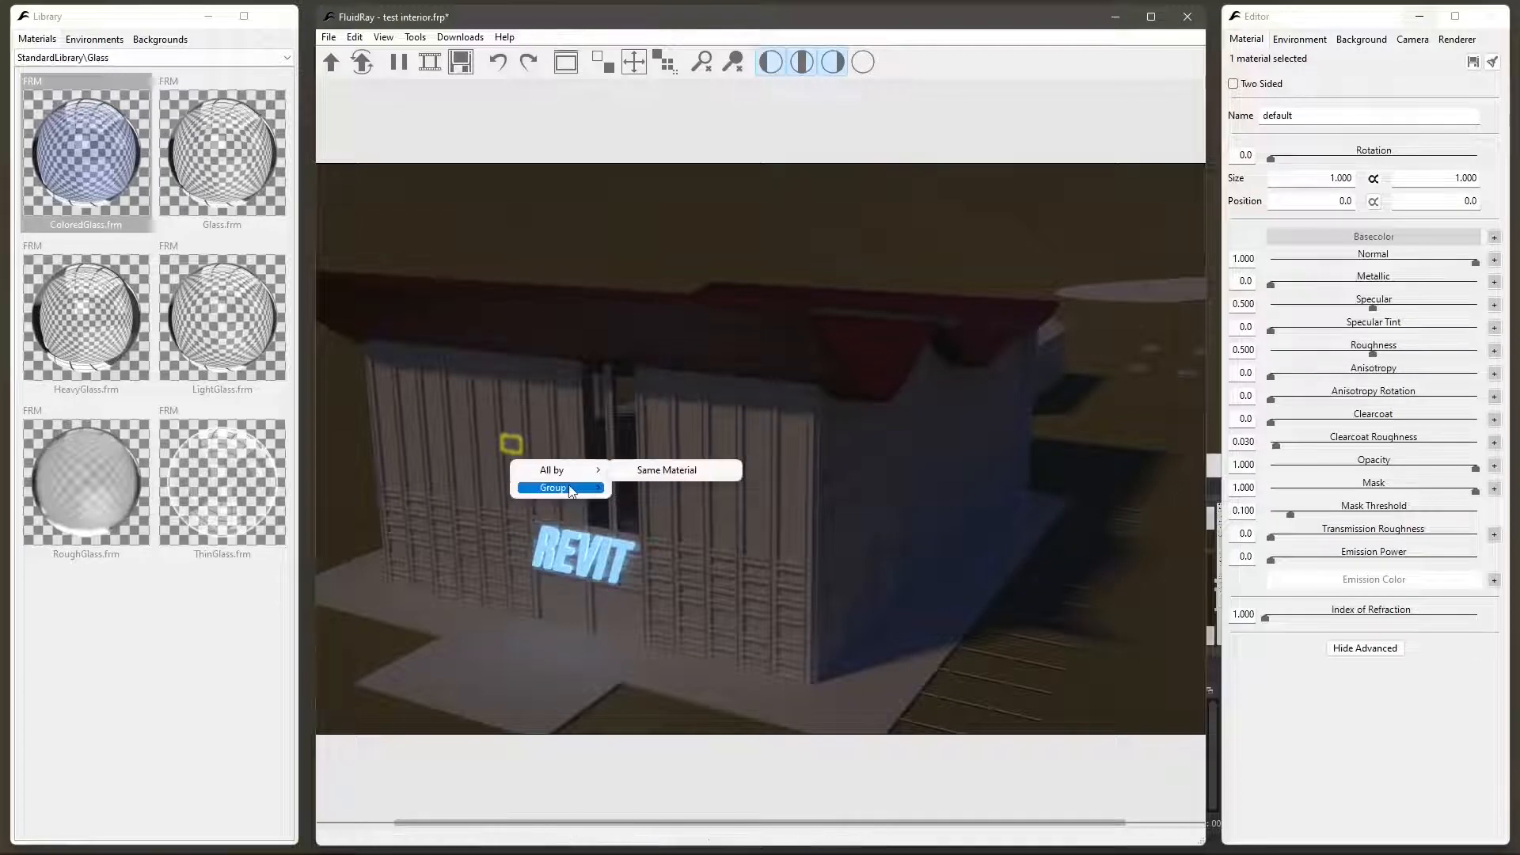
mouse_move(554, 487)
left_click(648, 488)
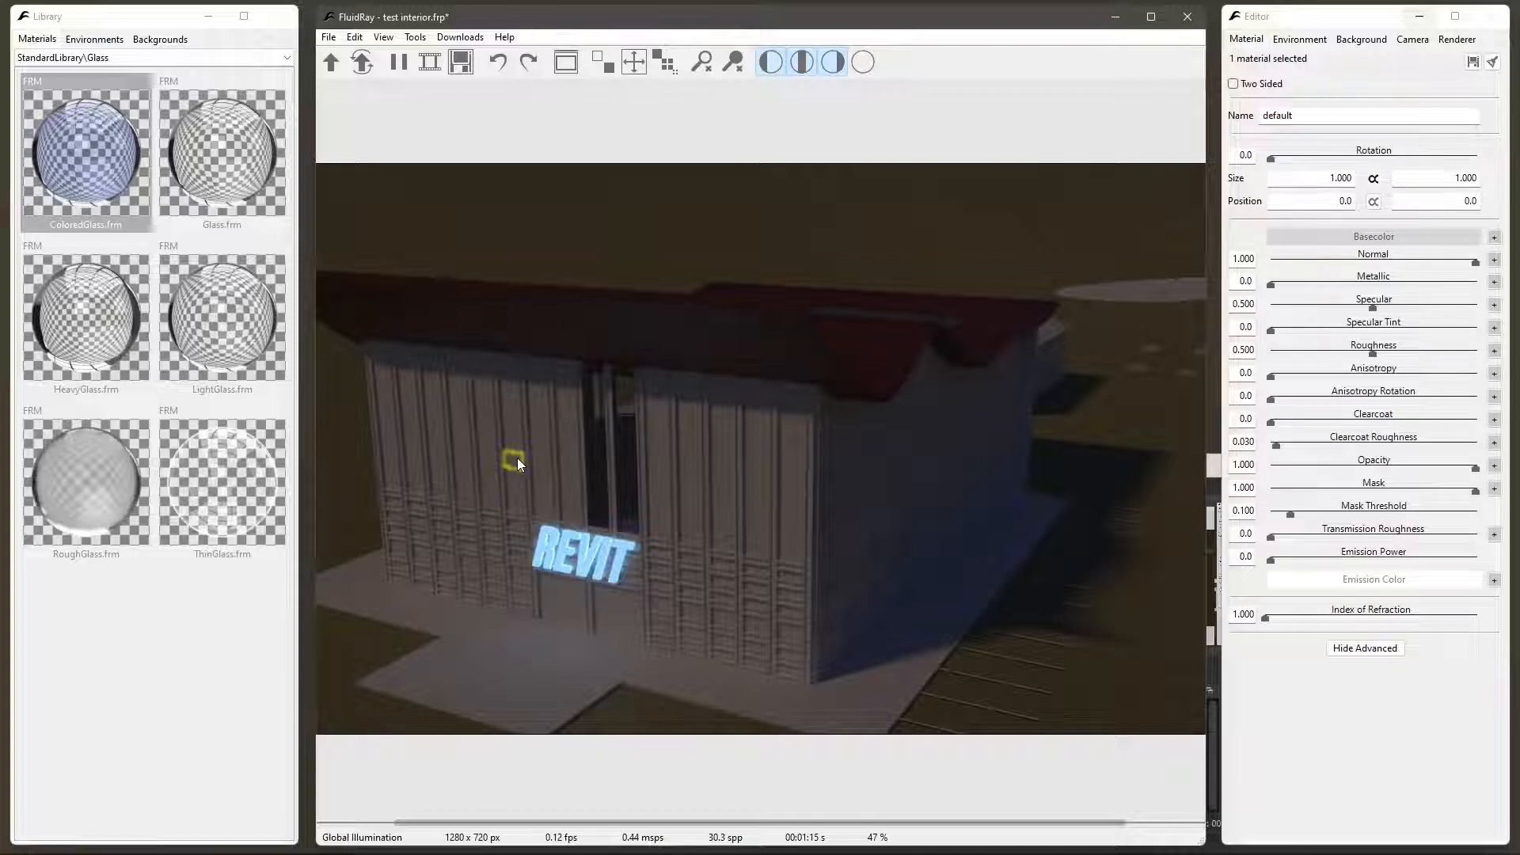
right_click(519, 462)
mouse_move(560, 504)
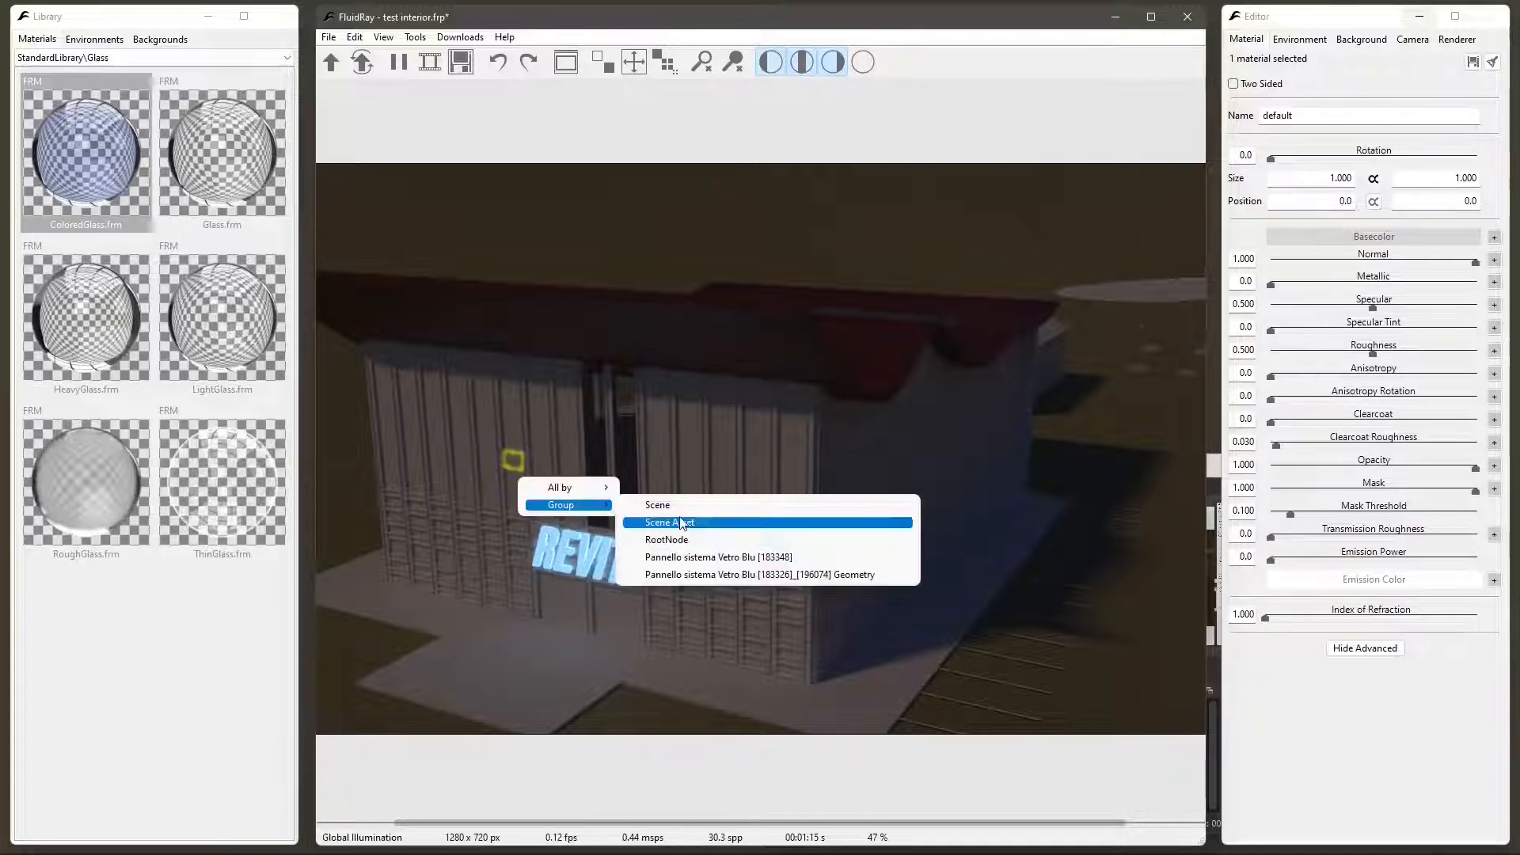
left_click(739, 573)
- Try selecting by the panel's parent group Pannello sistema Vetro Blu [183348], and clear the selection
right_click(516, 475)
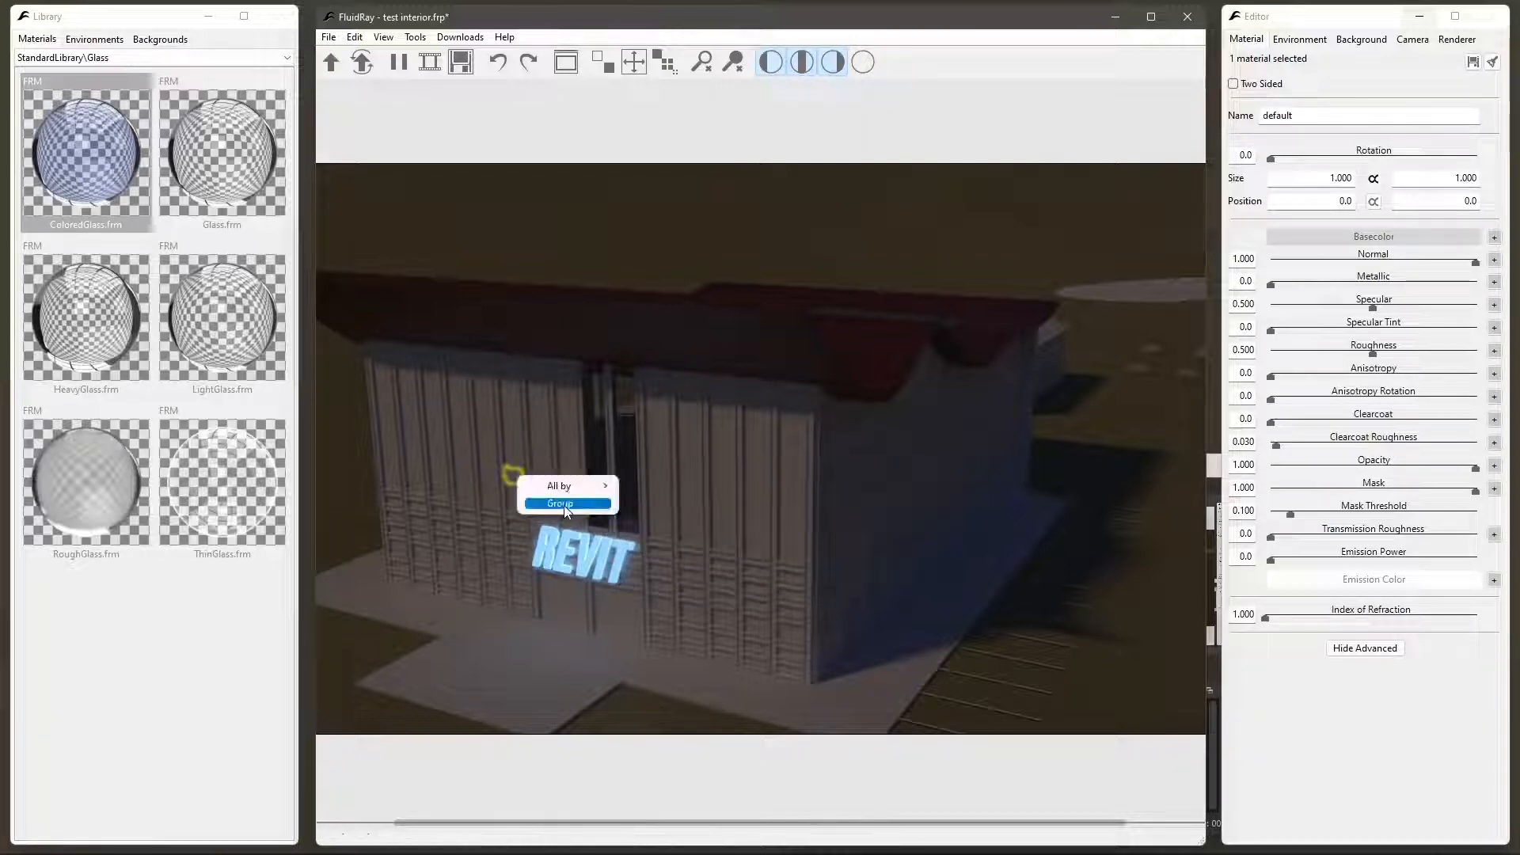
mouse_move(561, 503)
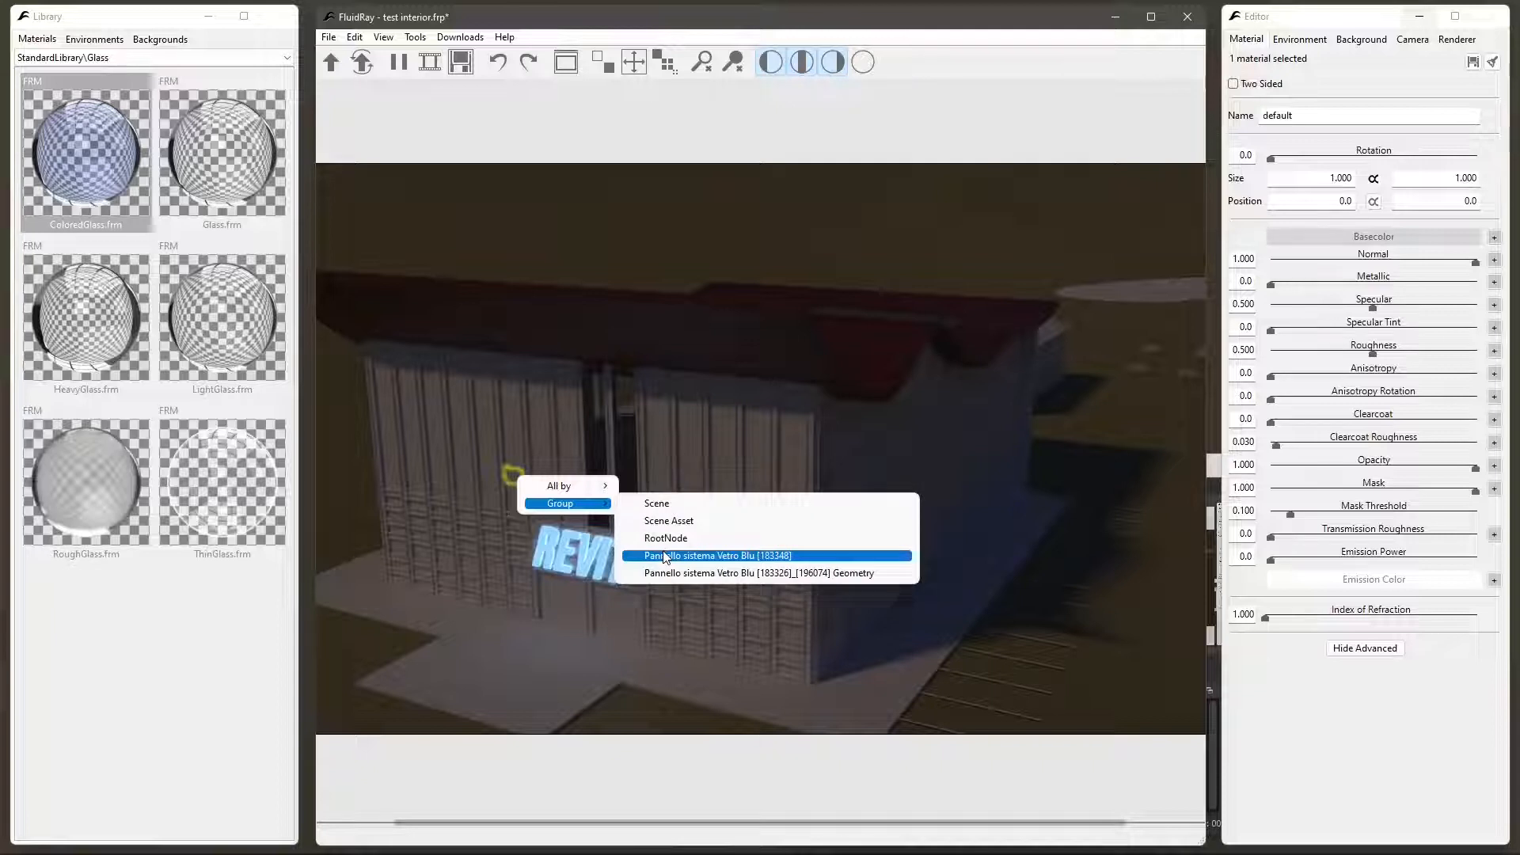
left_click(665, 557)
right_click(522, 454)
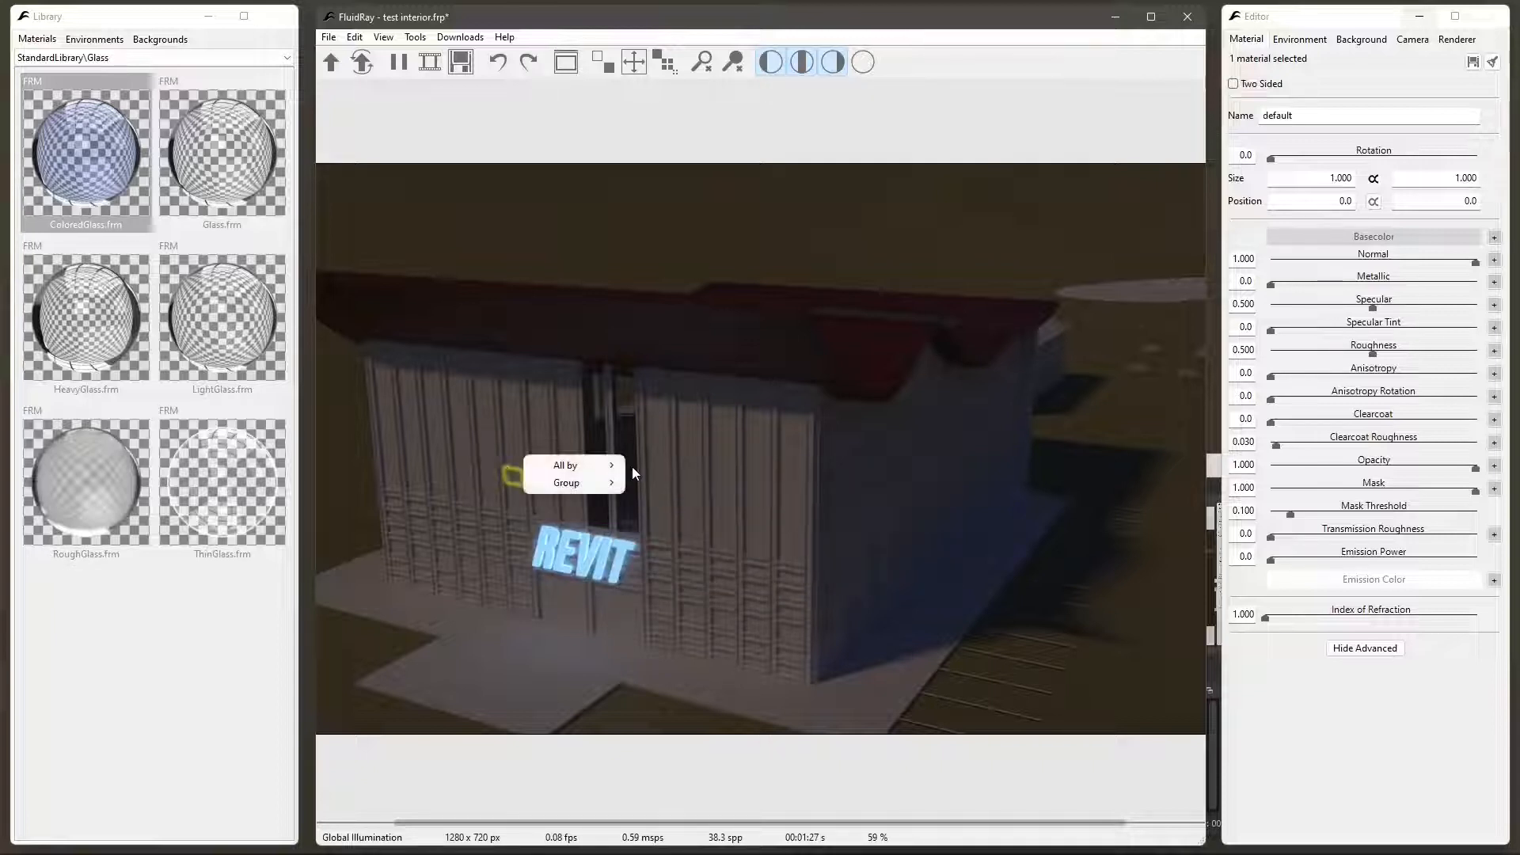
right_click(660, 467)
right_click(590, 257)
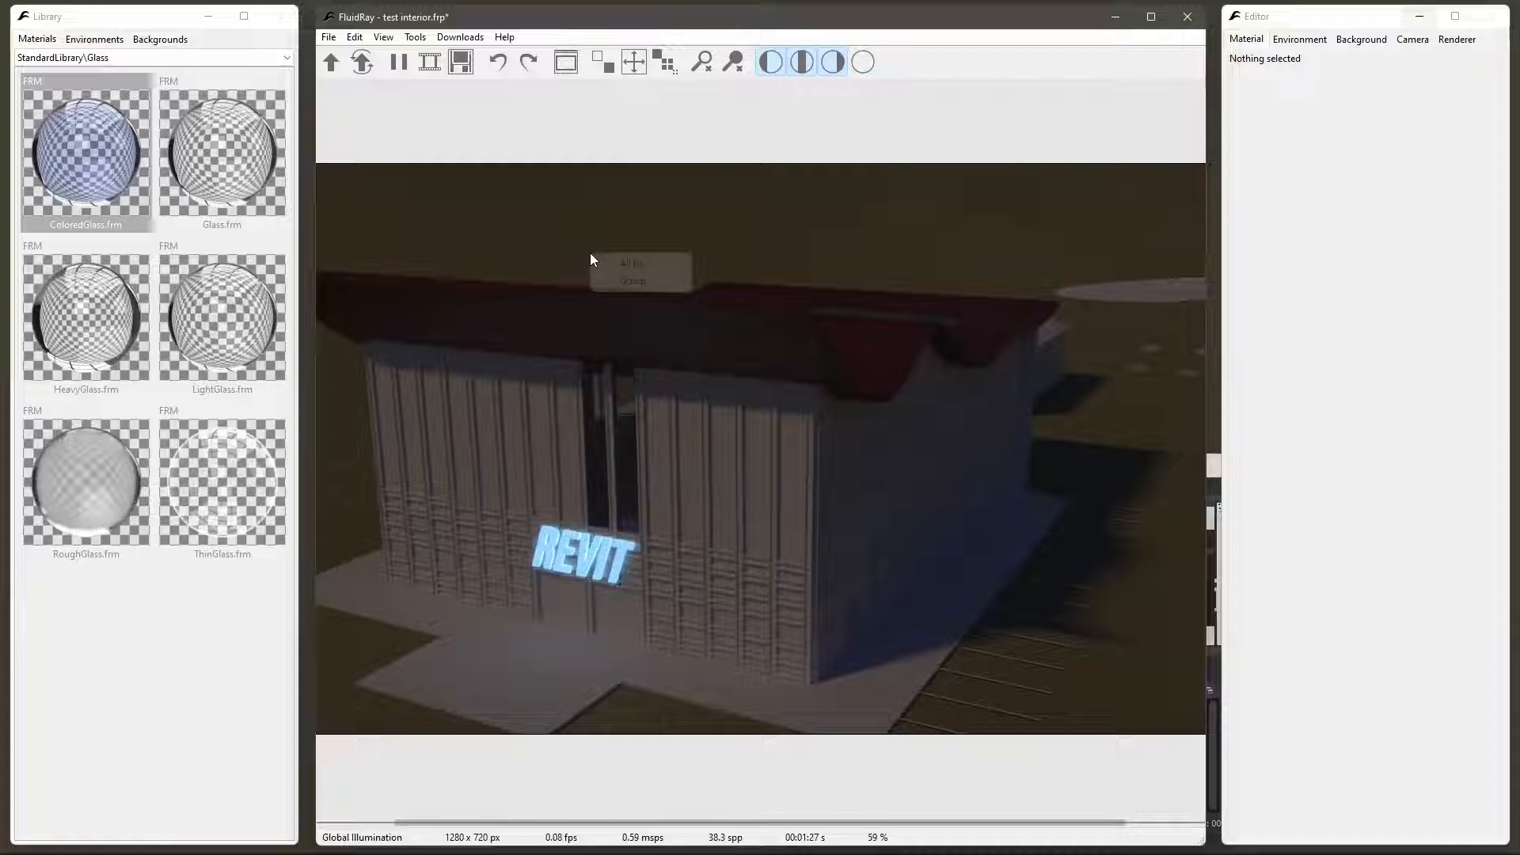
left_click(508, 153)
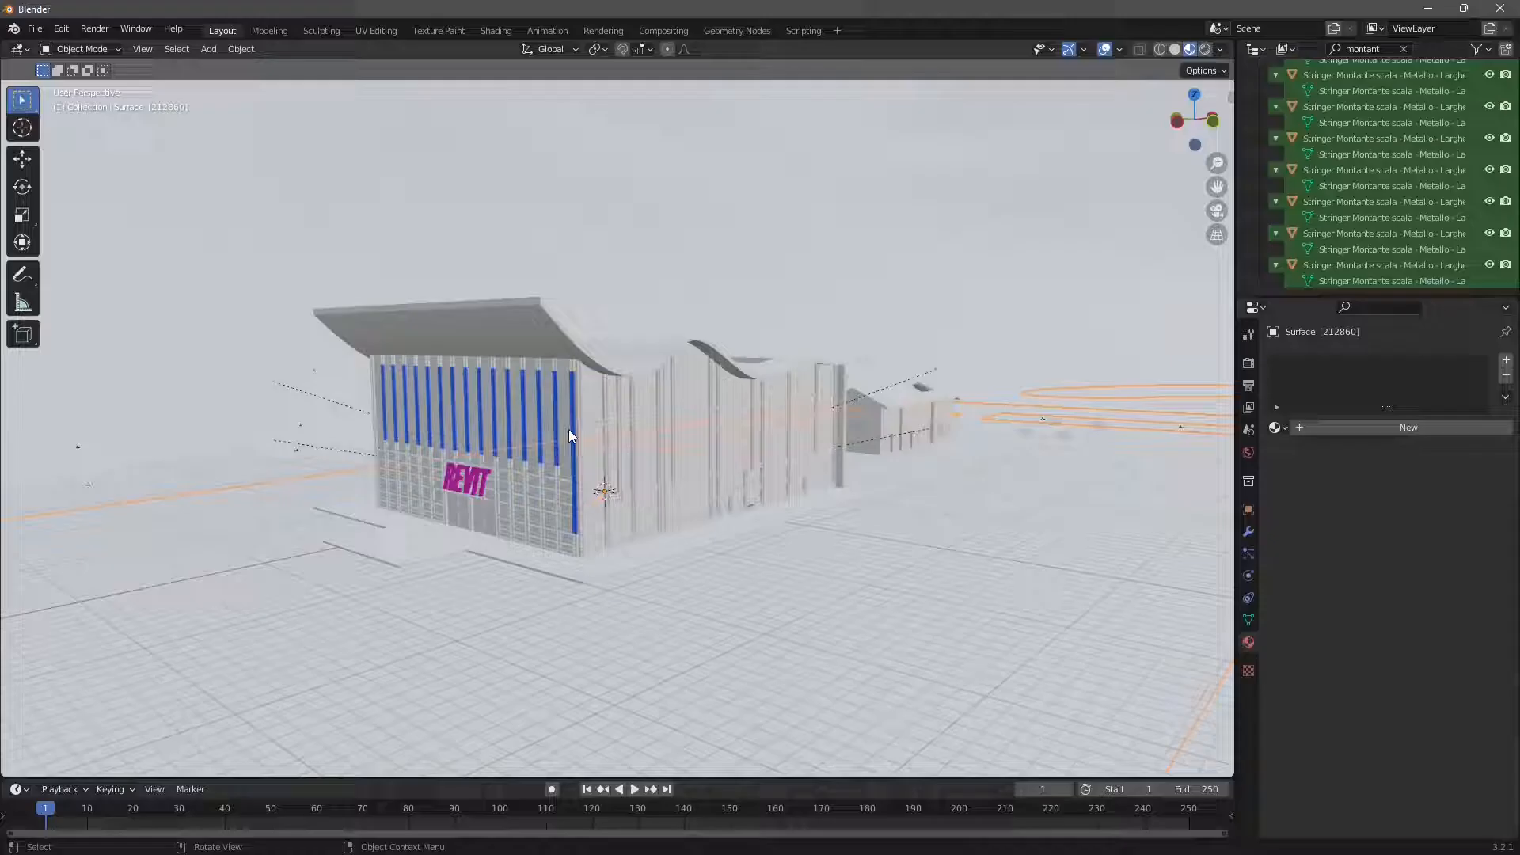
- Switch to Blender and examine the imported building and its terrain from several sides
scroll(568, 429, "down", 3)
middle_click_drag(518, 449, 834, 387)
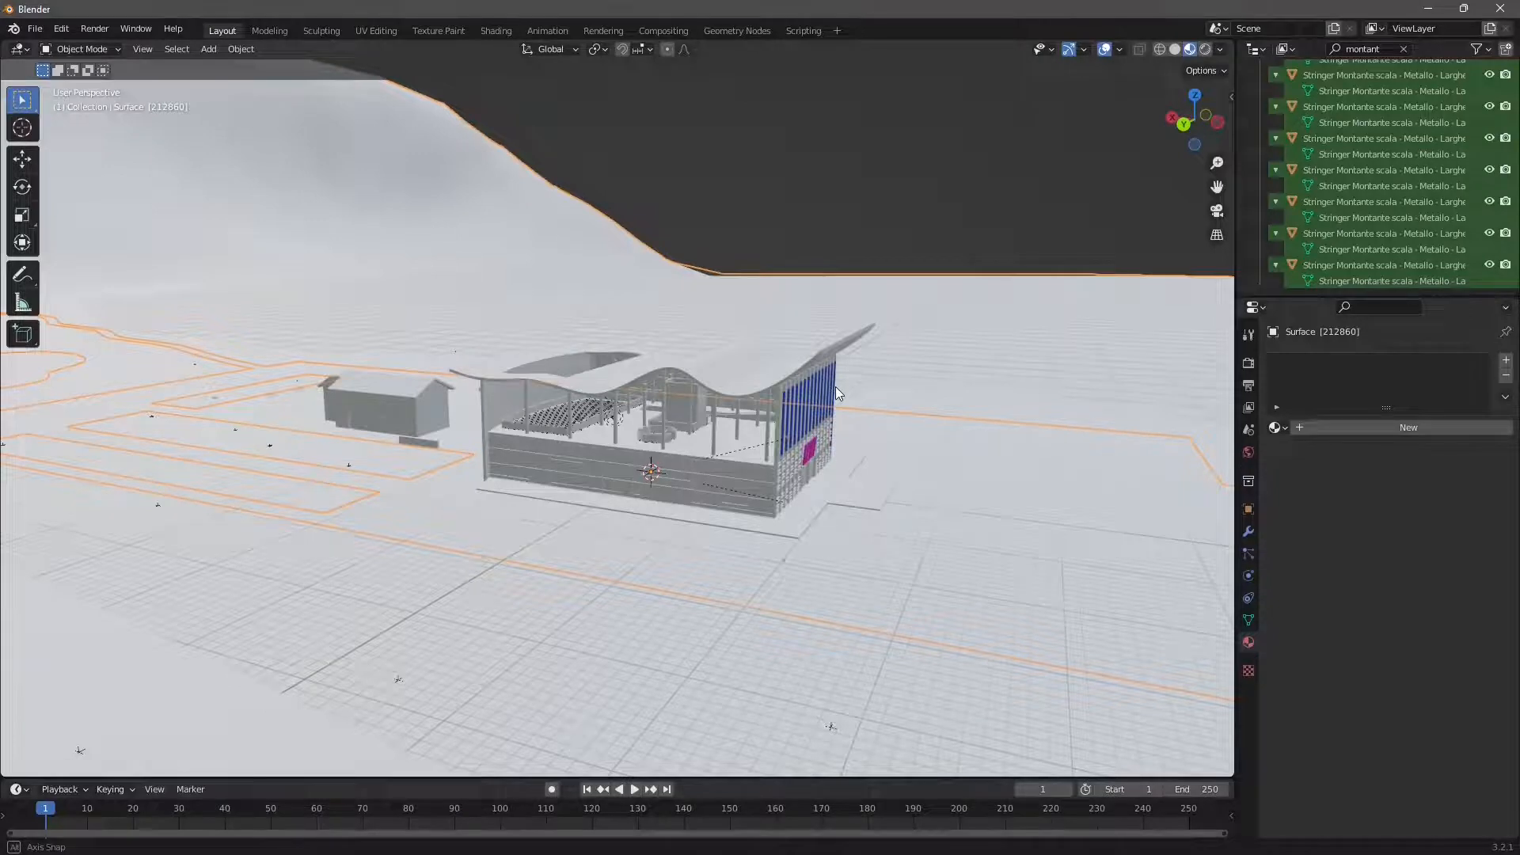
mouse_move(835, 386)
middle_mouse_down()
mouse_move(642, 404)
mouse_move(477, 359)
mouse_move(640, 412)
mouse_move(837, 385)
middle_mouse_up()
left_click(905, 176)
scroll(635, 454, "up", 2)
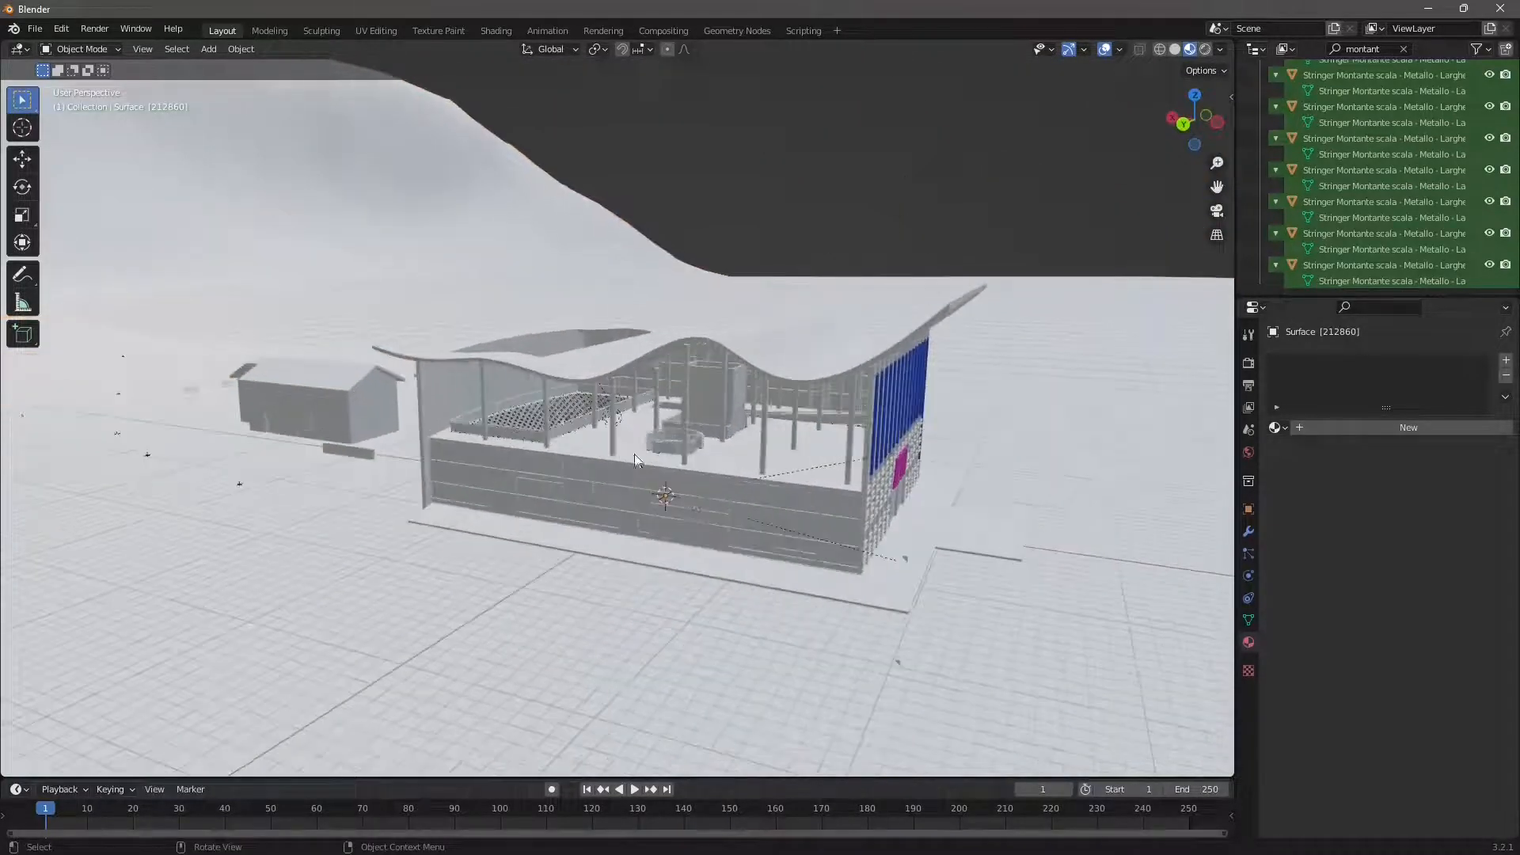
middle_click_drag(723, 507, 573, 501)
scroll(620, 478, "down", 3)
left_click(573, 501)
- Select the roof, the ground slab and an exterior wall one after another to check their material assignments
left_click(621, 407)
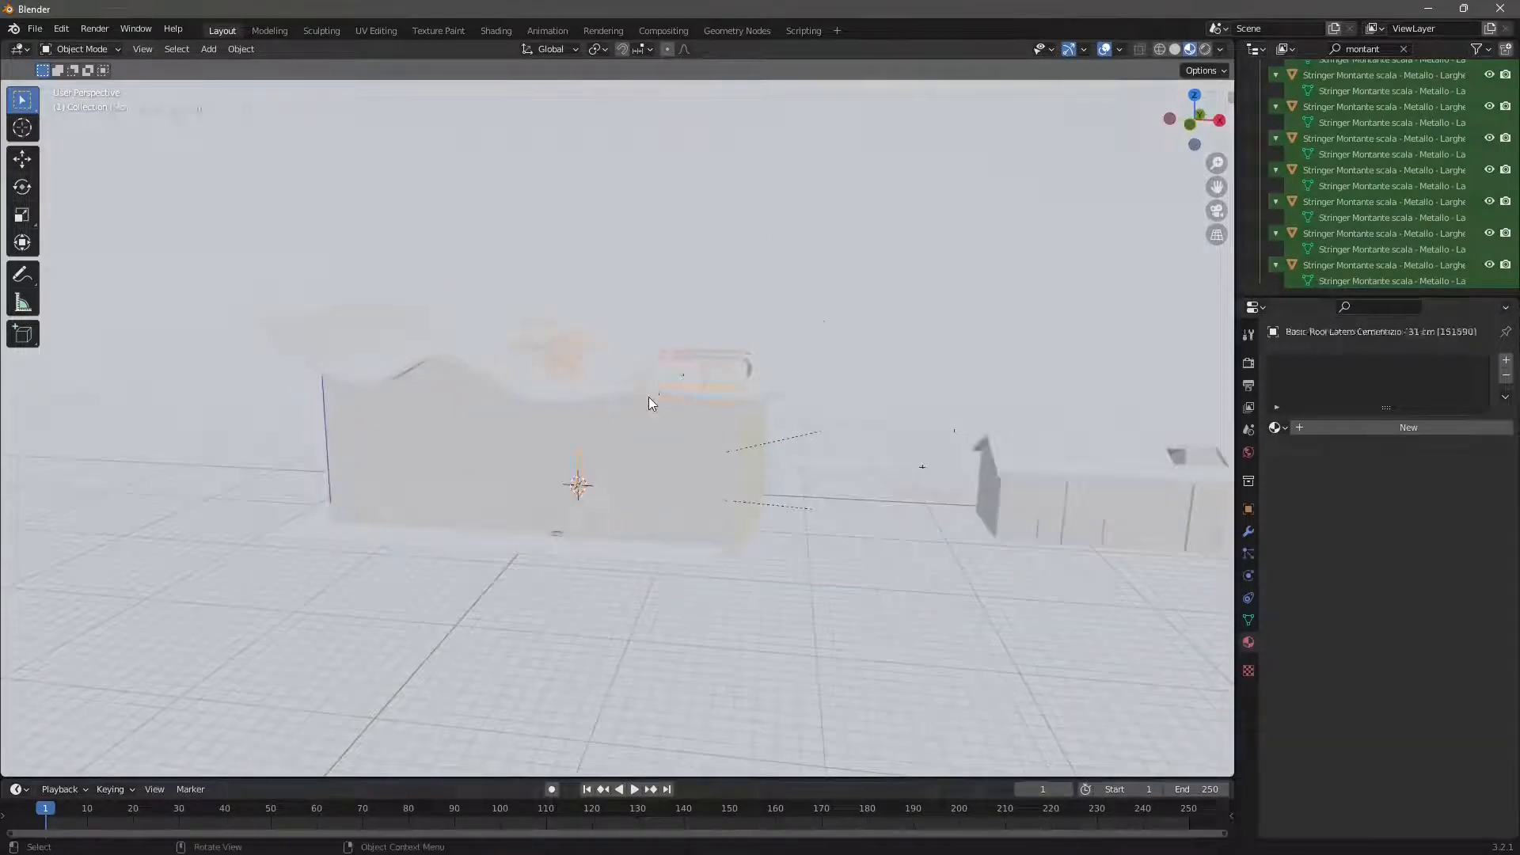
left_click(892, 487)
left_click(1038, 500)
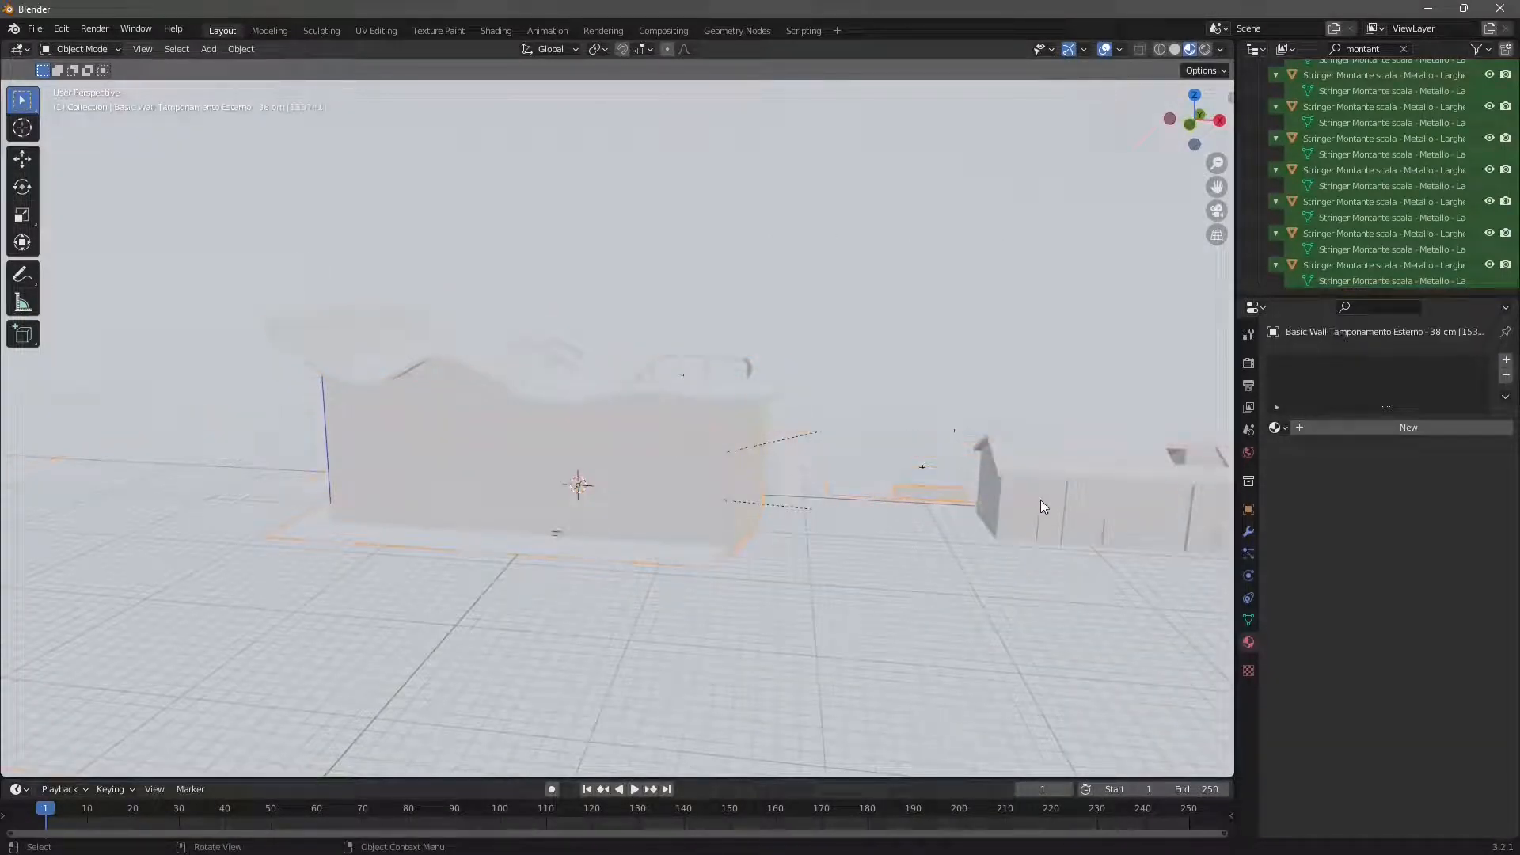
left_click(1041, 500)
left_click(764, 582)
left_click(540, 465)
left_click(539, 465)
middle_click_drag(374, 520, 669, 520)
- Select the tall concrete pillar in the middle of the building's front row and clear the Outliner's name filter
left_click(692, 351)
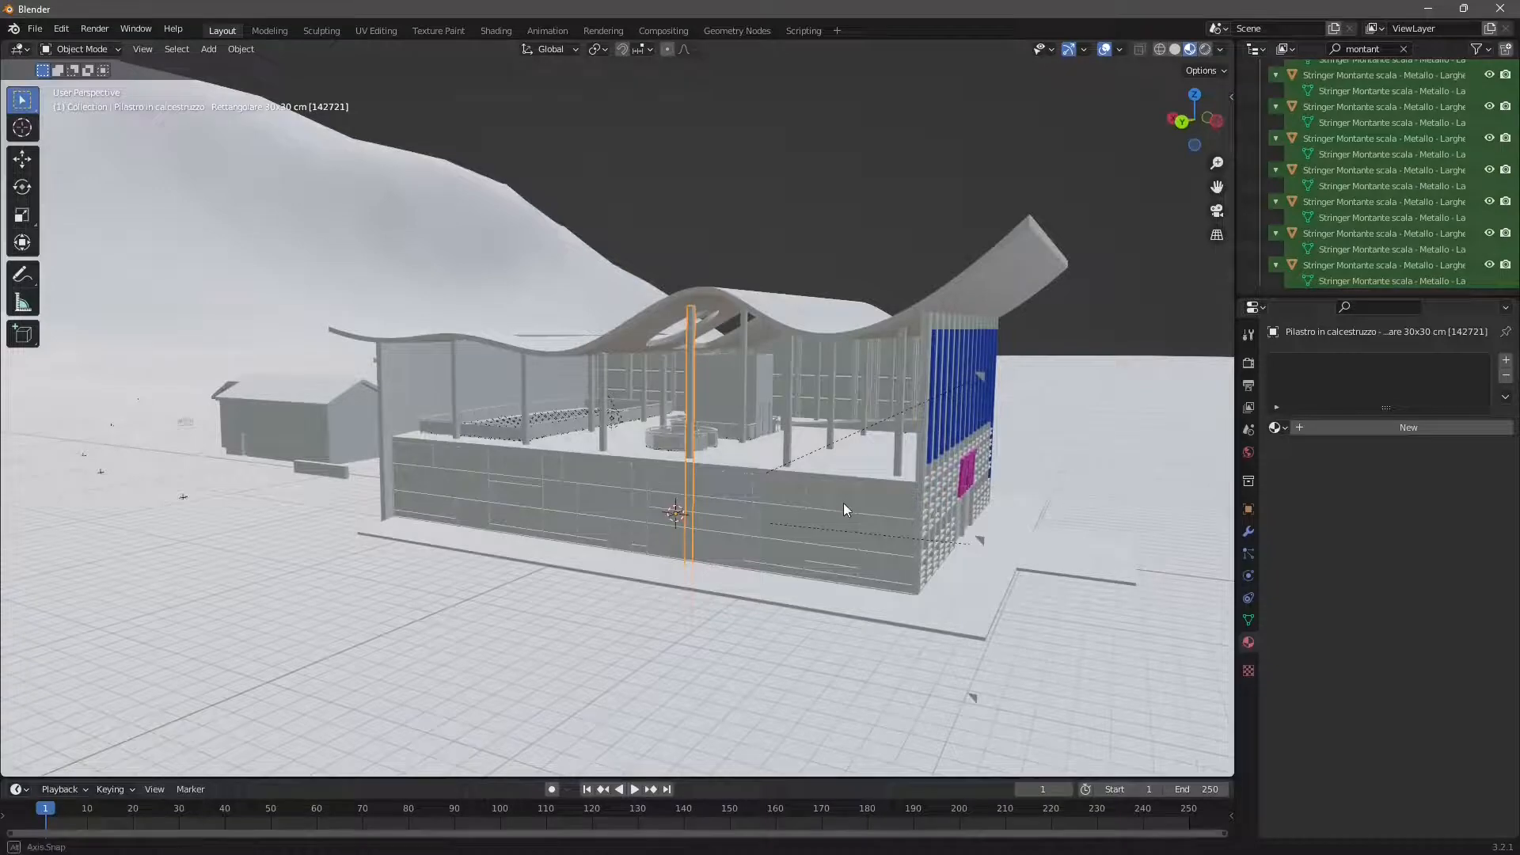
mouse_move(844, 502)
middle_mouse_down()
mouse_move(733, 513)
mouse_move(838, 510)
middle_mouse_up()
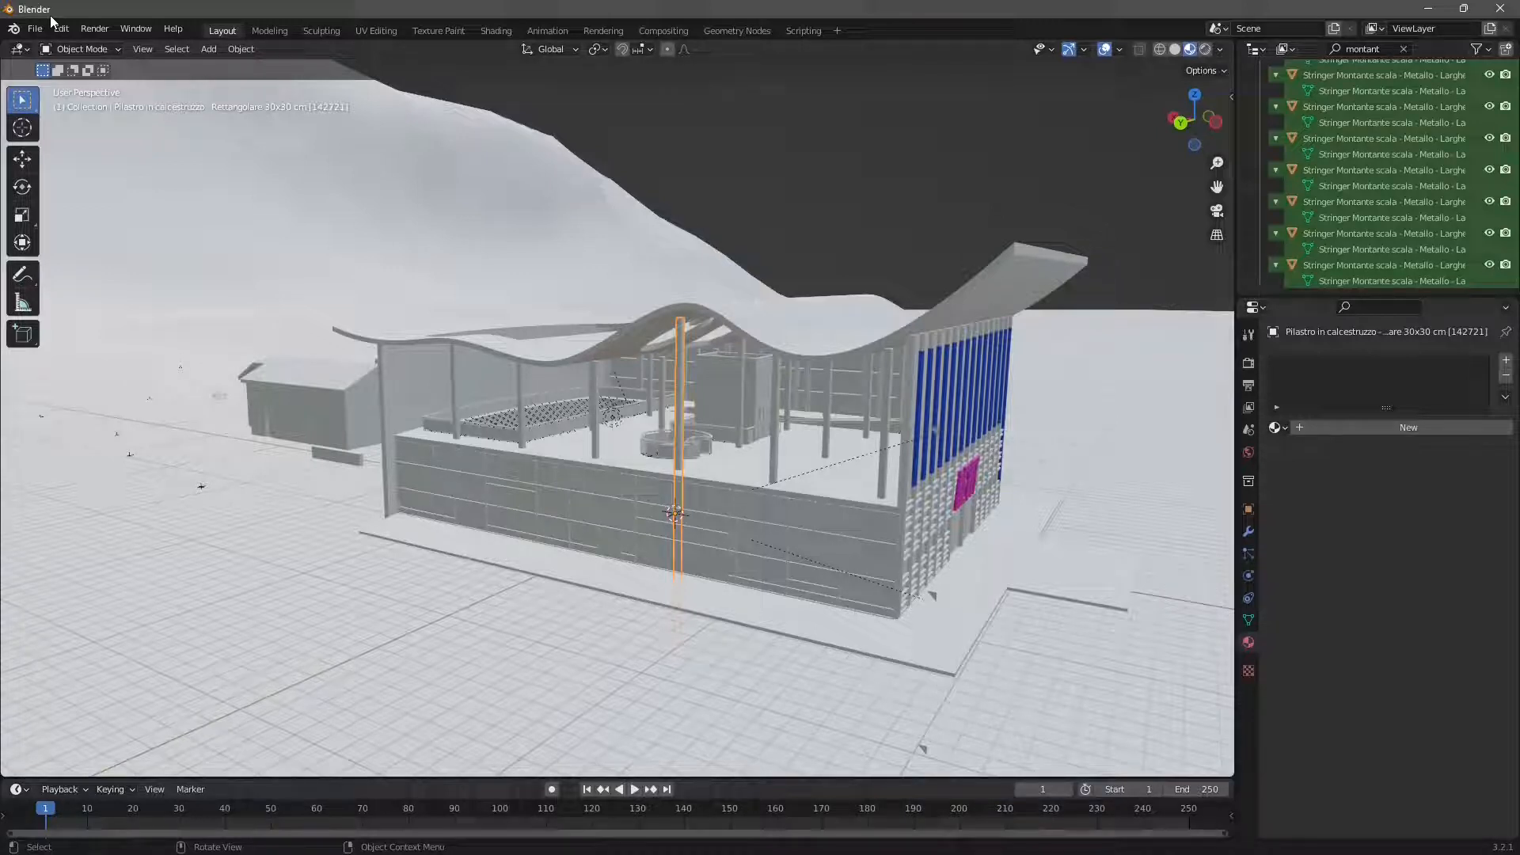
scroll(840, 540, "up", 2)
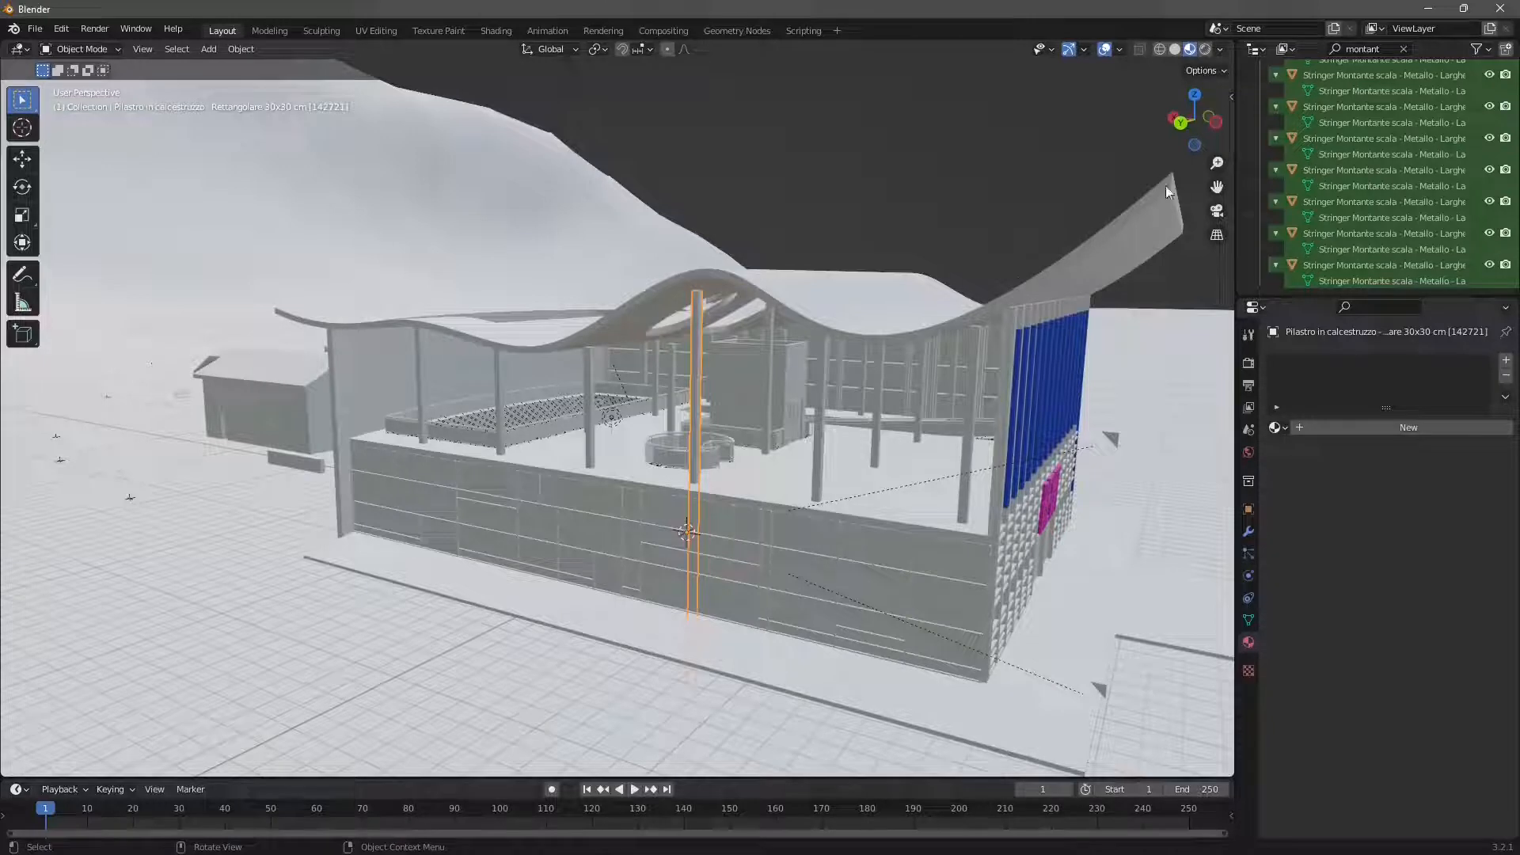
left_click(1404, 48)
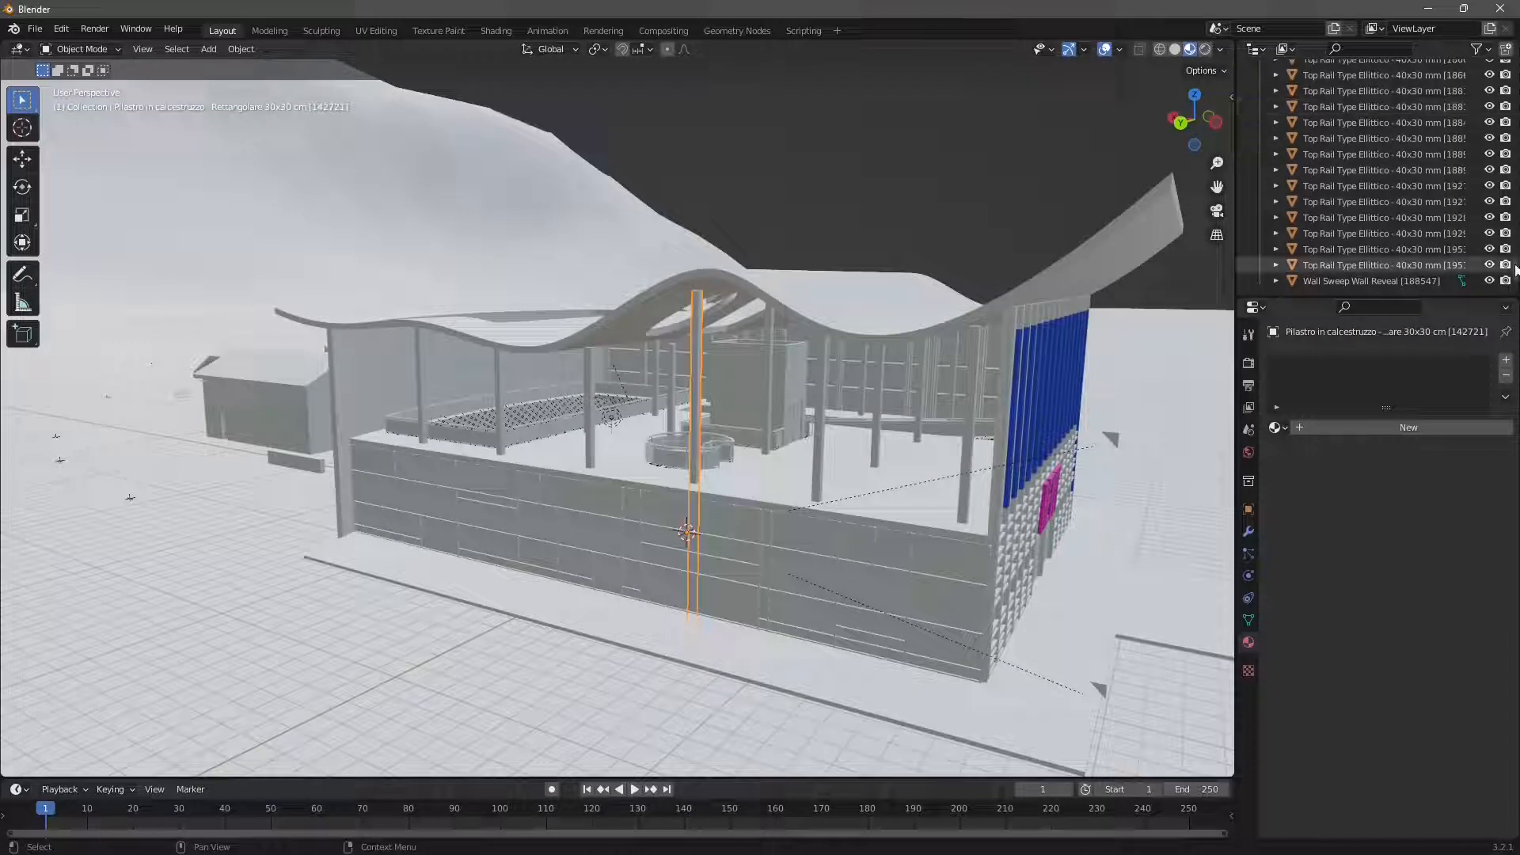
- Look through the pillar's object commands and locate the Pilastro in calcestruzzo entries in the Outliner
right_click(696, 317)
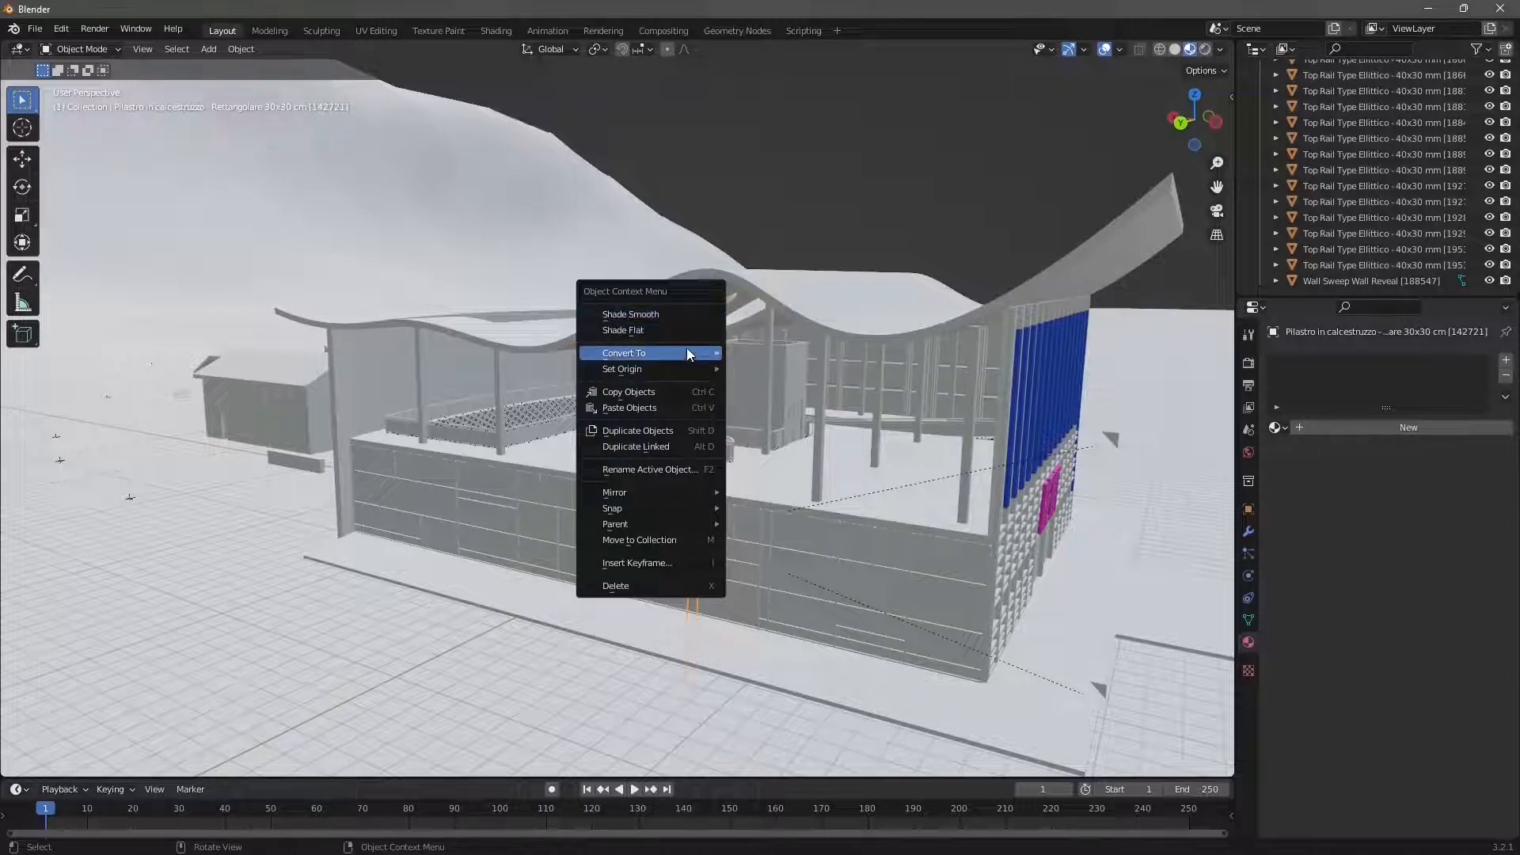
mouse_move(686, 348)
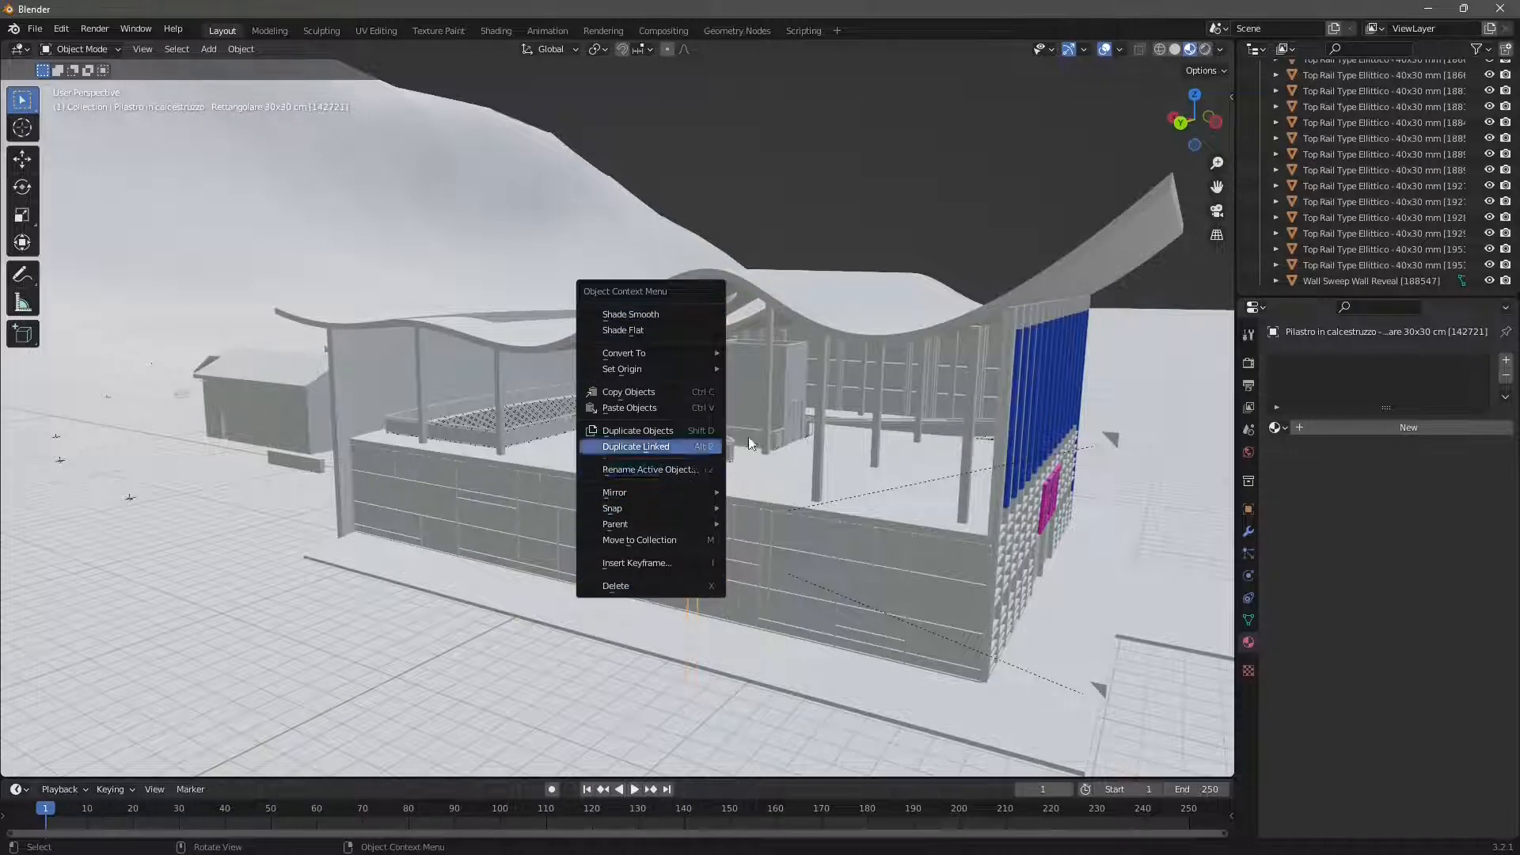
scroll(1515, 275, "up", 10)
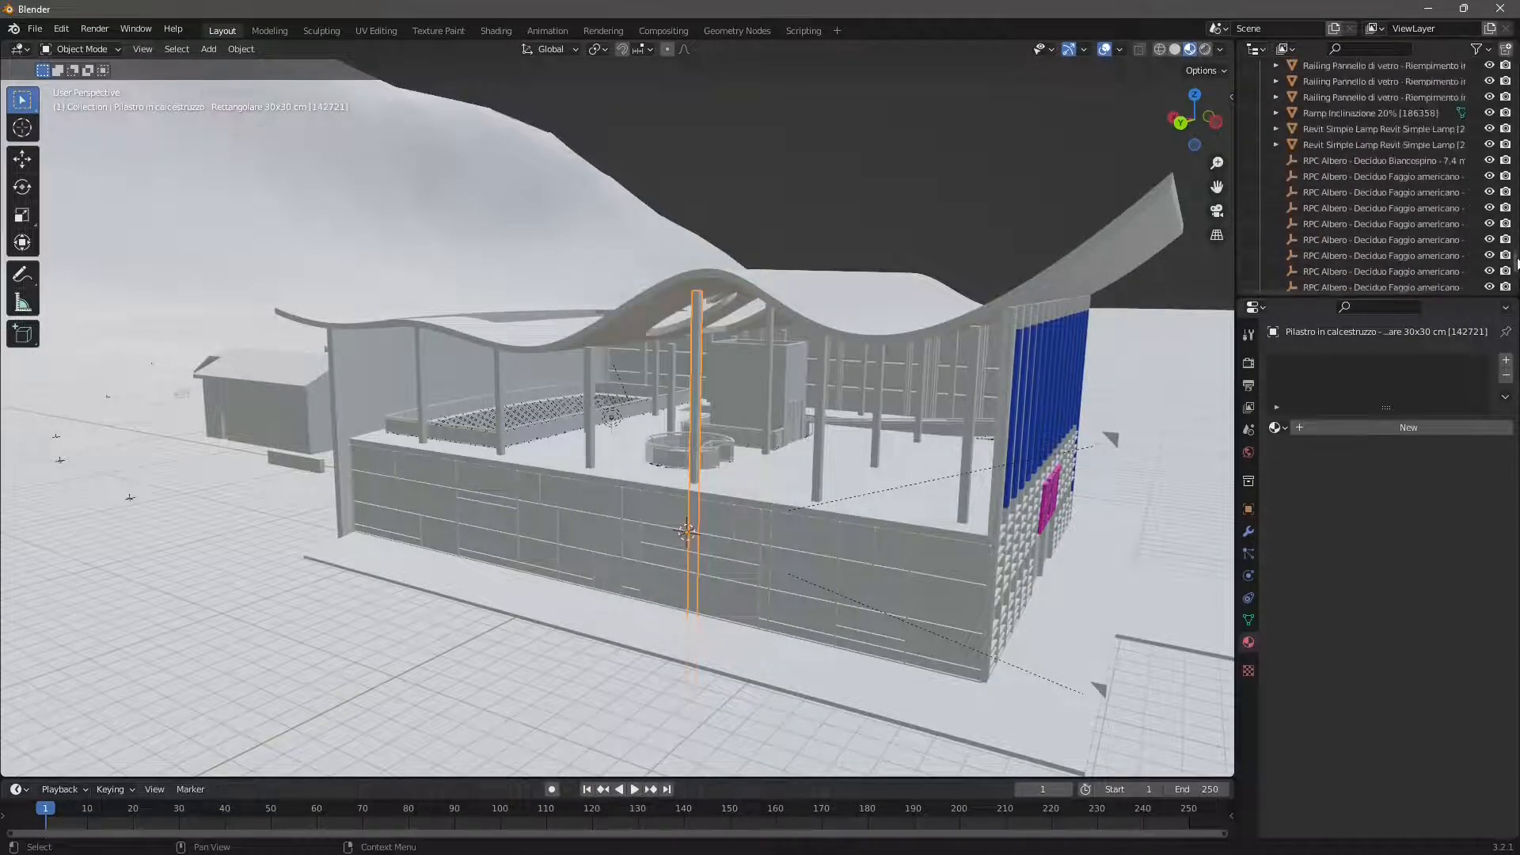
scroll(1338, 159, "up", 8)
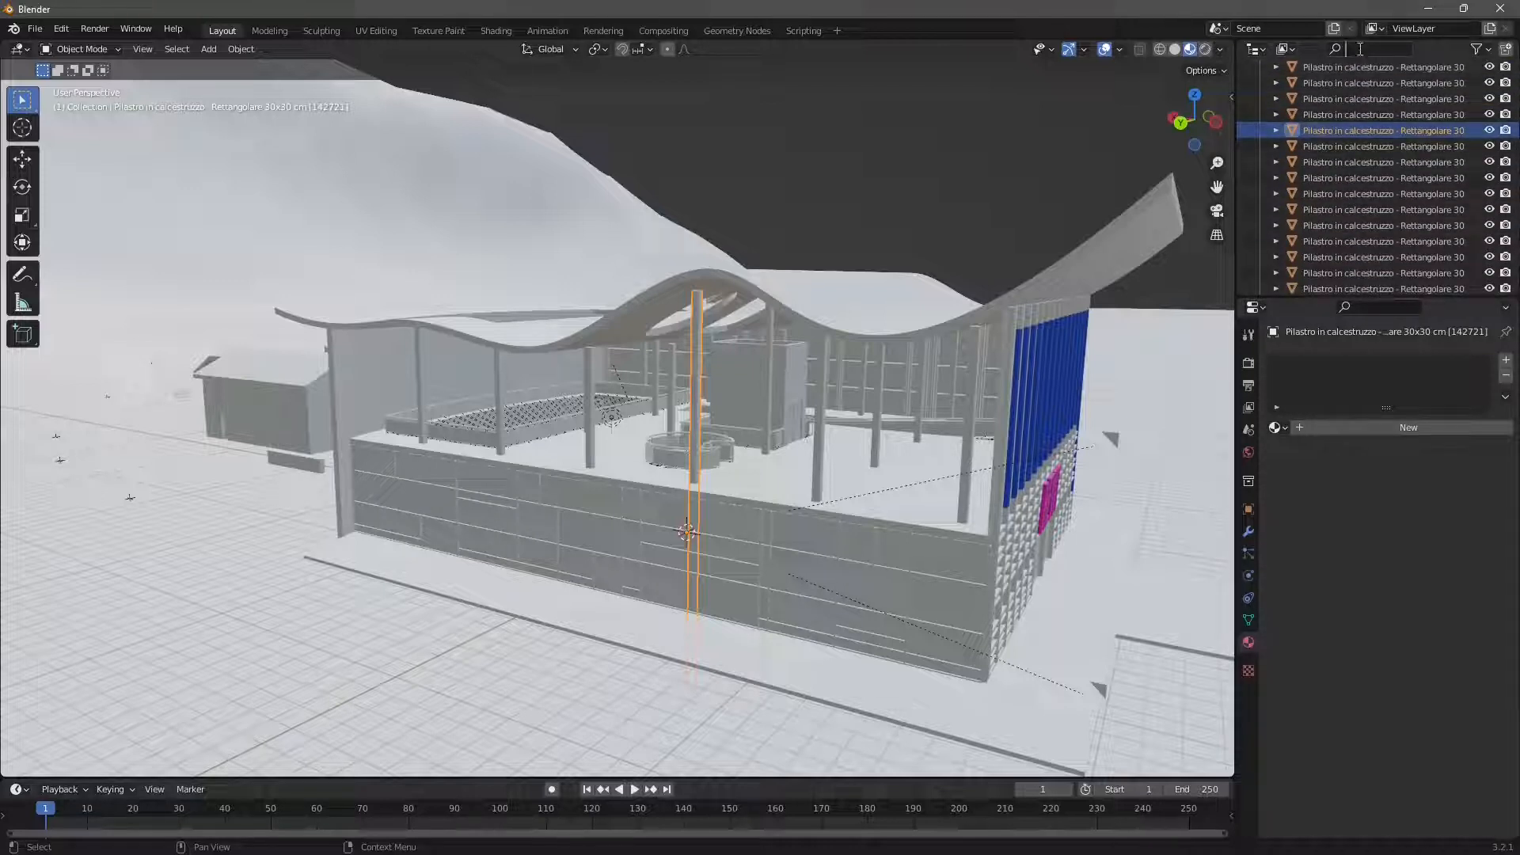
- Filter the Outliner by "pilastro" and select all the listed concrete pillars
type("p")
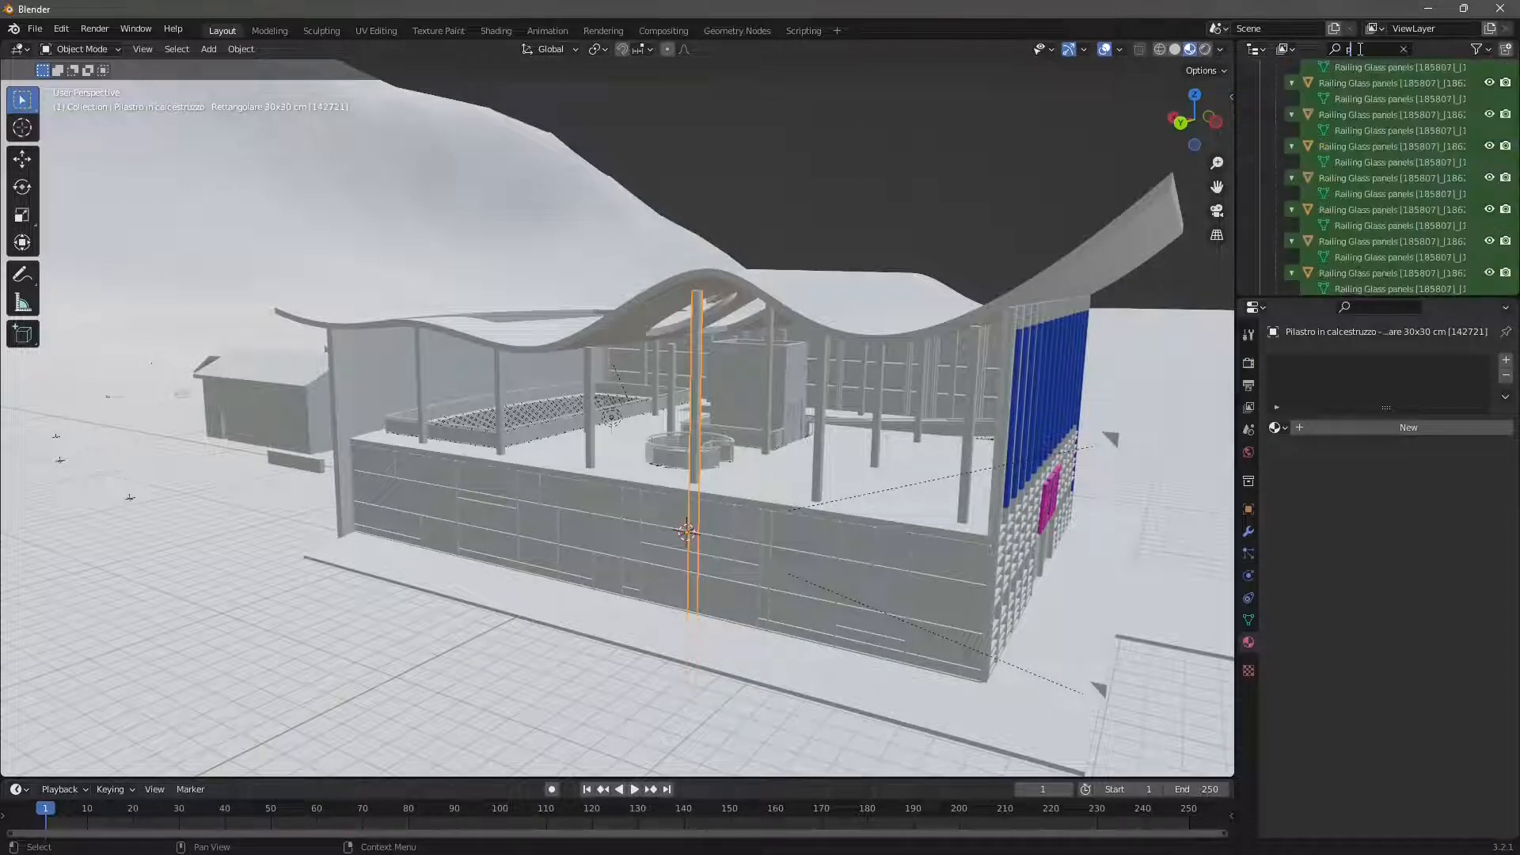
type("ila")
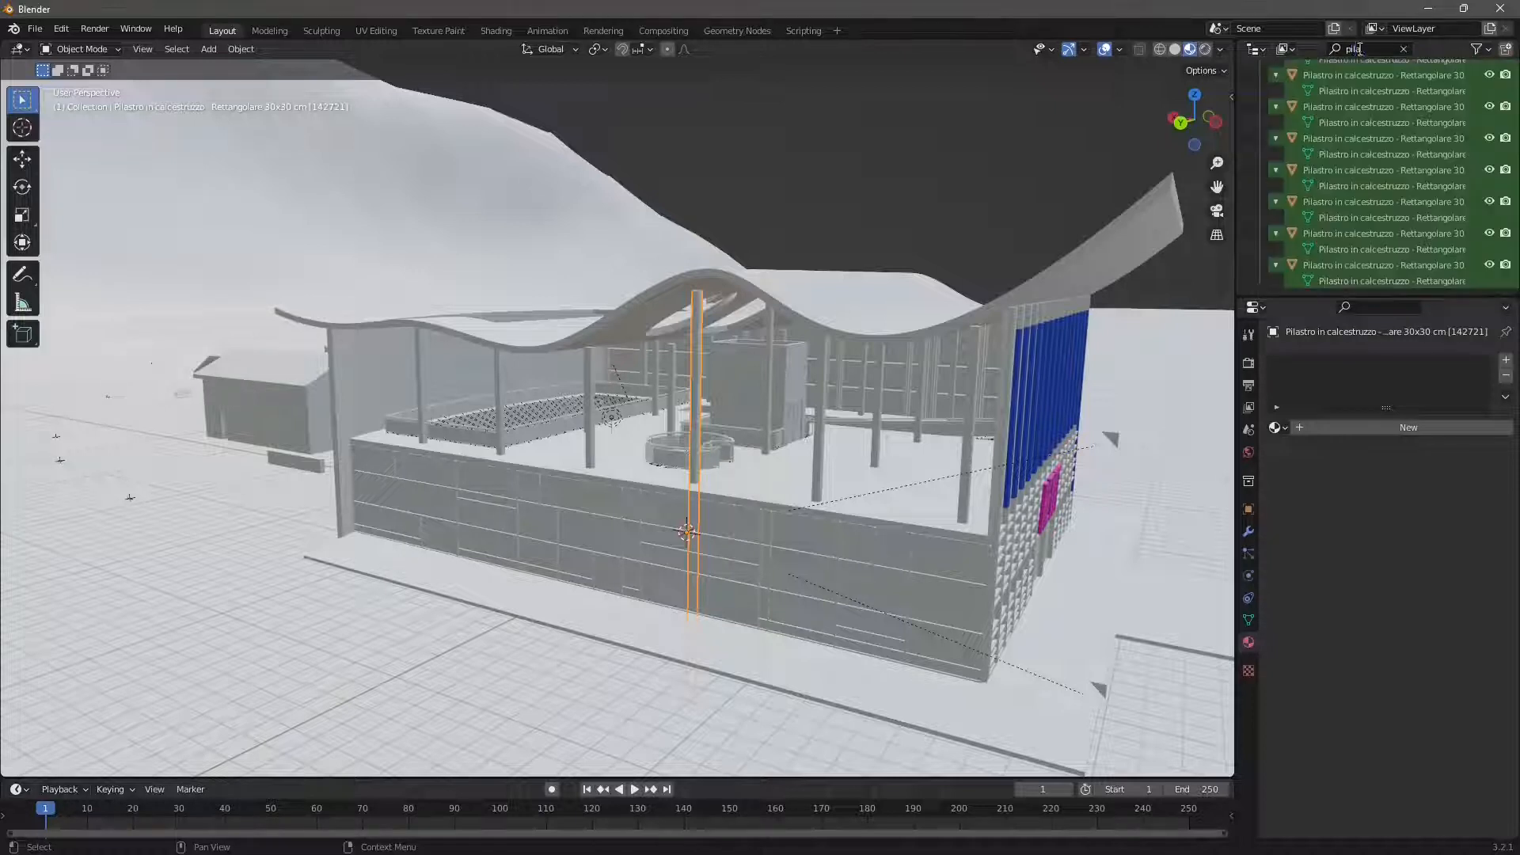
type("str")
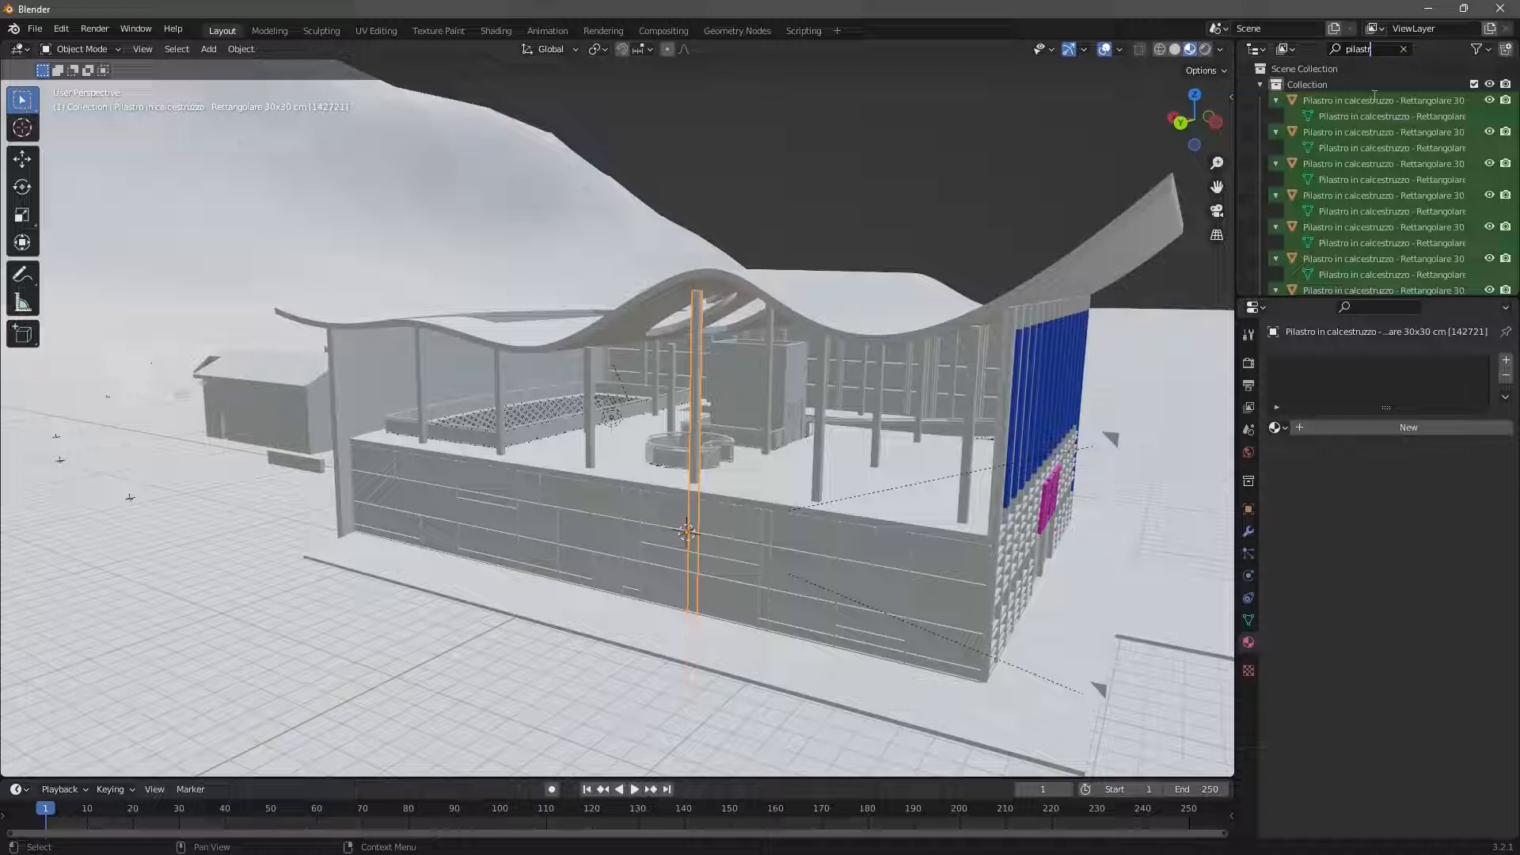
type("o")
left_click(1336, 101)
scroll(1370, 241, "down", 2)
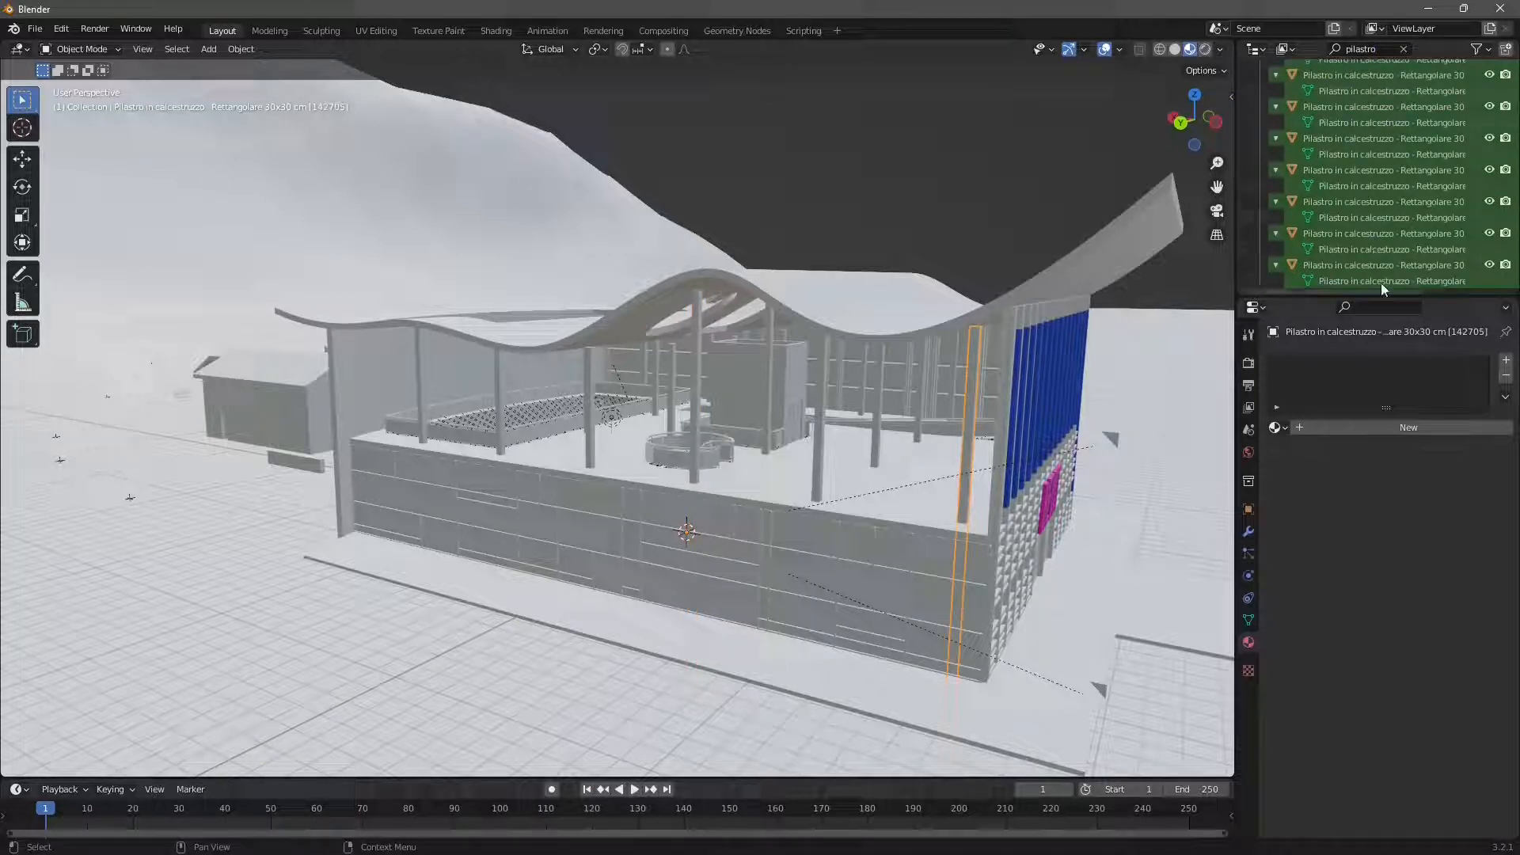
left_click(1381, 283, "shift")
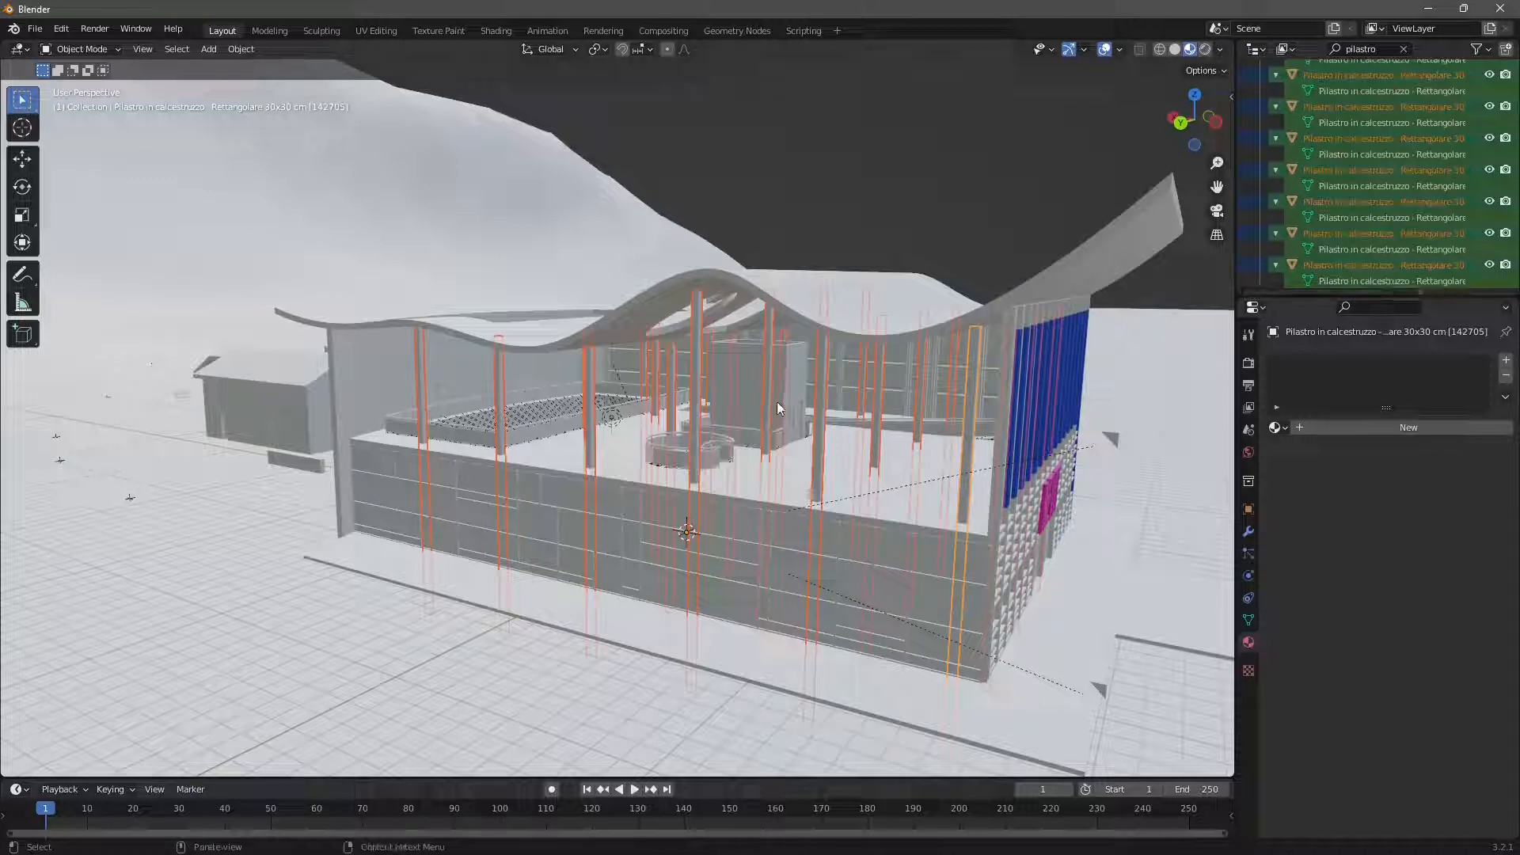
- Create a new material on the active pillar beside the blue facade and set its base color to green
left_click(1279, 427)
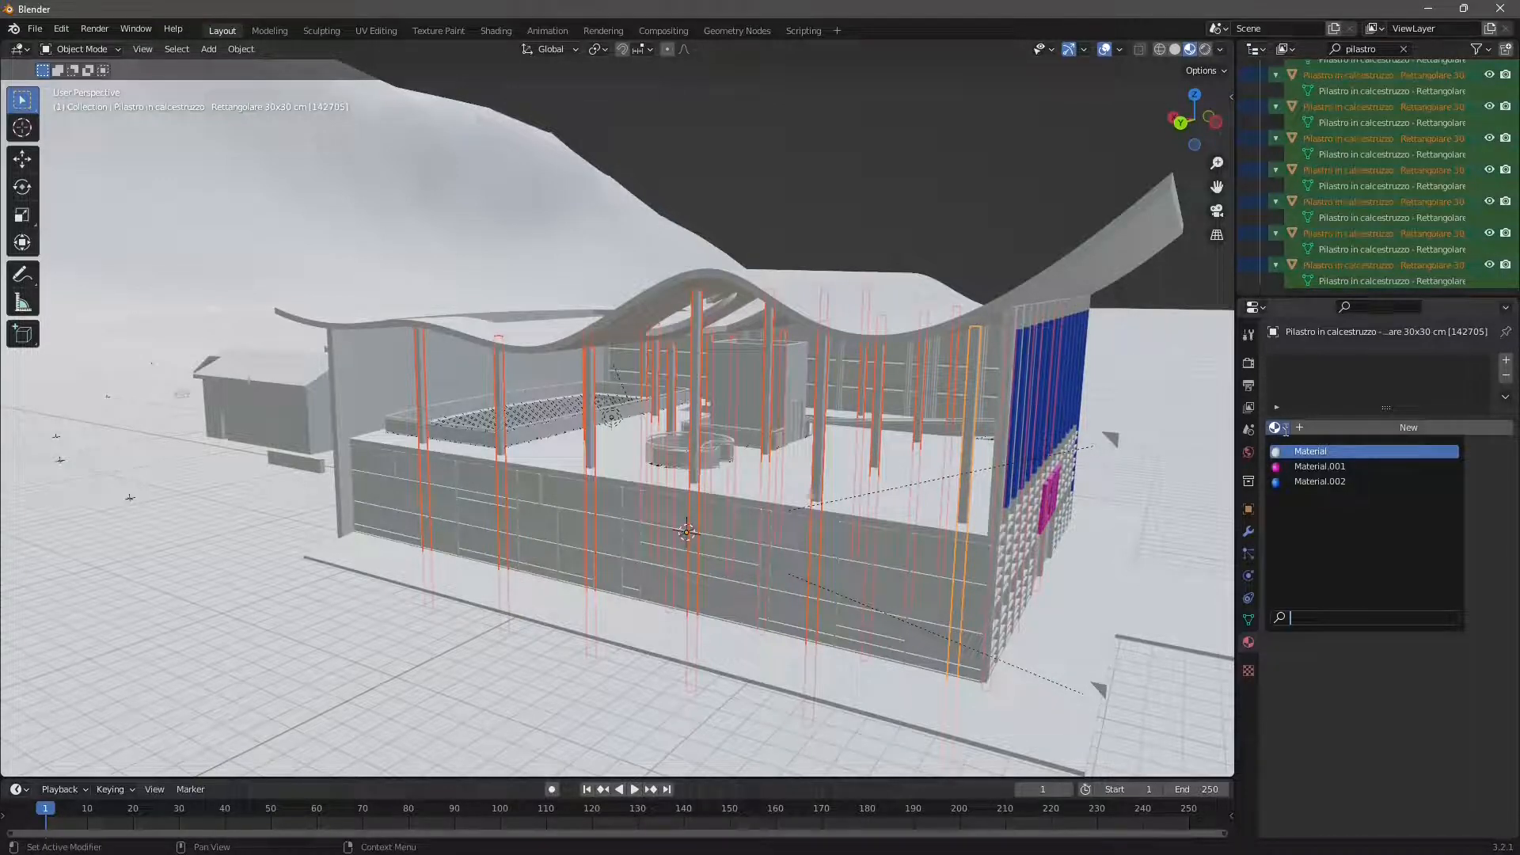
left_click(1304, 427)
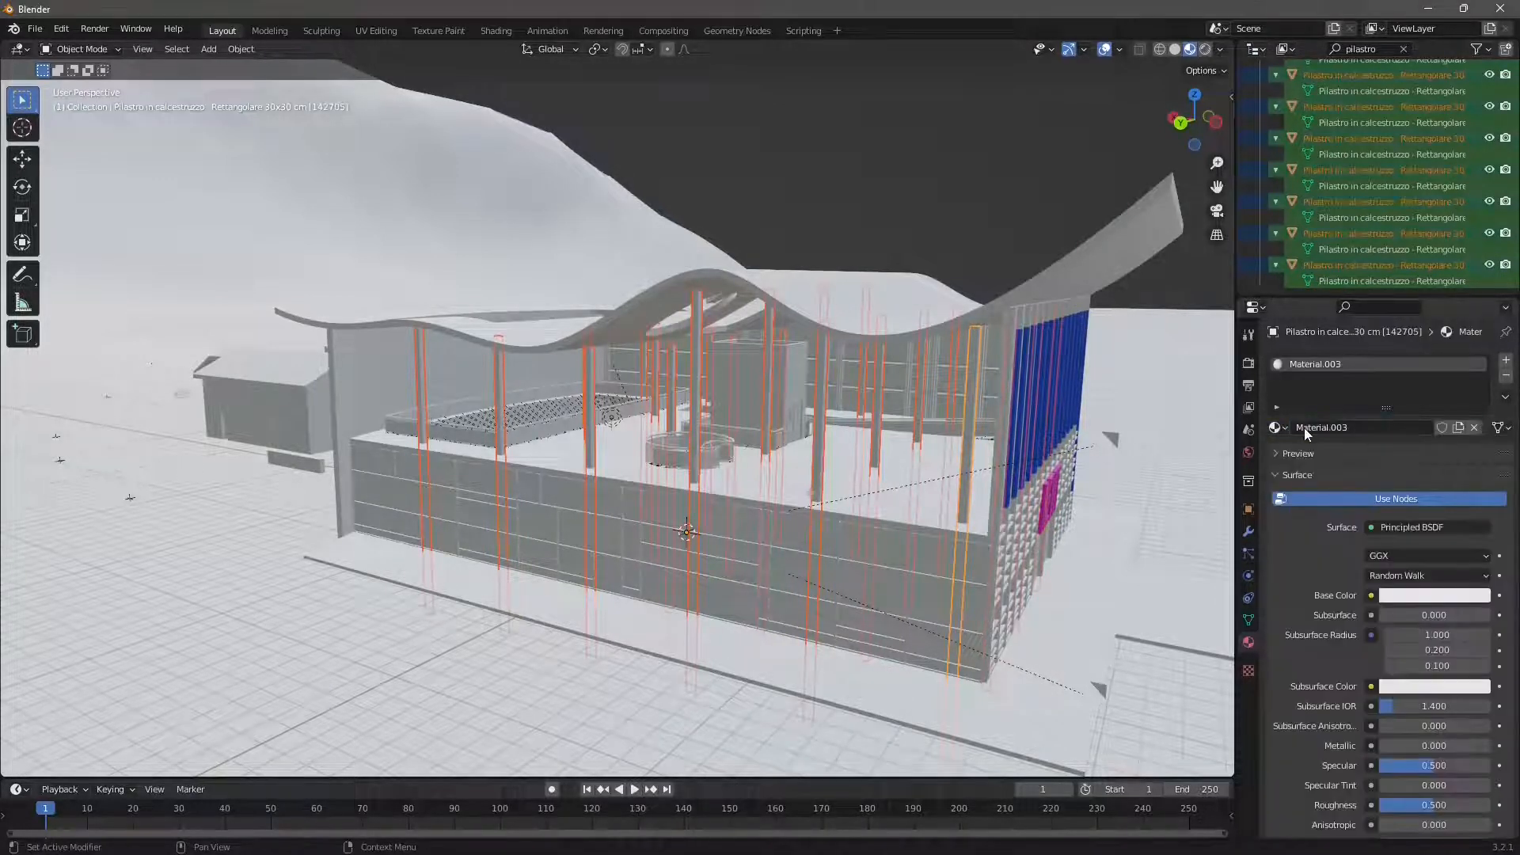
left_click(1421, 595)
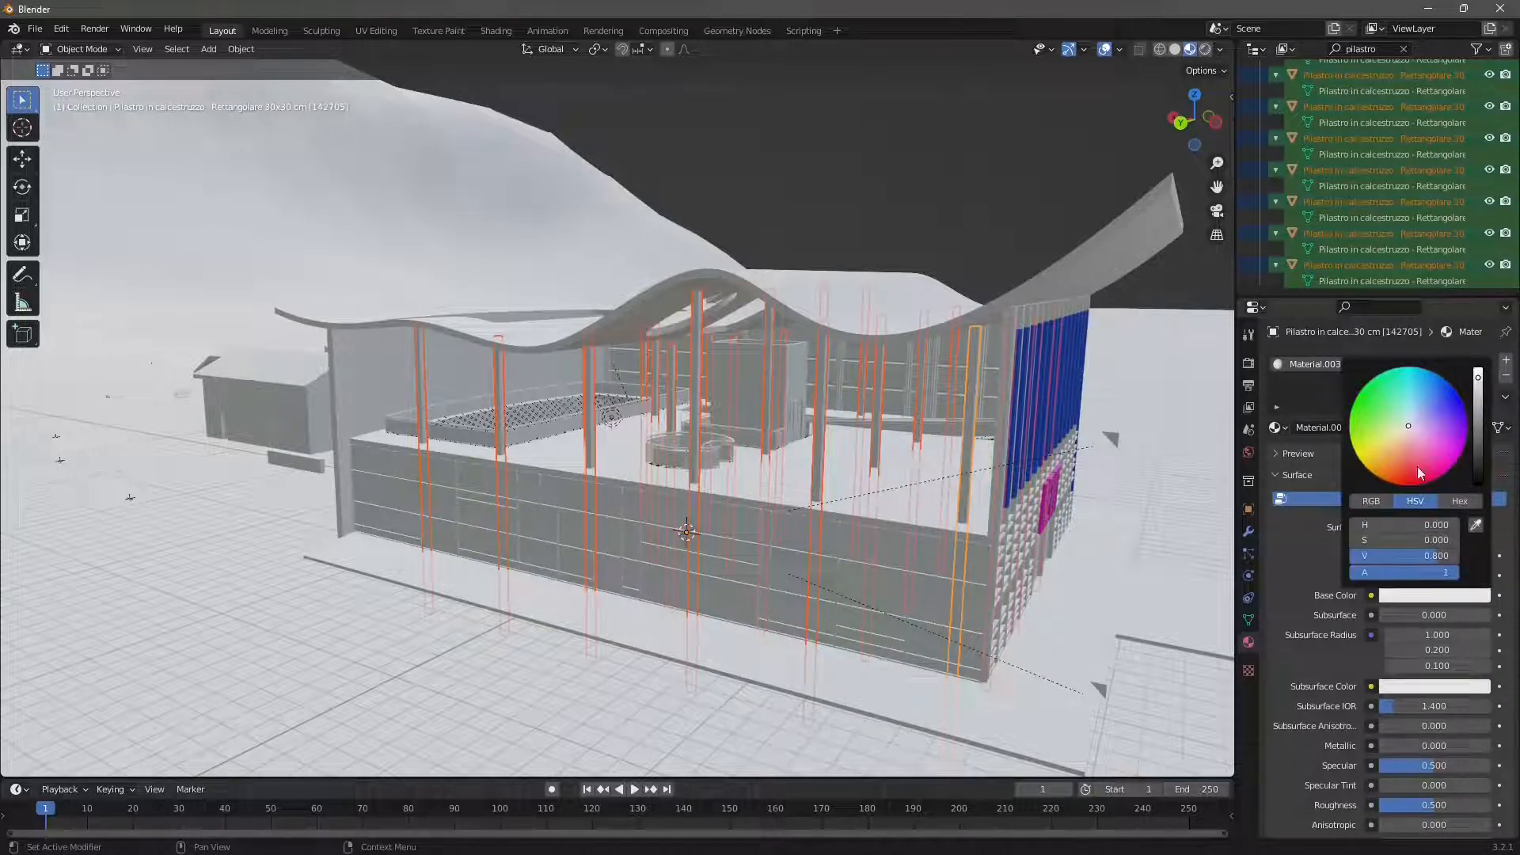
left_click(1384, 396)
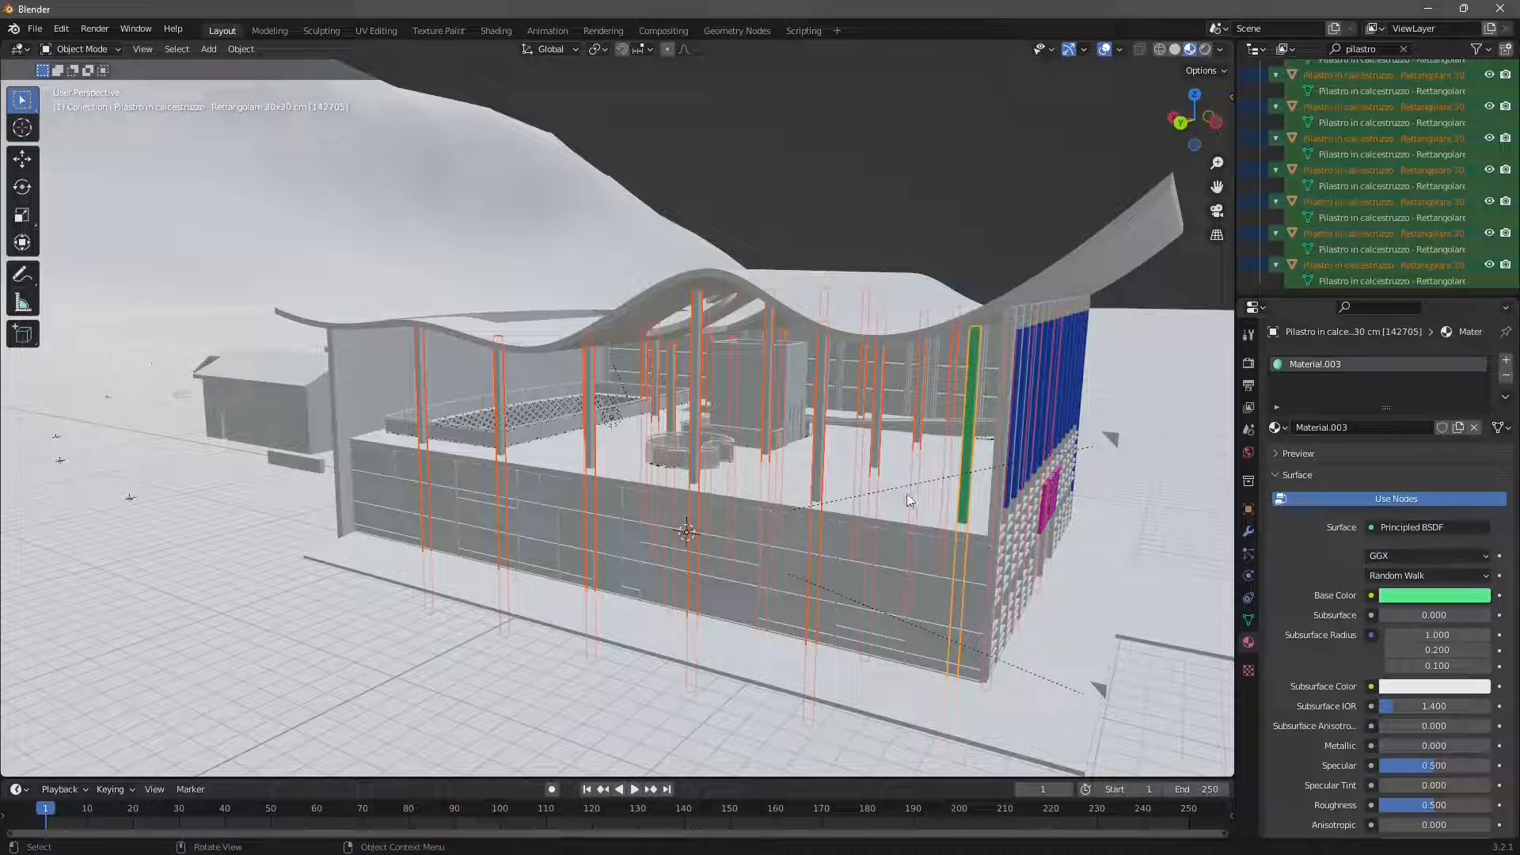
- Assign the green Material.003 to the second and third front-row pillars, counting from the blue facade
left_click(815, 430)
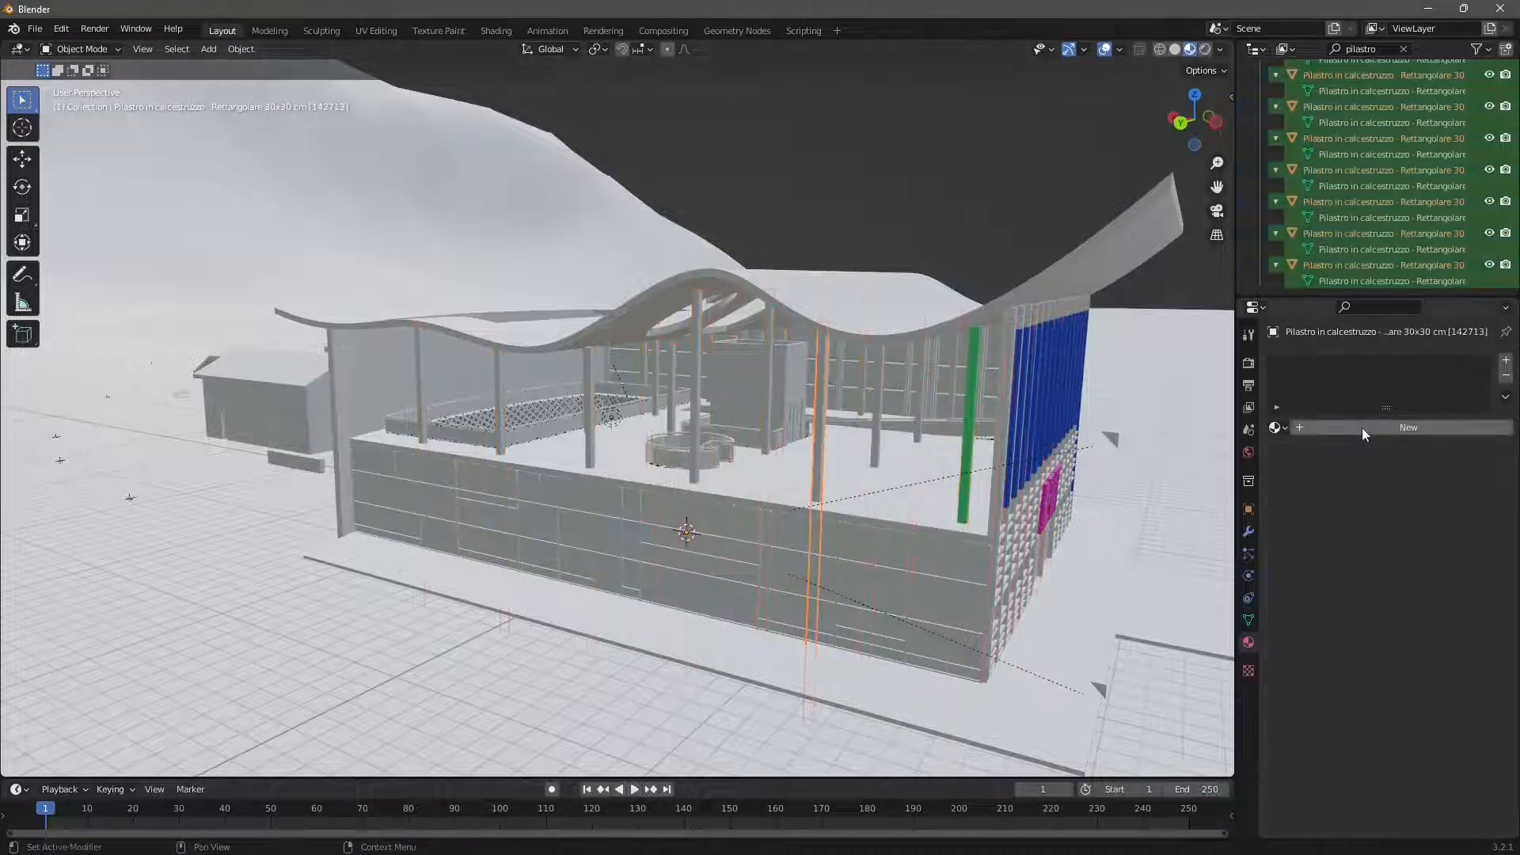
left_click(1280, 428)
left_click(1314, 492)
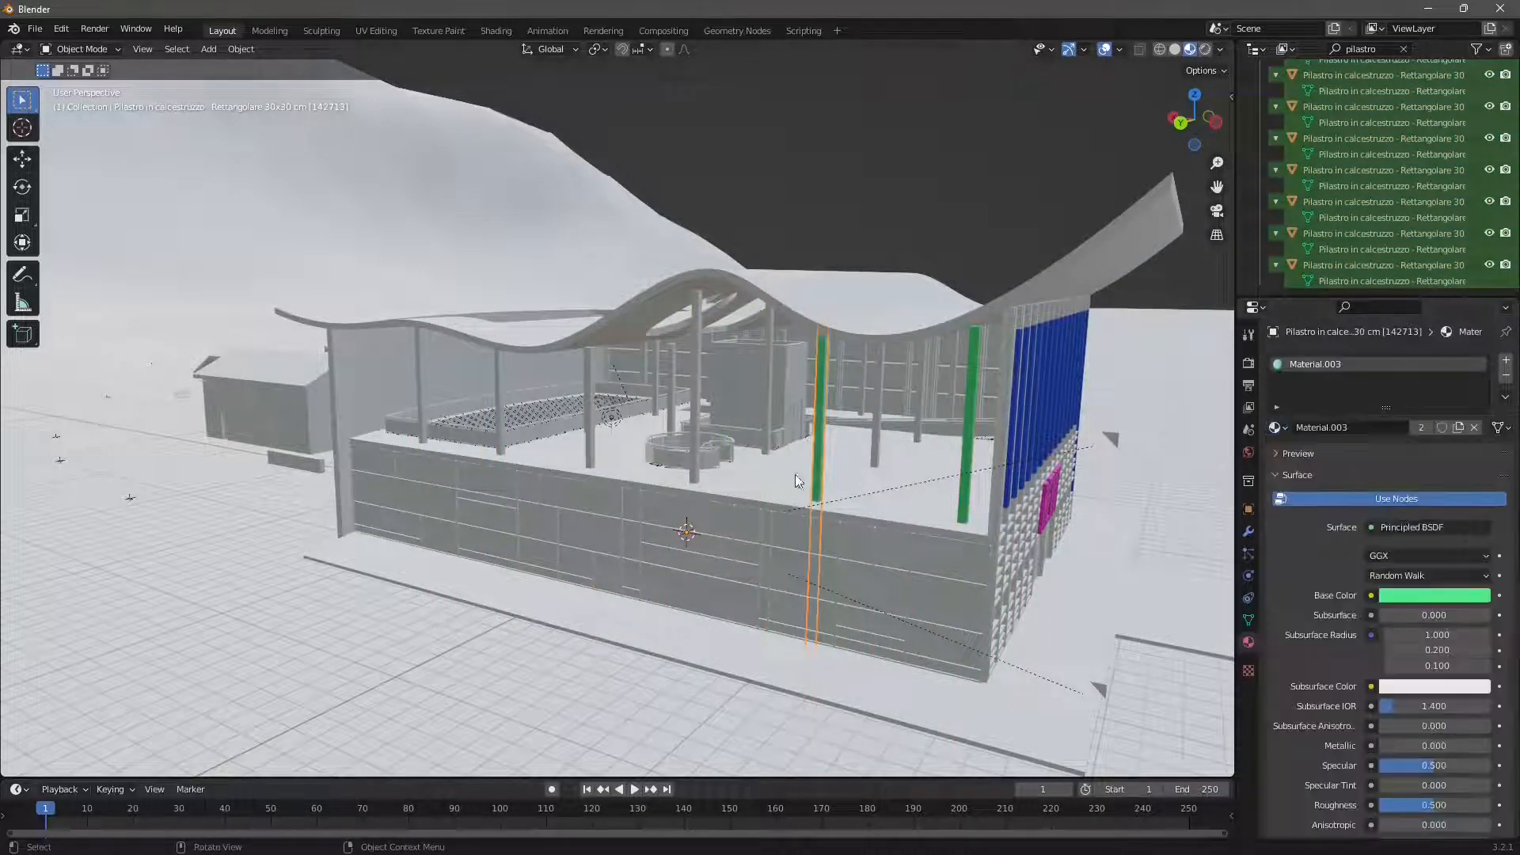
left_click(701, 404)
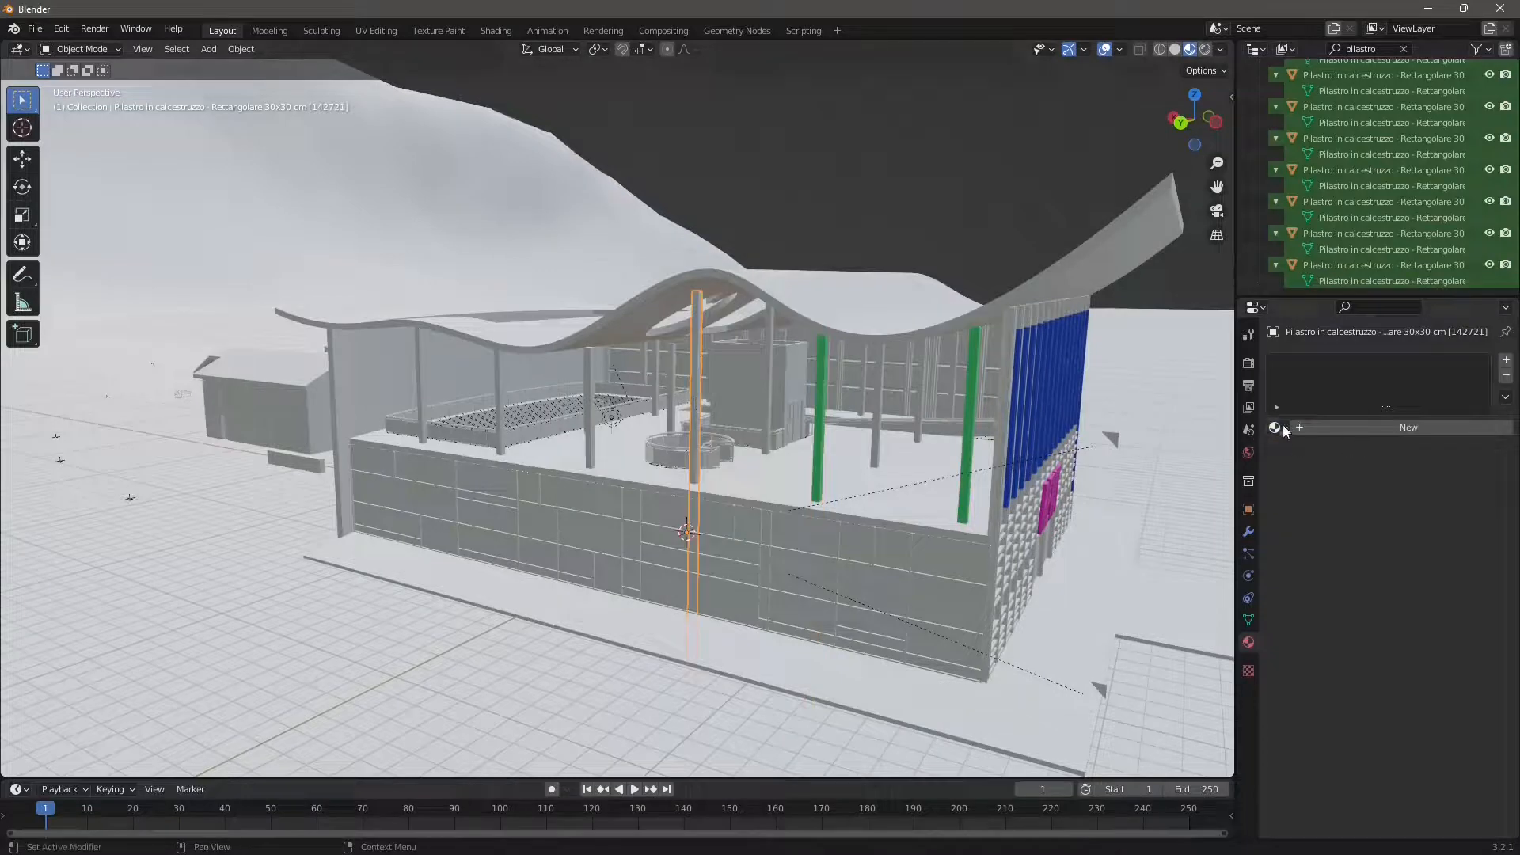
left_click(1279, 429)
left_click(1315, 491)
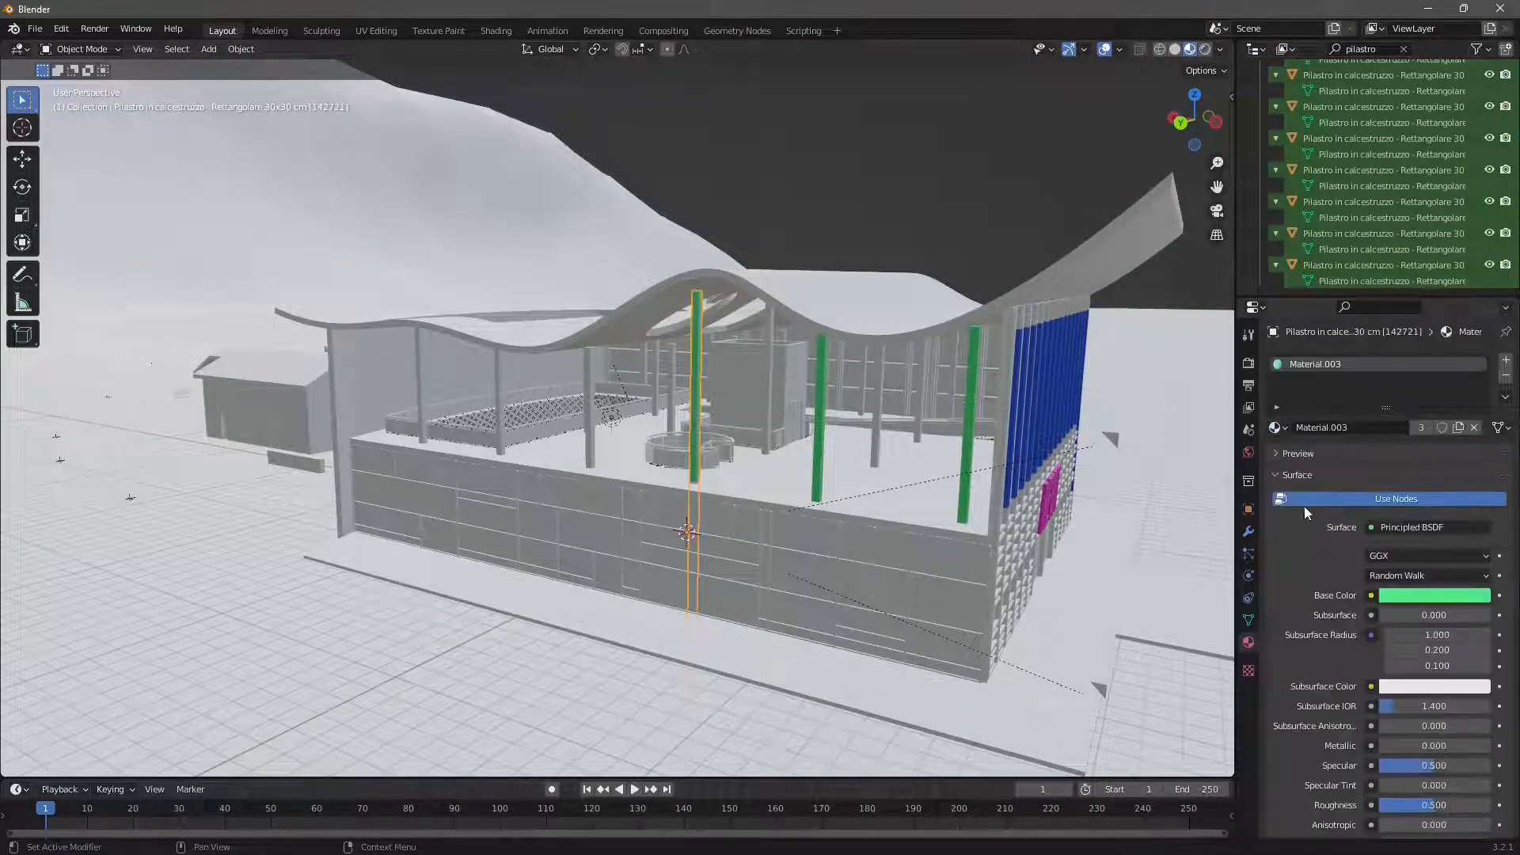
- Assign the green Material.003 to the fourth, fifth and sixth front-row pillars, counting from the blue facade
left_click(588, 387)
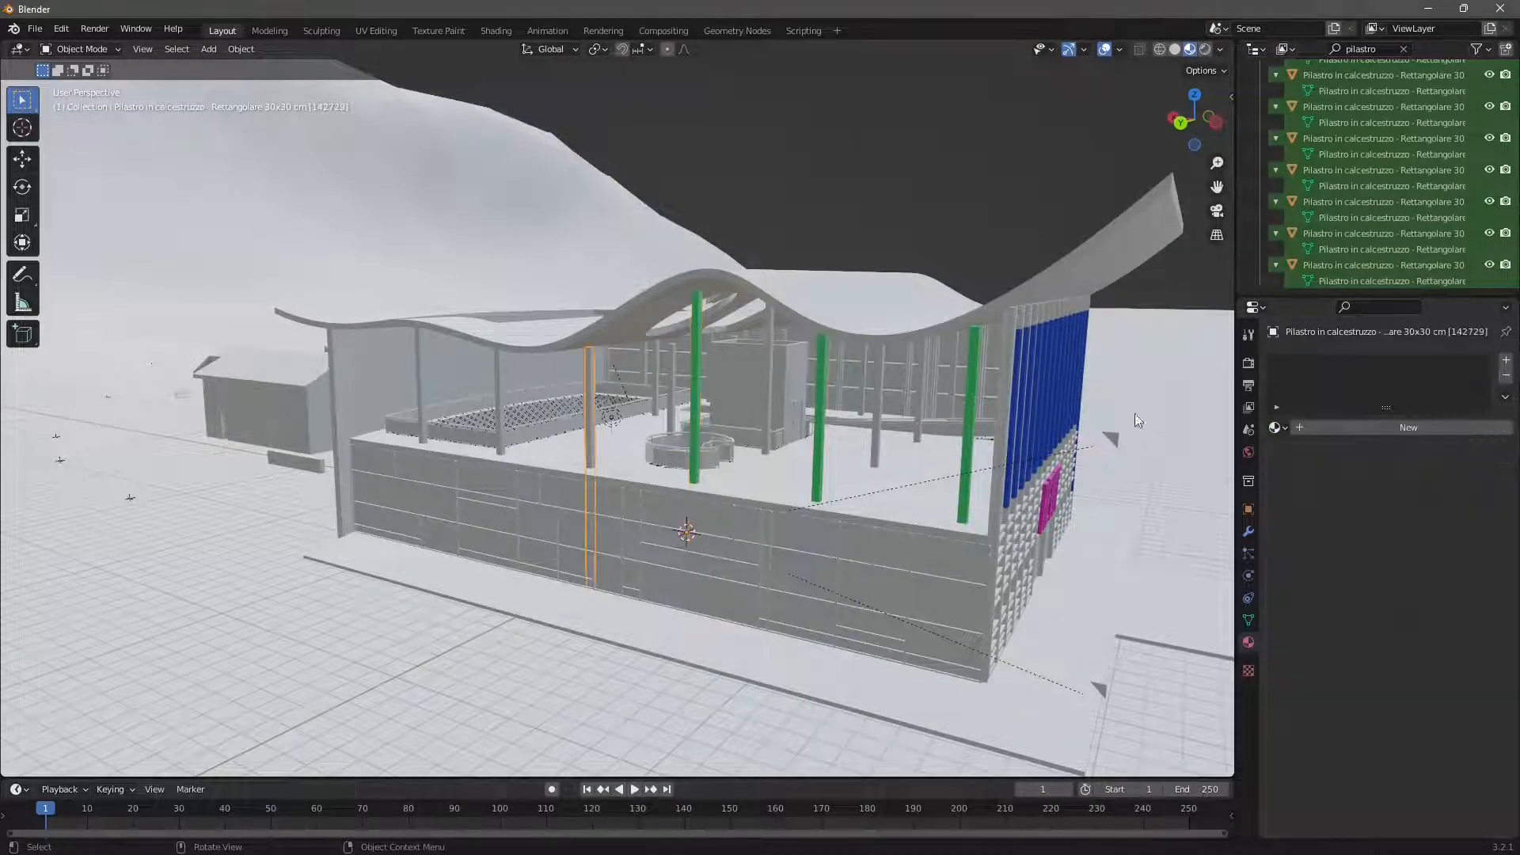
left_click(1280, 429)
left_click(1314, 492)
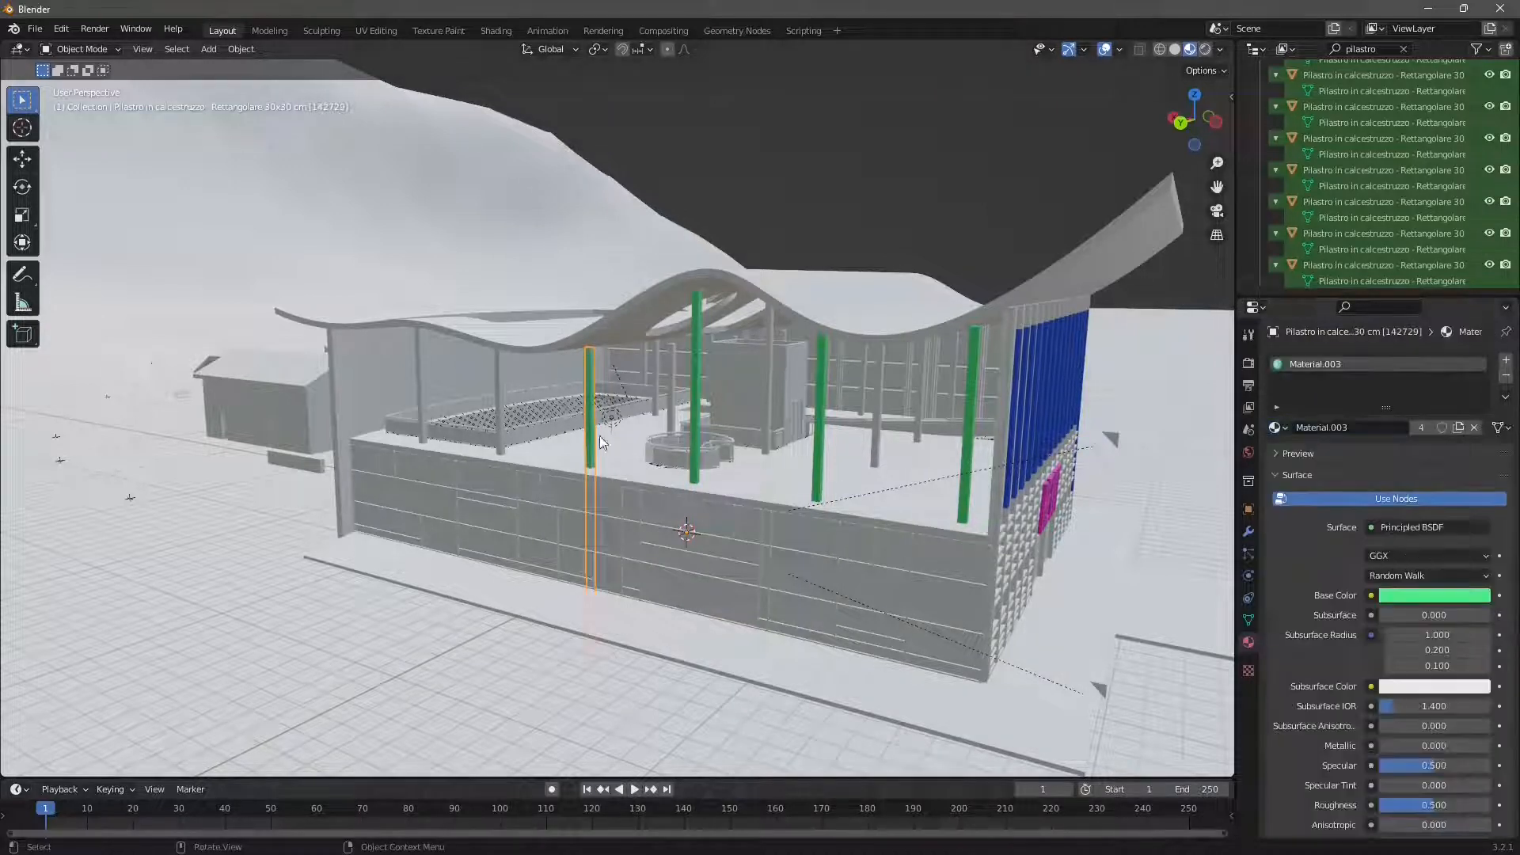
left_click(498, 392)
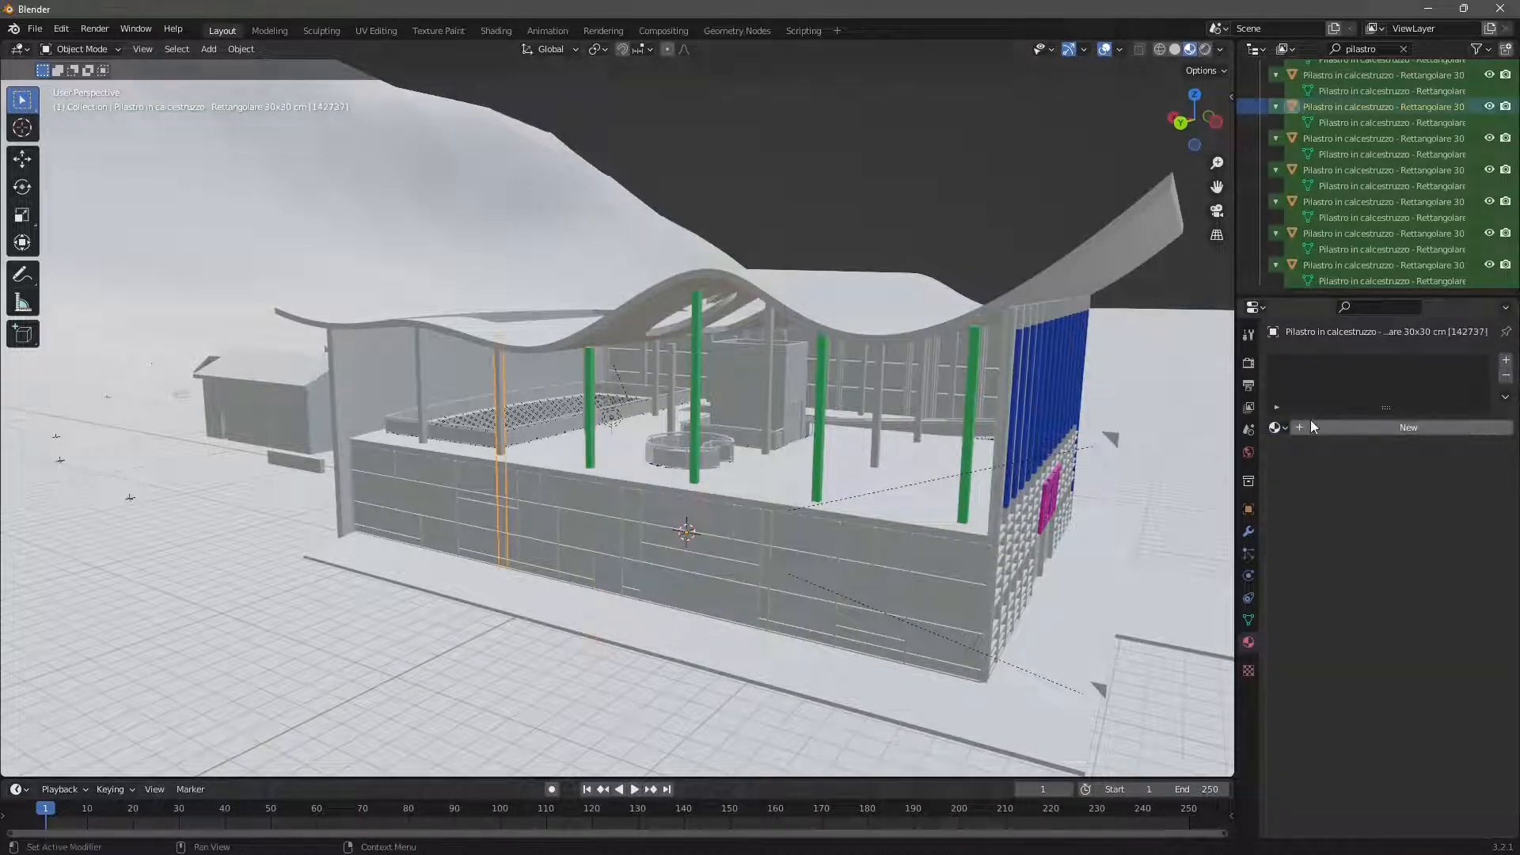
left_click(1280, 429)
left_click(1302, 494)
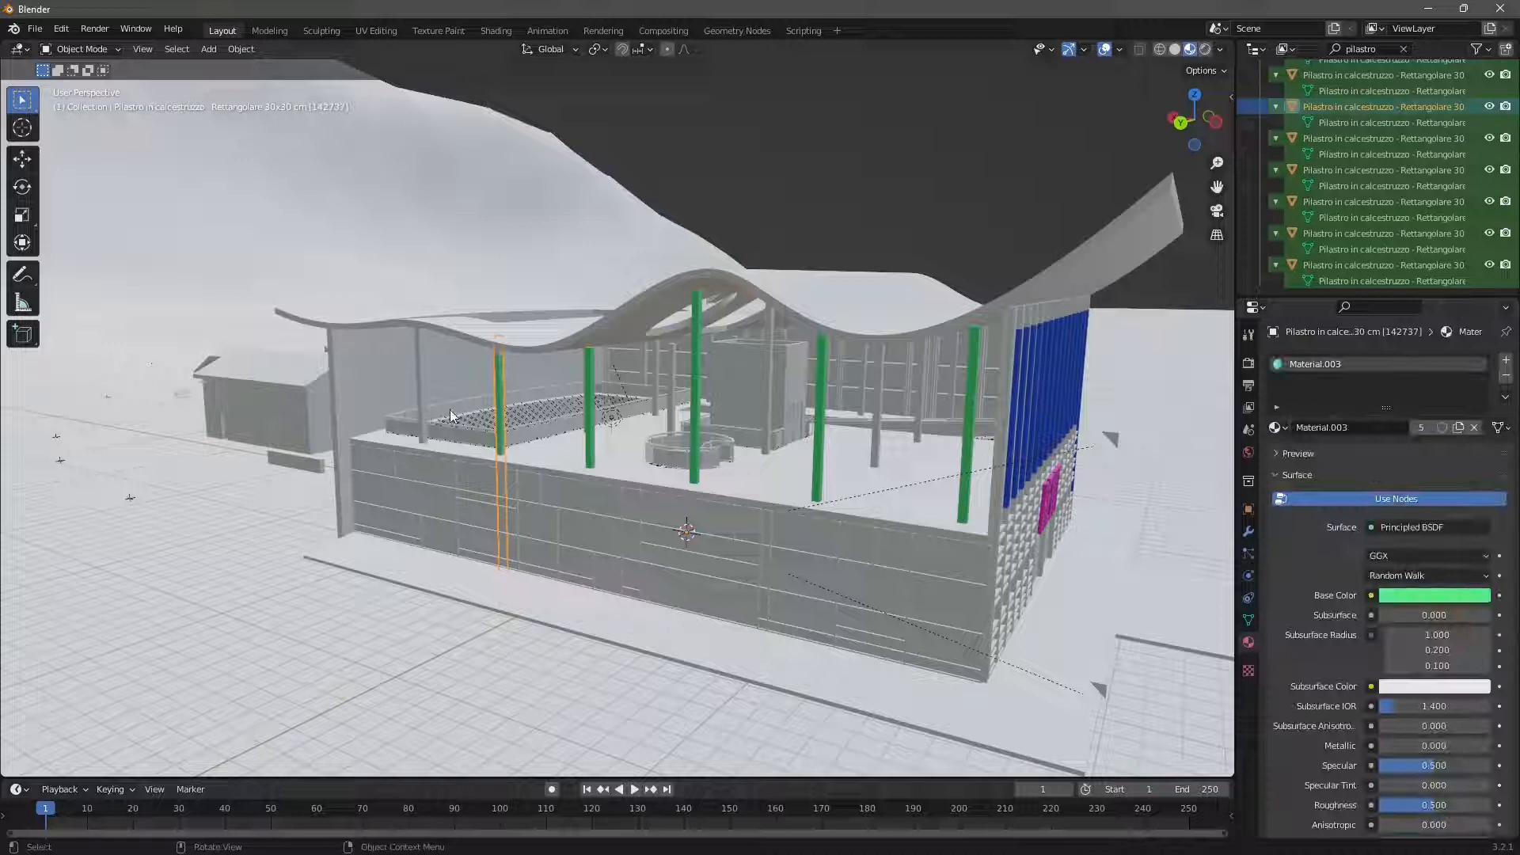
left_click(421, 372)
left_click(1280, 428)
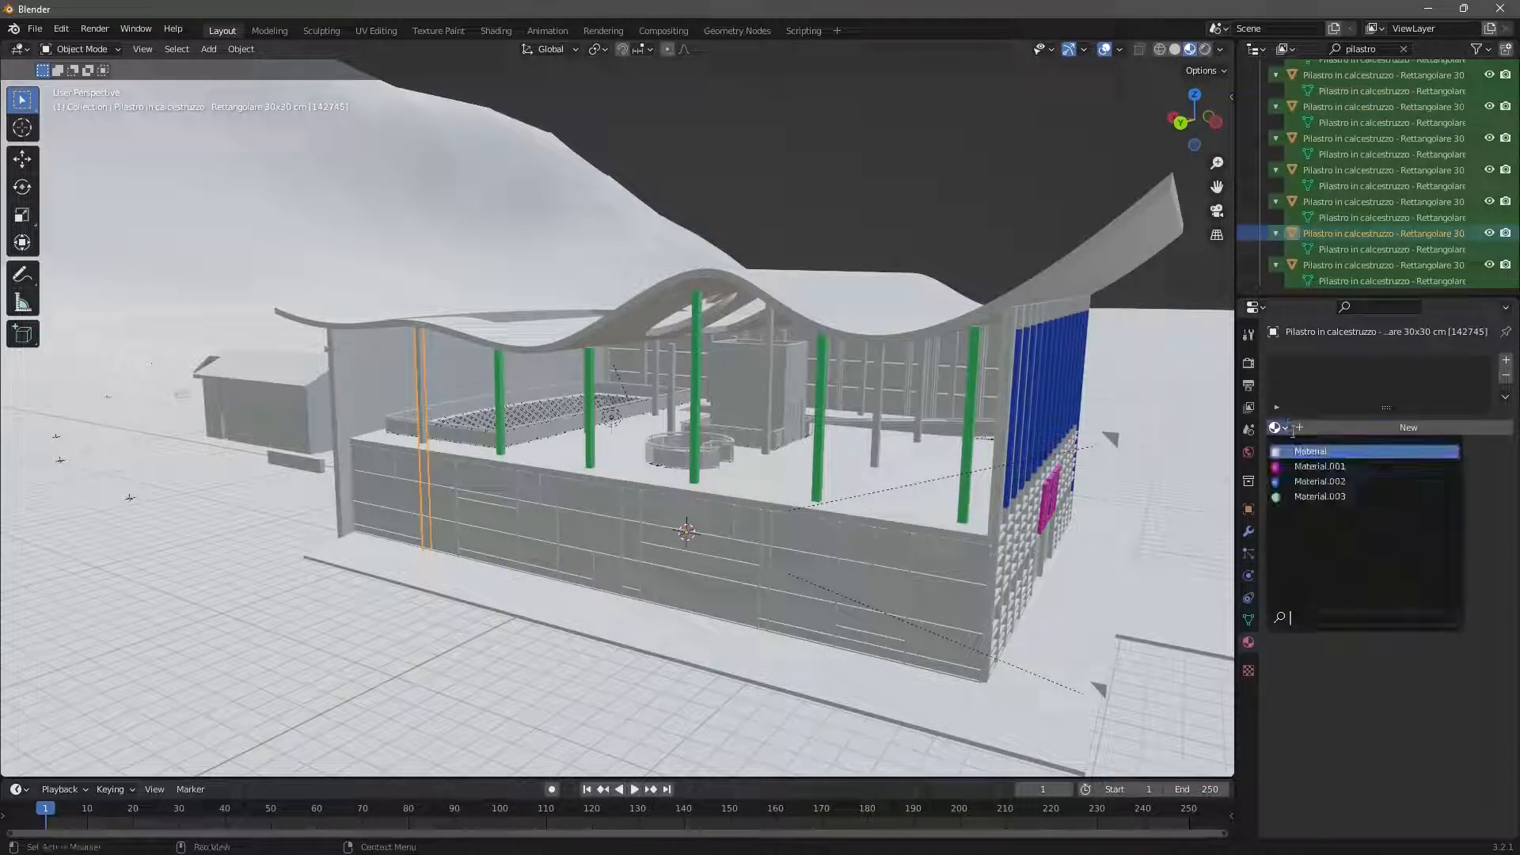
left_click(1303, 495)
left_click(889, 176)
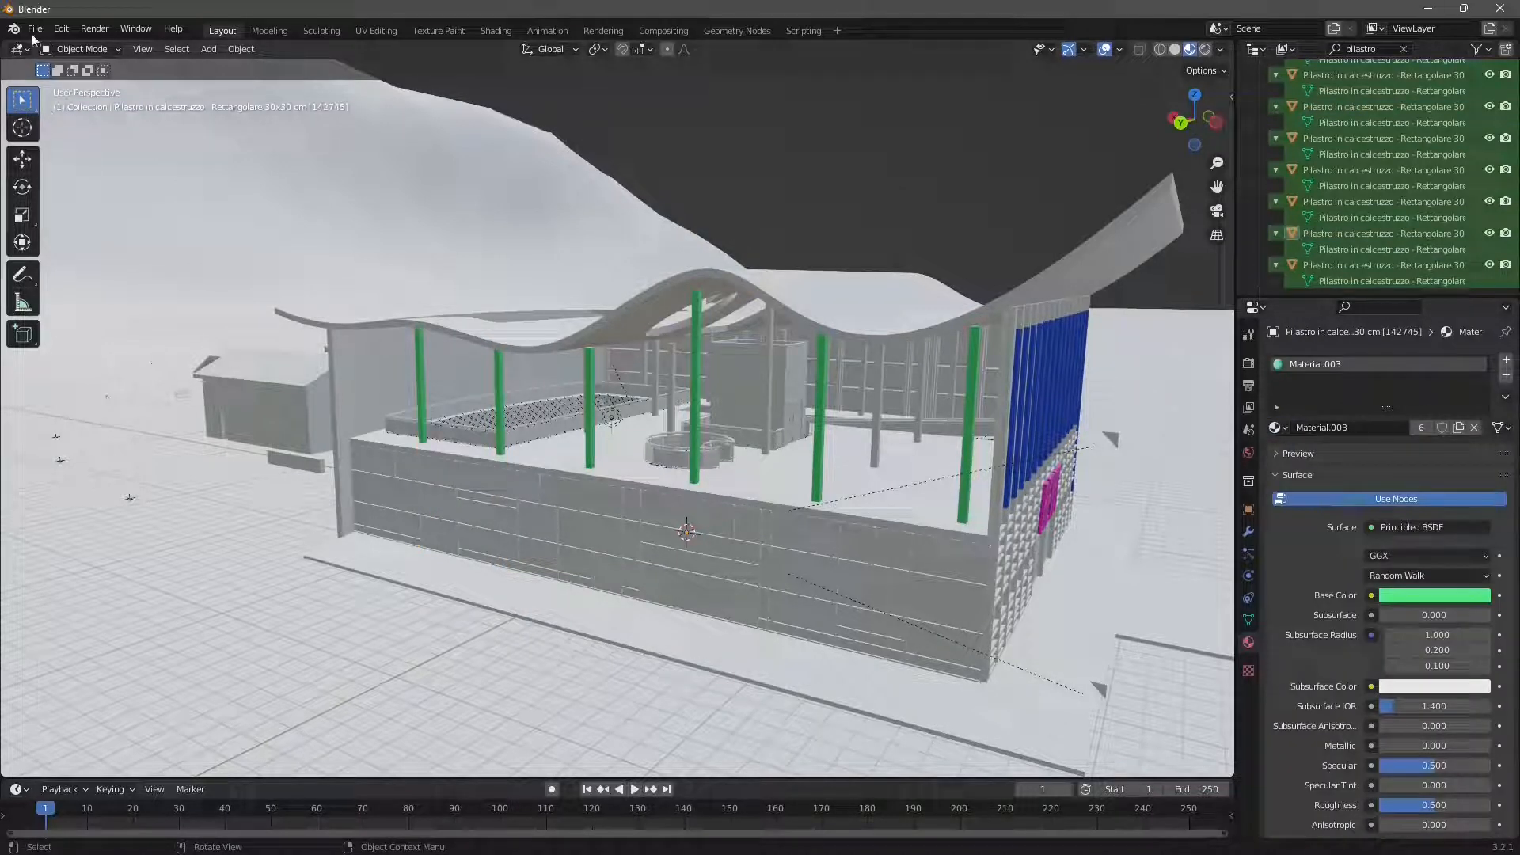
- Delete the large terrain surface and the flat paved subregion surrounding the building
scroll(491, 203, "down", 3)
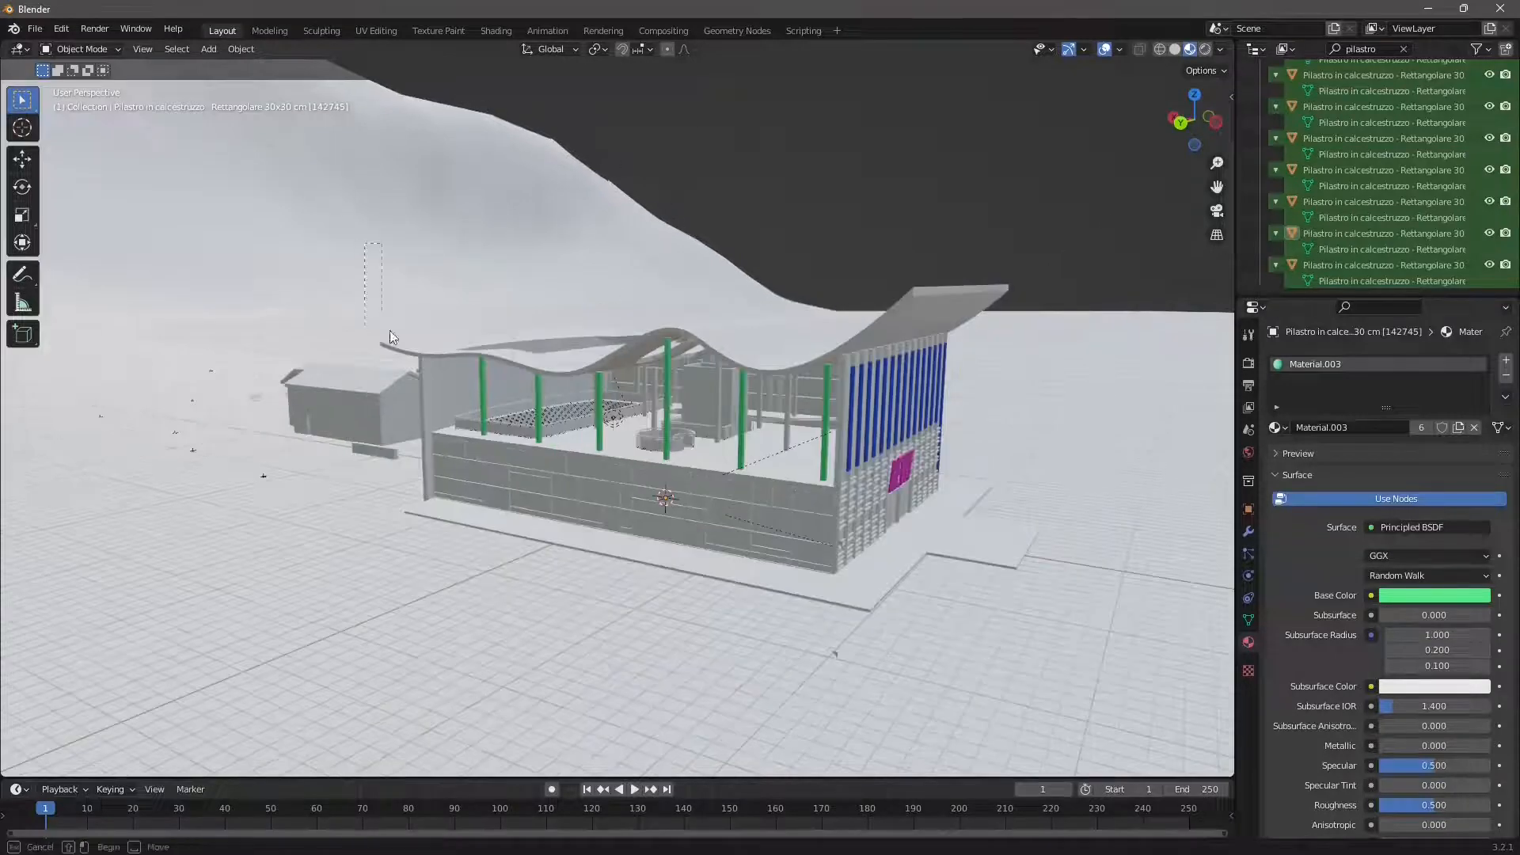
left_click_drag(362, 243, 1045, 582)
key("alt+a")
scroll(820, 297, "down", 8)
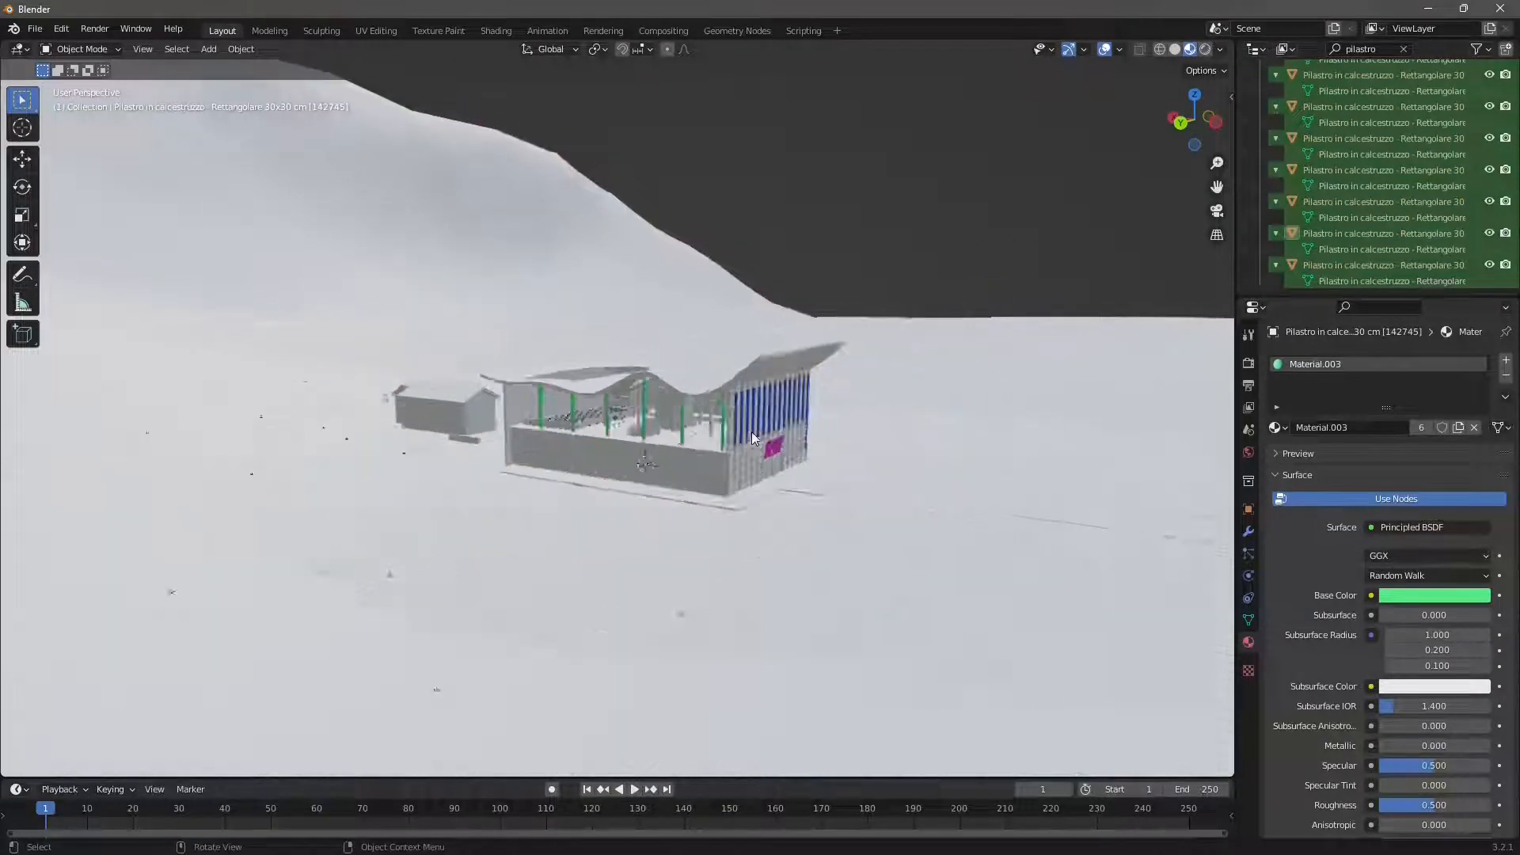
left_click(415, 239)
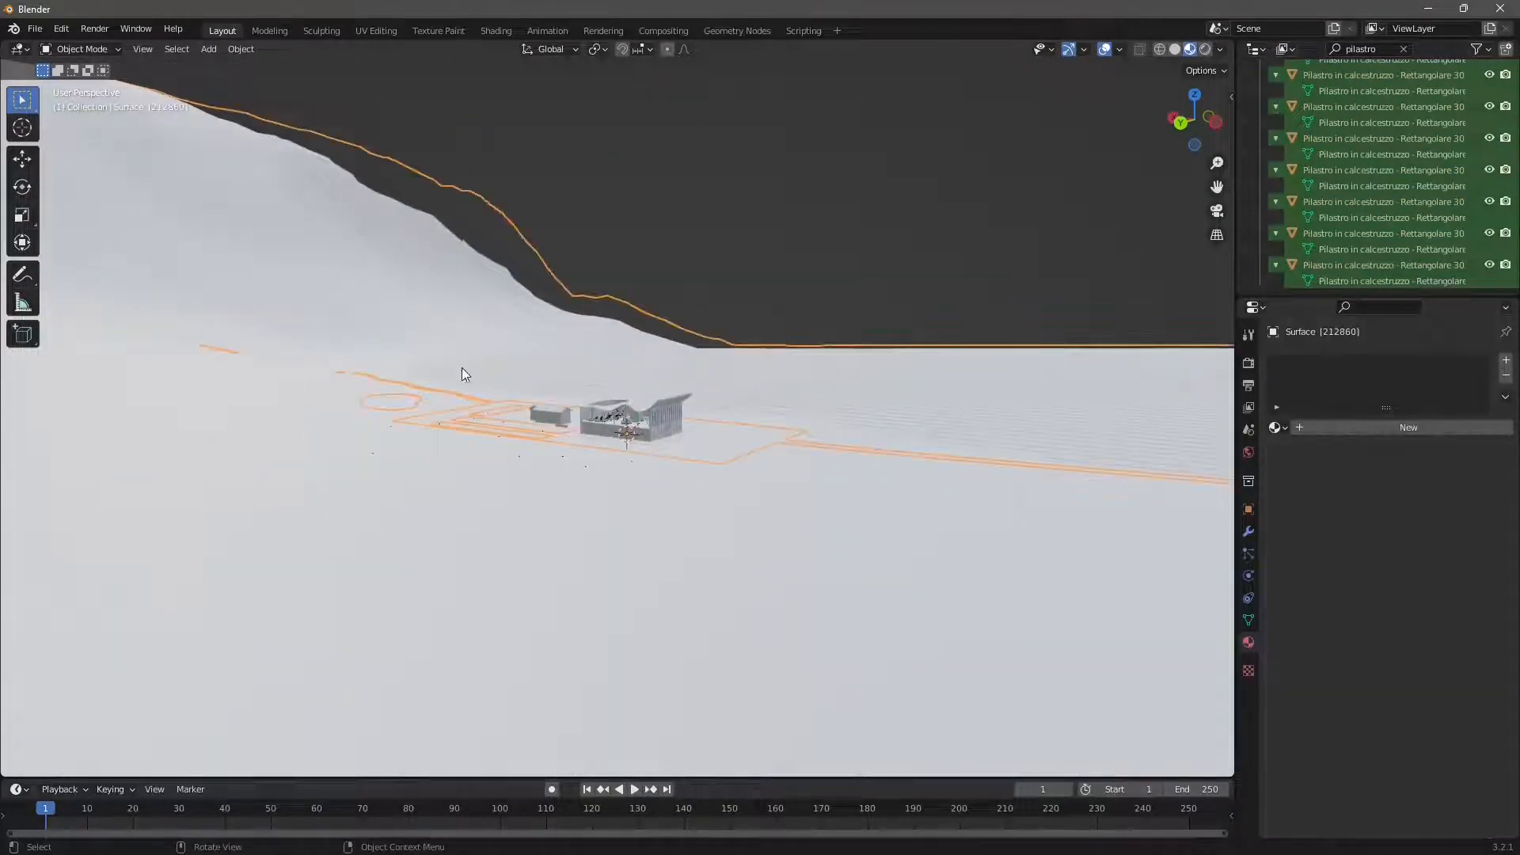
key("Delete")
scroll(510, 353, "up", 5)
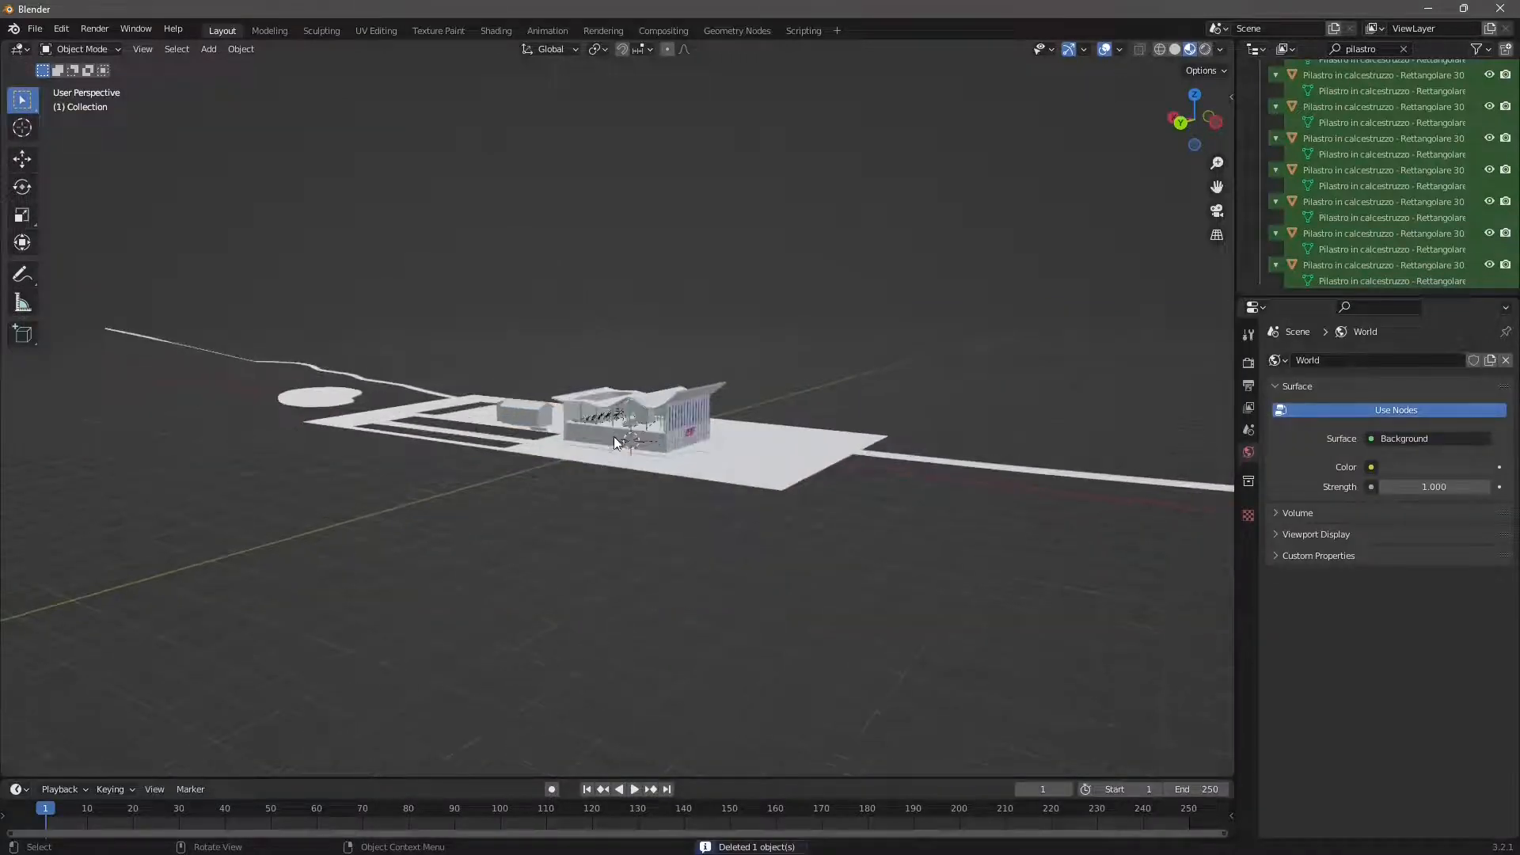
left_click(1029, 468)
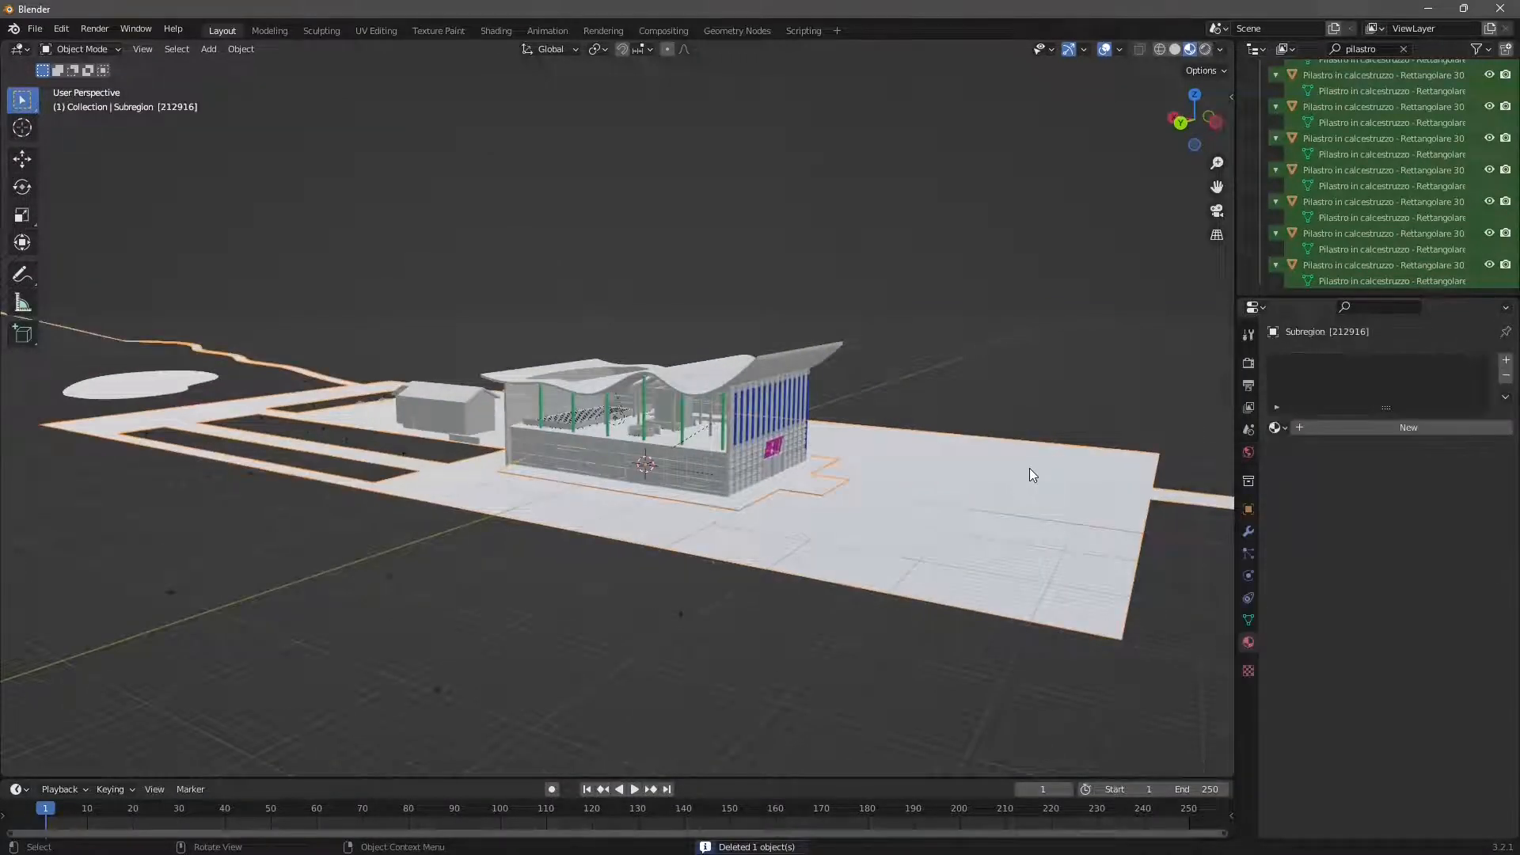
key("Delete")
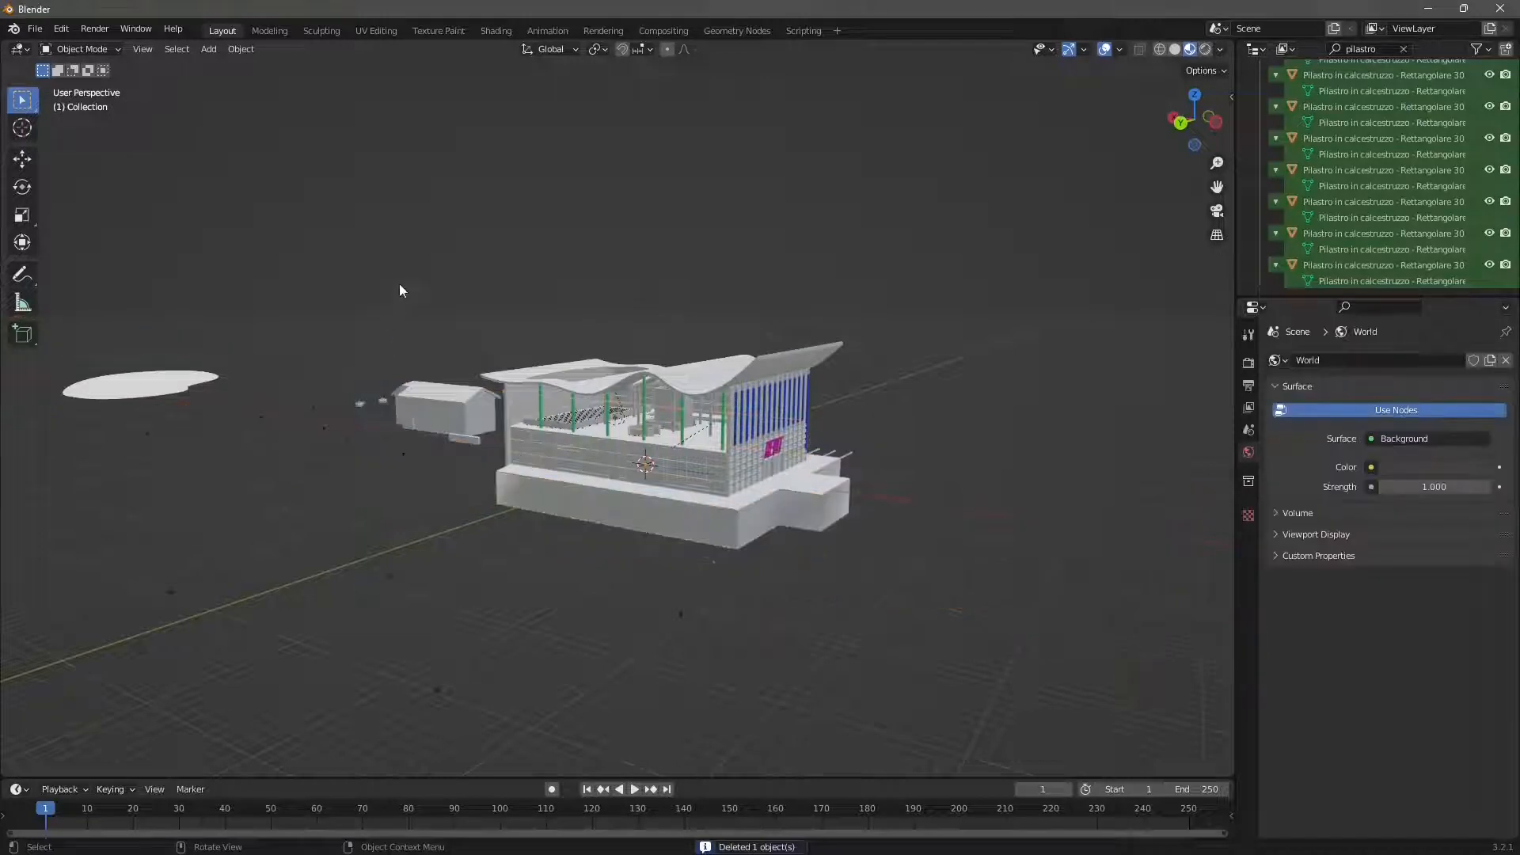
- Delete the round ground patch, outbuilding parts and loose objects scattered beside and in front of the building
left_click_drag(458, 240, 43, 573)
key("Delete")
left_click_drag(772, 573, 226, 752)
key("Delete")
- Delete the solid surface block beneath the building and the leftover outbuilding wall and stray objects
scroll(684, 592, "up", 2)
left_click(801, 572)
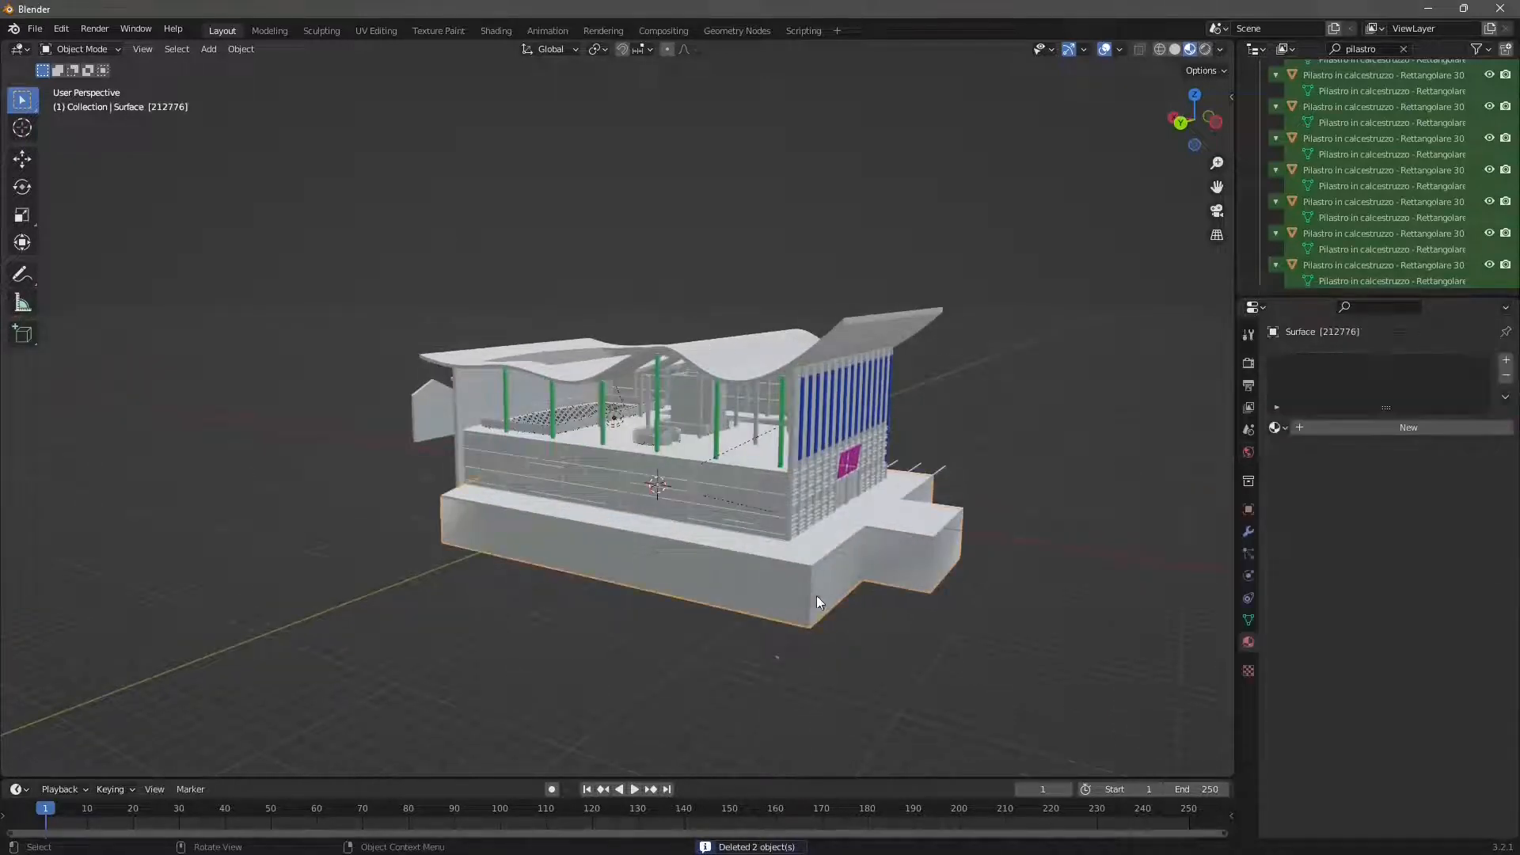
key("Delete")
left_click_drag(875, 608, 792, 689)
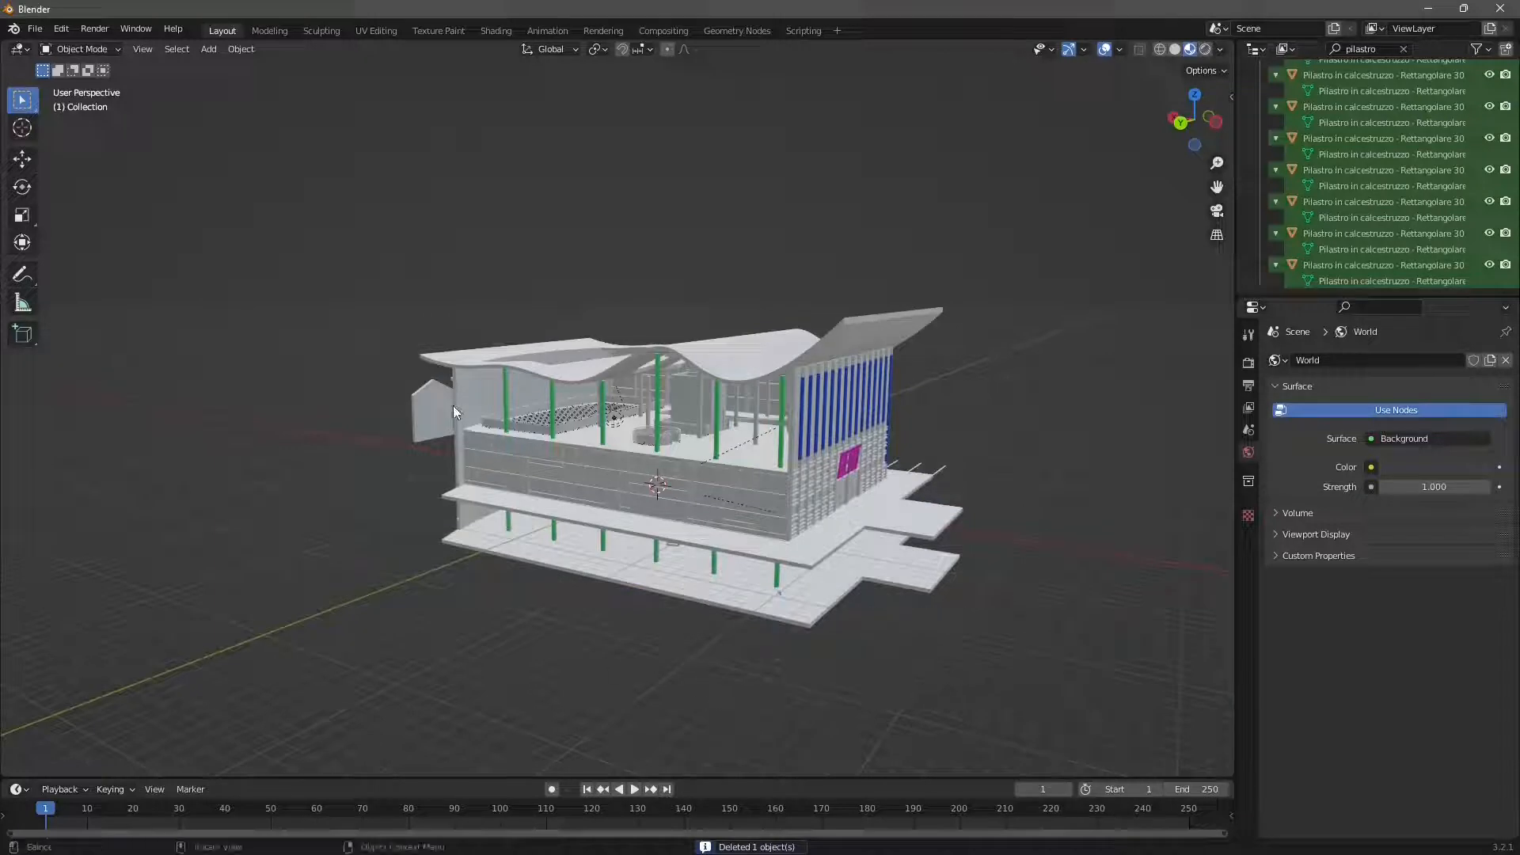
key("Delete")
scroll(834, 478, "up", 3)
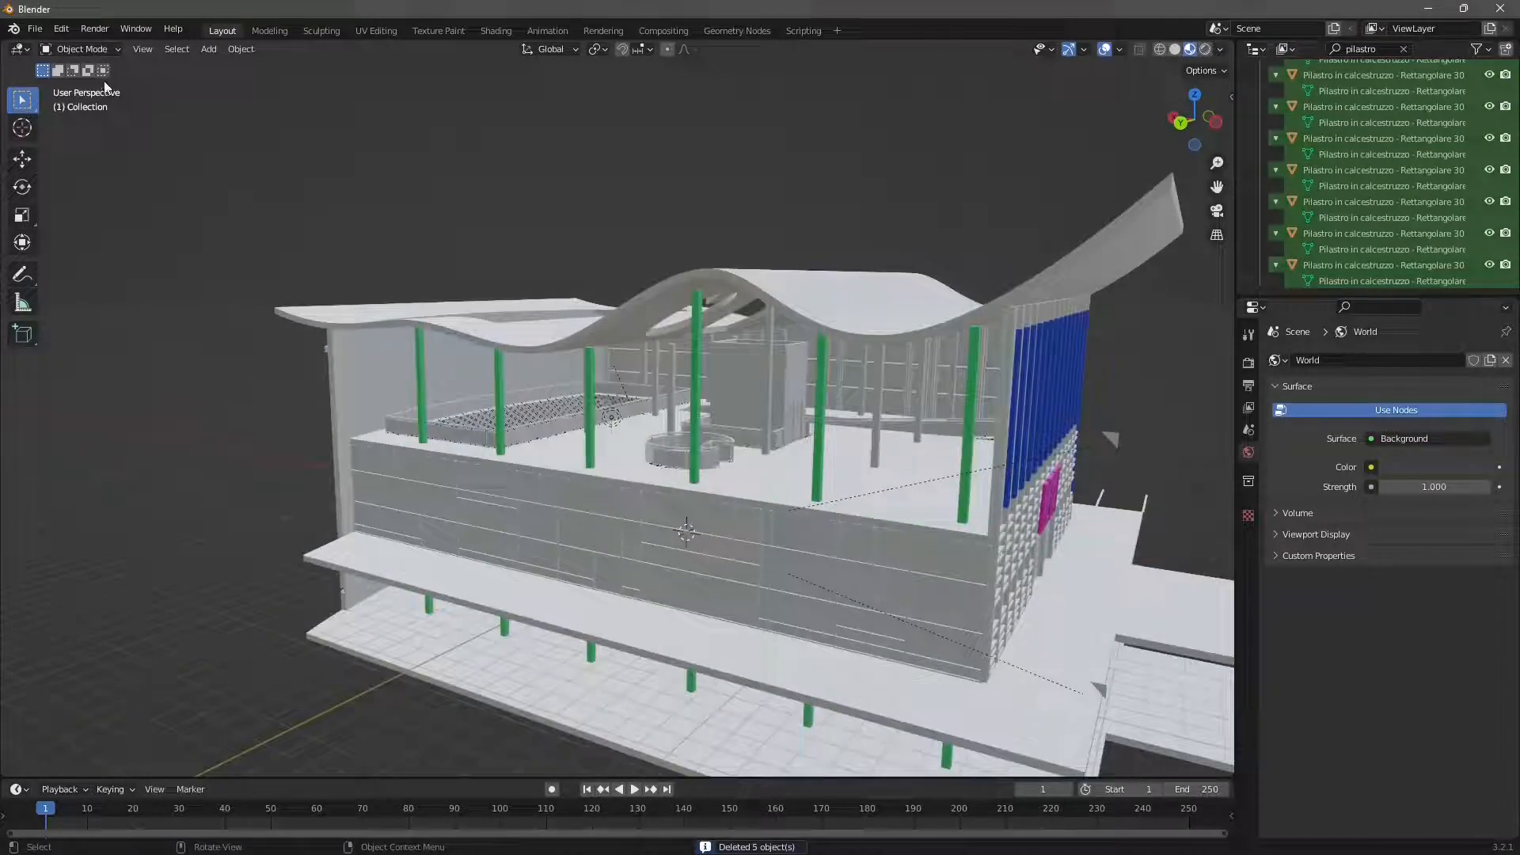
- Start an FBX export of the scene with the Selected Objects limit turned off
left_click(35, 29)
mouse_move(87, 257)
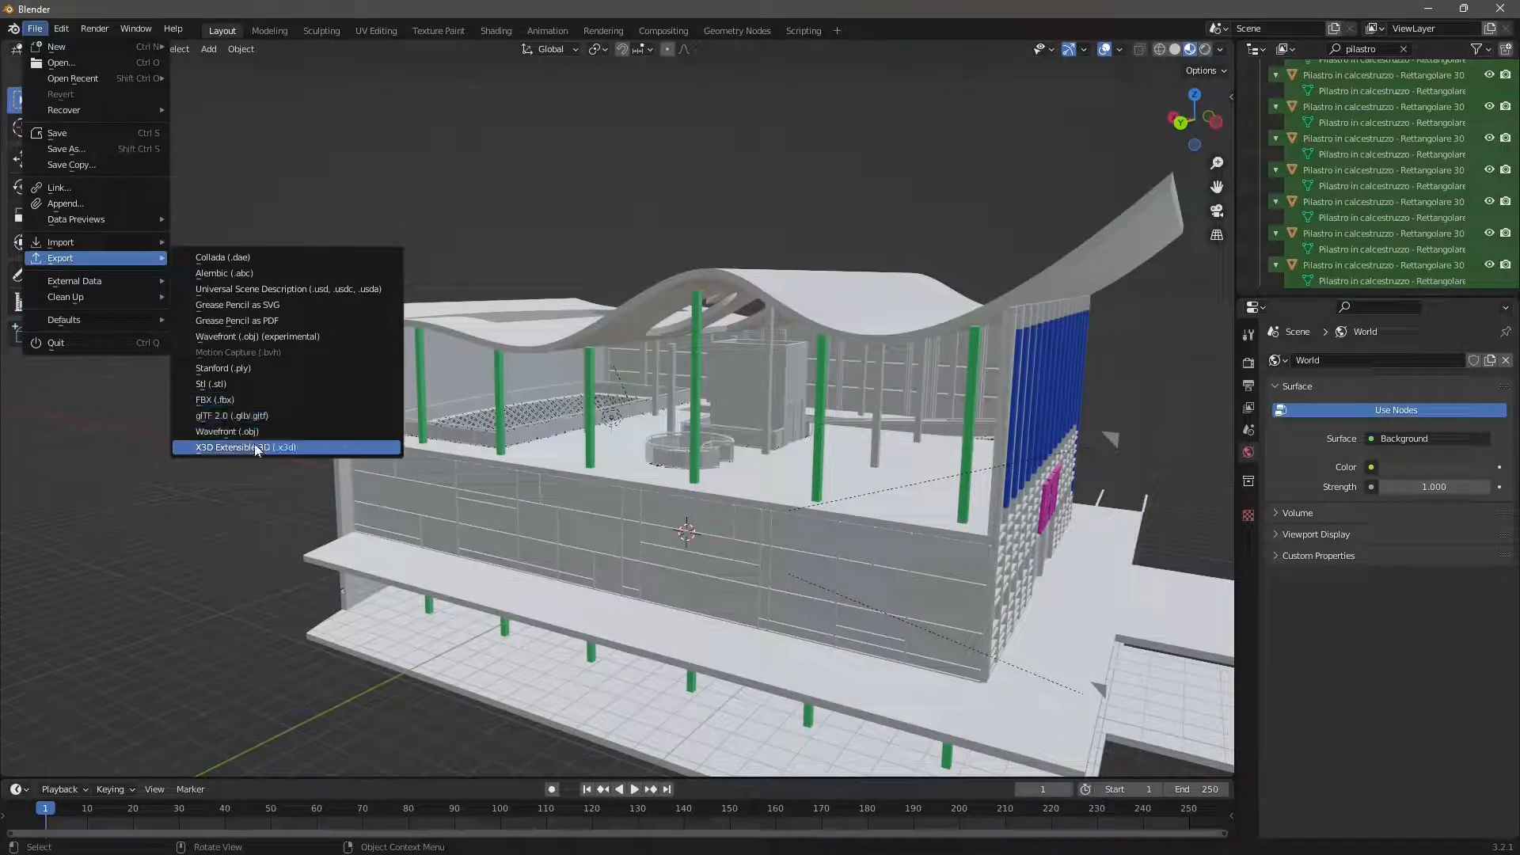
left_click(218, 400)
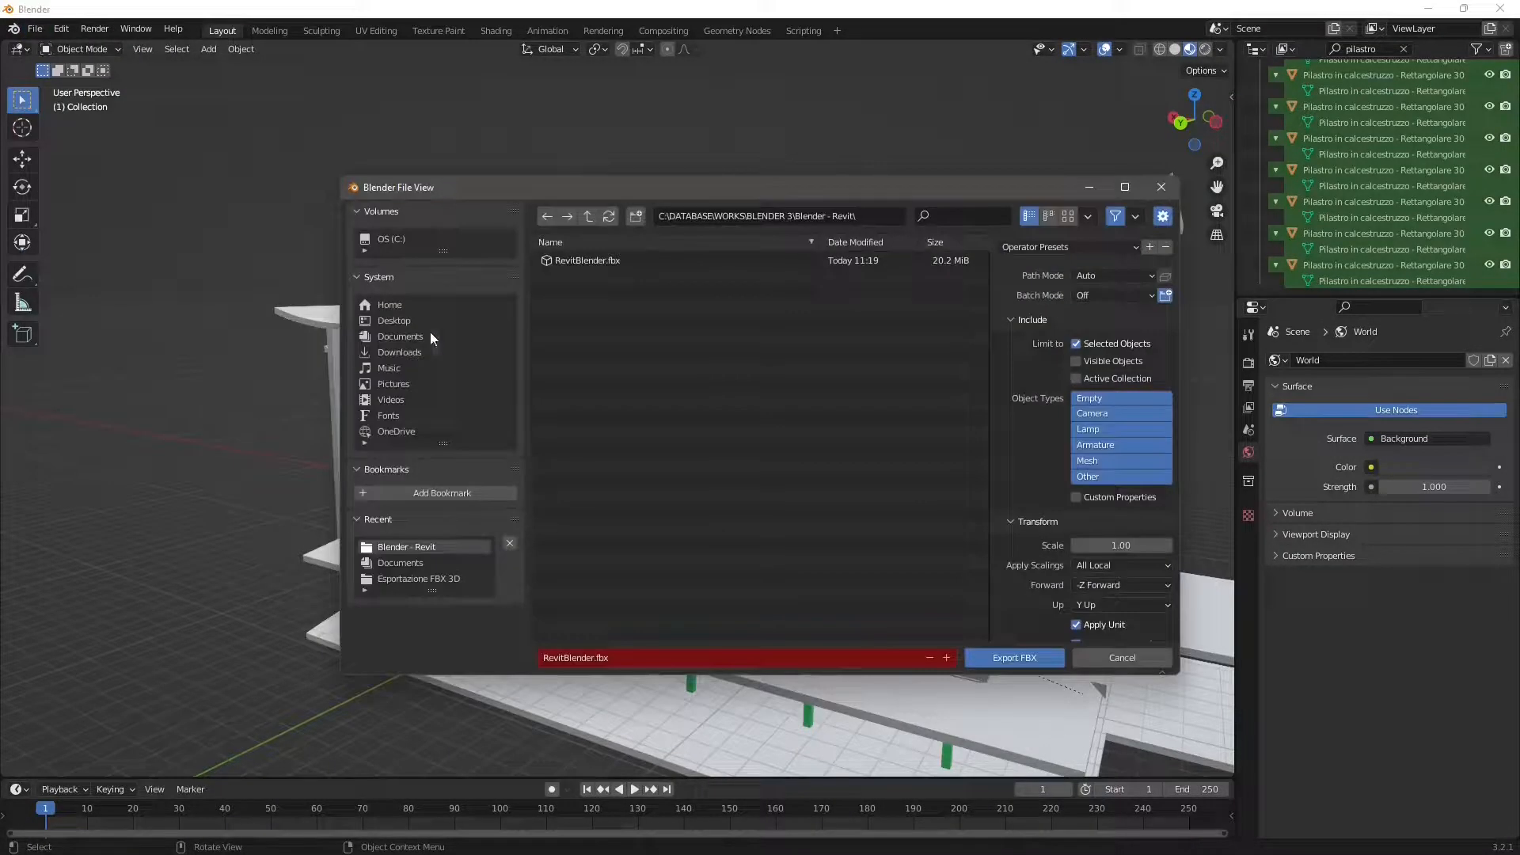
left_click_drag(529, 184, 364, 168)
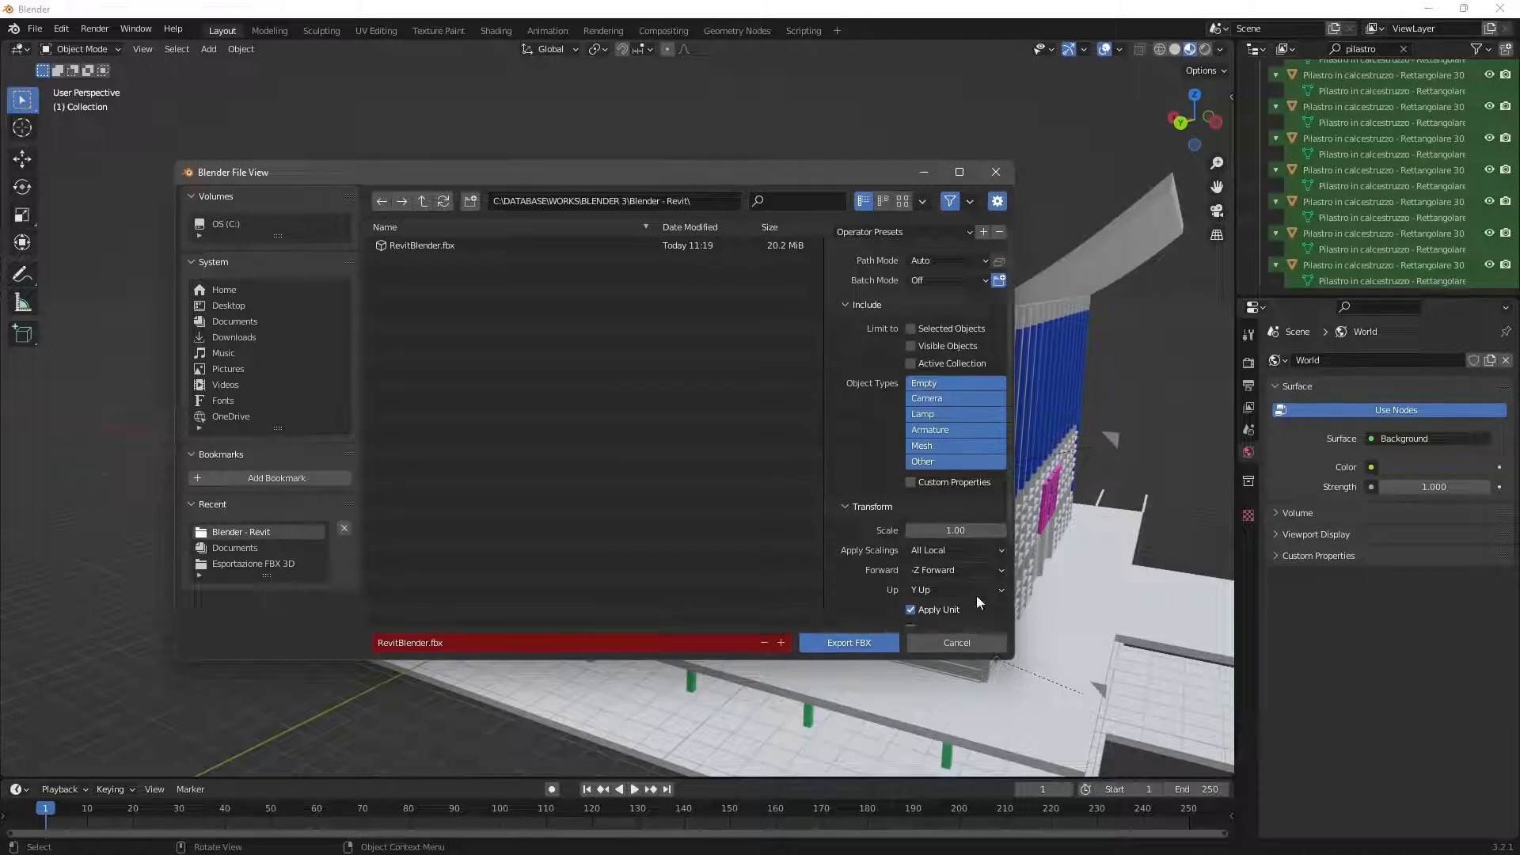
- Review the Transform, Geometry, Armature and Bake Animation options of the FBX export
scroll(975, 594, "down", 3)
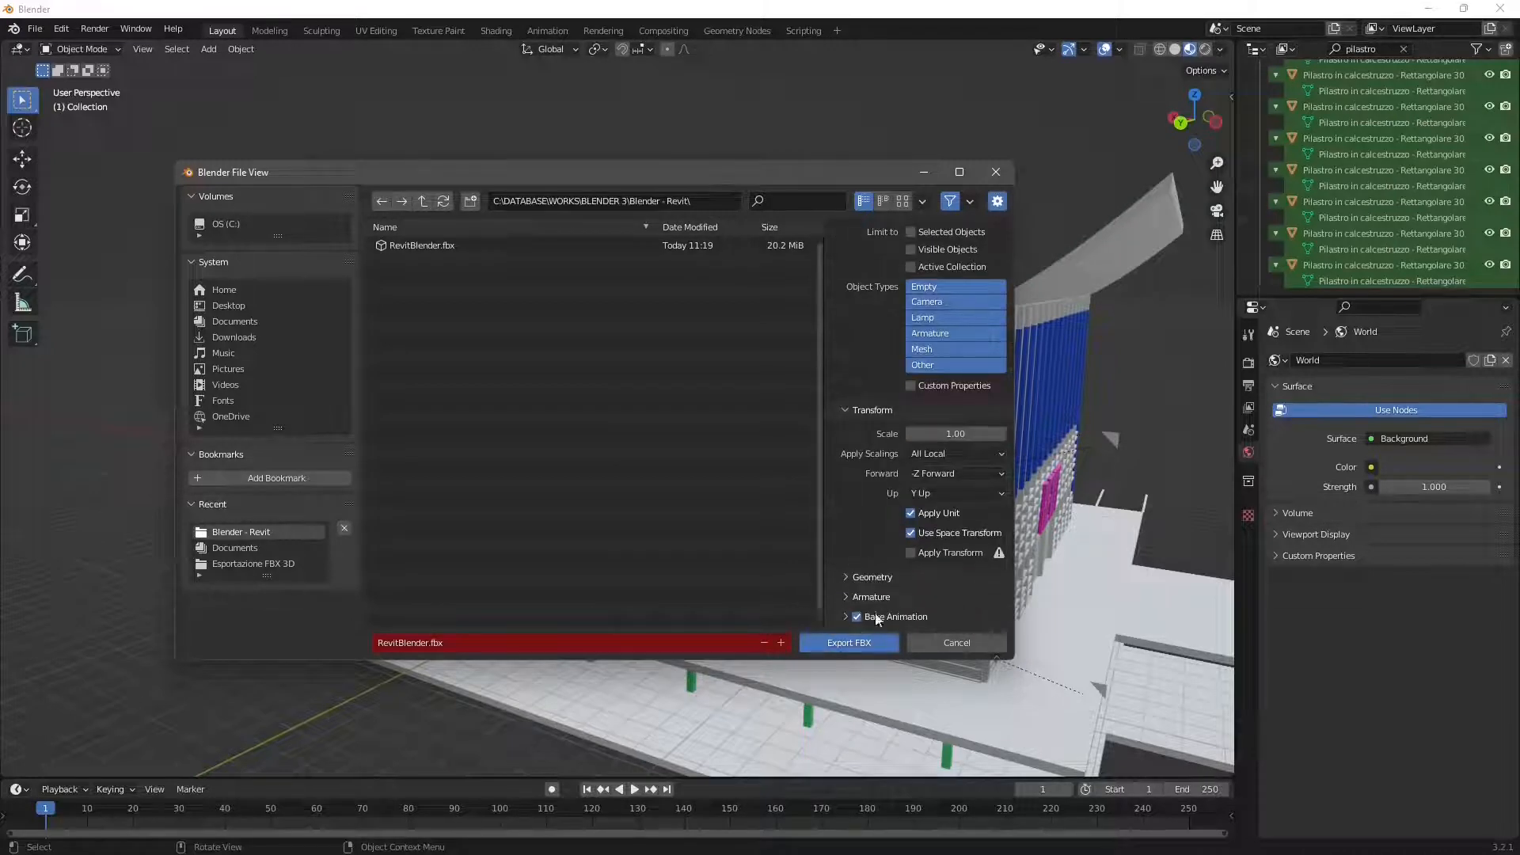
left_click(848, 582)
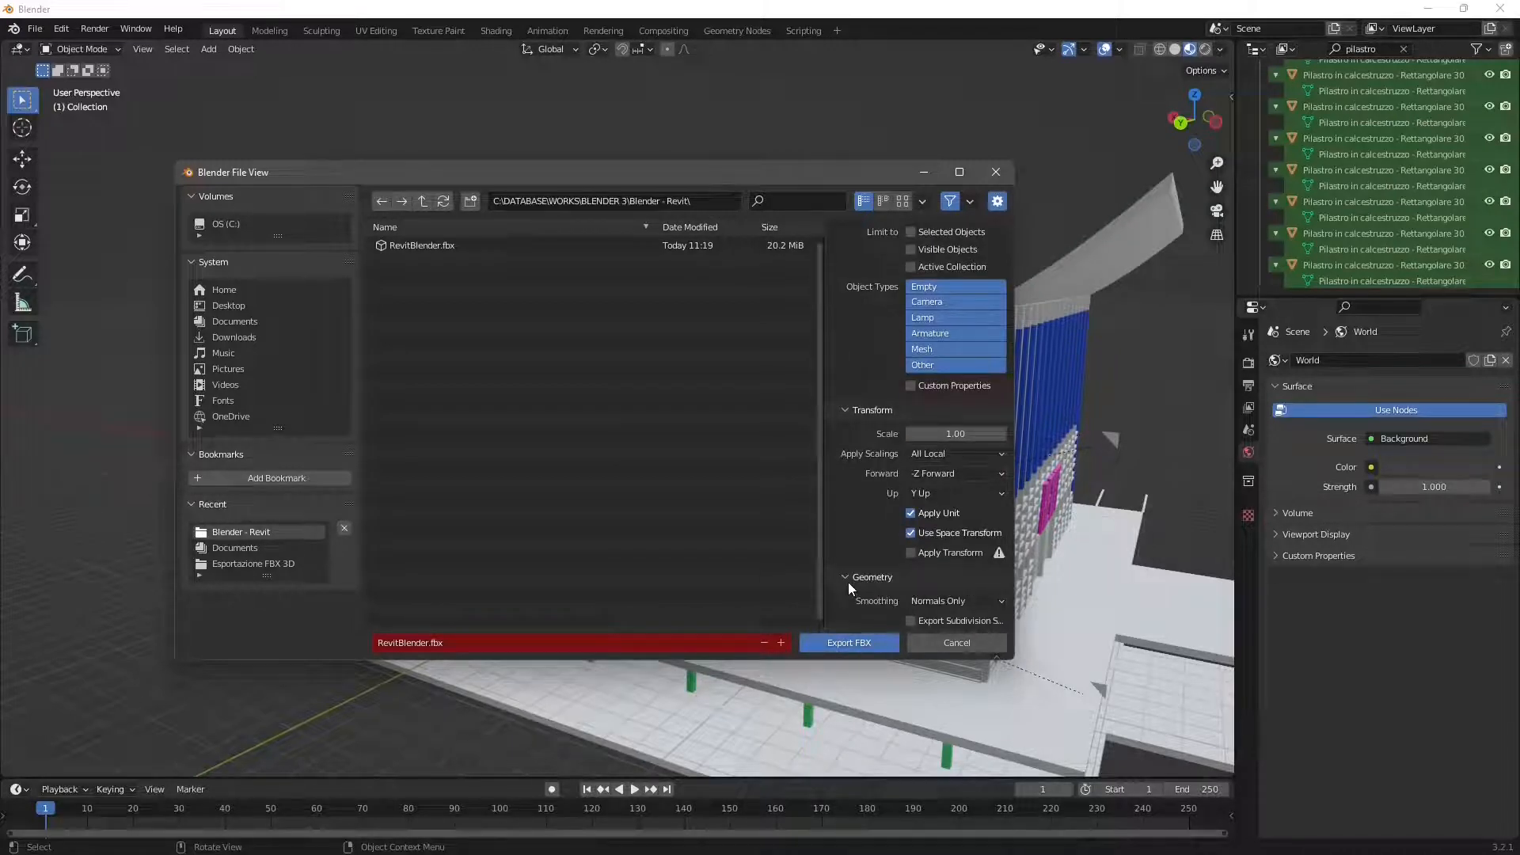
scroll(851, 540, "down", 4)
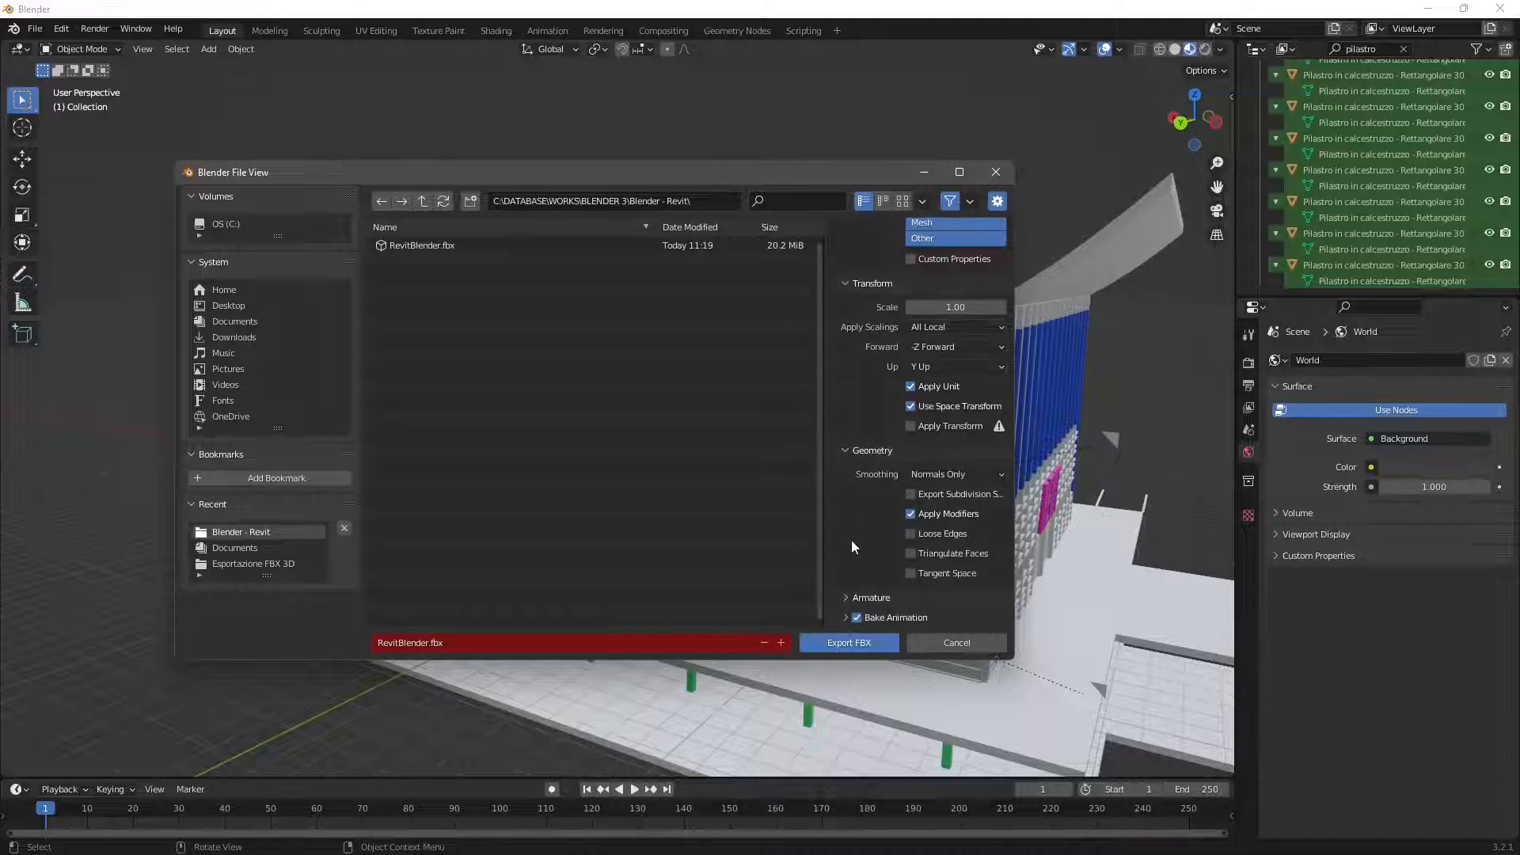
left_click(858, 597)
scroll(860, 592, "down", 3)
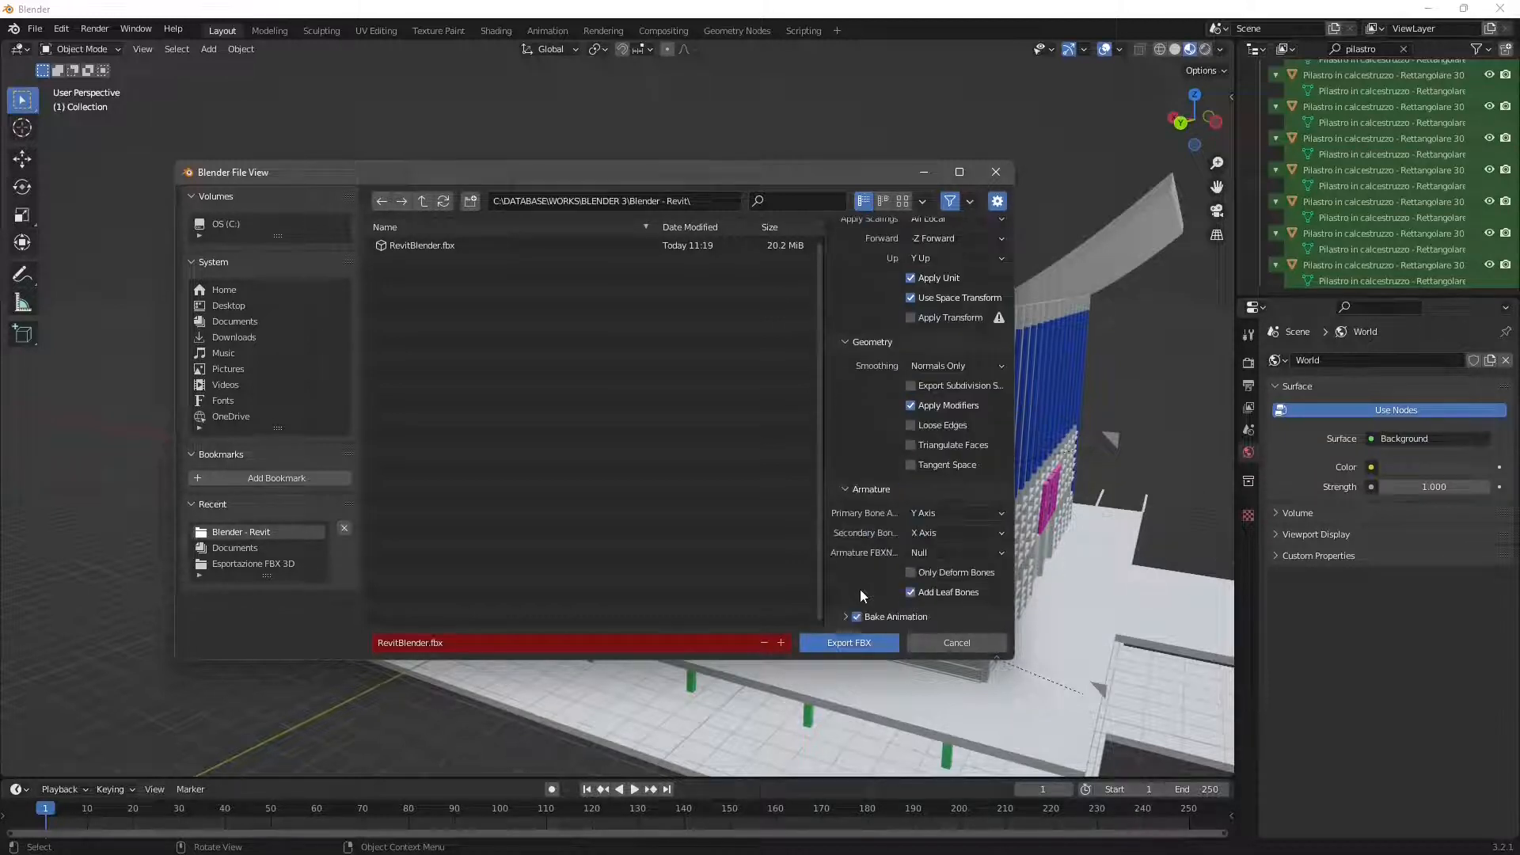
left_click(858, 618)
scroll(886, 530, "up", 6)
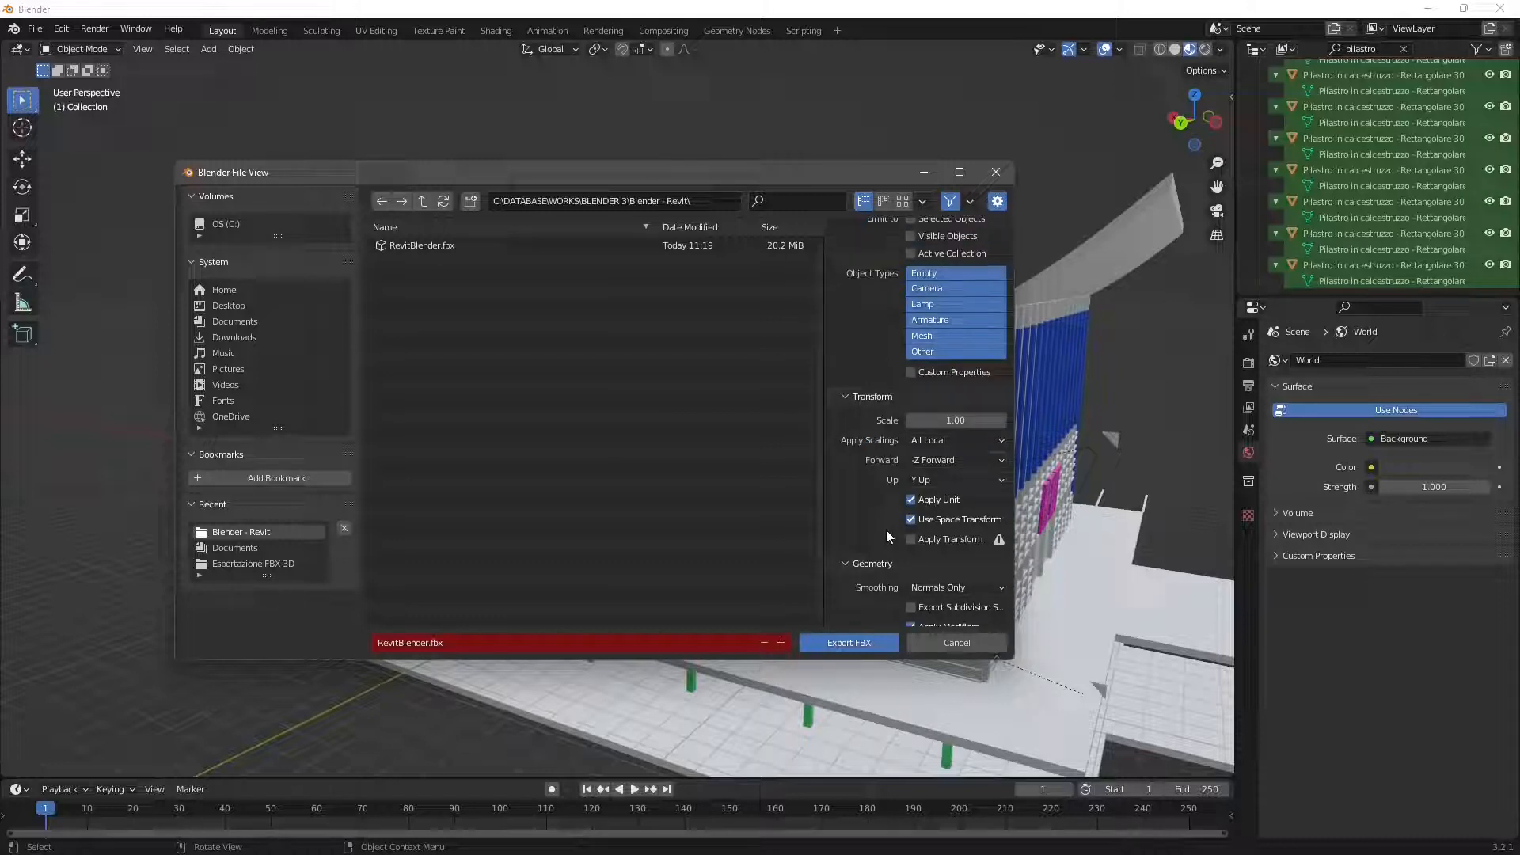
scroll(886, 530, "up", 3)
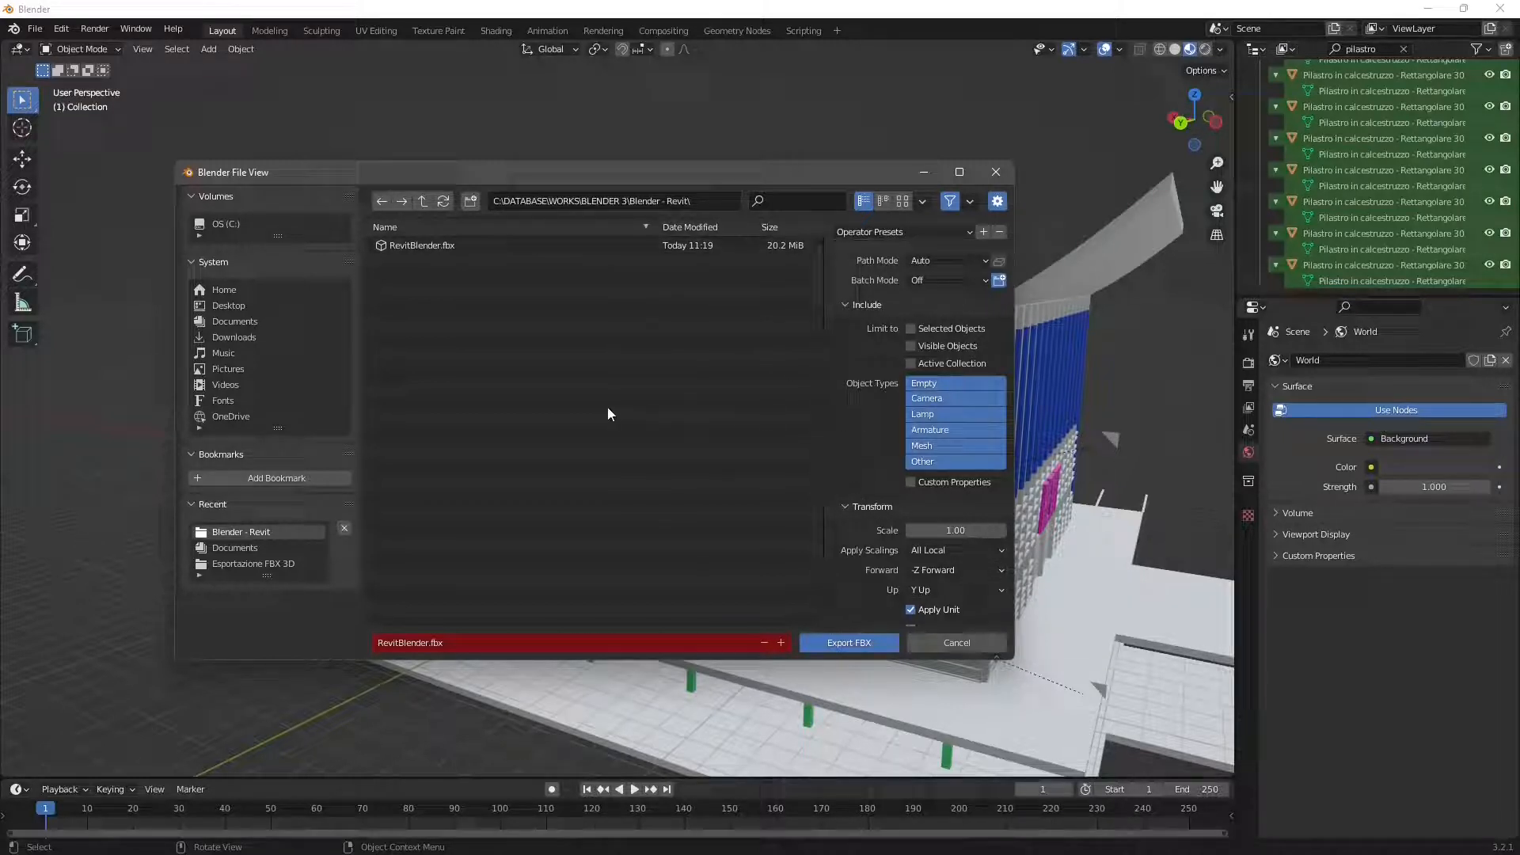
- Change the export location to C:\DATABASE\WORKS\FLUIDRAY, keeping the file name RevitBlender.fbx
left_click(497, 644)
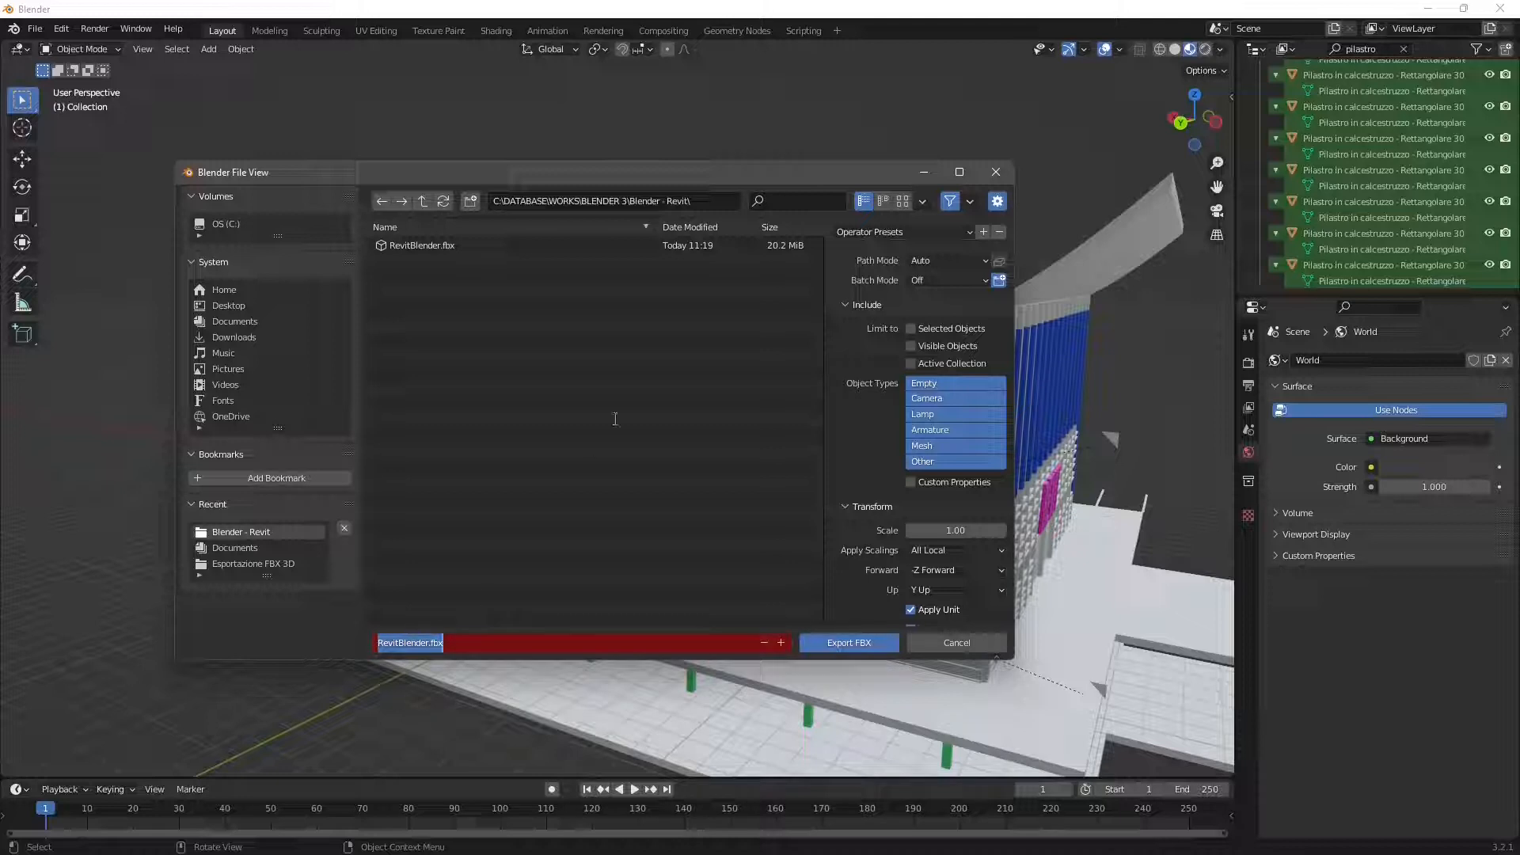
left_click(422, 203)
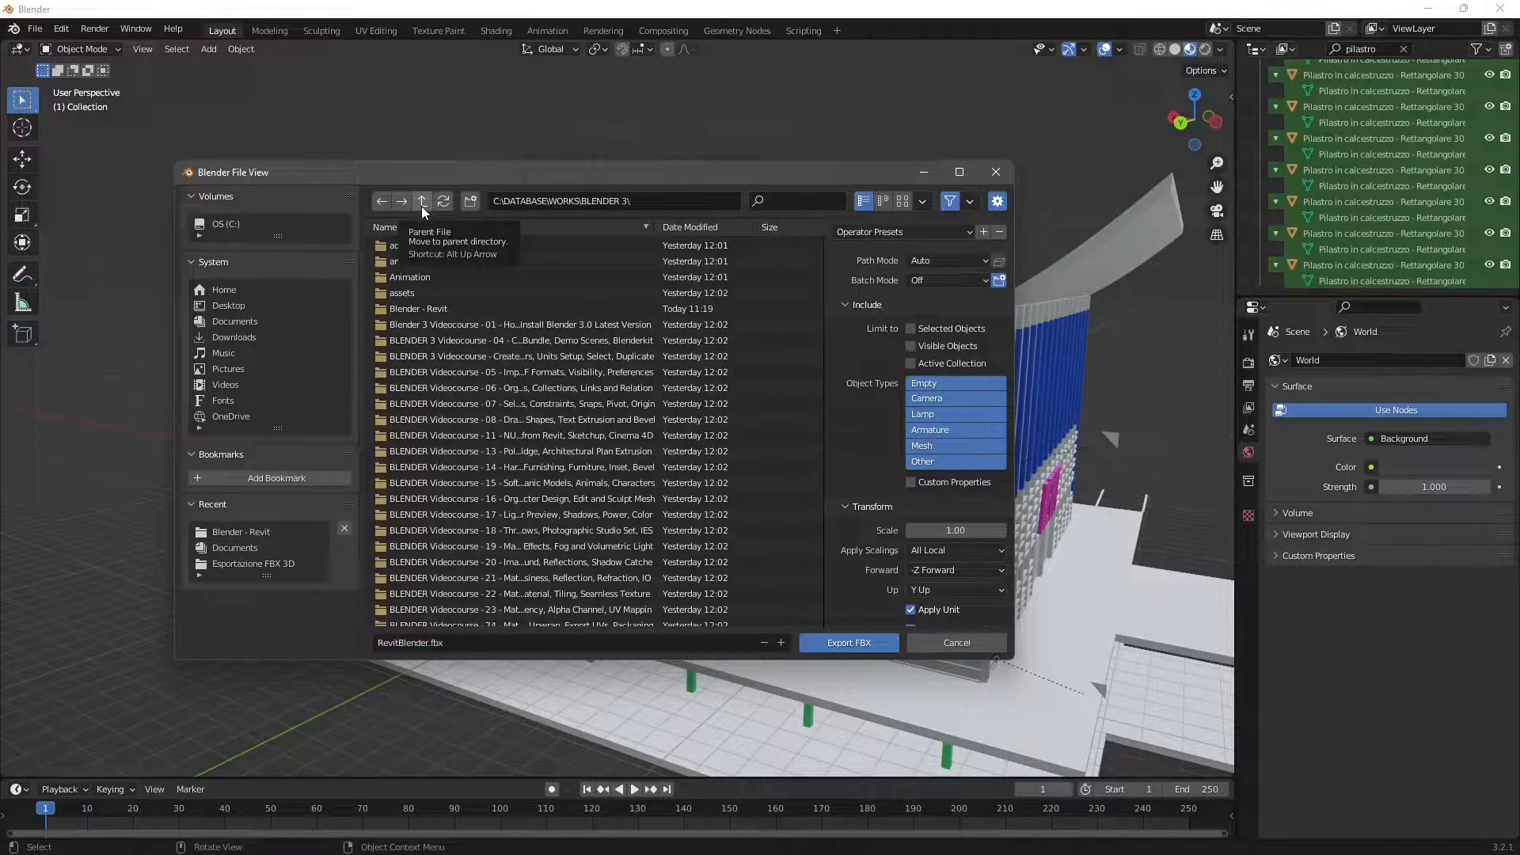
left_click(421, 202)
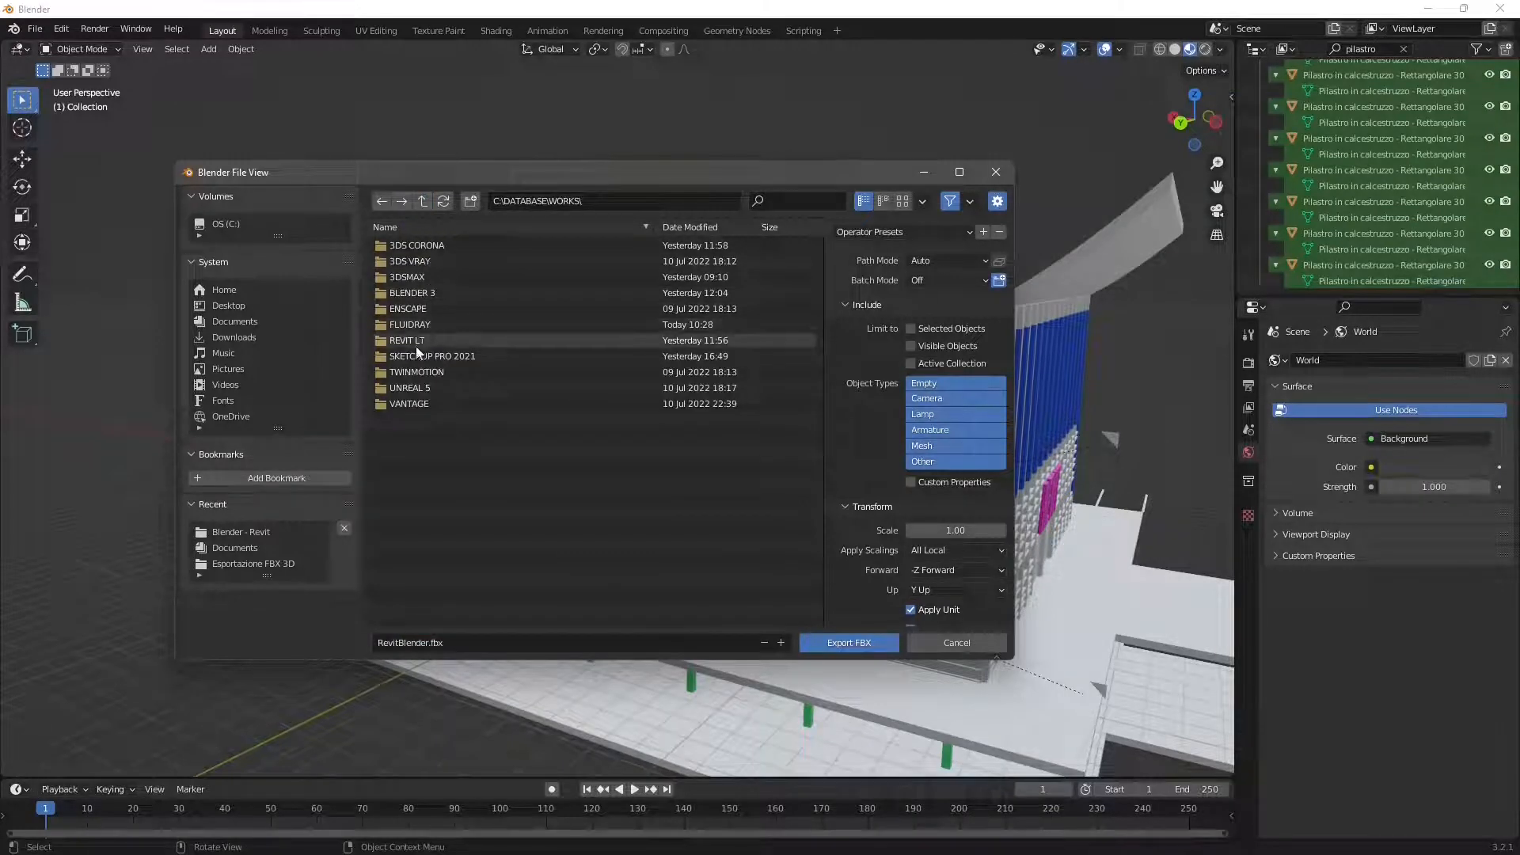
double_click(424, 323)
right_click(429, 377)
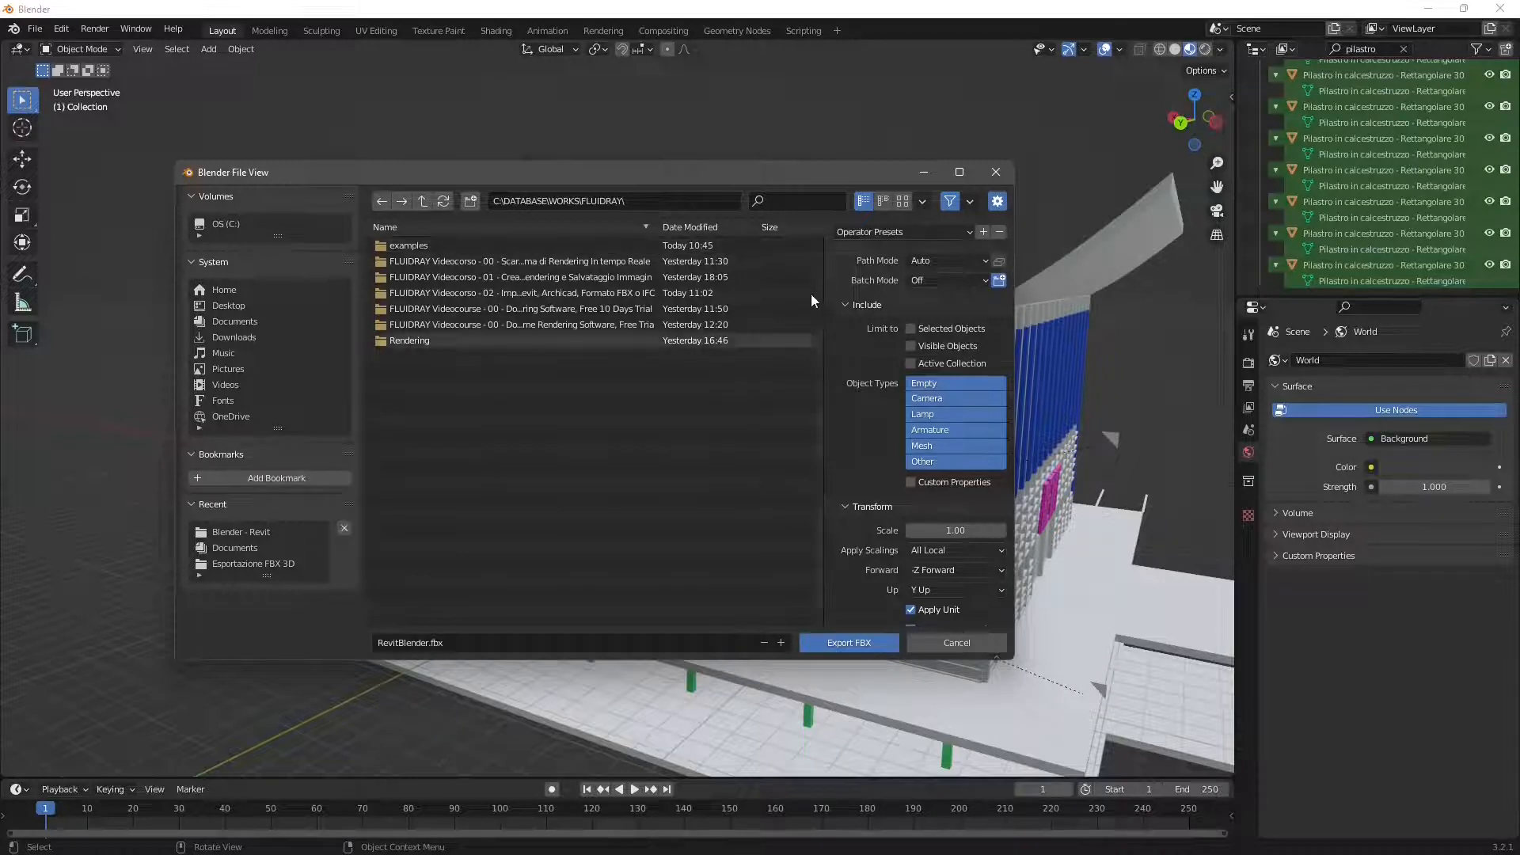
left_click_drag(882, 174, 885, 164)
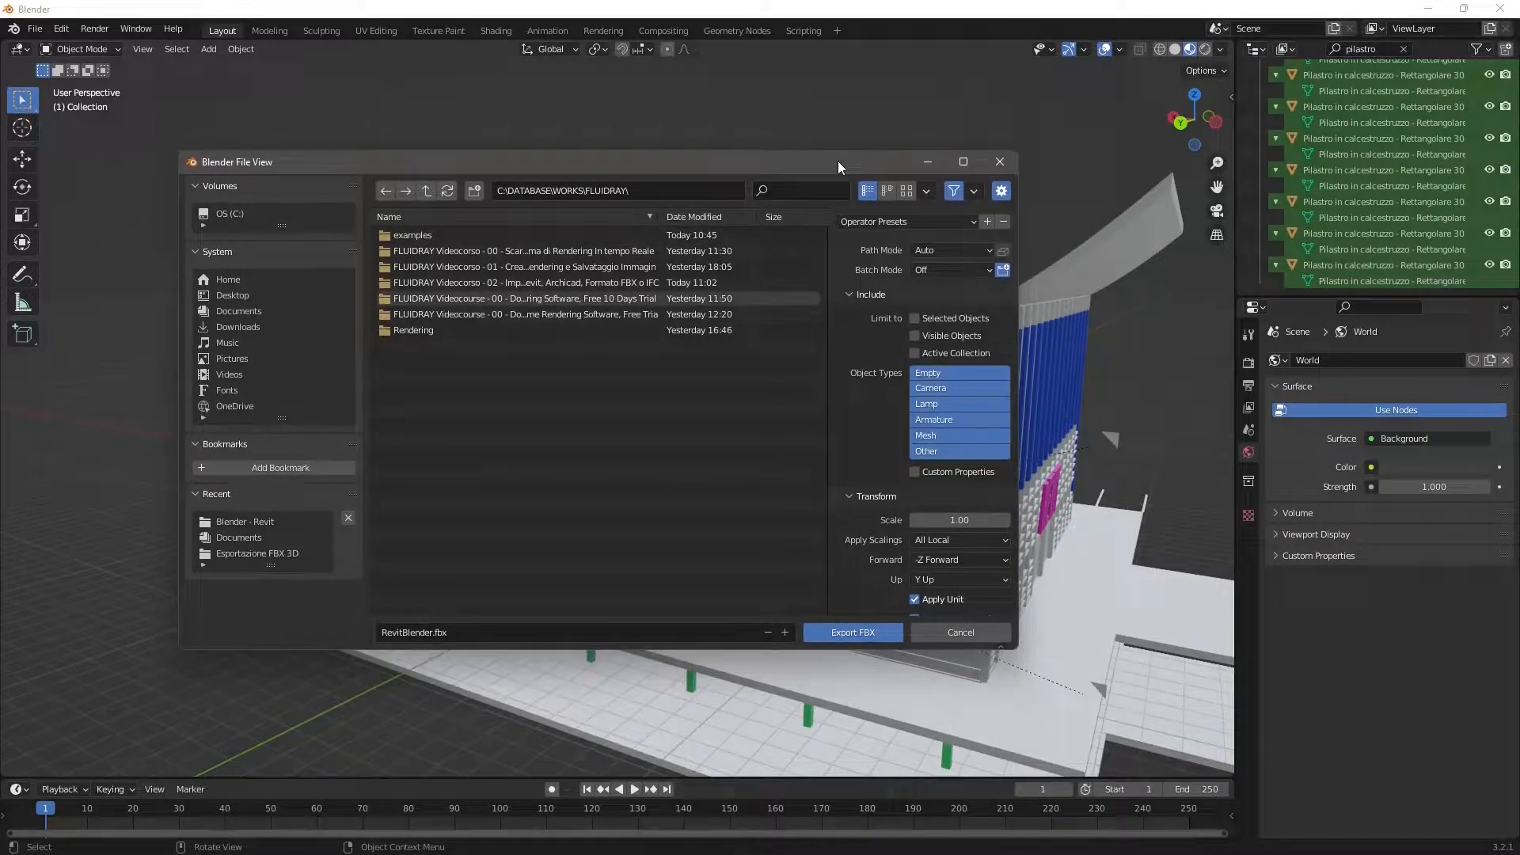
- Create a folder named import inside FLUIDRAY and export RevitBlender.fbx into it
left_click(476, 192)
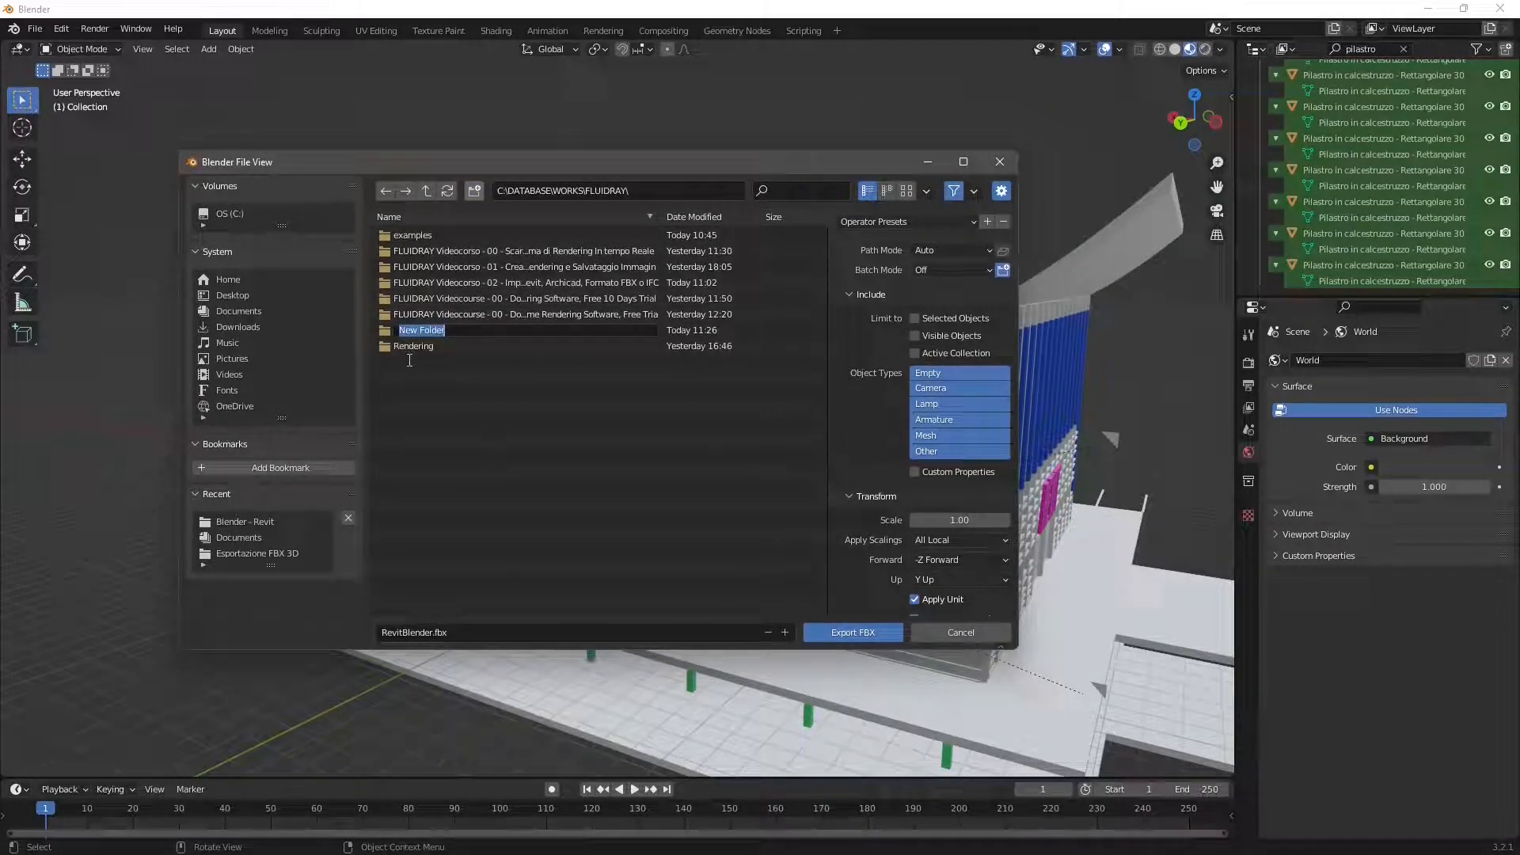
type("import")
key("Return")
double_click(416, 338)
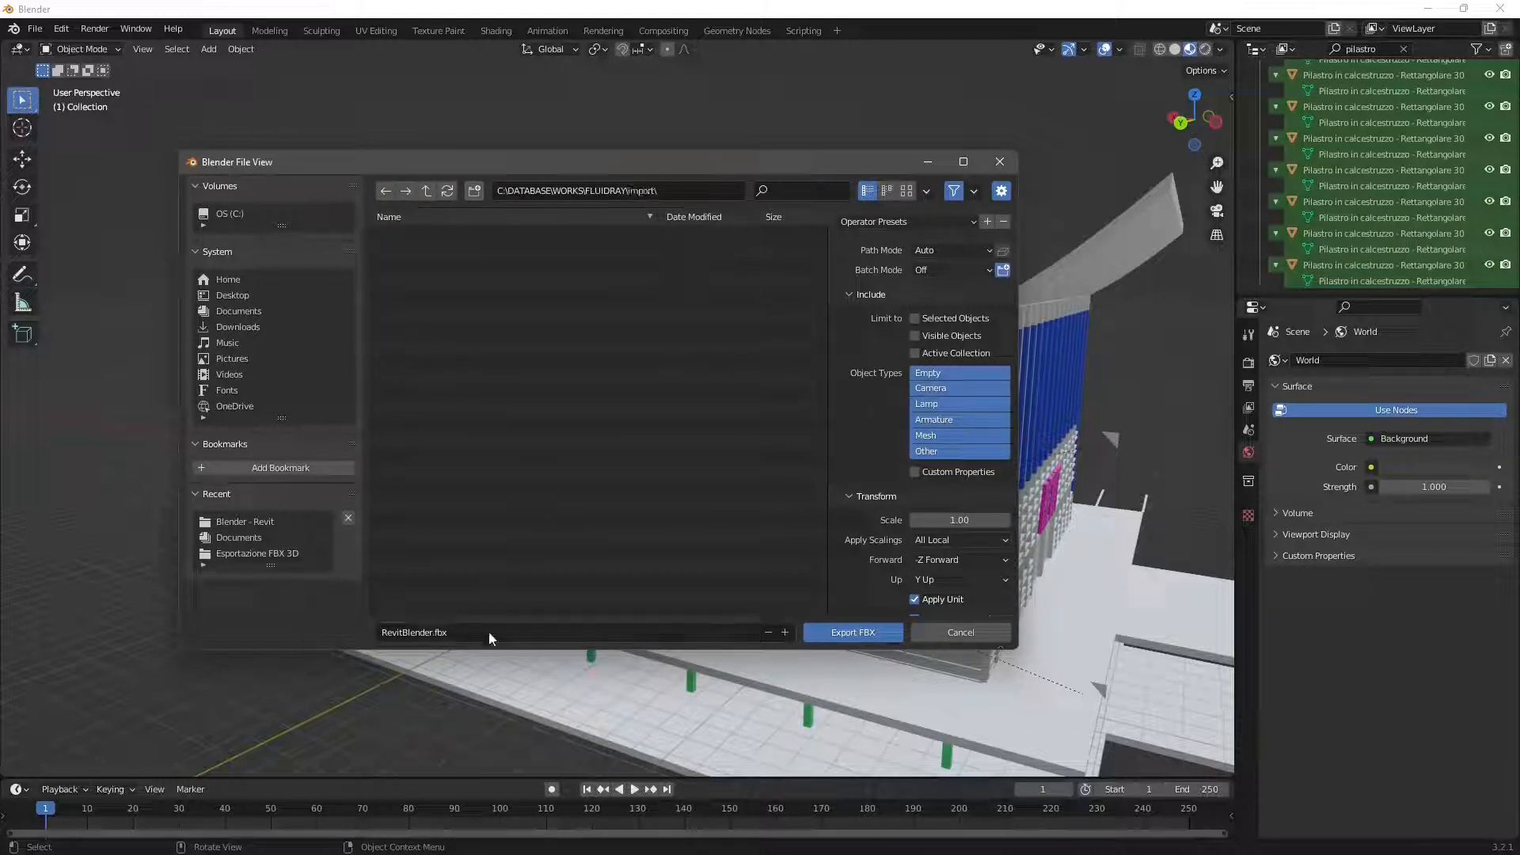
left_click(860, 638)
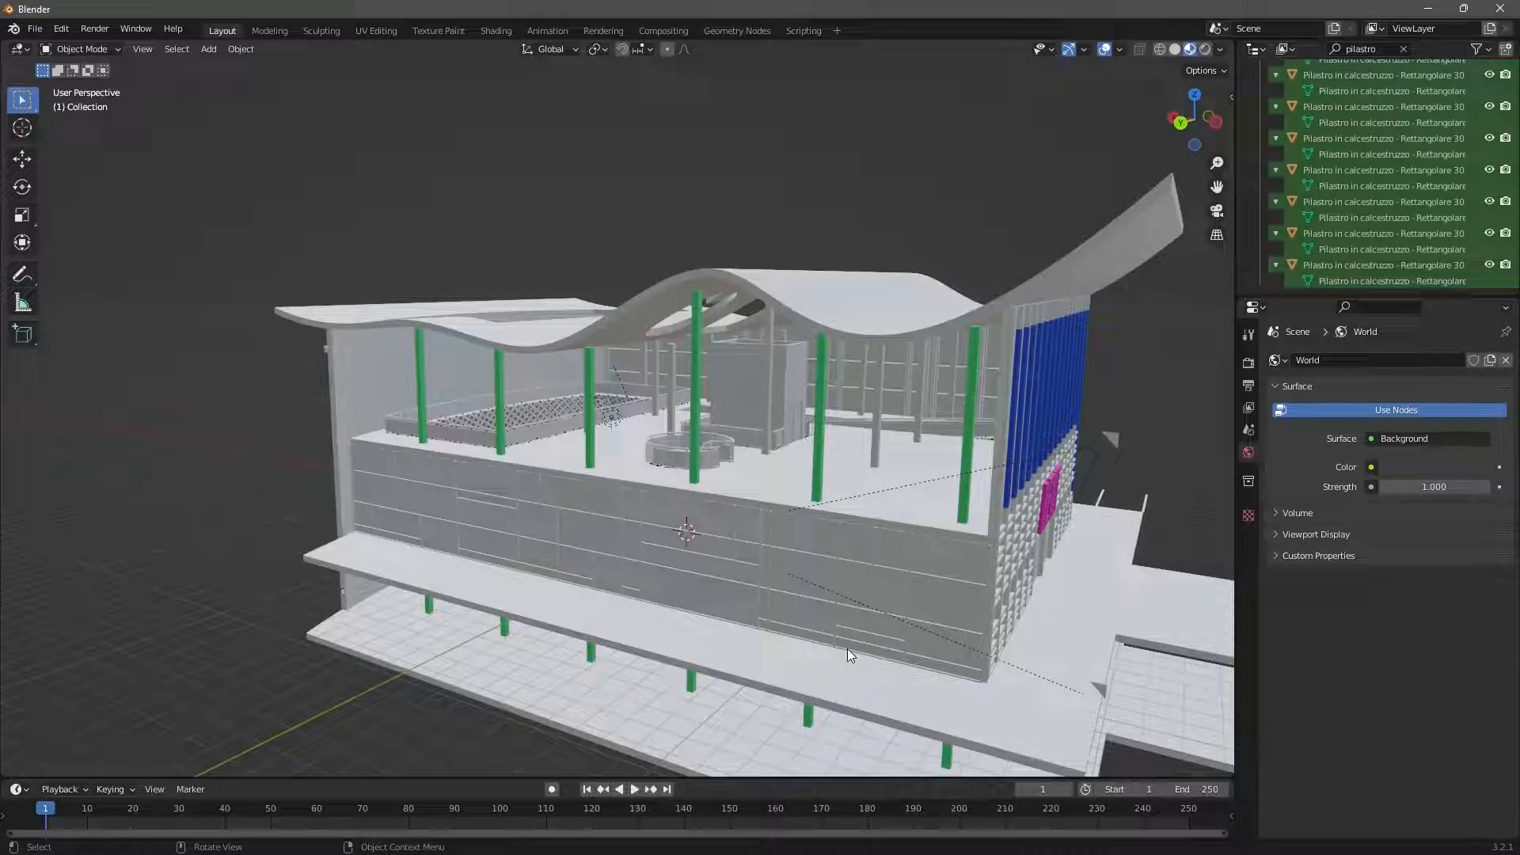
- Switch to FluidRay and import the RevitBlender model from the C:\DATABASE\WORKS\FLUIDRAY\import folder
left_click(1428, 10)
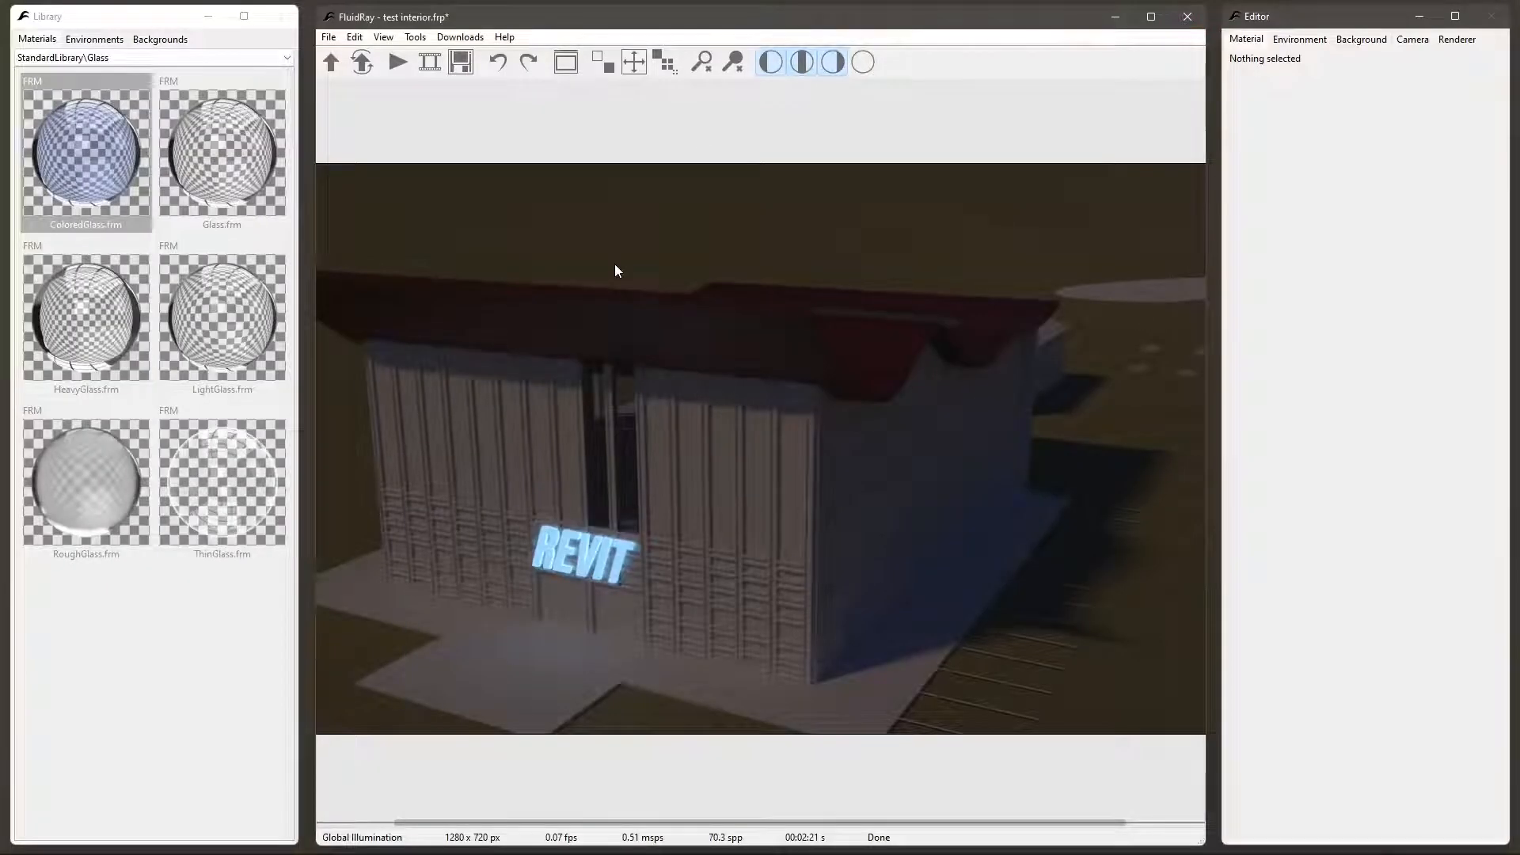
left_click(326, 38)
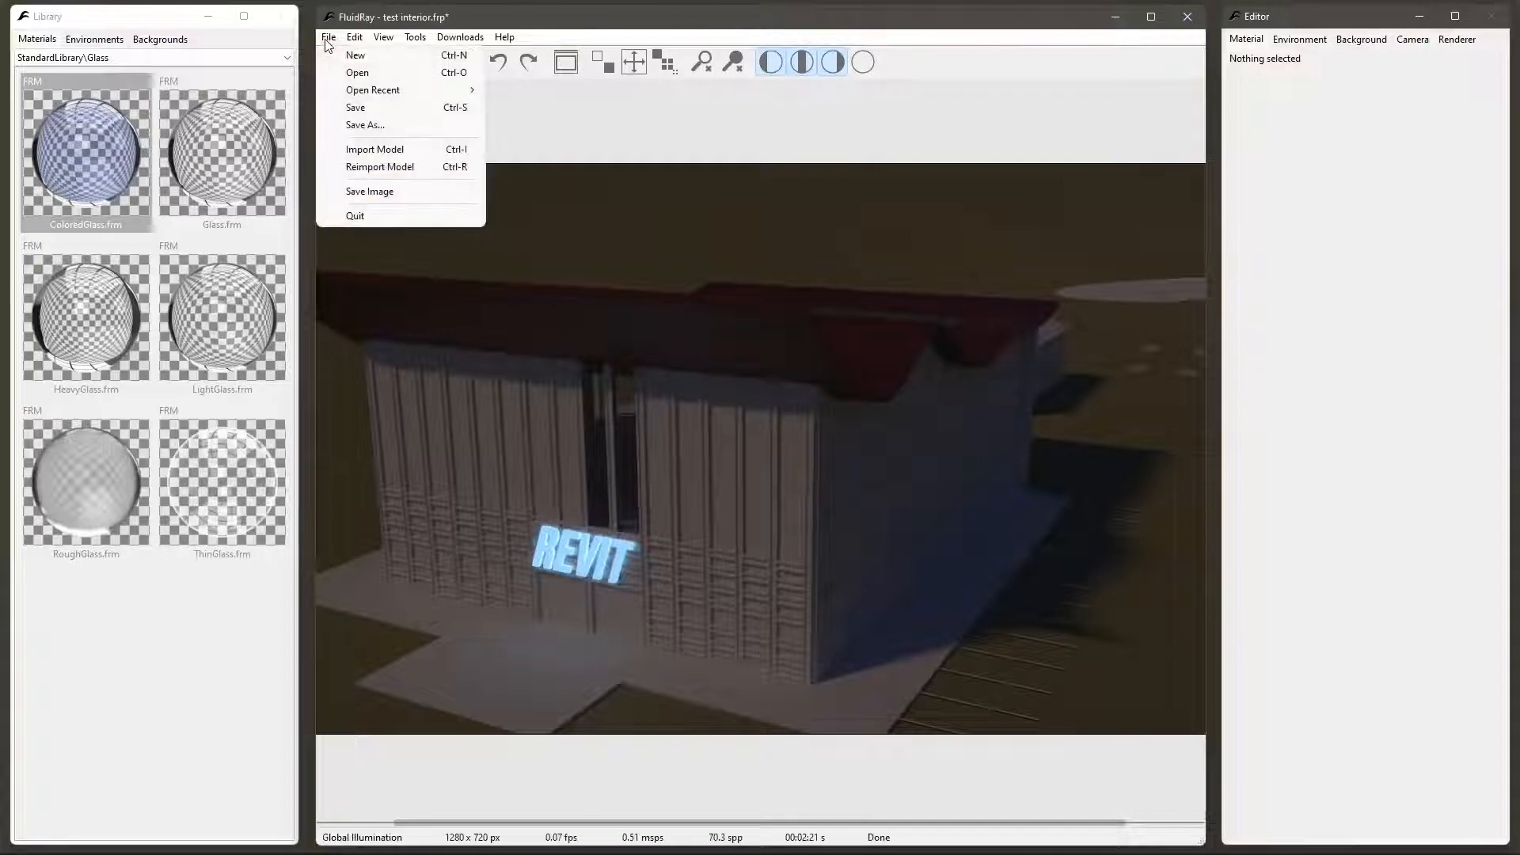
left_click(372, 150)
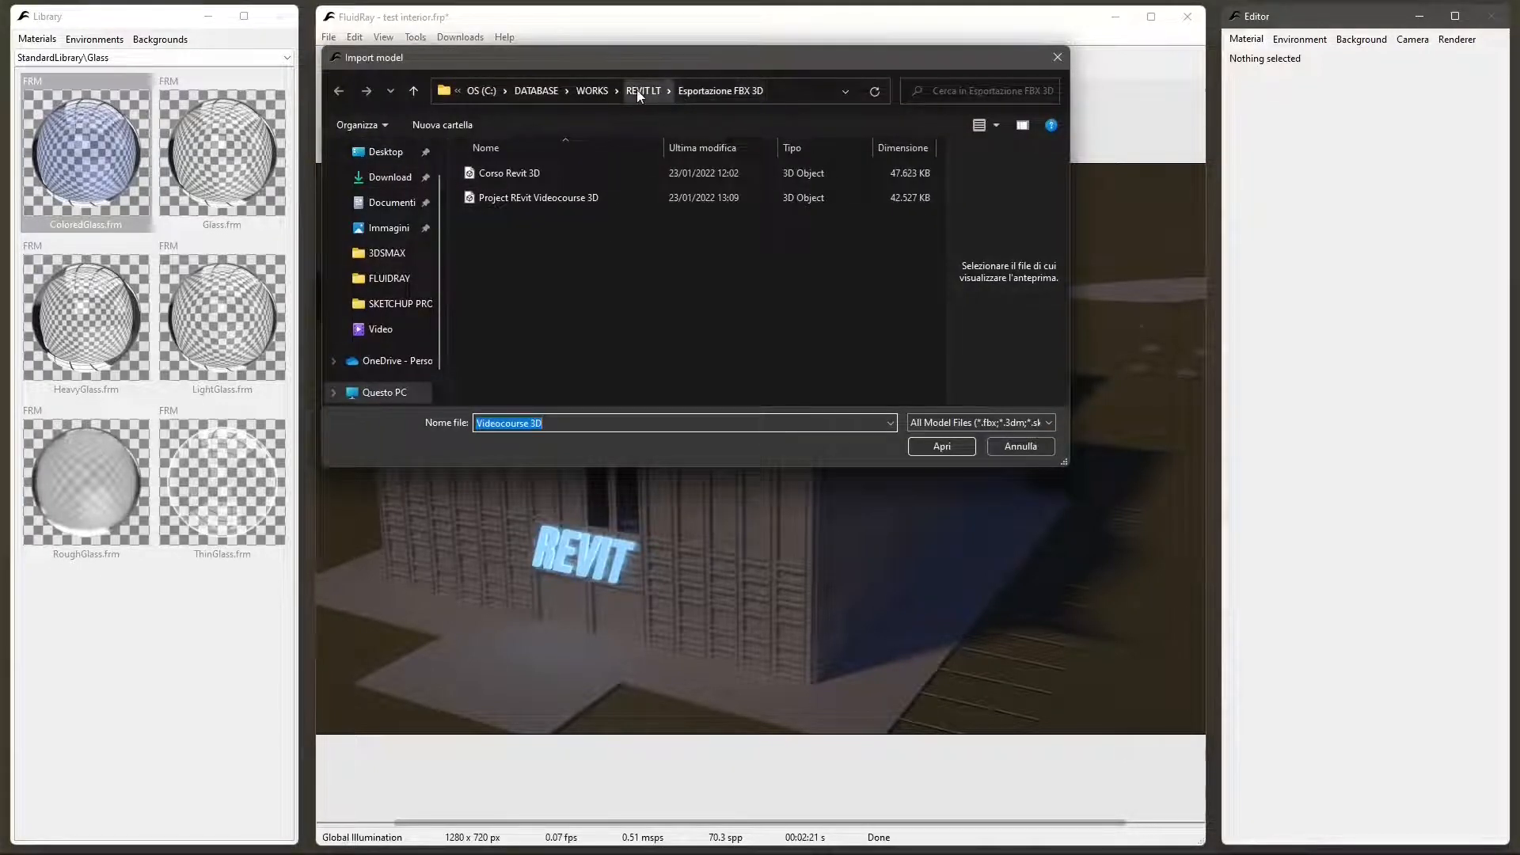
left_click(595, 91)
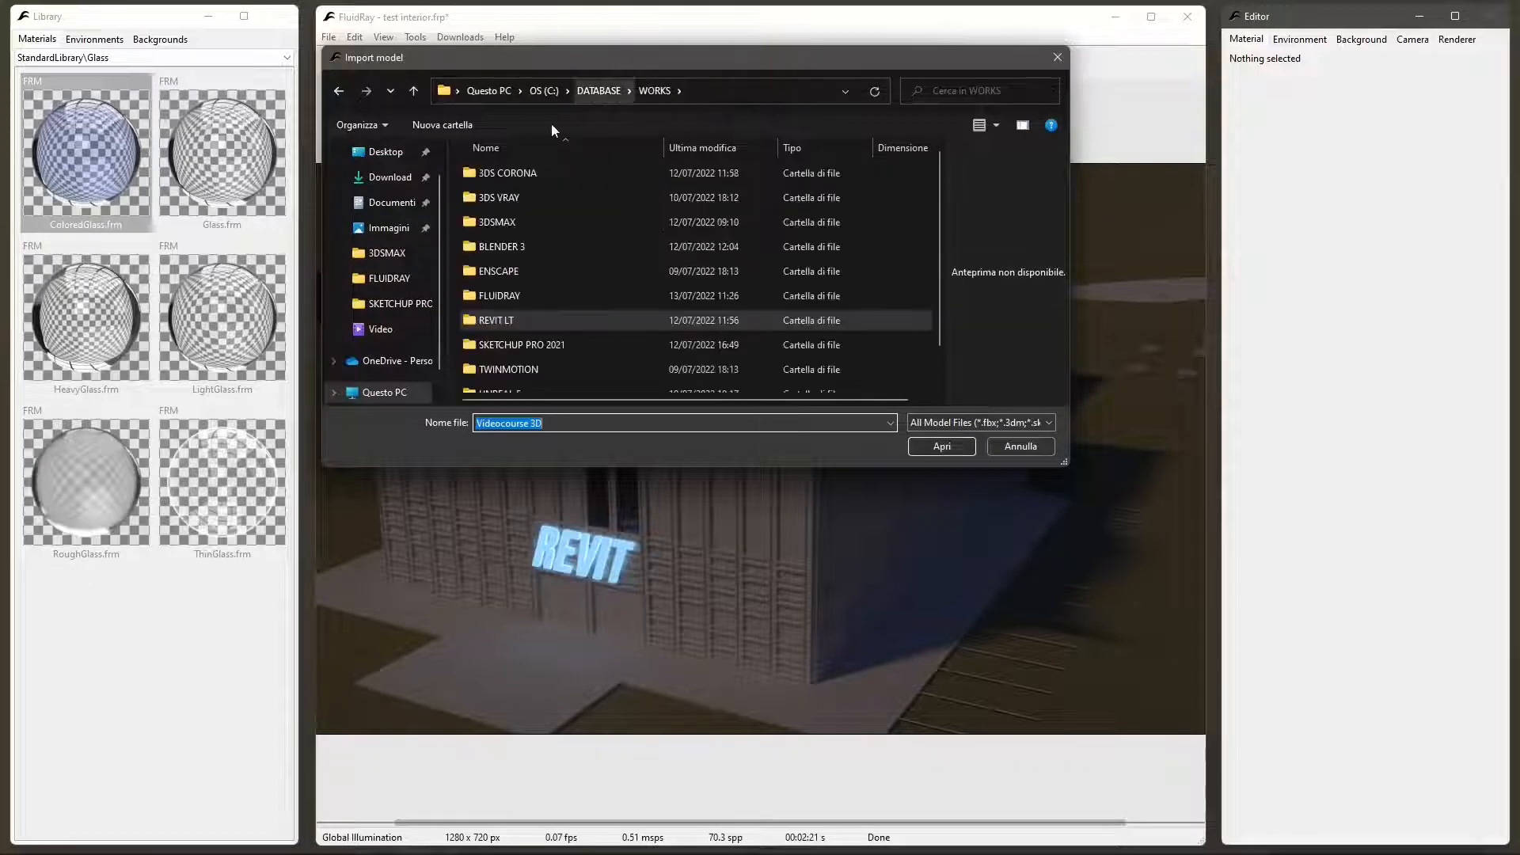
double_click(515, 248)
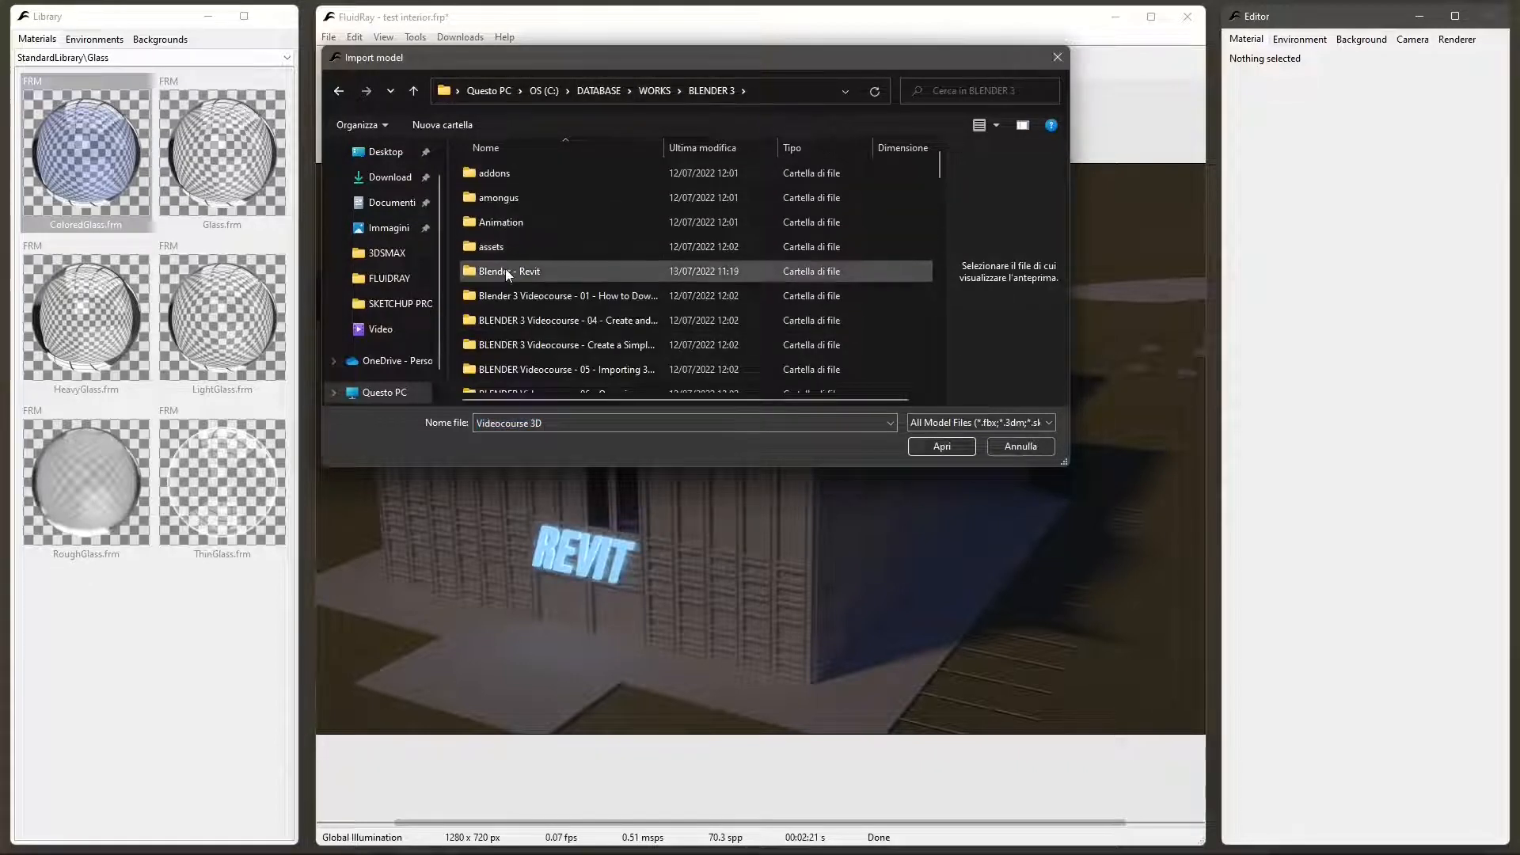
left_click(654, 91)
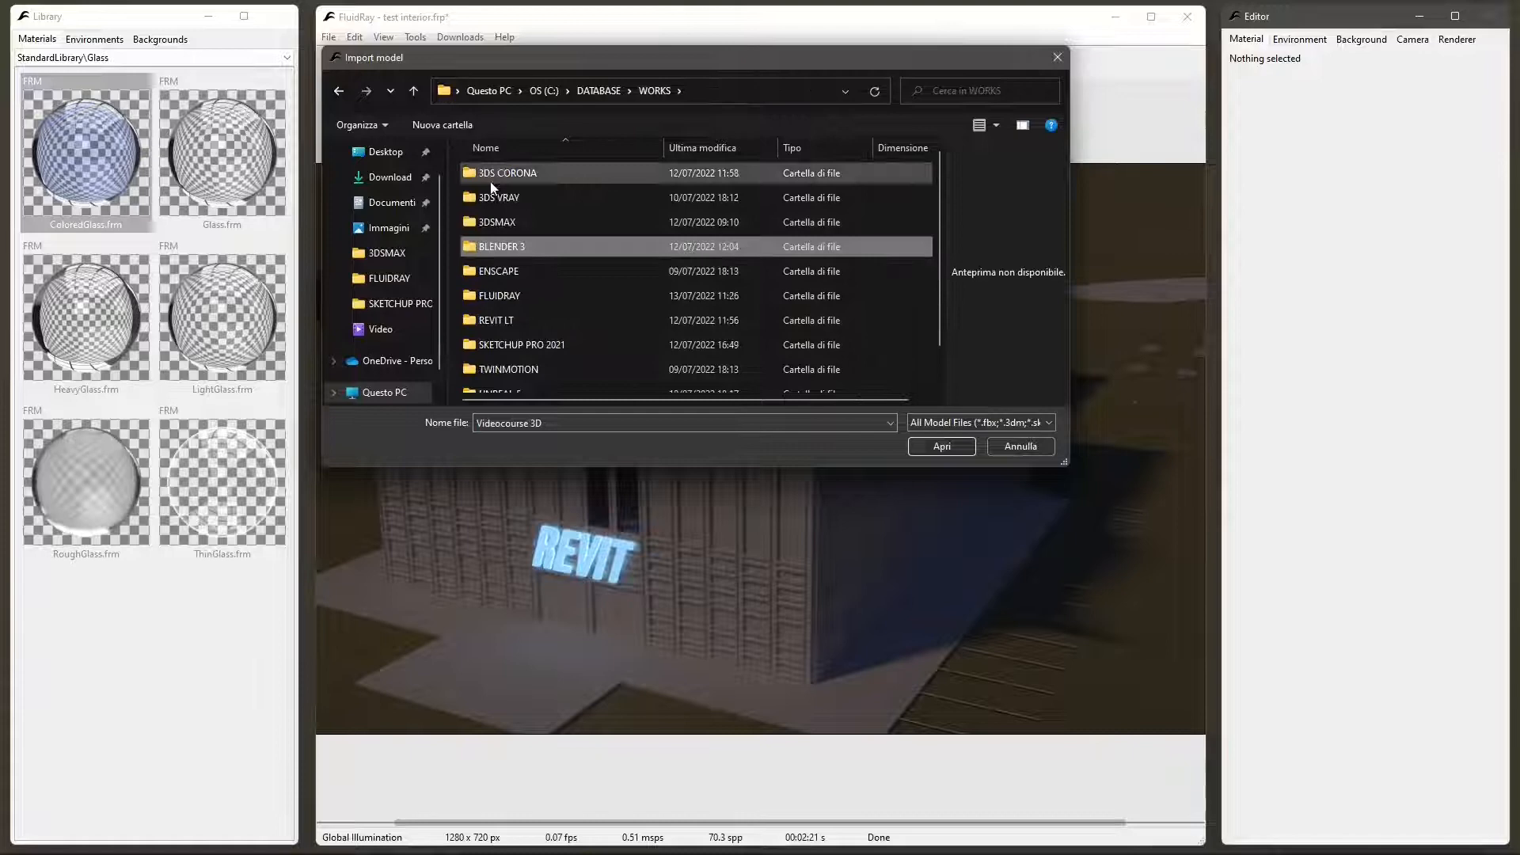
double_click(509, 298)
double_click(479, 321)
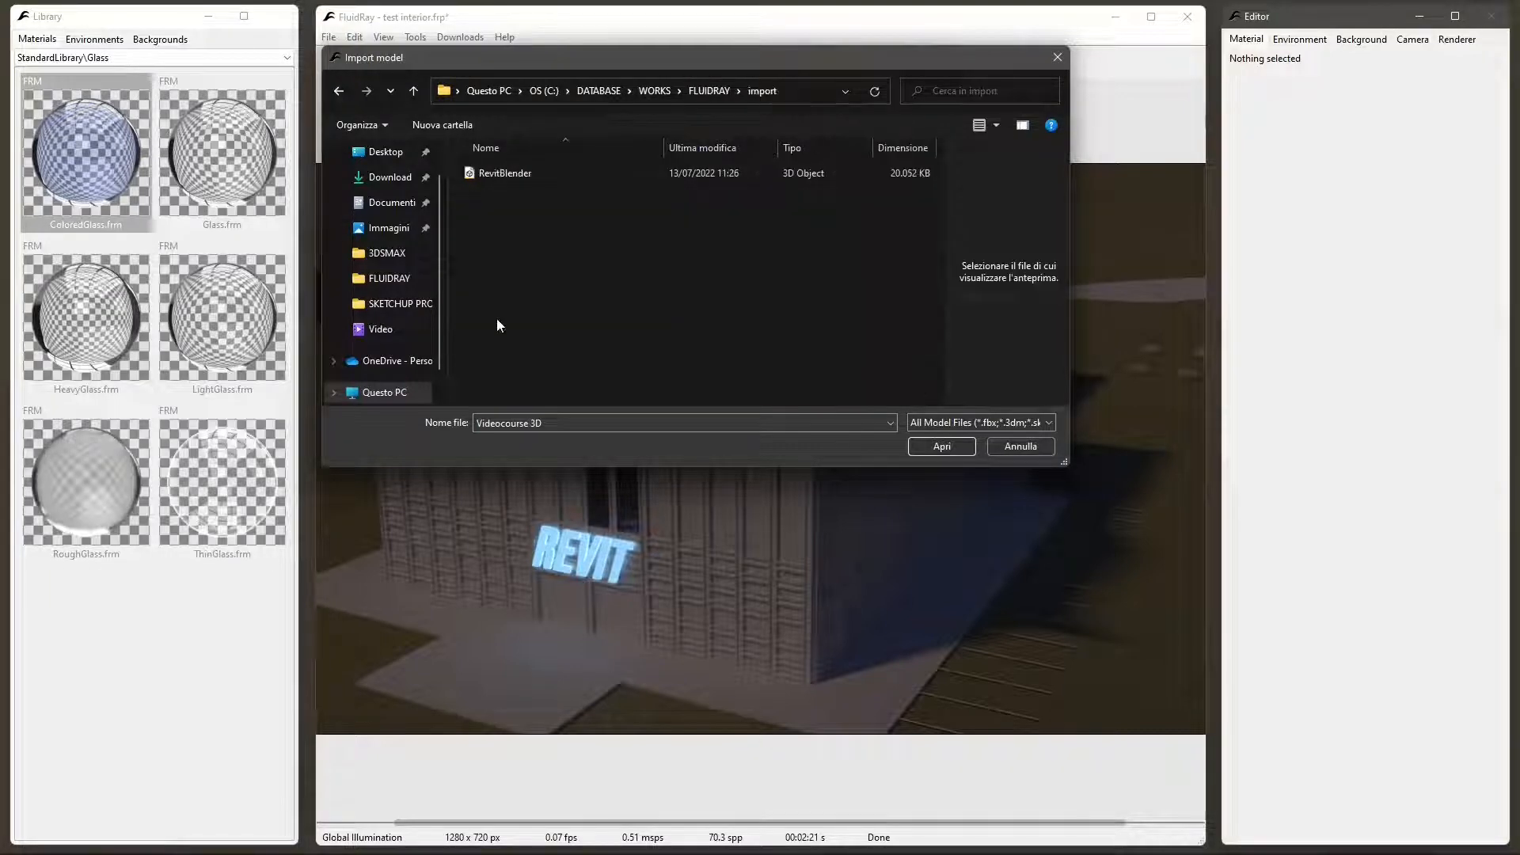
left_click(516, 175)
left_click(941, 446)
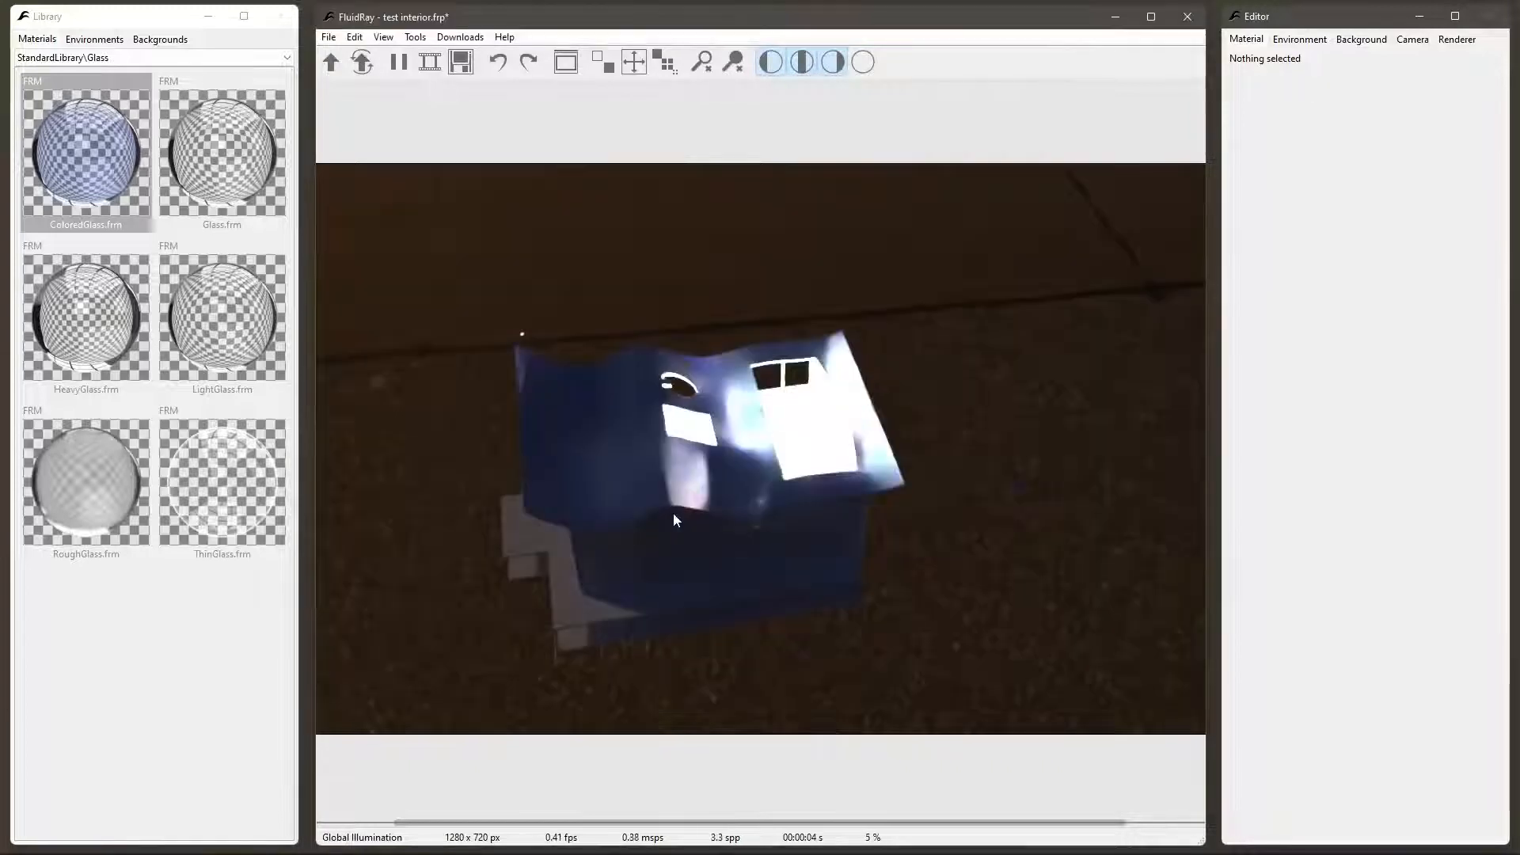
- Frame the REVIT facade of the imported building and select every part sharing the blue slats' source material
left_click_drag(634, 503, 693, 498)
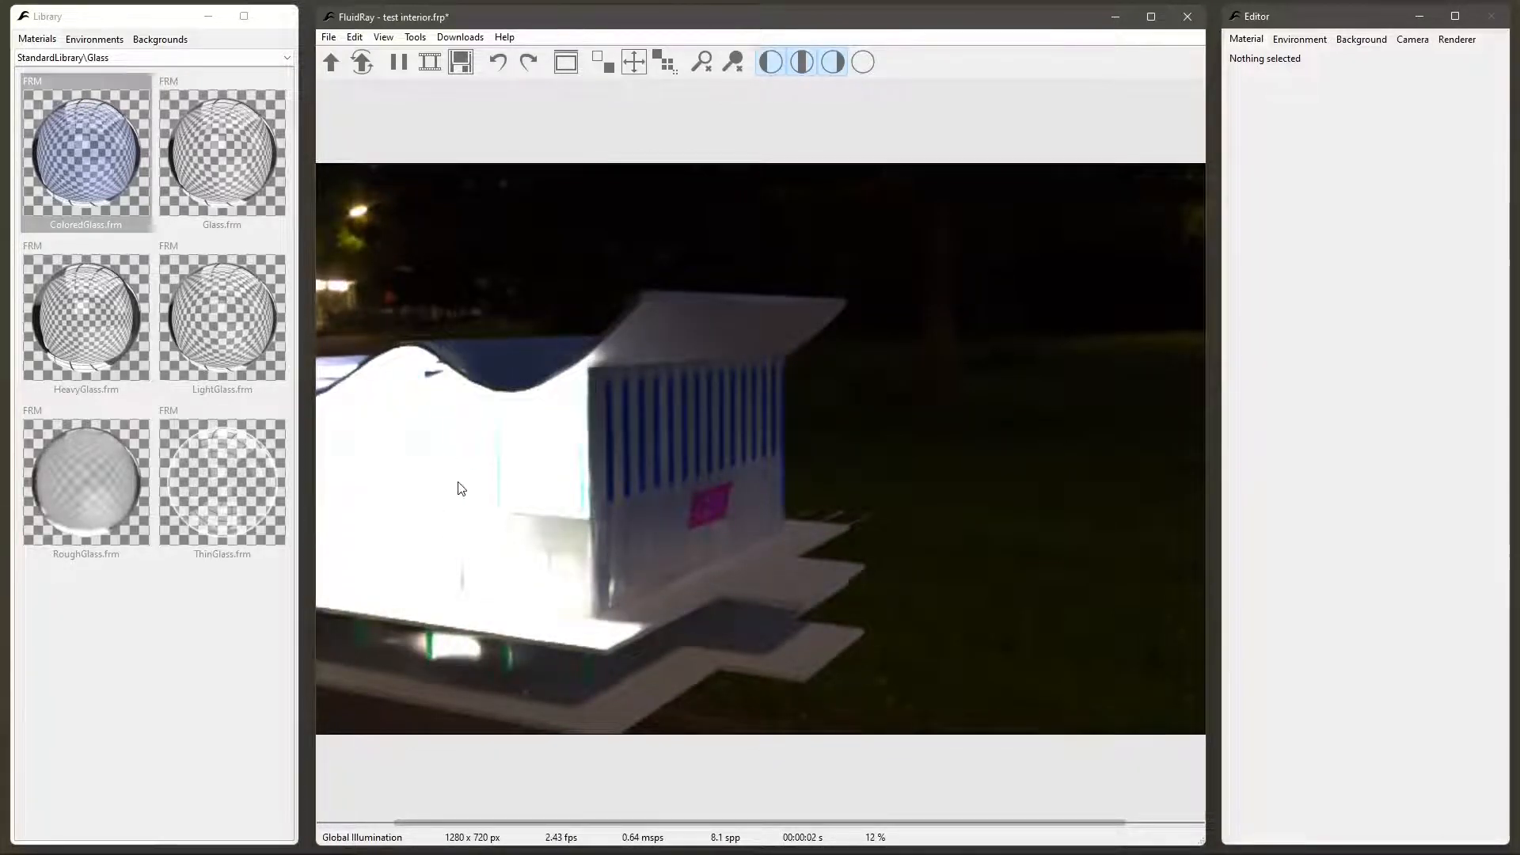
left_click_drag(448, 475, 459, 529)
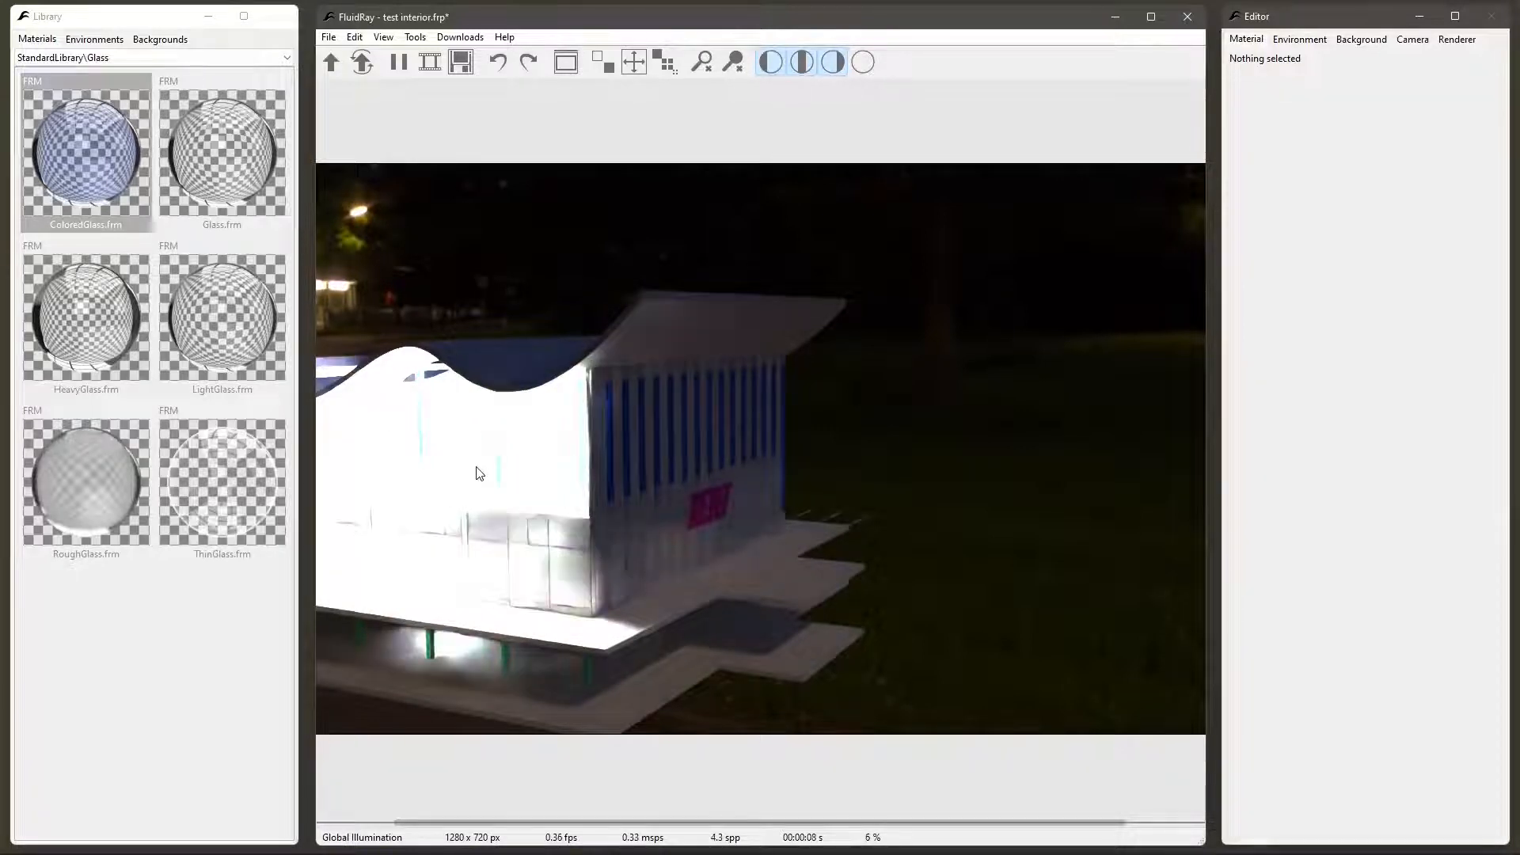
left_click_drag(509, 502, 241, 516)
left_click_drag(241, 516, 388, 629)
scroll(856, 540, "up", 3)
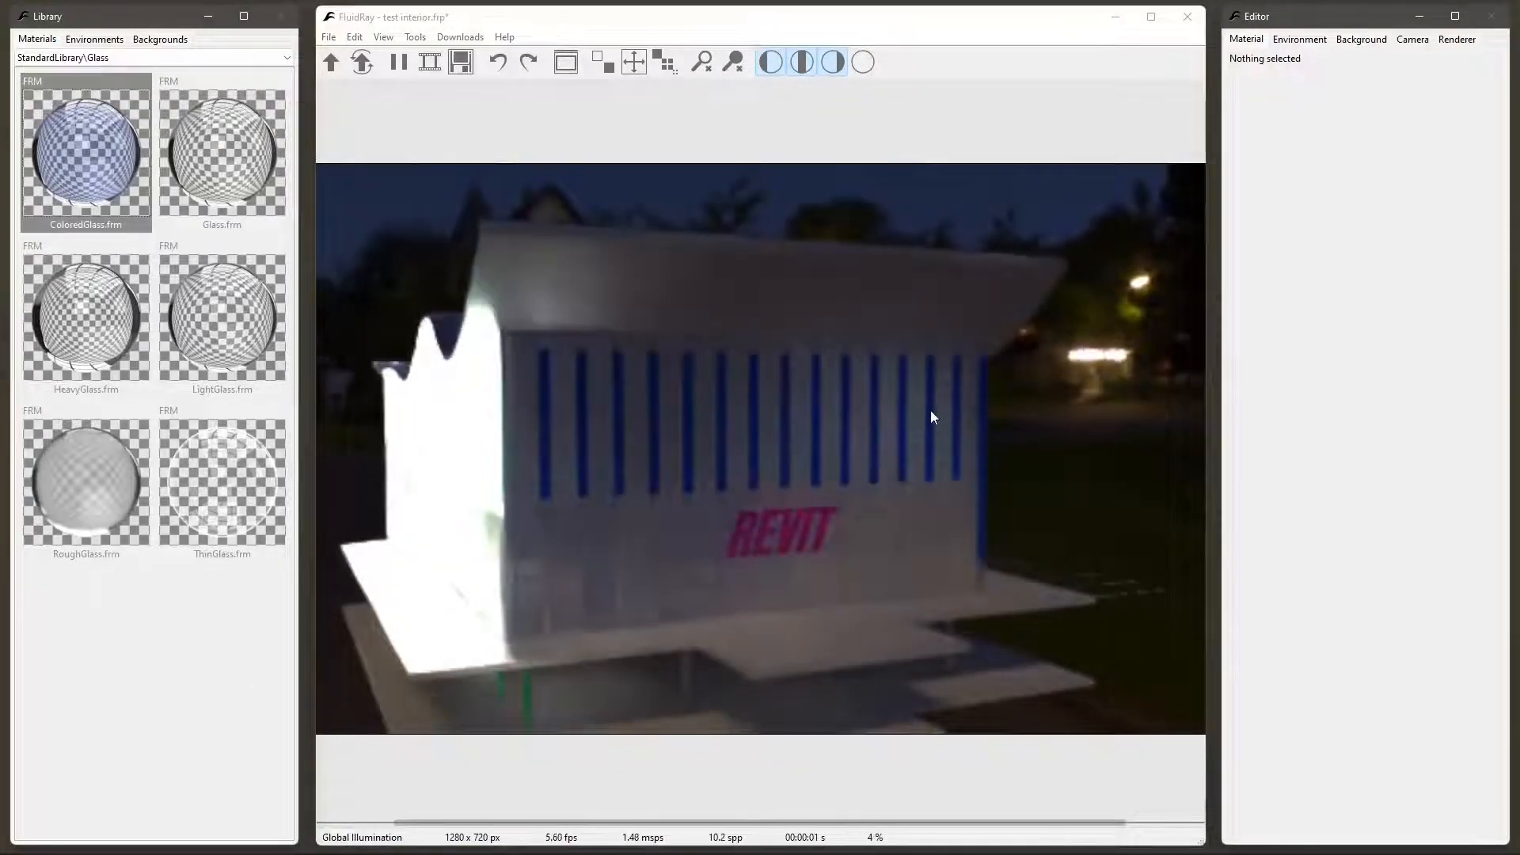
left_click(930, 414)
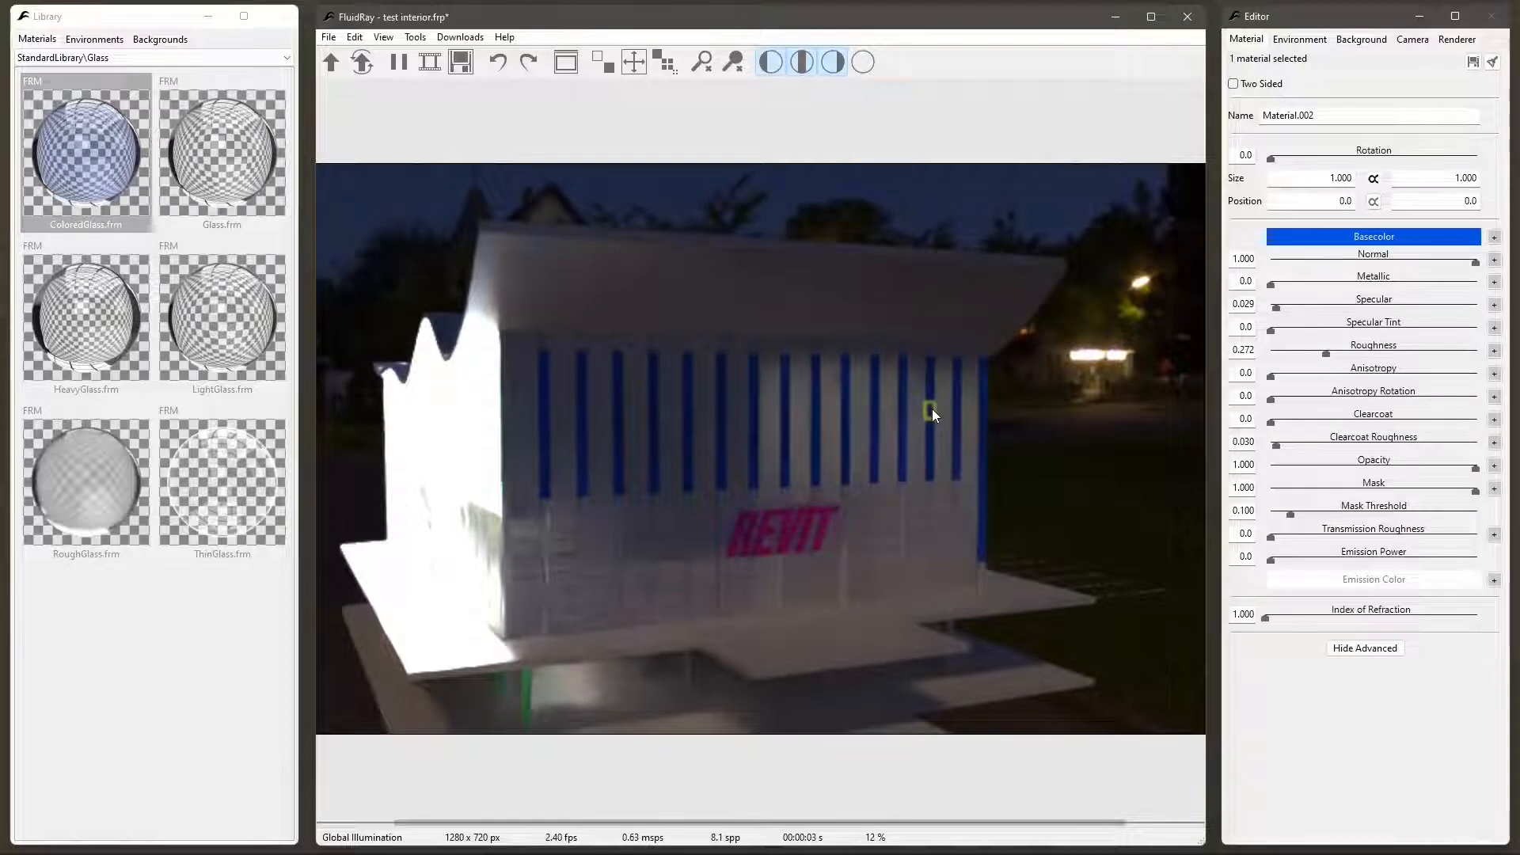
right_click(932, 408)
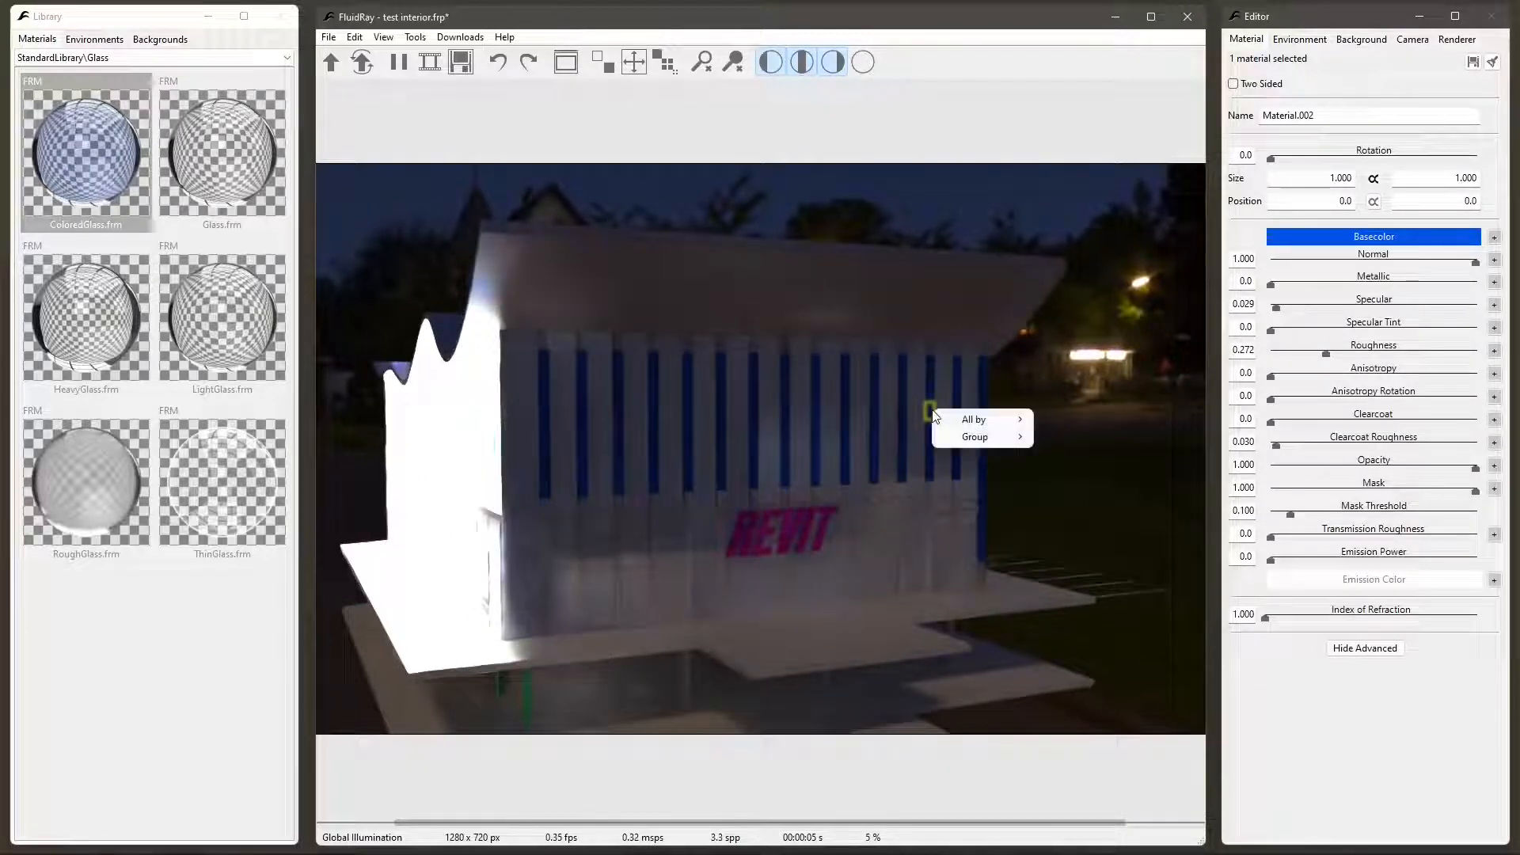
mouse_move(966, 426)
left_click(1071, 420)
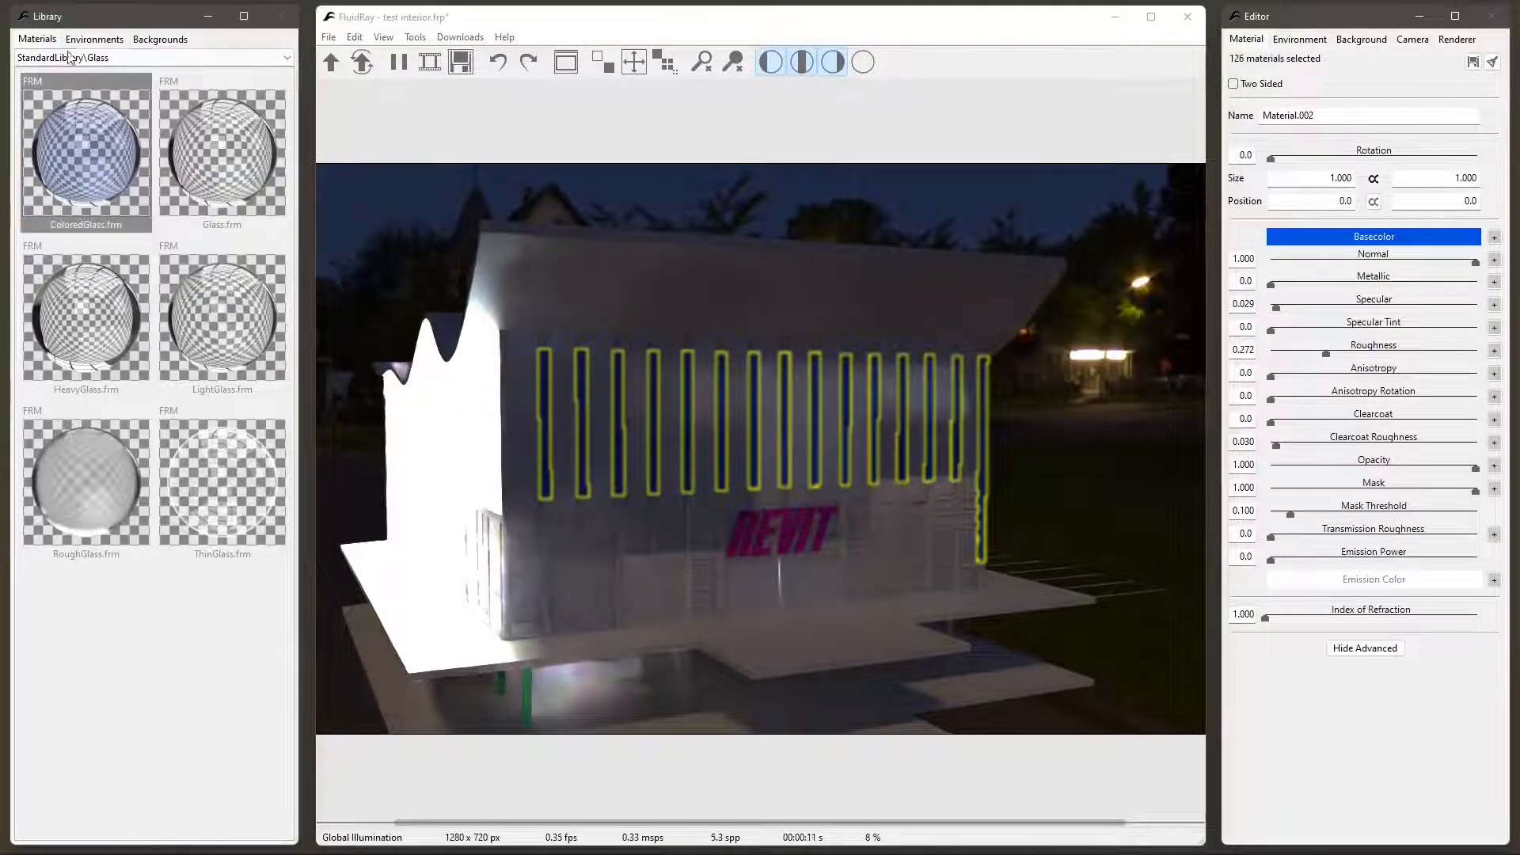
- Show the StandardLibrary\Metal materials and apply Metal02 to a piece of the facade's first blue slat
left_click(150, 57)
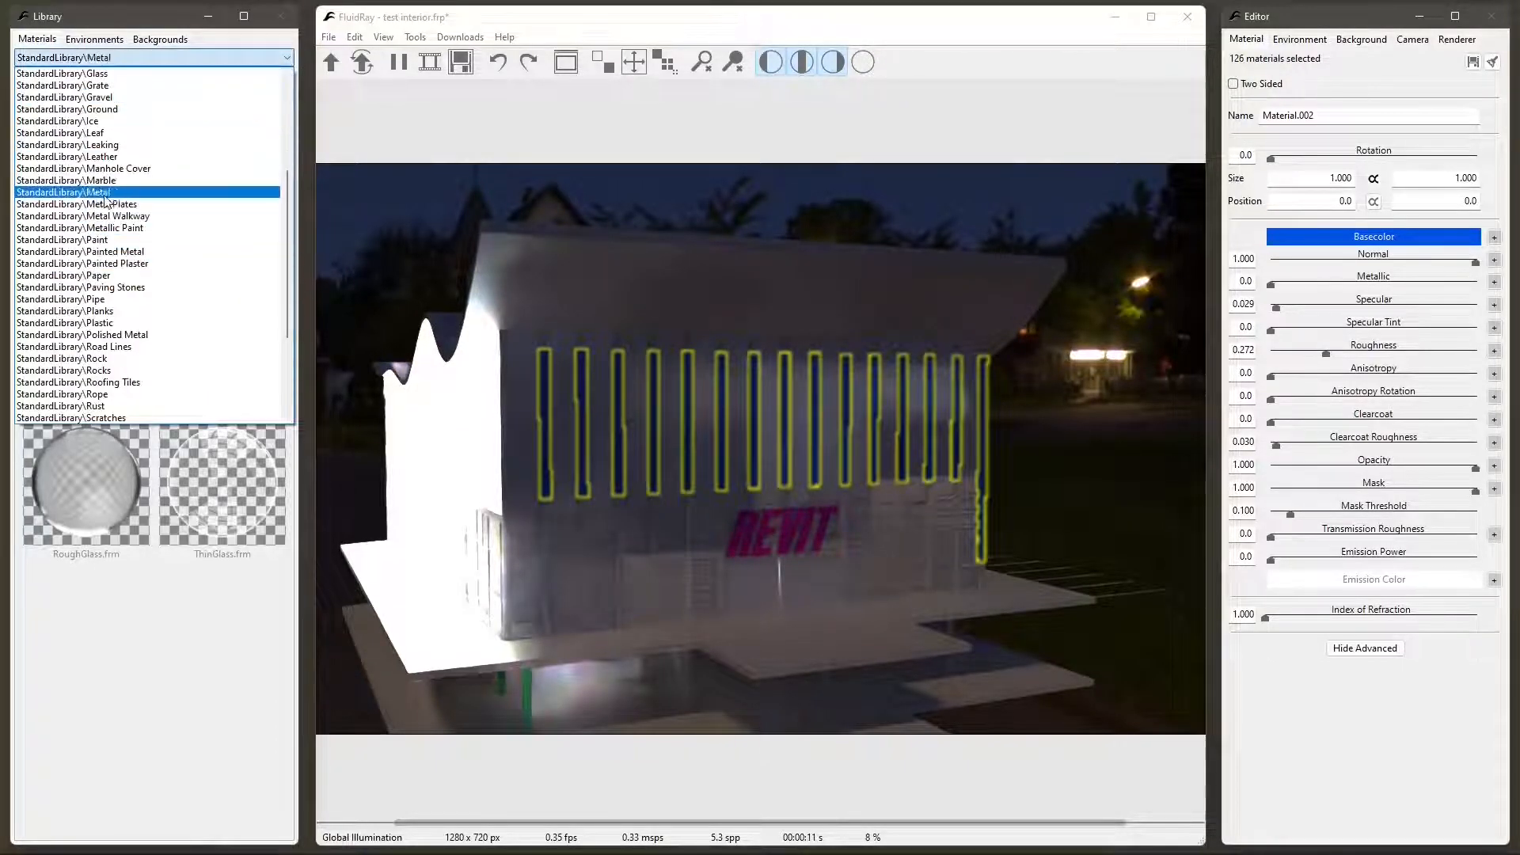
left_click(102, 193)
mouse_move(203, 145)
left_click_drag(202, 145, 545, 395)
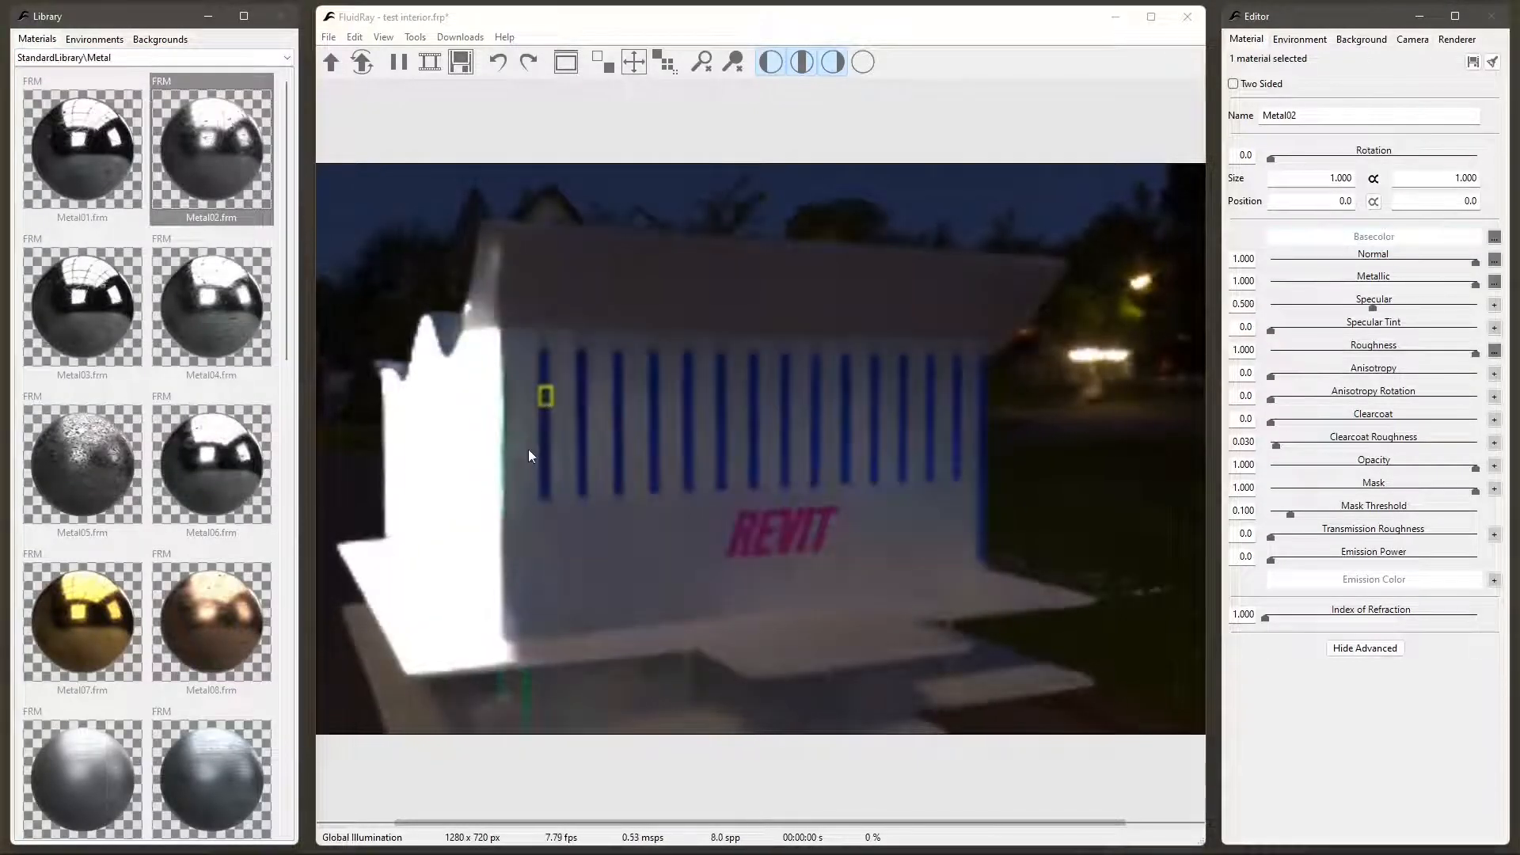
- Select all remaining blue slats by source material, assign Metal02 to the selection and deselect them
left_click(545, 376)
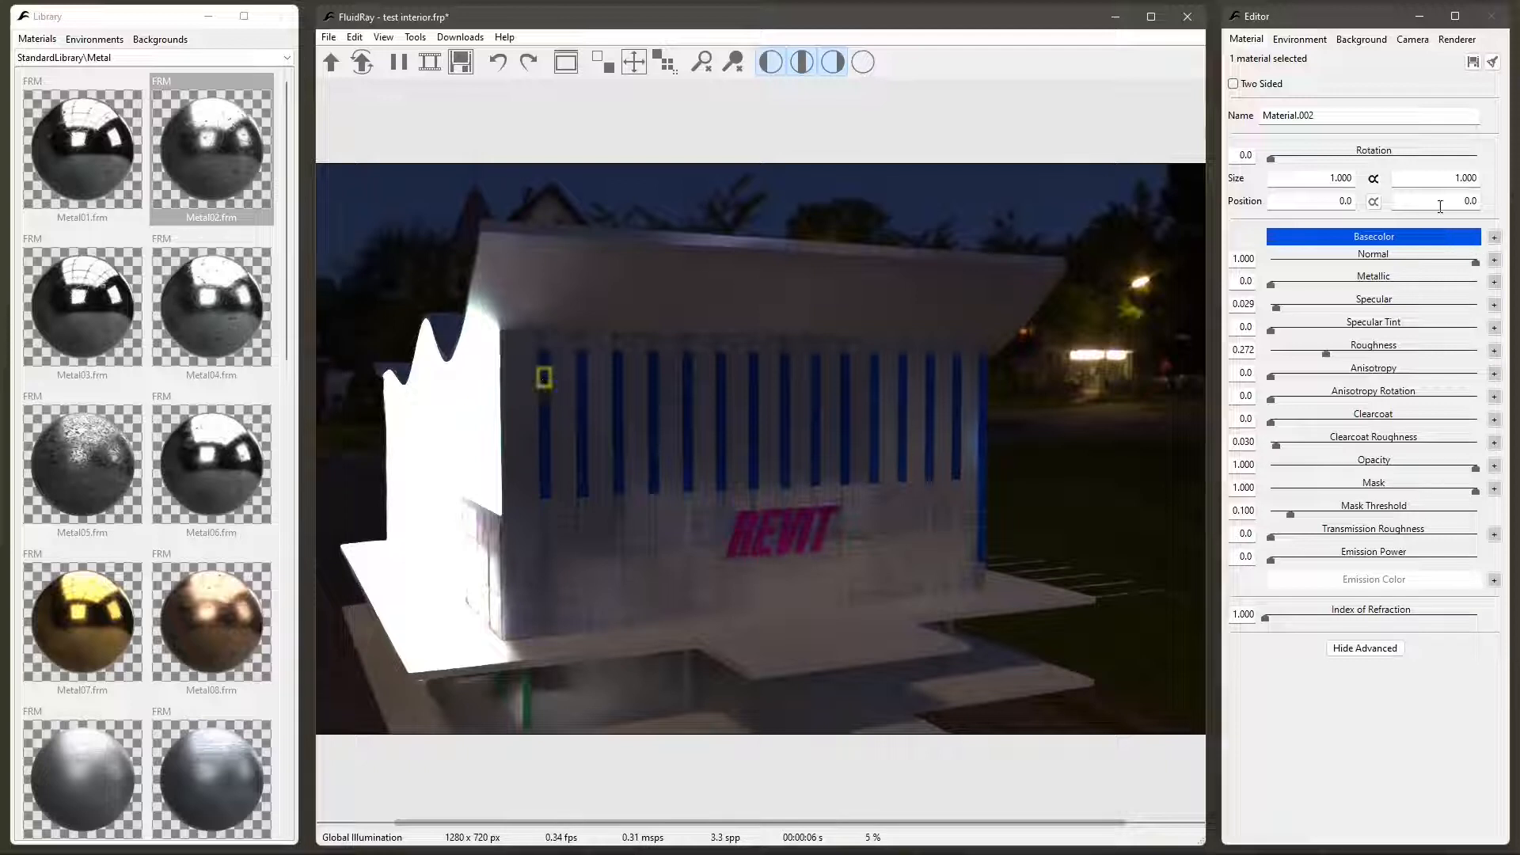
right_click(546, 383)
mouse_move(602, 391)
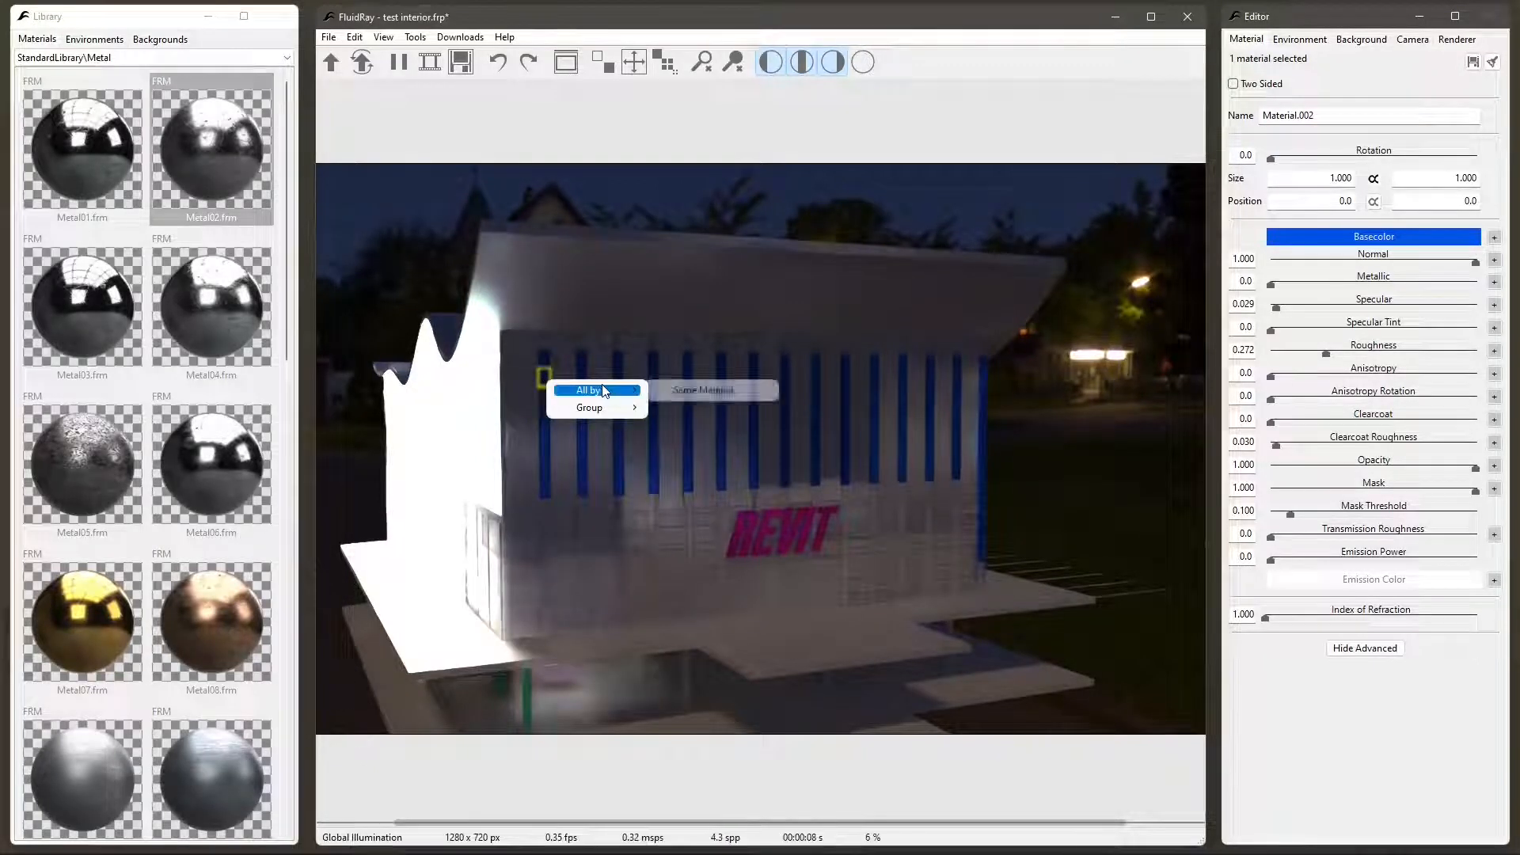
left_click(723, 390)
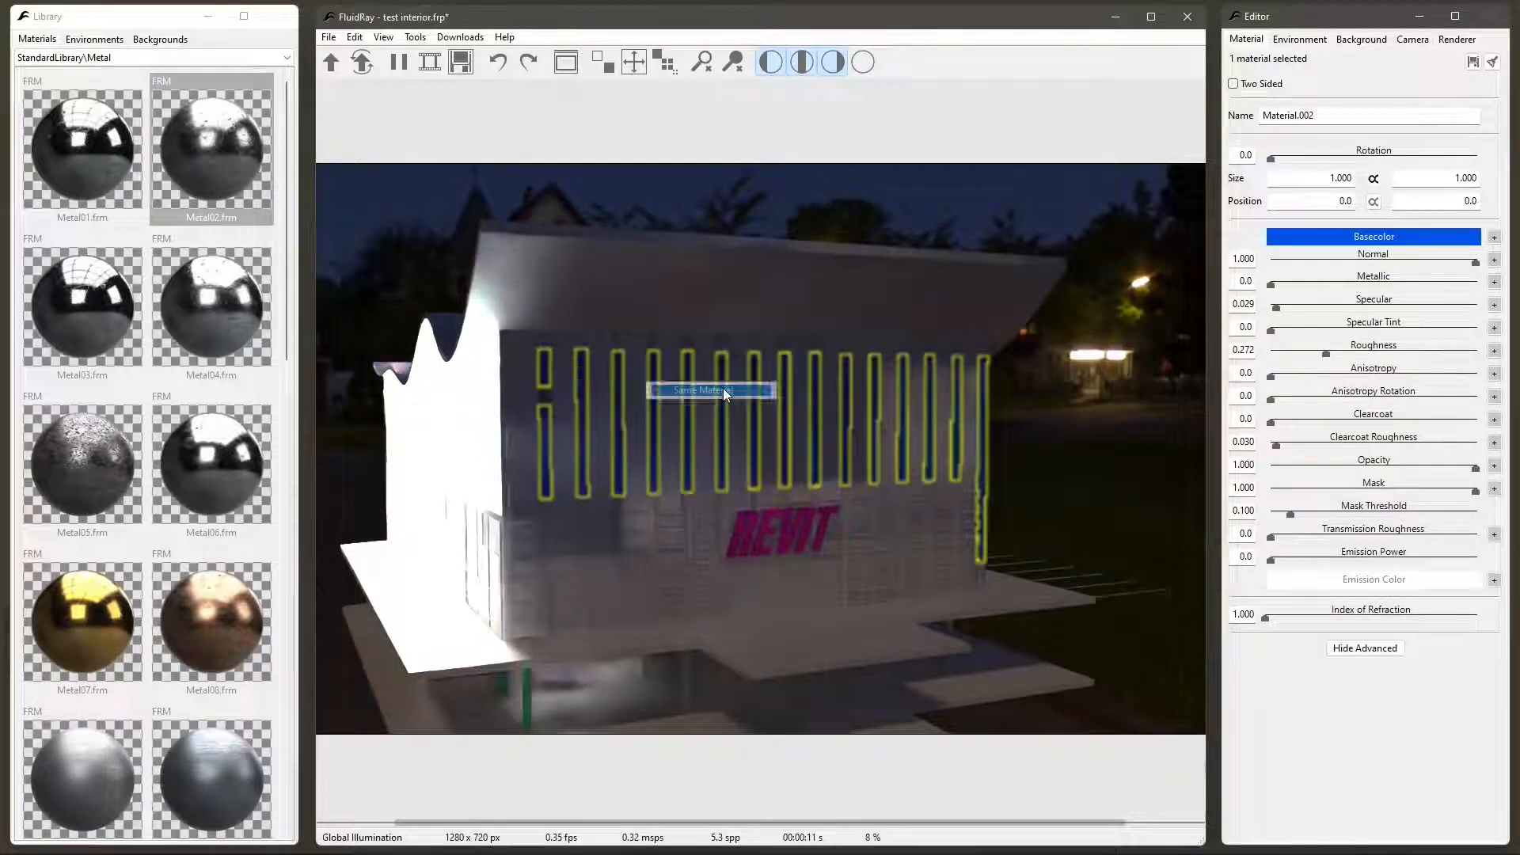
right_click(70, 167)
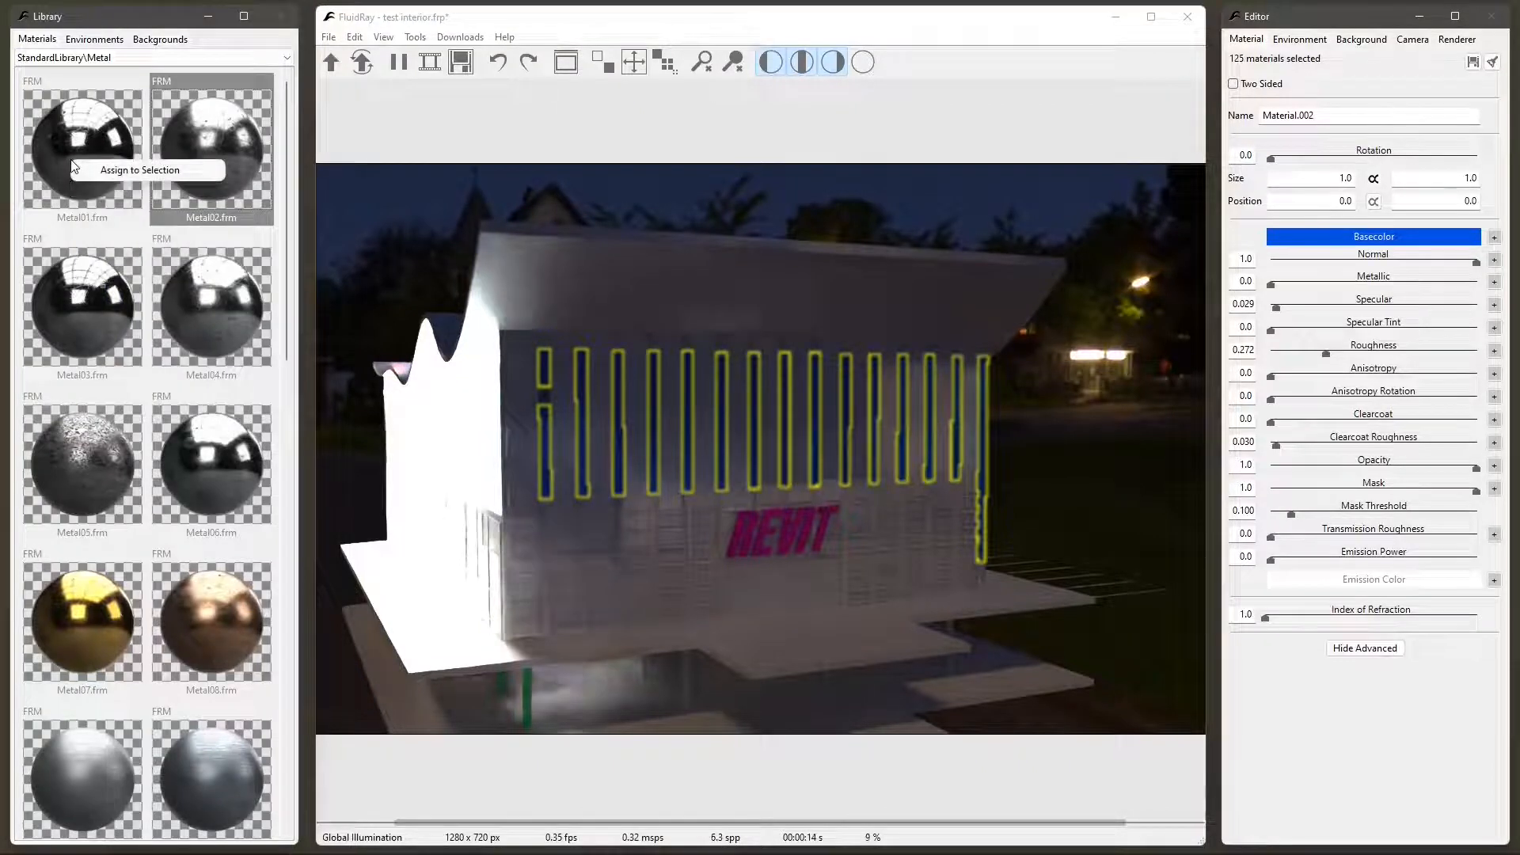
right_click(231, 146)
left_click(286, 163)
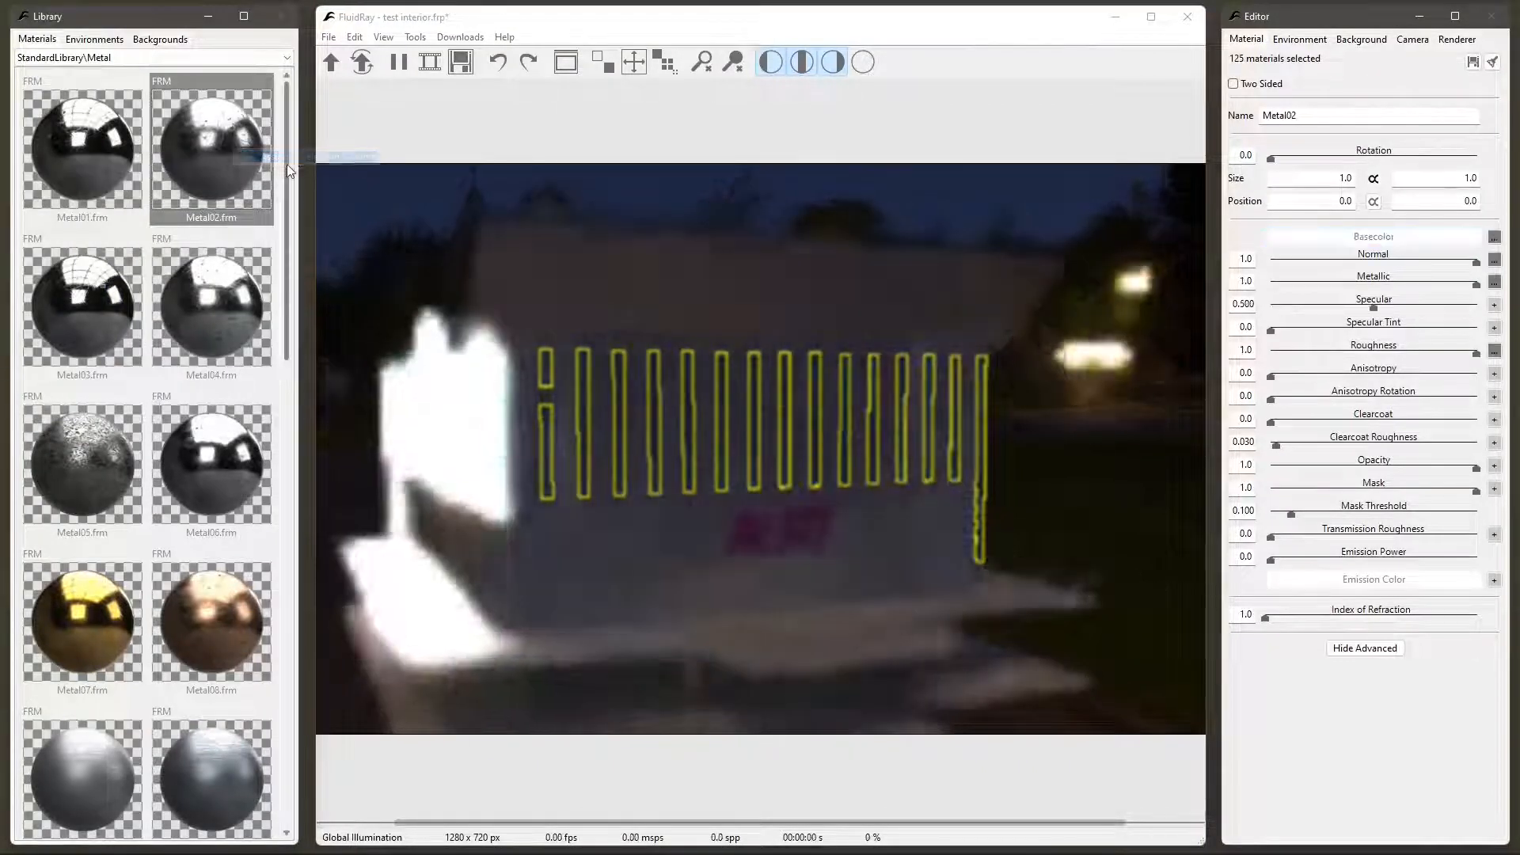
left_click(399, 250)
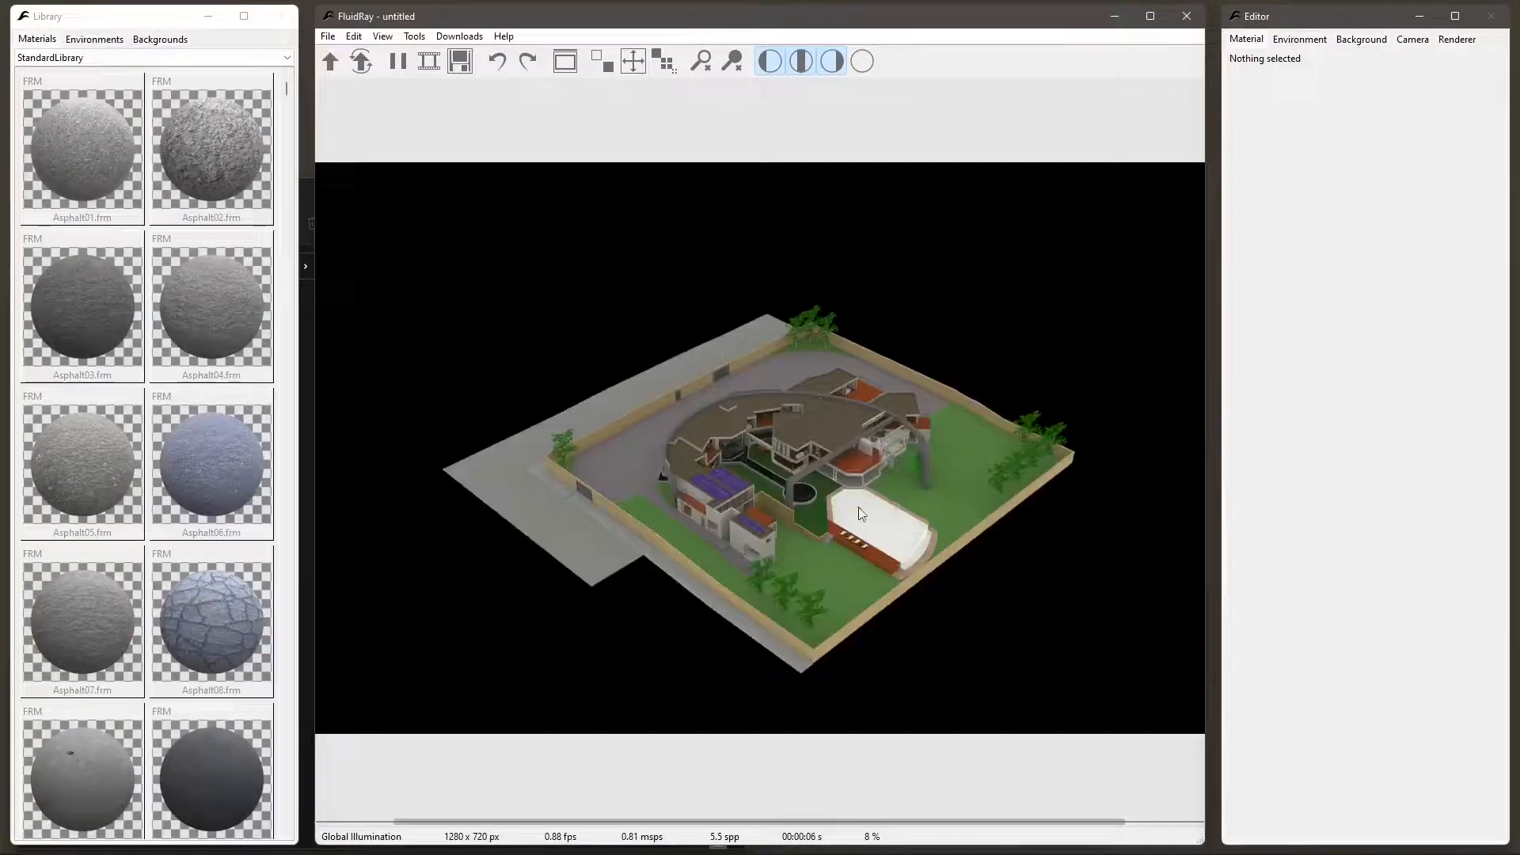
left_click_drag(871, 514, 787, 502)
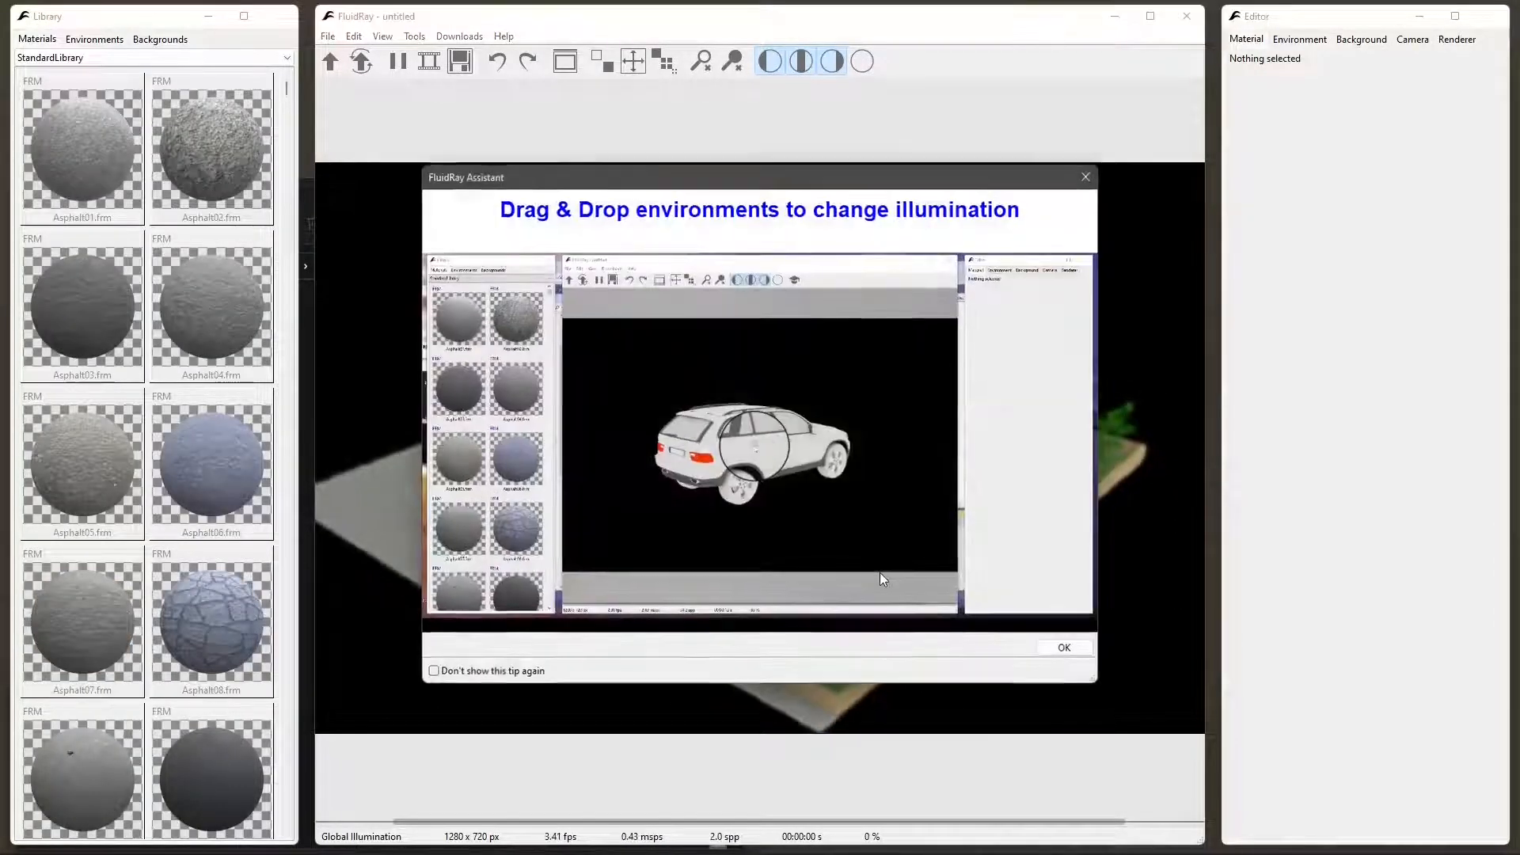
- Dismiss the FluidRay Assistant tip and select the swimming pool's water material in the villa model
left_click(1086, 176)
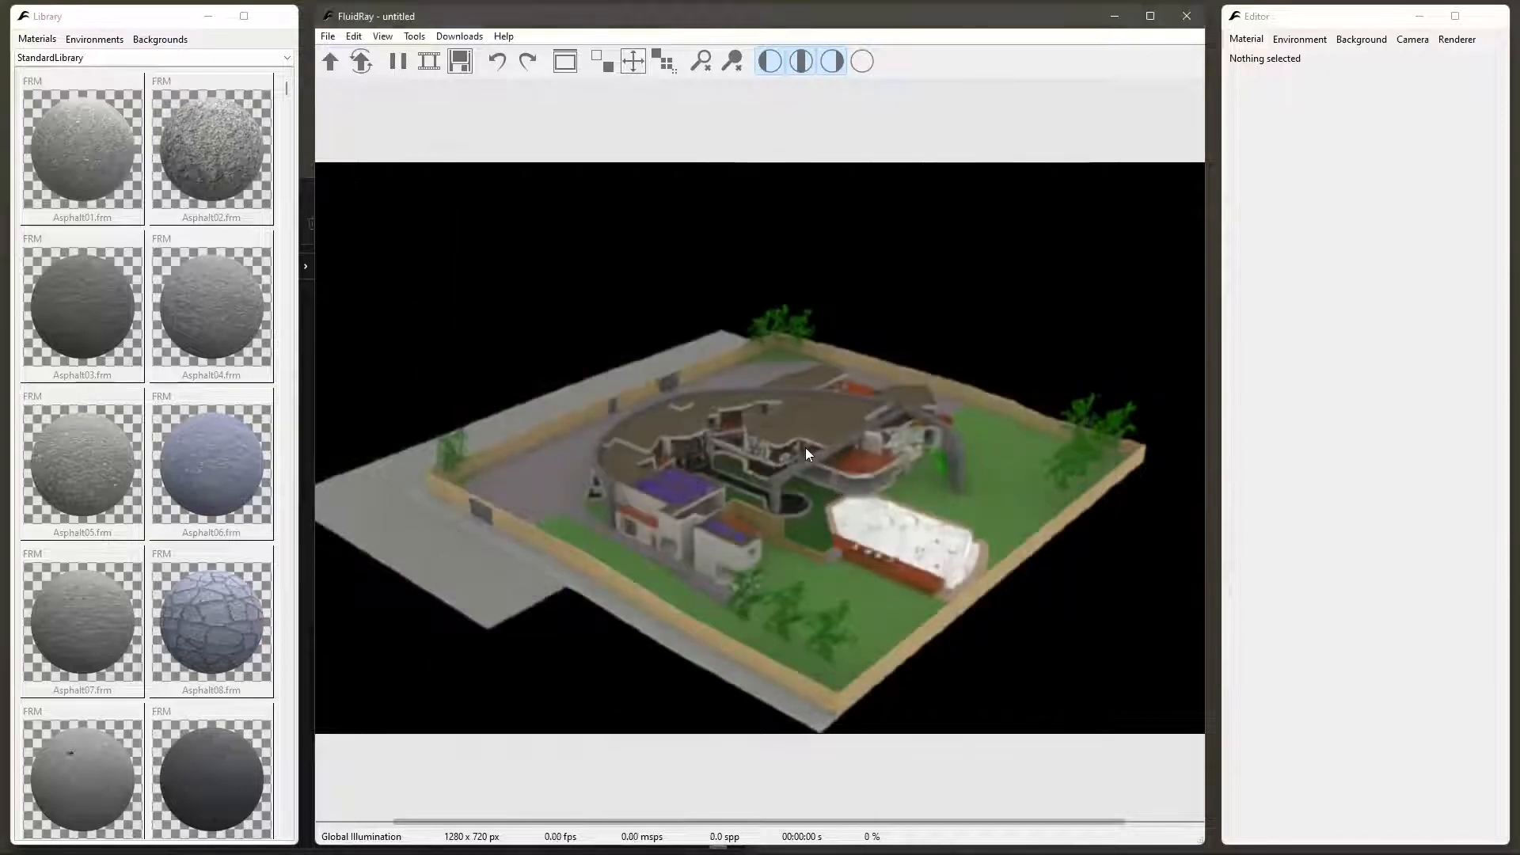
left_click_drag(859, 529, 829, 499)
scroll(874, 525, "up", 8)
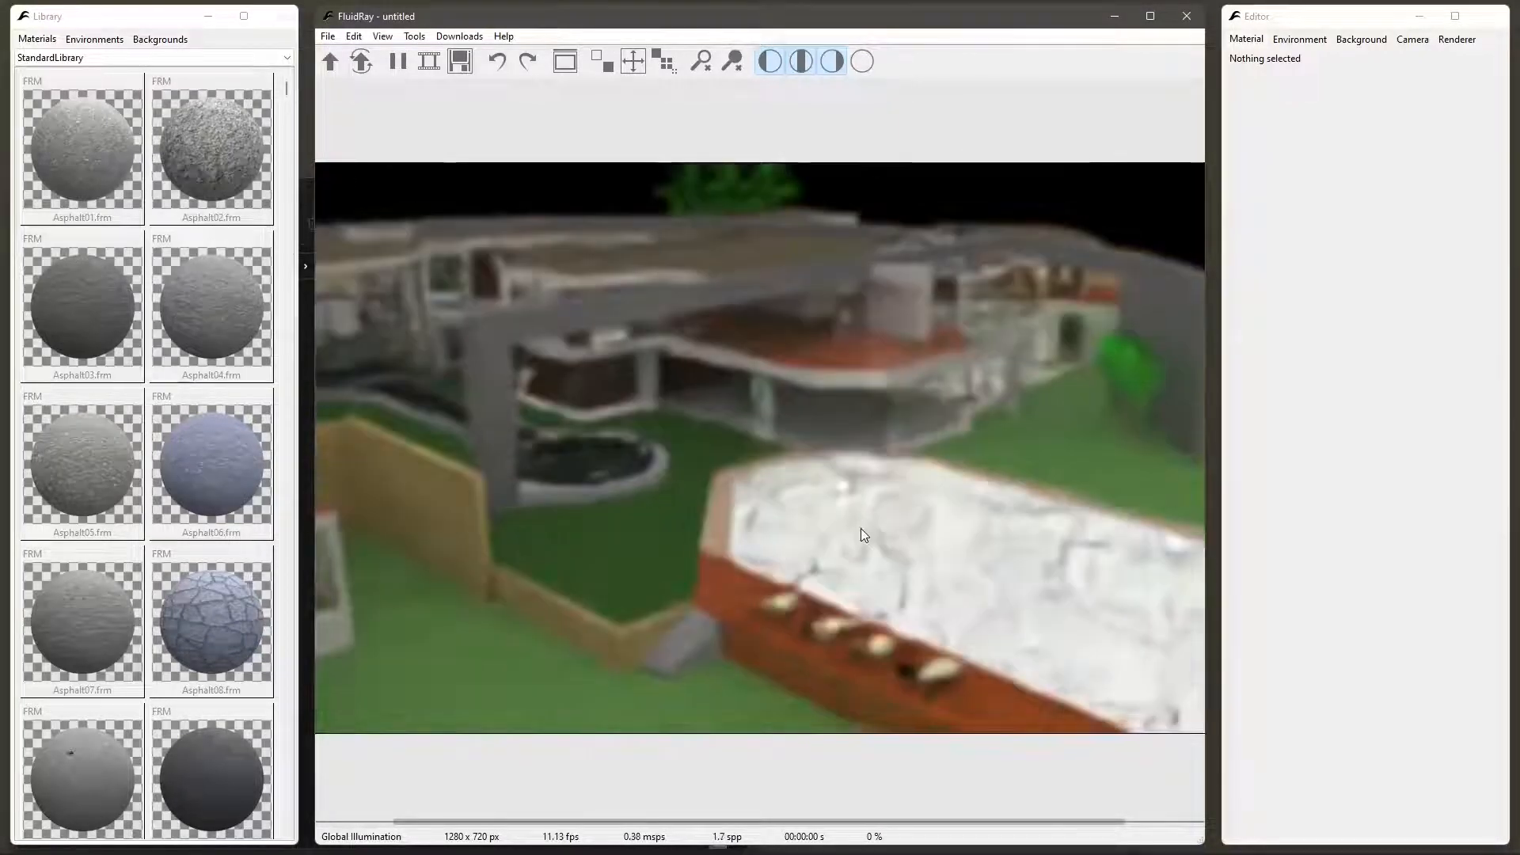
left_click(864, 537)
scroll(773, 584, "up", 3)
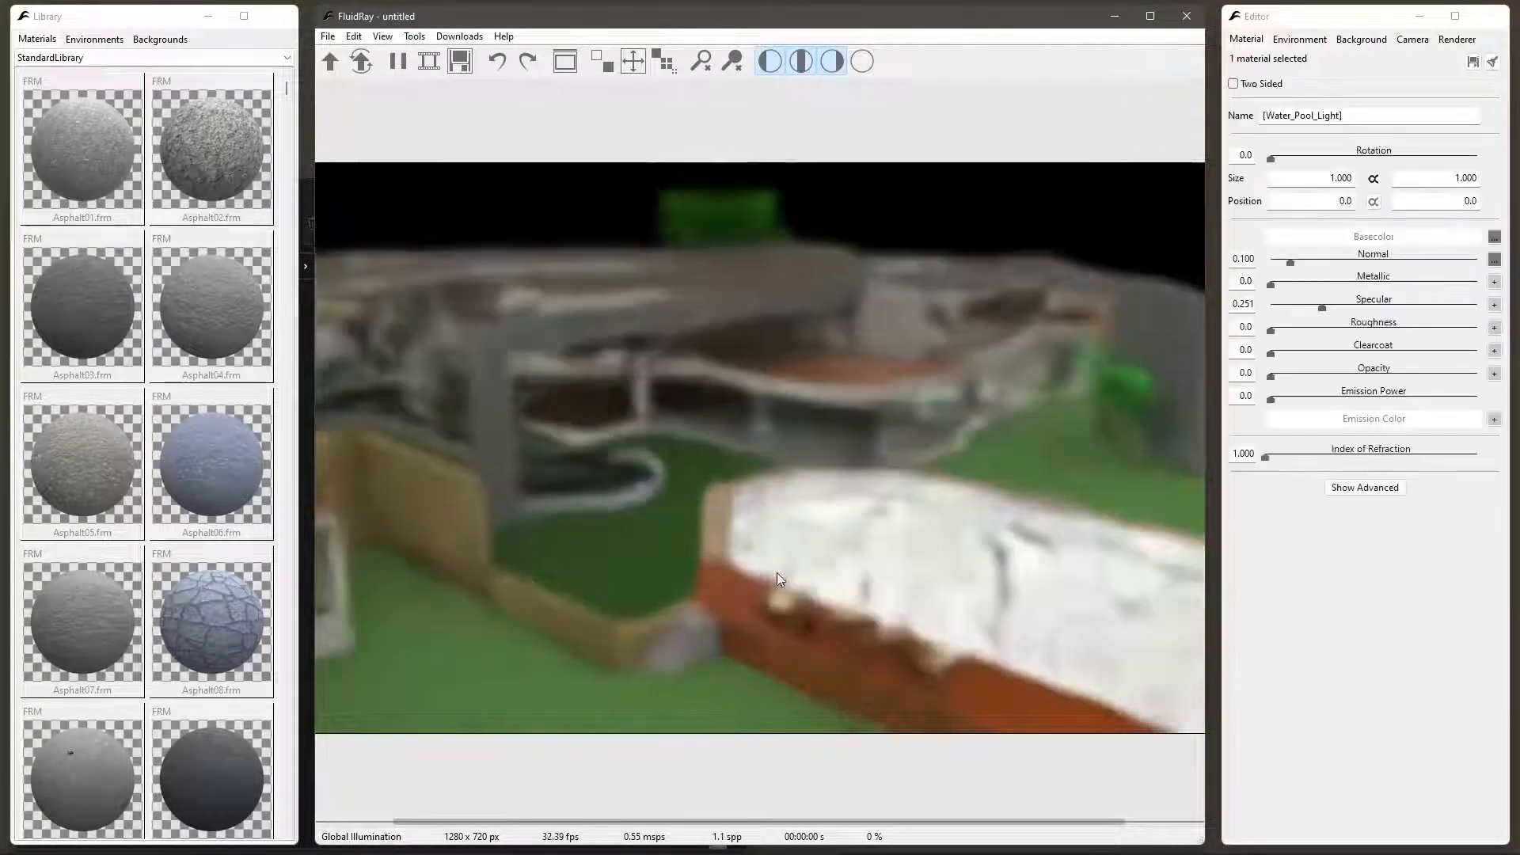
left_click_drag(776, 573, 748, 605)
scroll(749, 605, "up", 3)
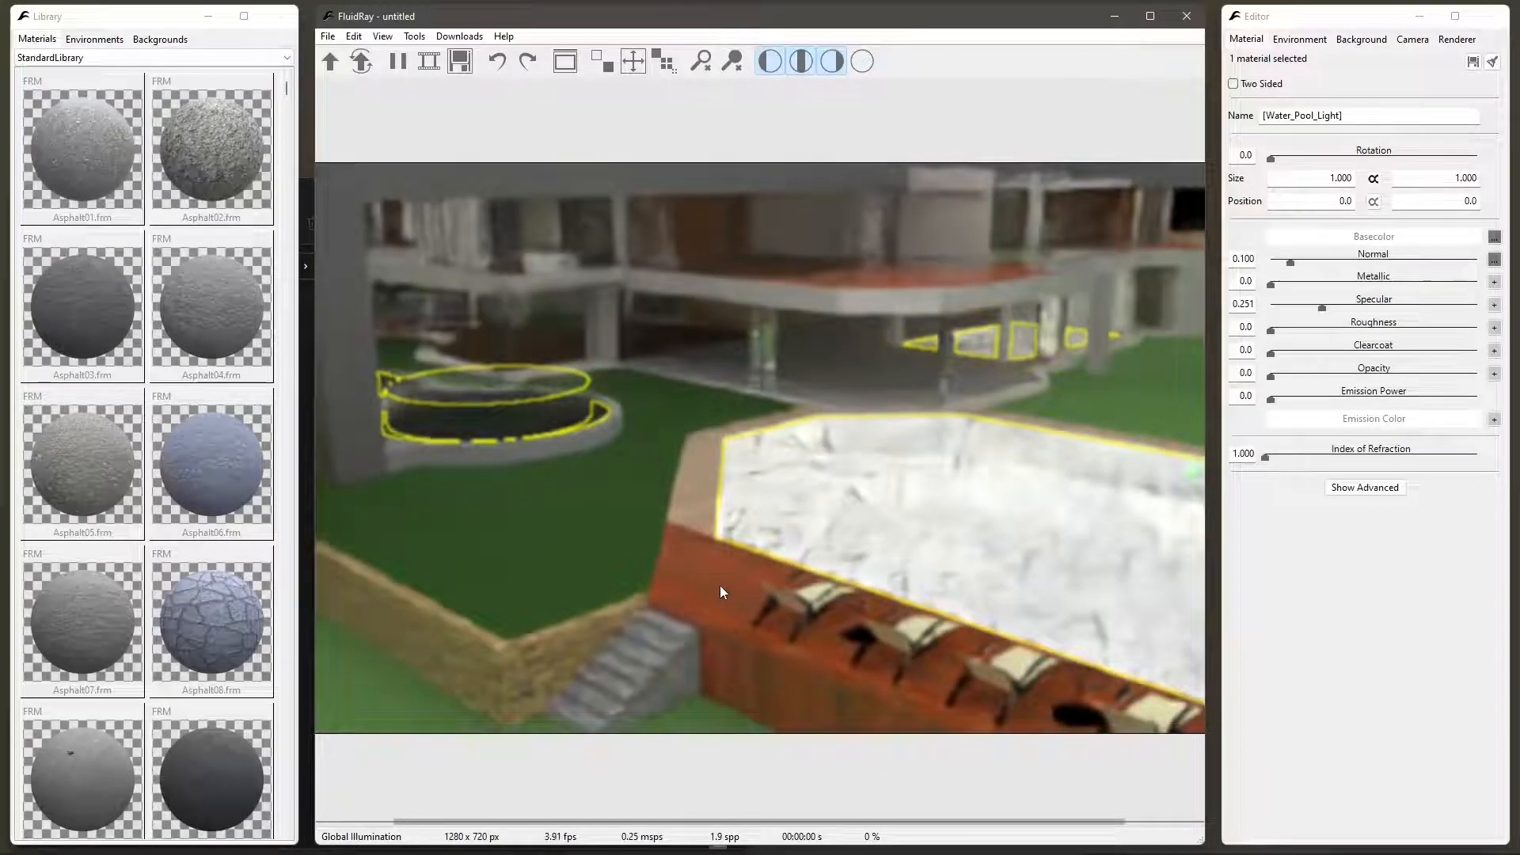
left_click_drag(734, 567, 521, 482)
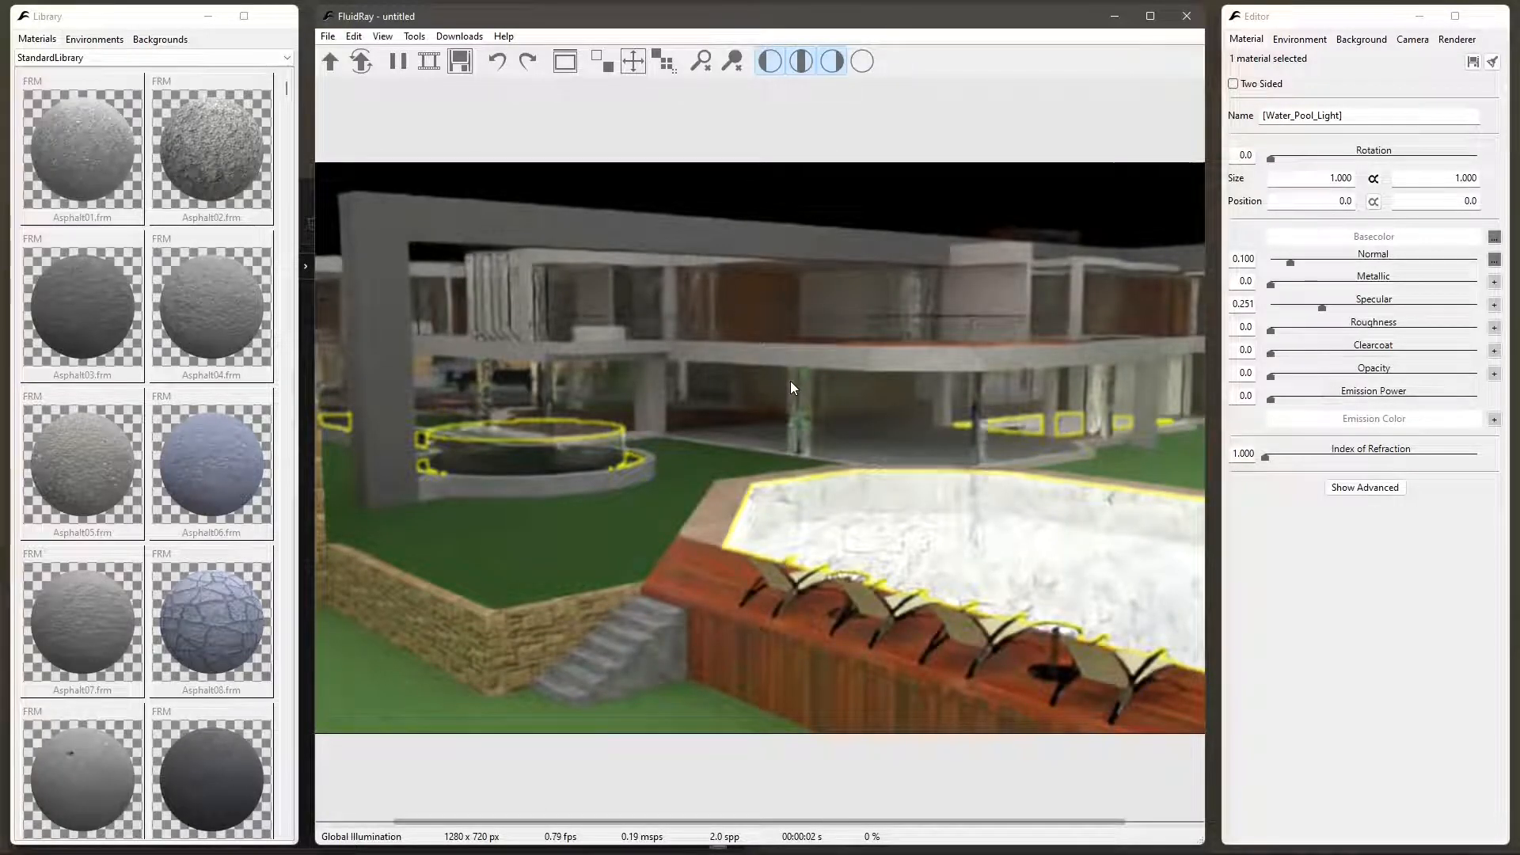
left_click_drag(790, 382, 810, 485)
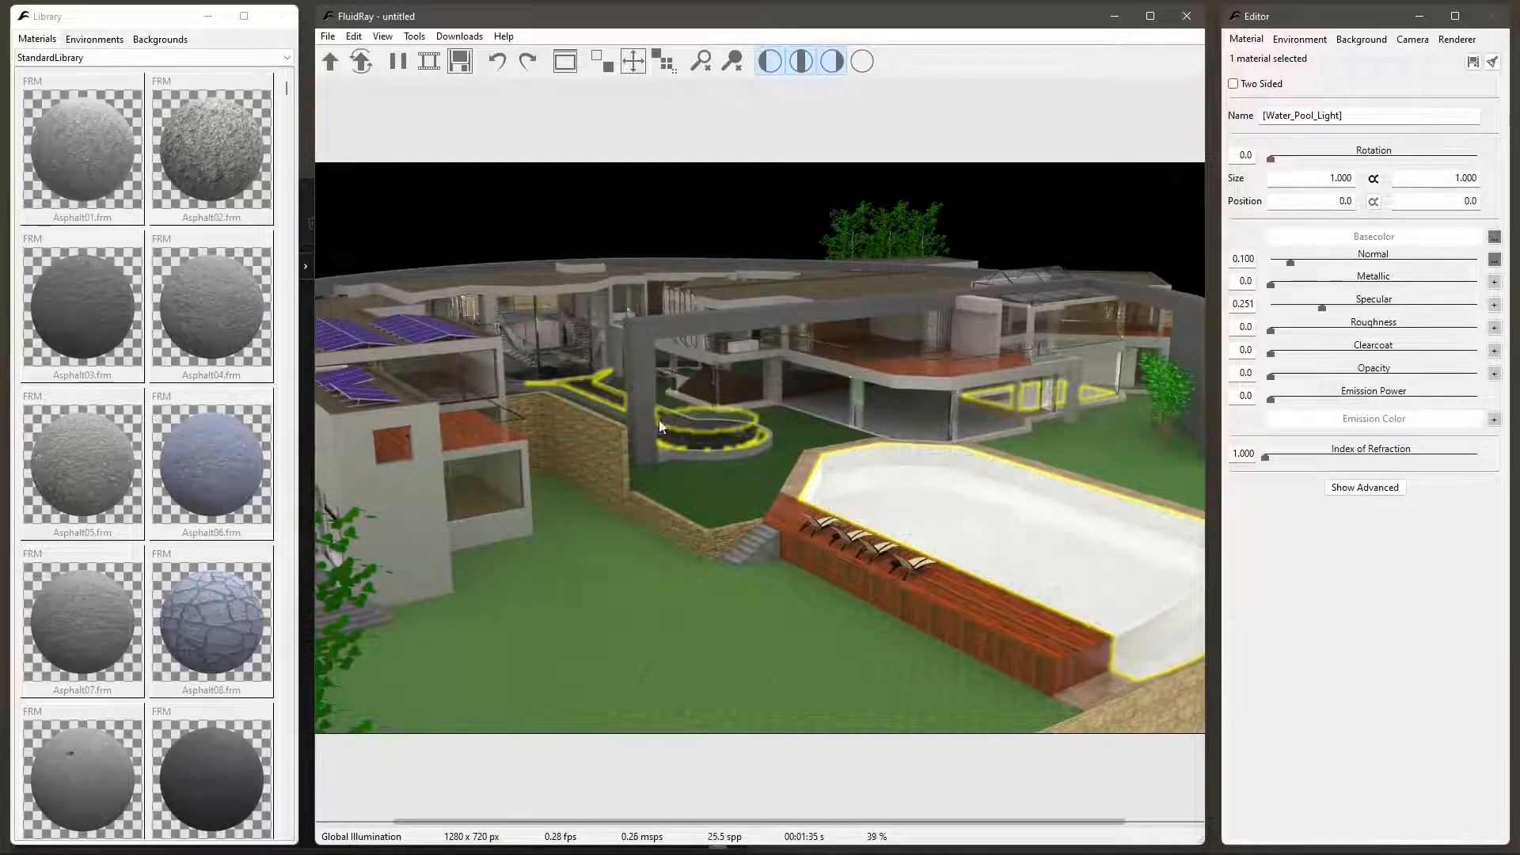
- Show the StandardLibrary\Water category of the materials library
left_click(288, 65)
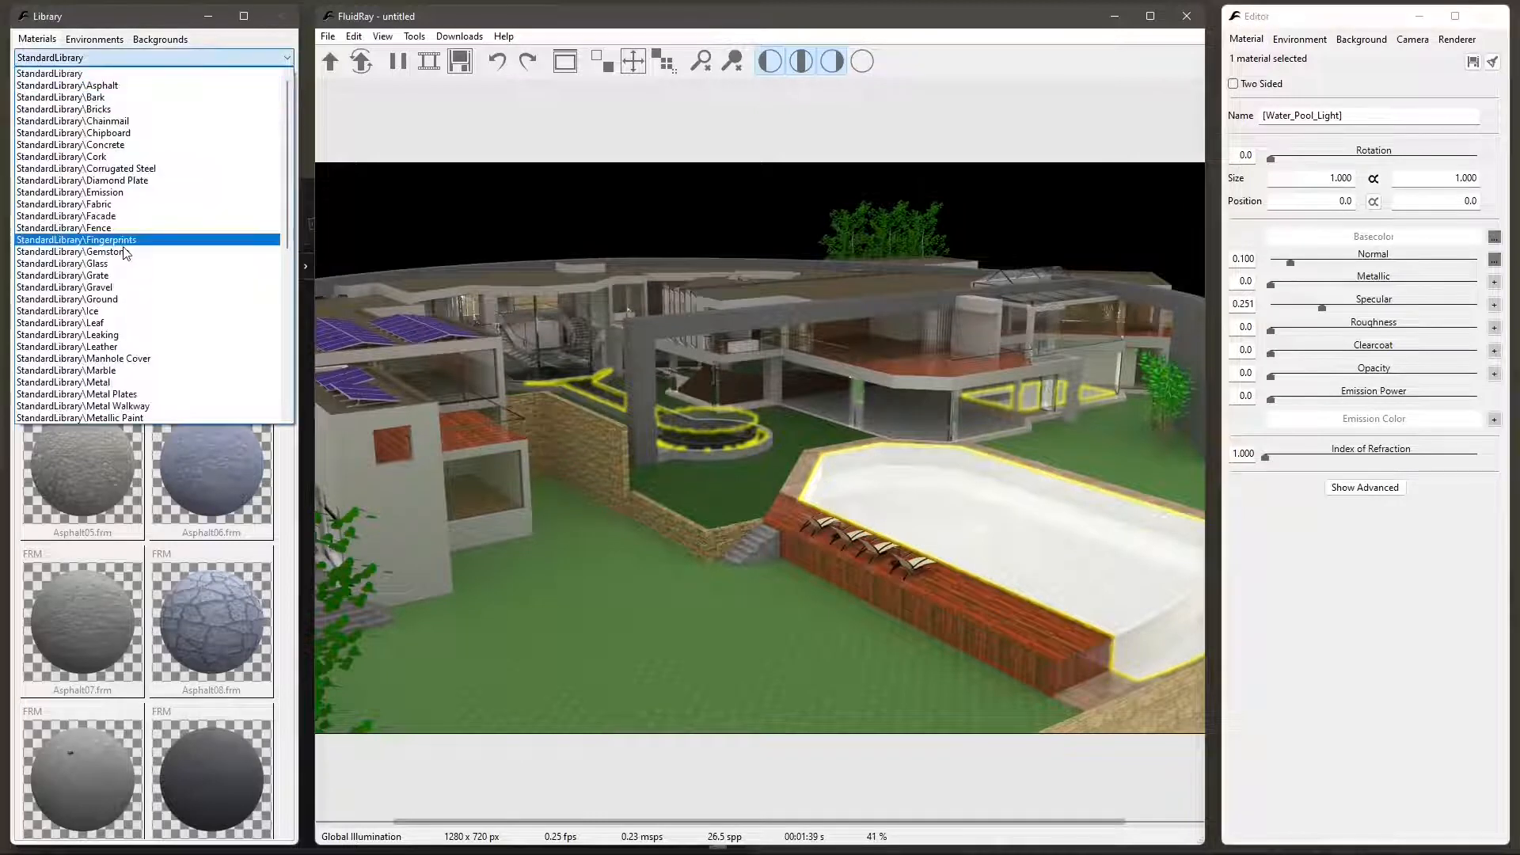
scroll(148, 320, "down", 3)
scroll(148, 321, "down", 3)
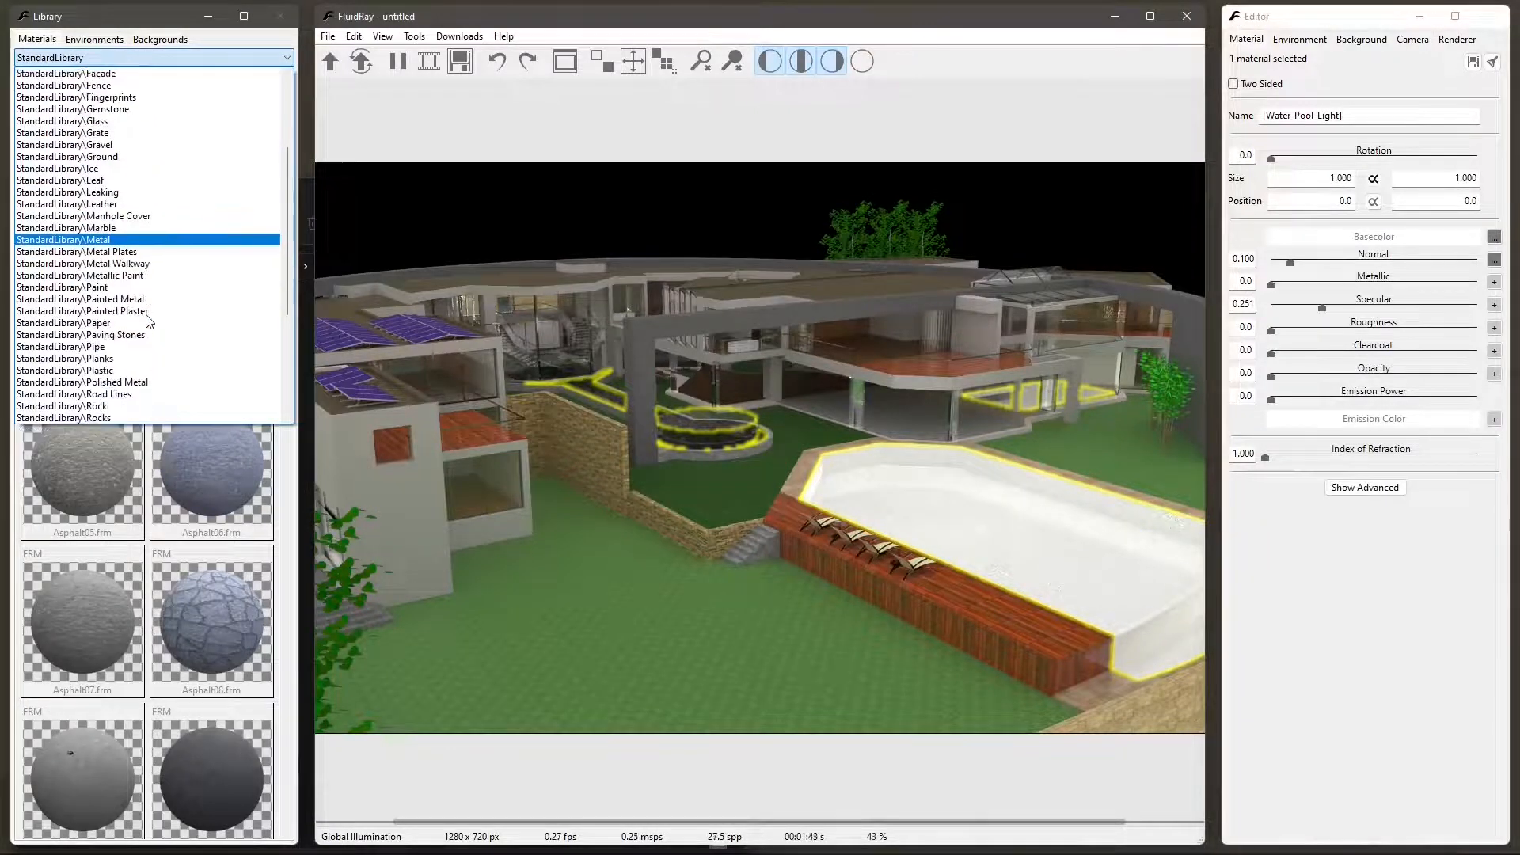
scroll(148, 321, "down", 3)
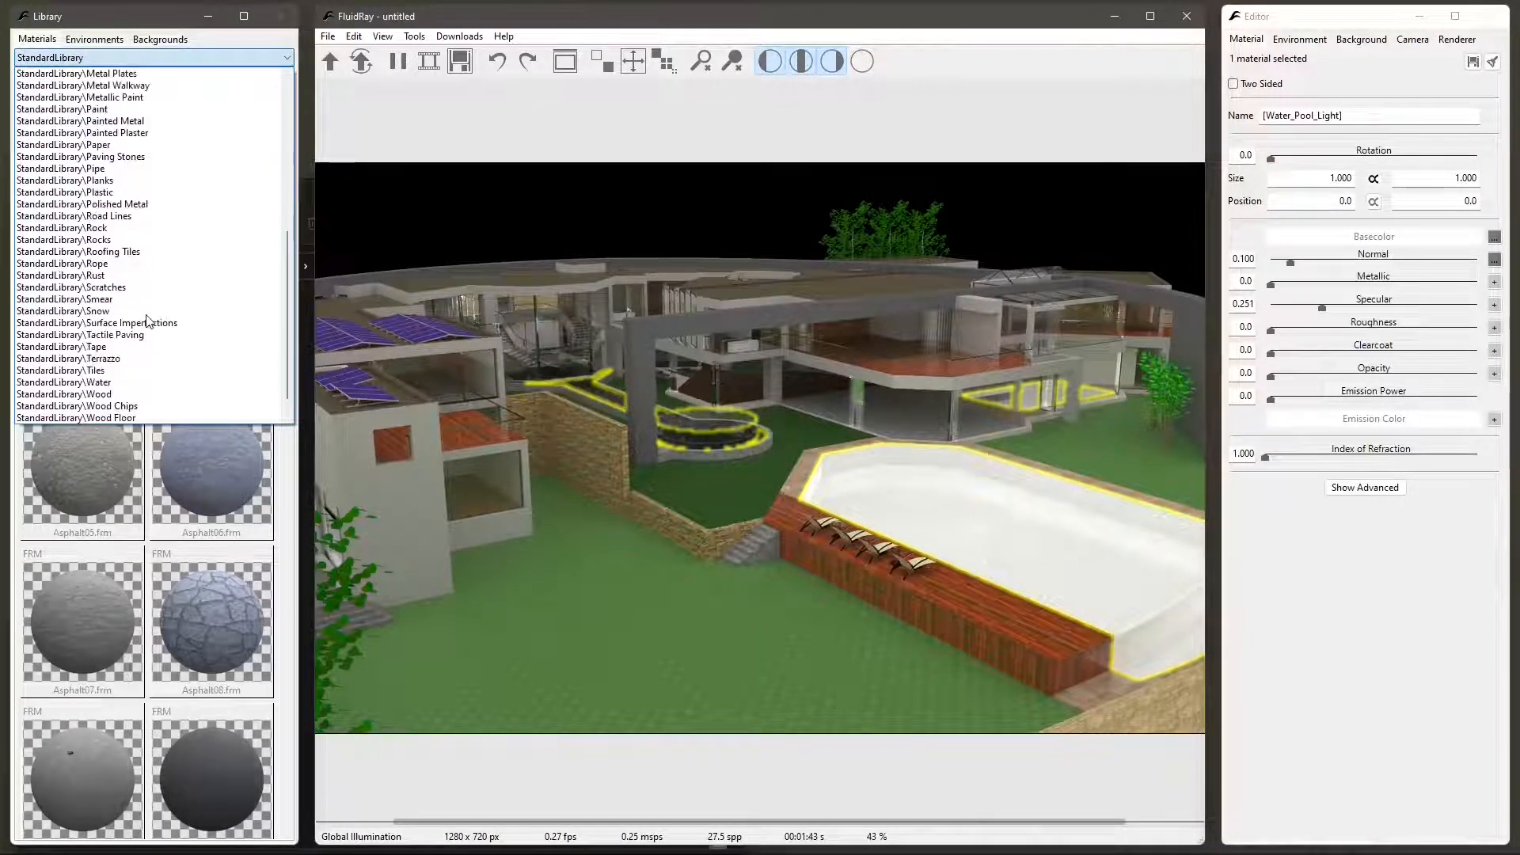
left_click(108, 384)
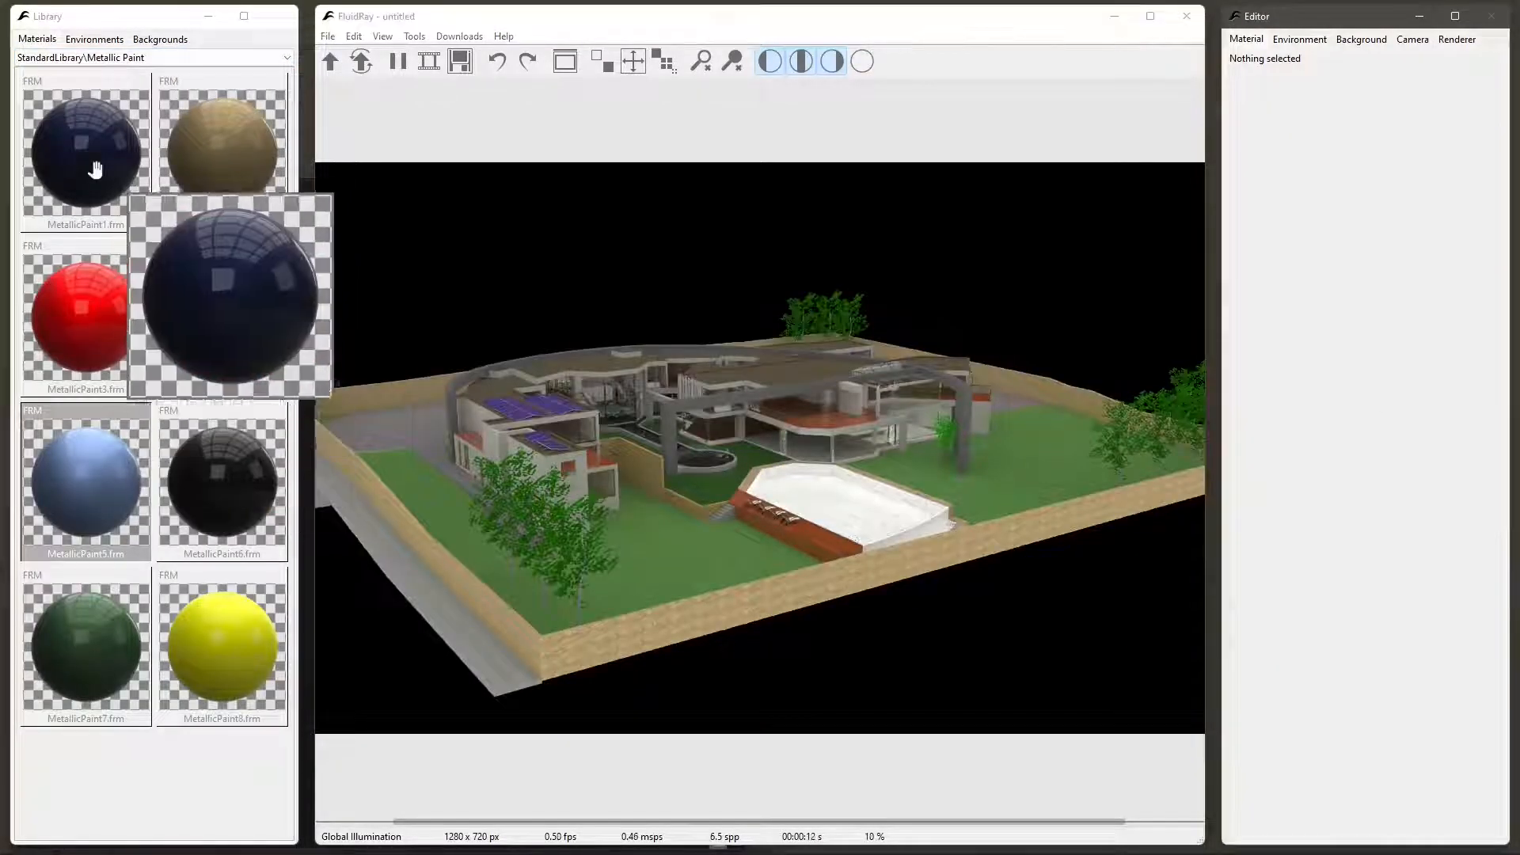
- Select the MetallicPaint1 material in the Metallic Paint library and show its enlarged preview
left_click(94, 164)
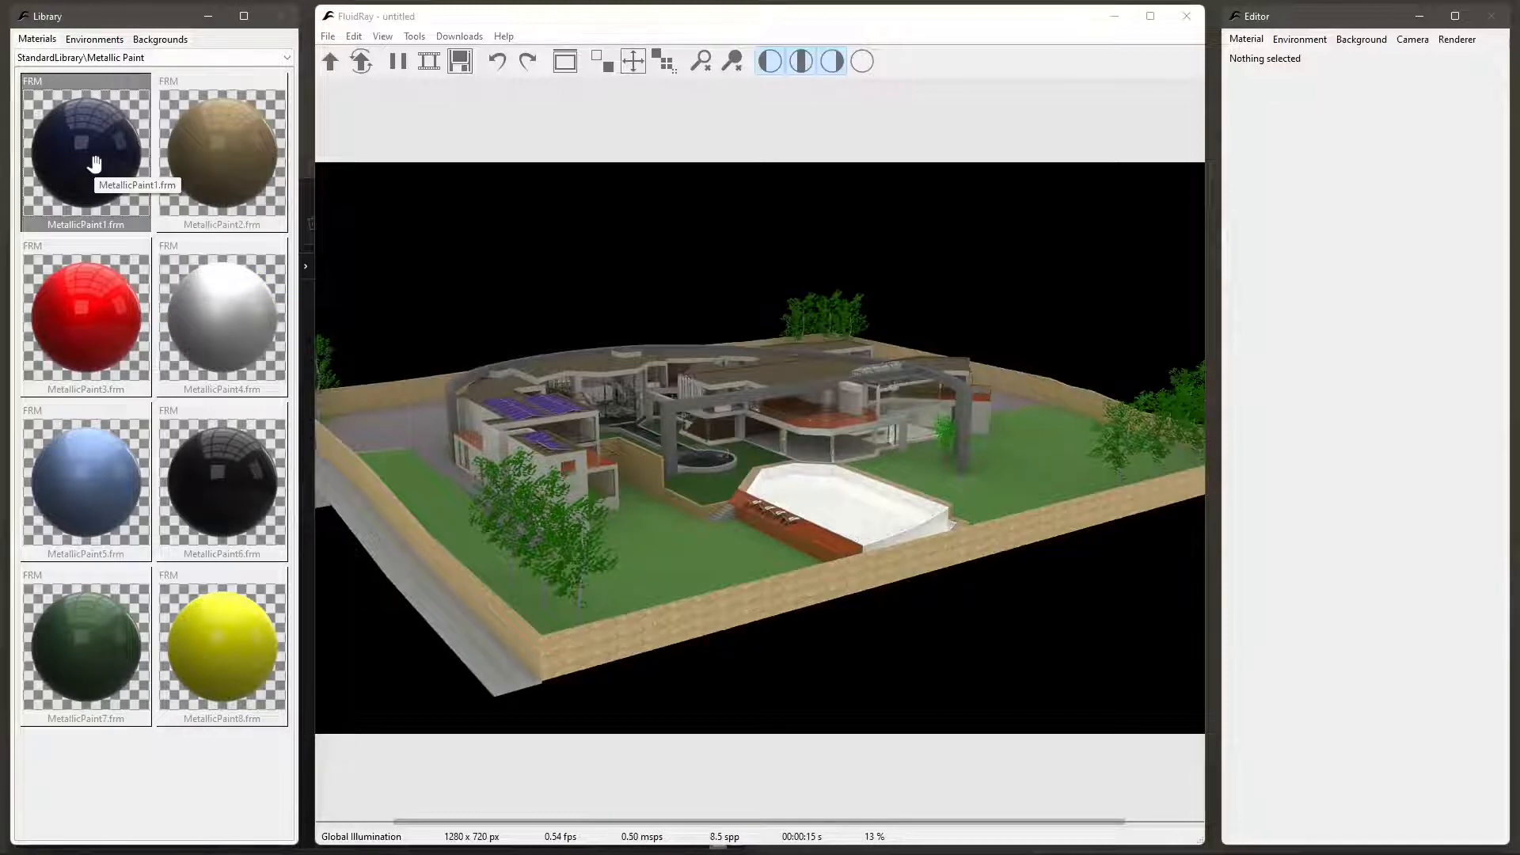
mouse_move(94, 164)
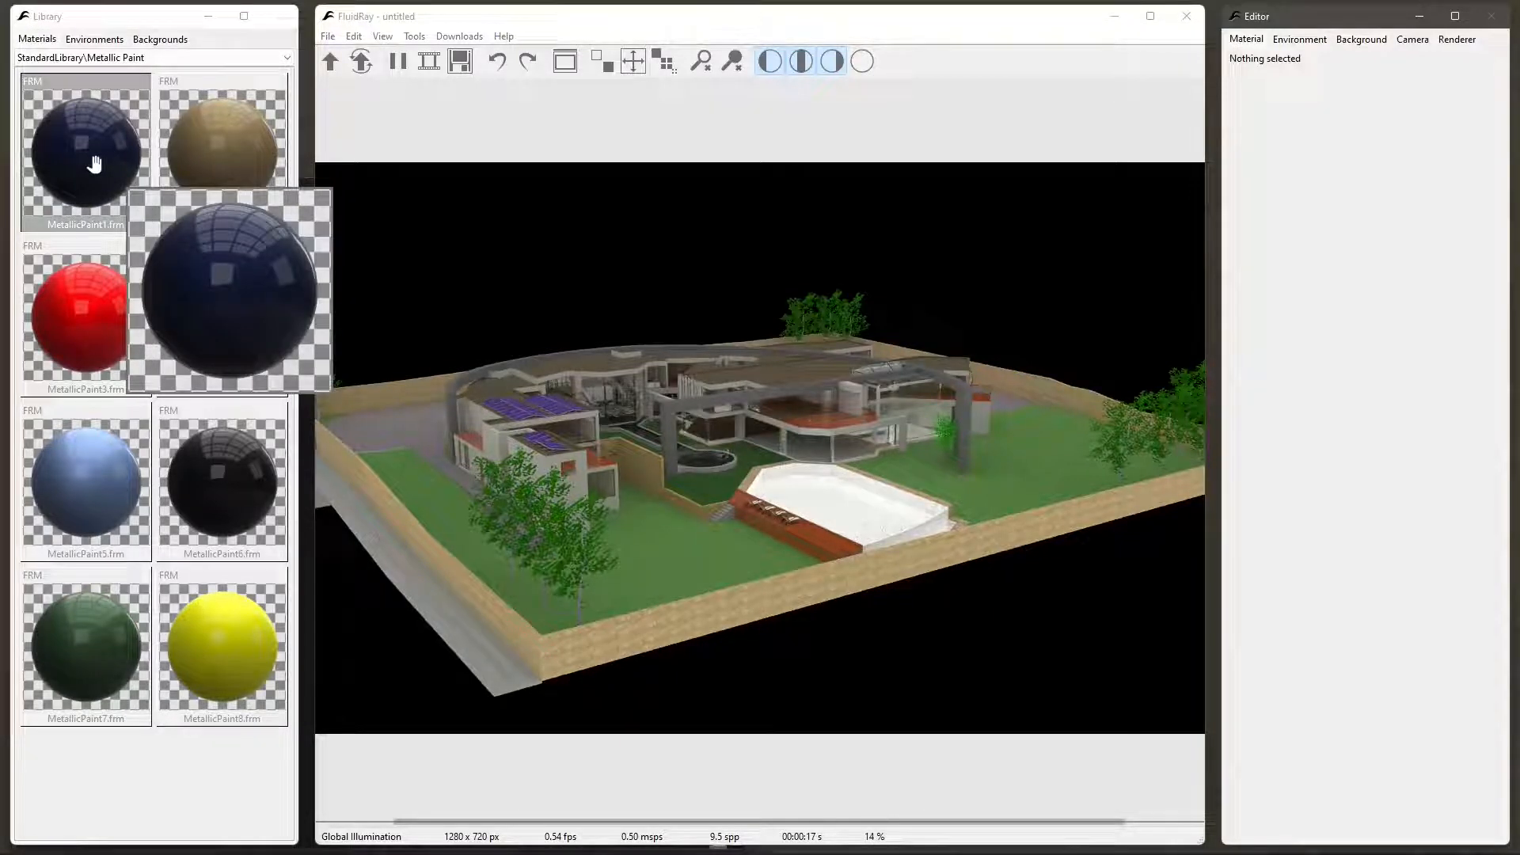